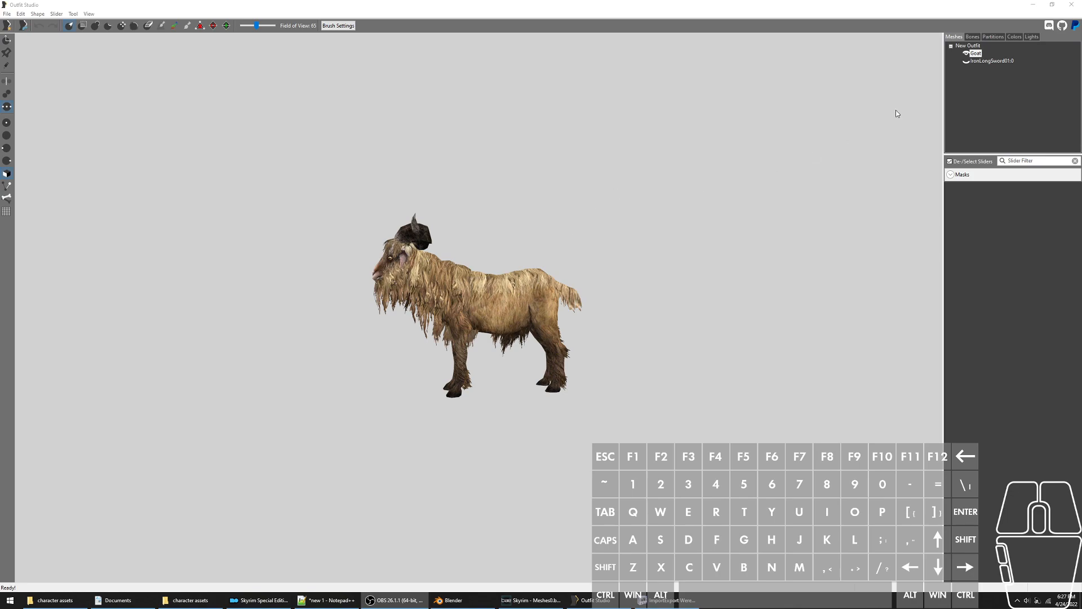
Access the goat's bone posing settings and turn on Show Pose
left_click(973, 37)
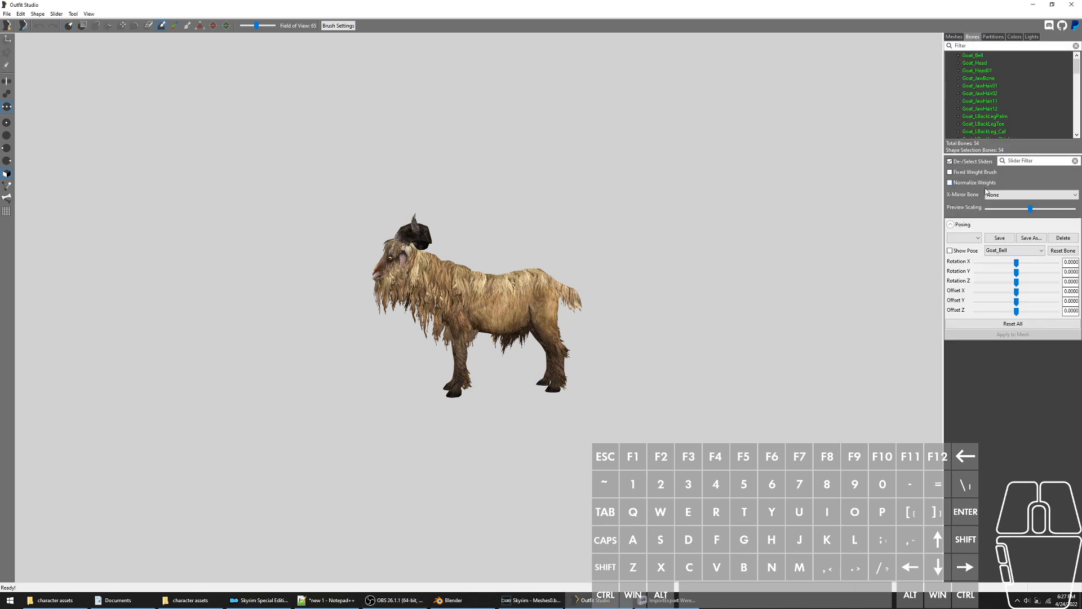
left_click(962, 225)
left_click(963, 224)
left_click(964, 252)
scroll(673, 313, "up", 2)
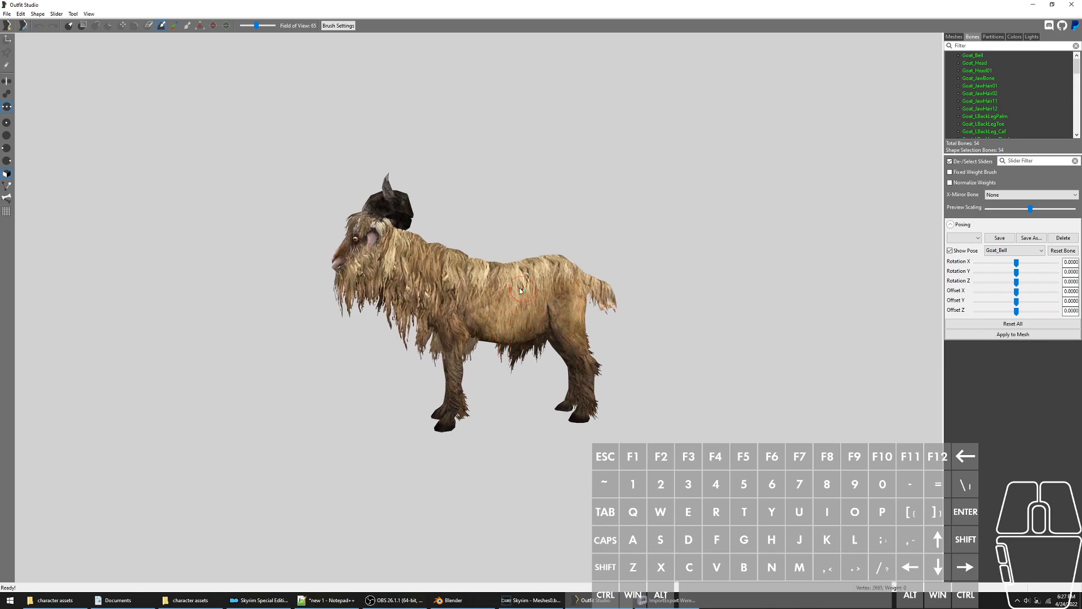
Compare the goat mesh with Show Pose on and off from both sides, leaving the option off
left_click(961, 251)
left_click(961, 252)
right_click_drag(423, 338, 814, 316)
left_click(962, 253)
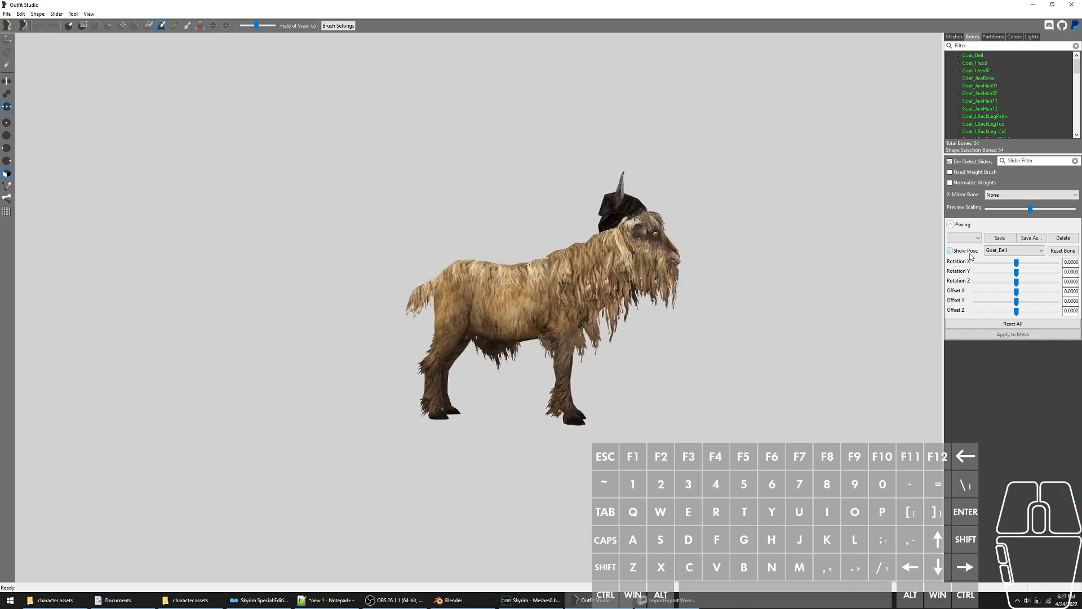
left_click(961, 254)
right_click_drag(800, 291, 847, 53)
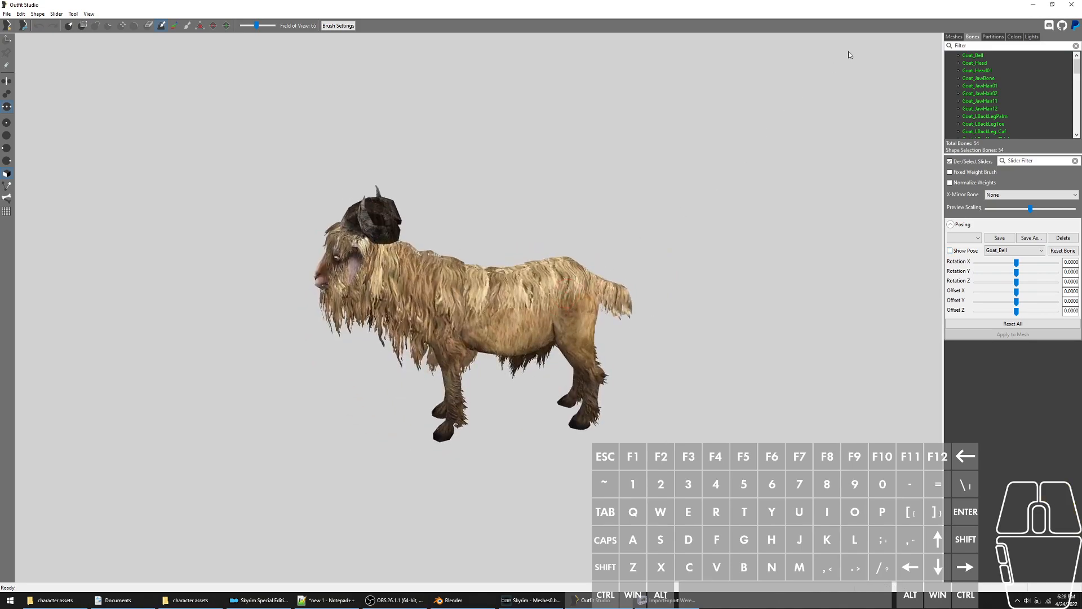
Make the IronLongSword01:0 mesh visible and turn on Show Pose to examine the sword on the goat
left_click(954, 36)
left_click(965, 62)
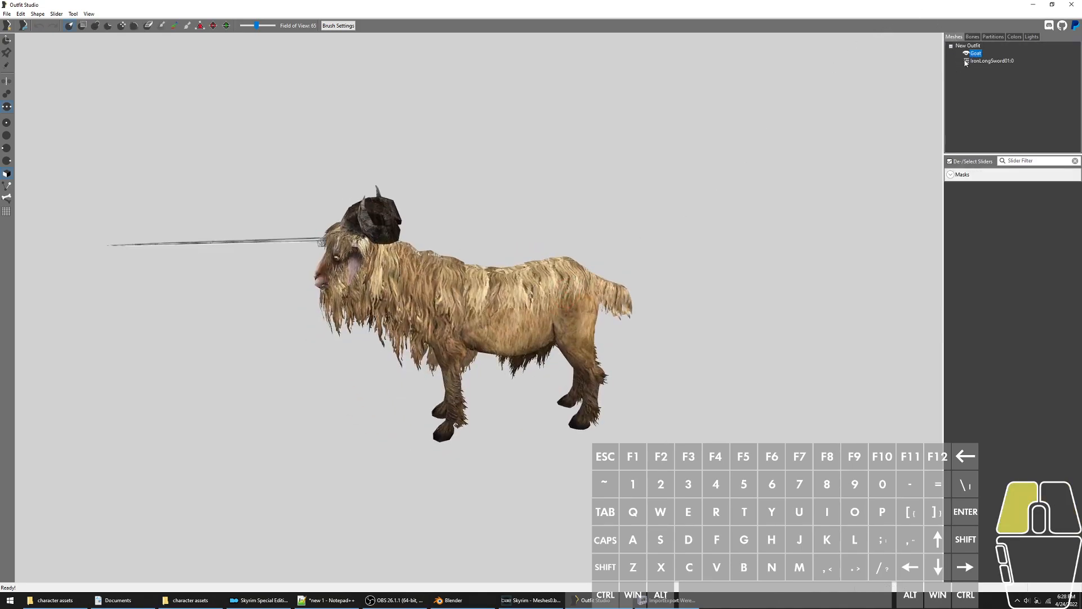
left_click(971, 39)
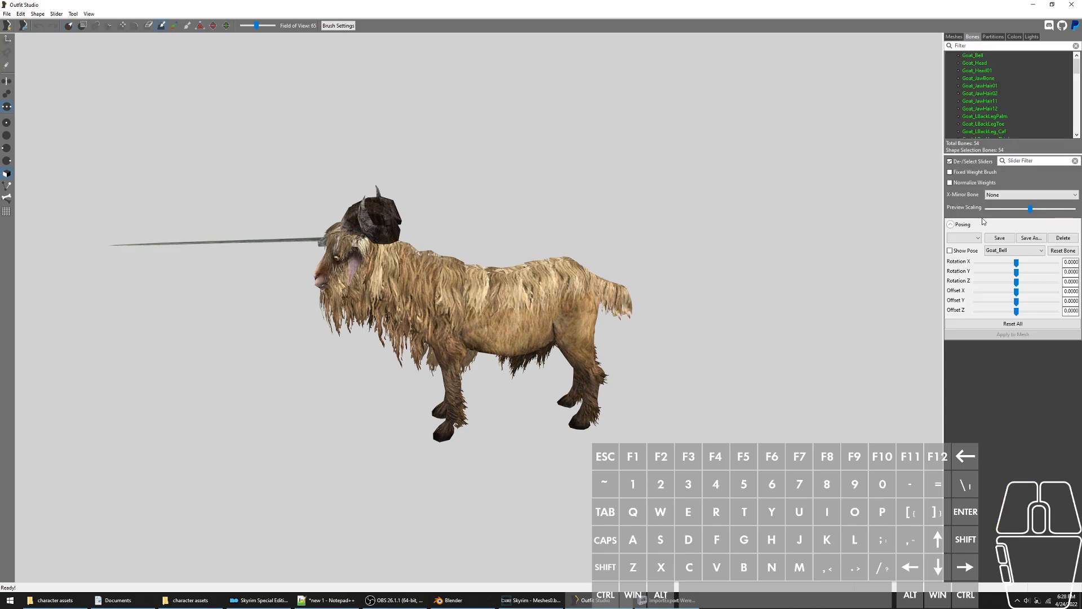
left_click(963, 250)
right_click_drag(192, 337, 377, 273)
Unload the goat project and discard its unsaved changes
key("ctrl+w")
key("Left")
key("Return")
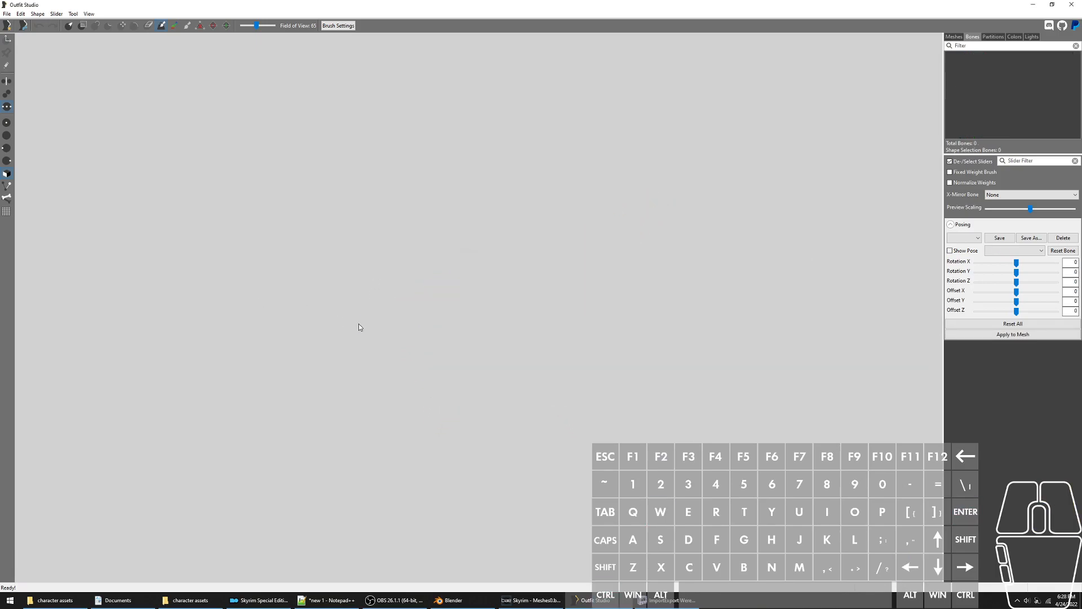
Load the vanilla Werewolf file from the desktop into Outfit Studio and maximize the window
double_click(282, 5)
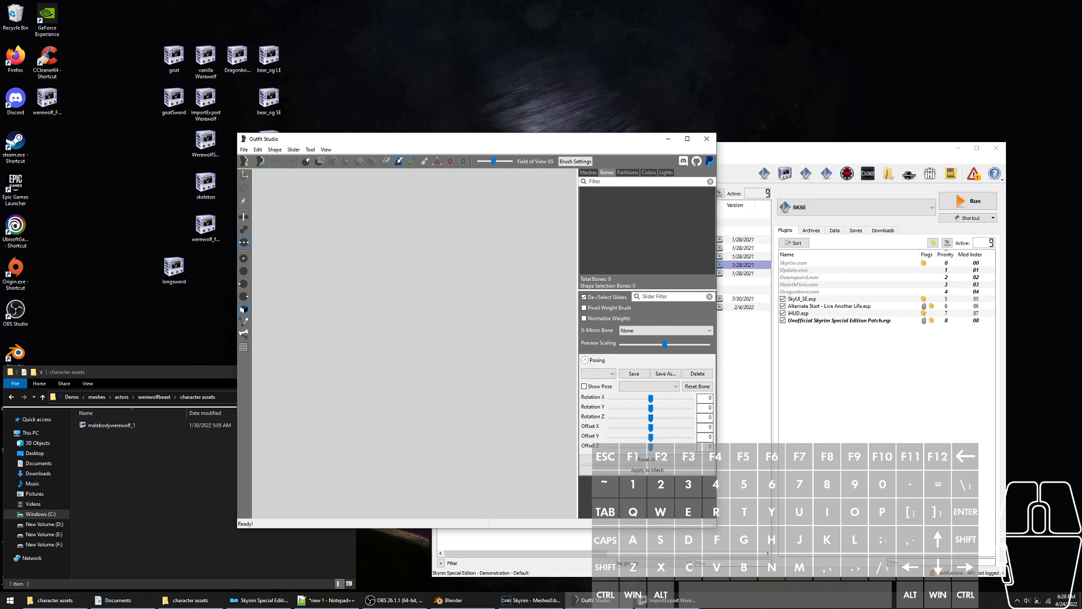
left_click(205, 61)
left_click_drag(205, 60, 384, 258)
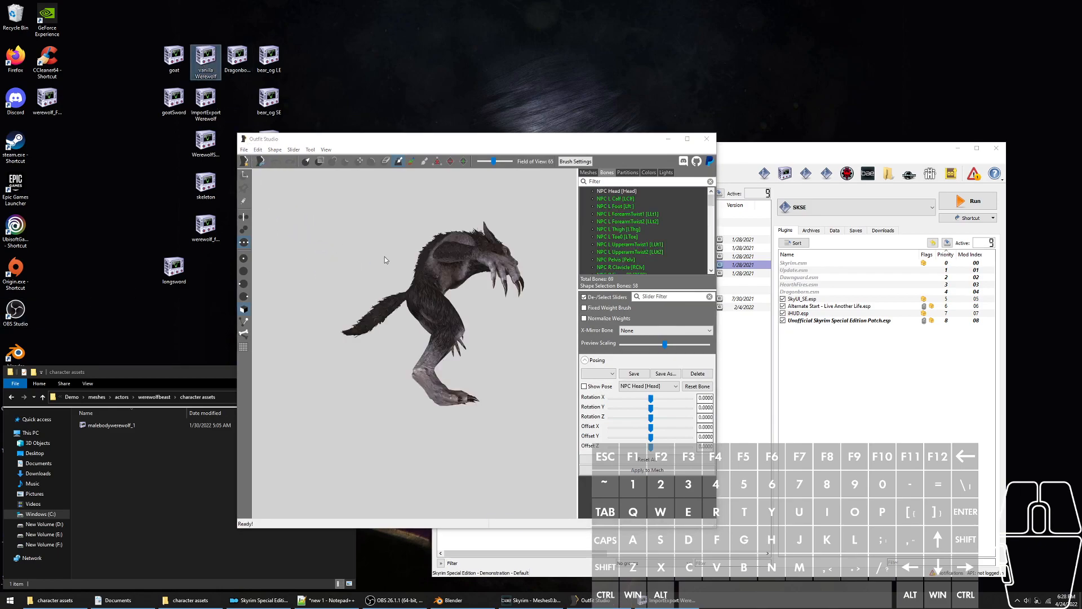
left_click(687, 138)
right_click_drag(636, 250, 468, 280)
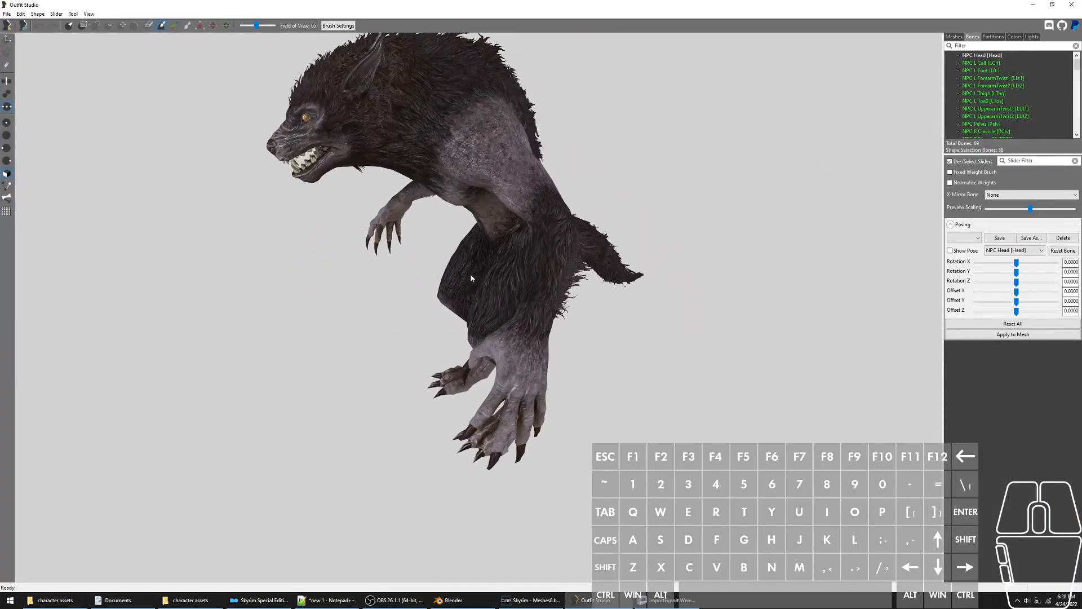
scroll(468, 277, "down", 2)
Turn on Show Pose for the werewolf and examine the deformed head and arms
left_click(971, 253)
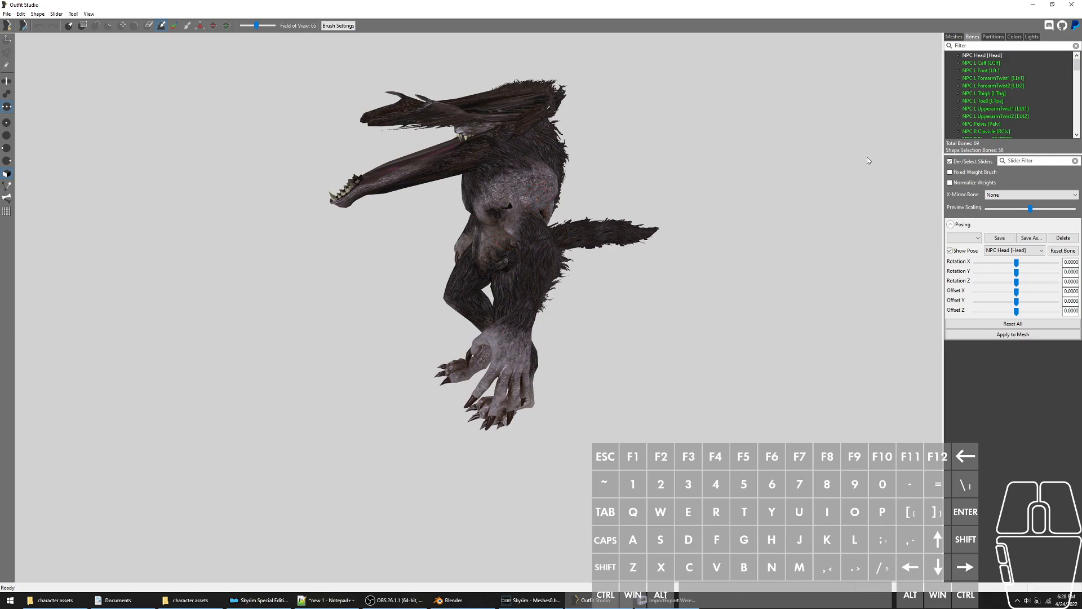
right_click_drag(525, 236, 584, 242)
right_click_drag(489, 221, 347, 76)
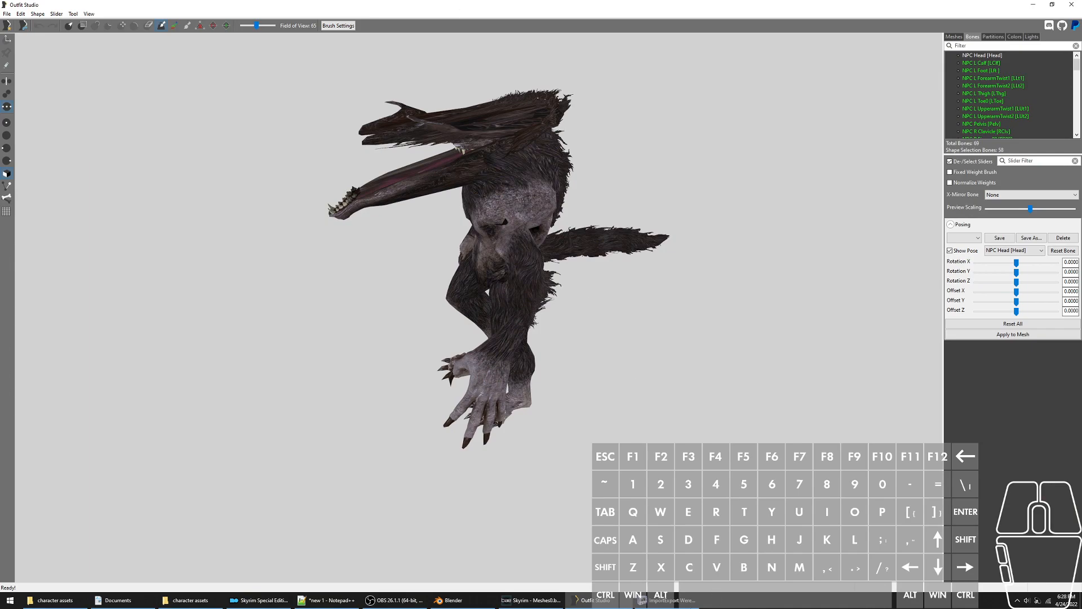
Switch to NifSkope to inspect ImportExport Werewolf.nif, and return to Outfit Studio to compare the posed werewolf
left_click(675, 599)
right_click_drag(822, 349, 751, 359)
mouse_move(826, 306)
left_mouse_down()
mouse_move(741, 302)
mouse_move(807, 312)
left_mouse_up()
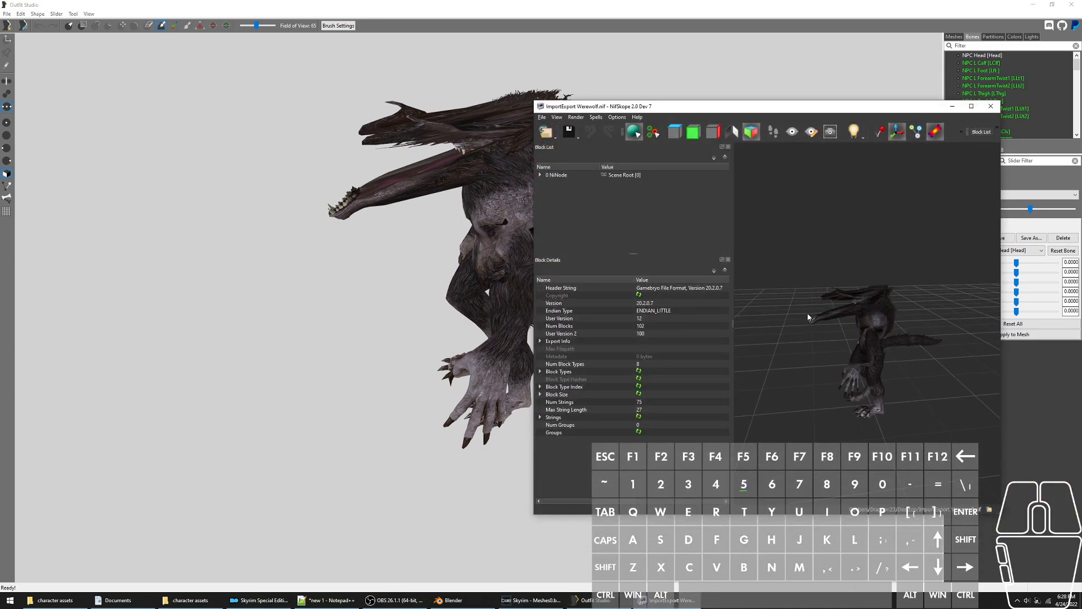
left_click(414, 540)
right_click_drag(711, 269, 680, 362)
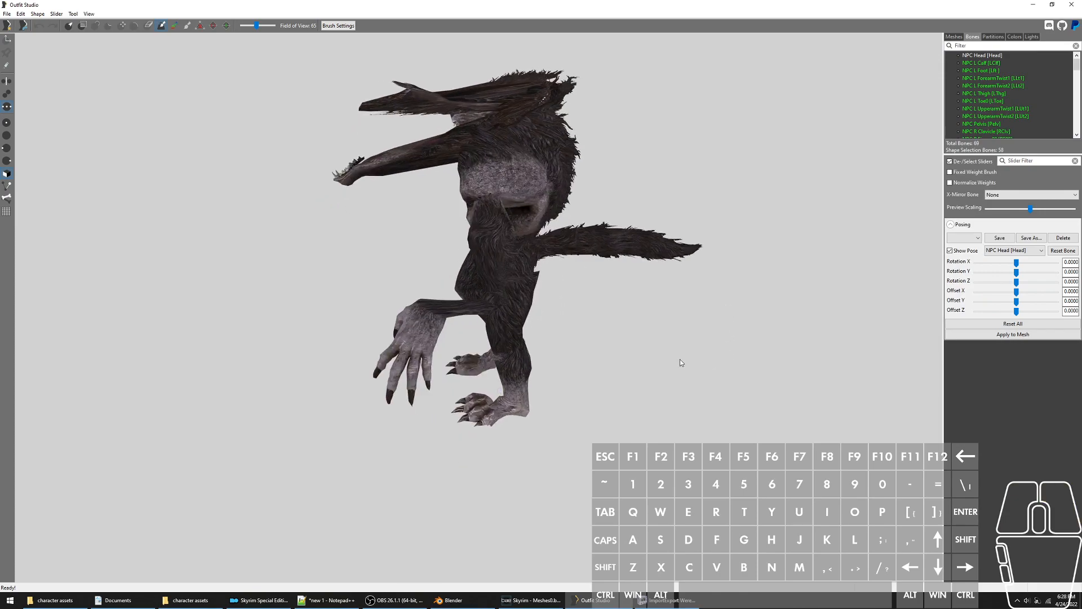
Compare the werewolf with Show Pose on and off, leaving the option off in the restored window
middle_click_drag(680, 360, 667, 396)
scroll(668, 396, "up", 1)
left_click(961, 254)
left_click(961, 255)
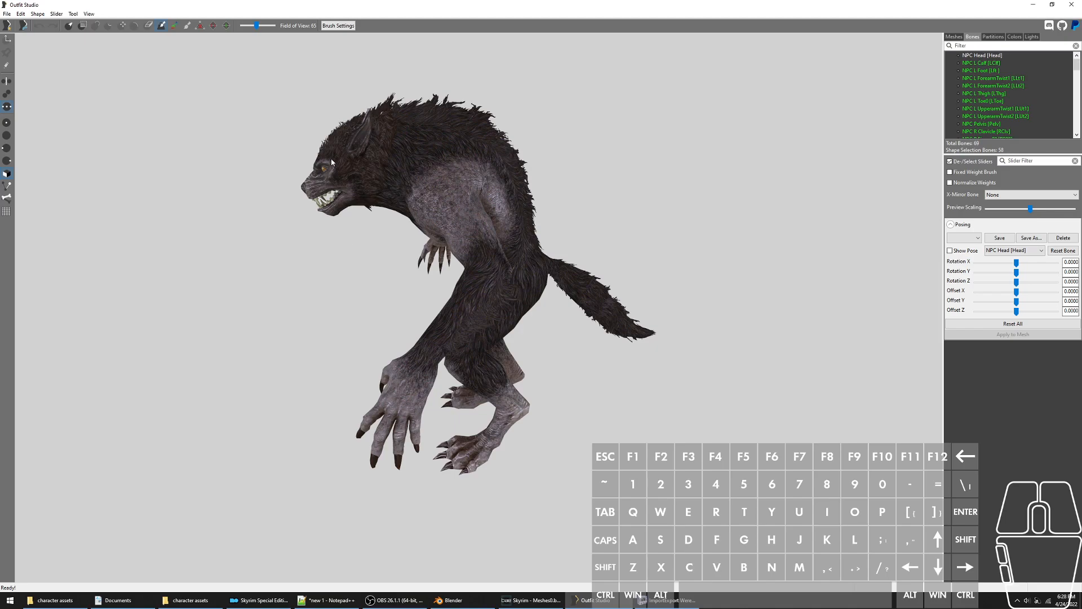
left_click(958, 252)
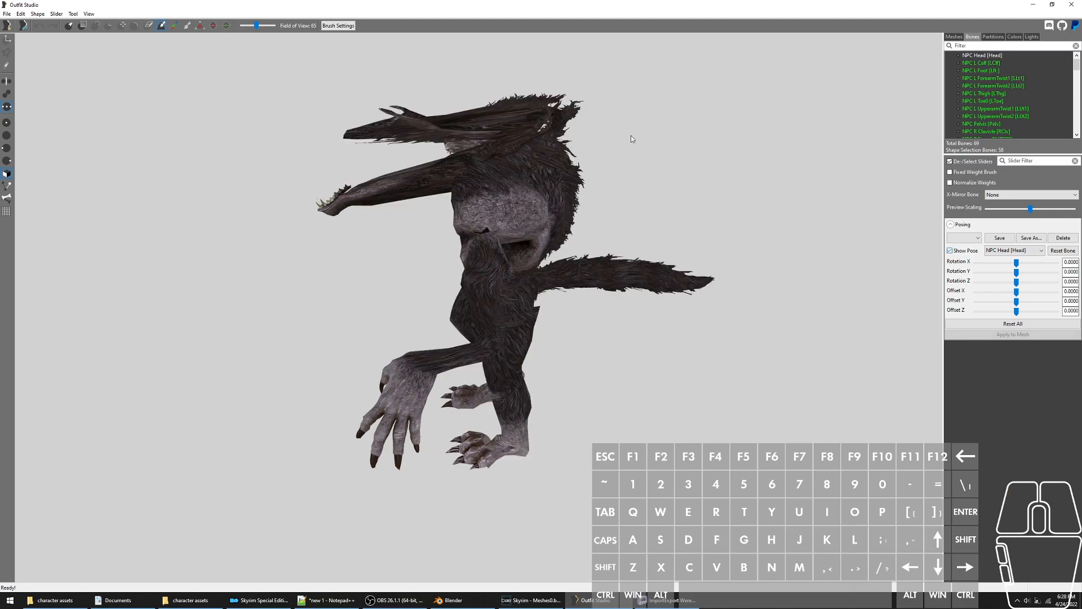
double_click(470, 4)
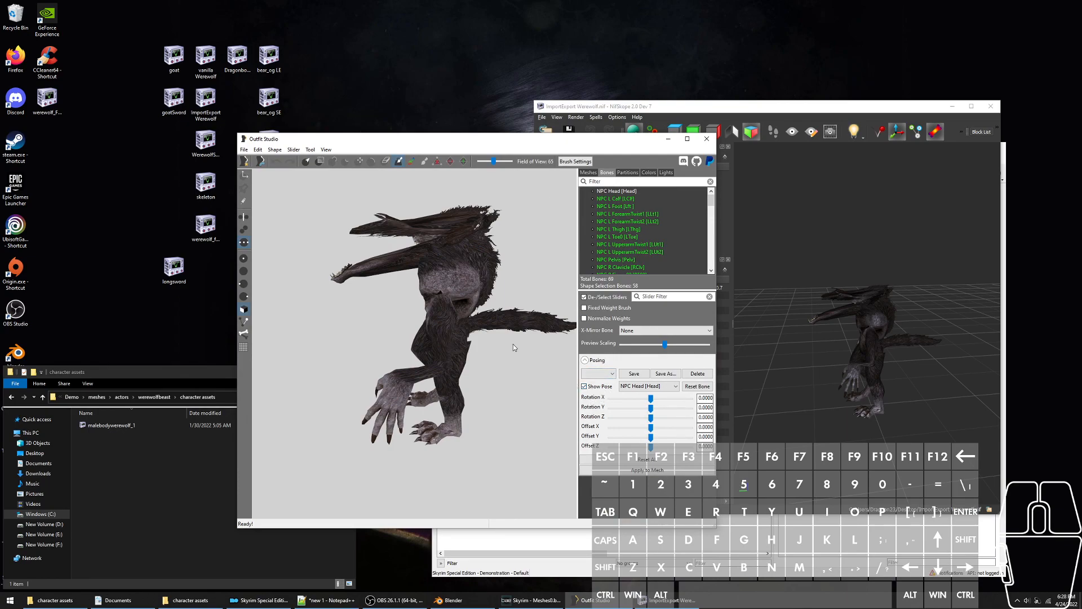
left_click(599, 387)
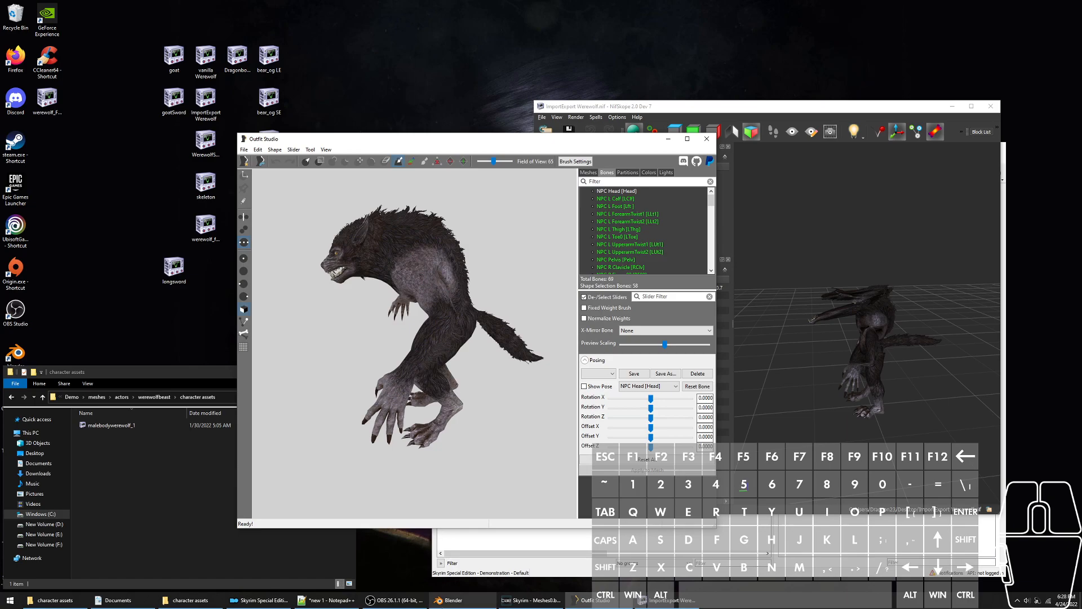
Switch to Blender and select the ImportExport Werewolf's Scene Root to compare it with the vanilla werewolf
left_click(448, 600)
scroll(489, 268, "up", 1)
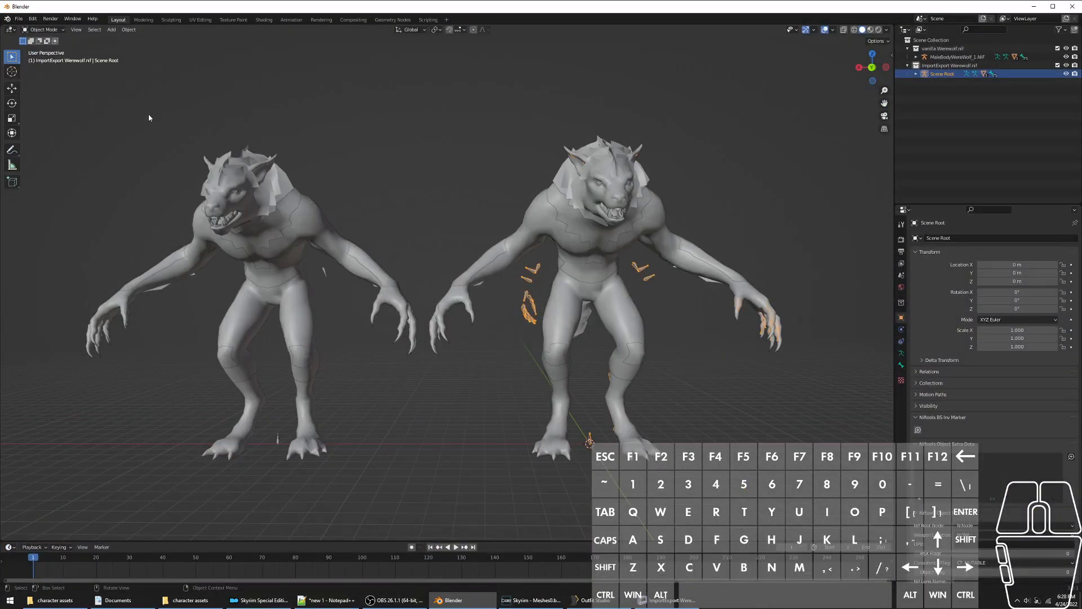
left_click(172, 183)
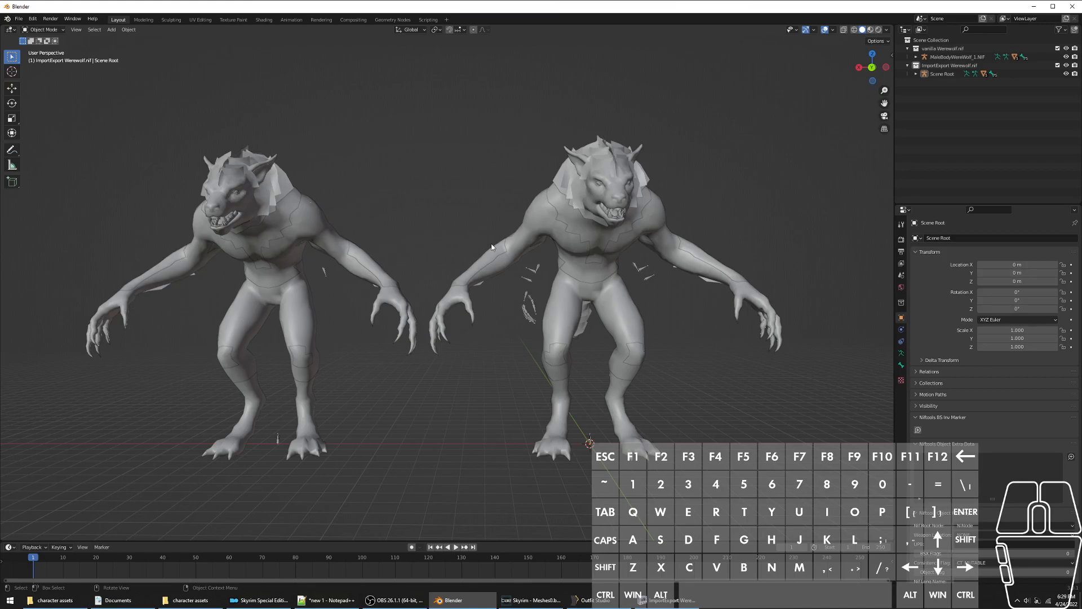
left_click(529, 293)
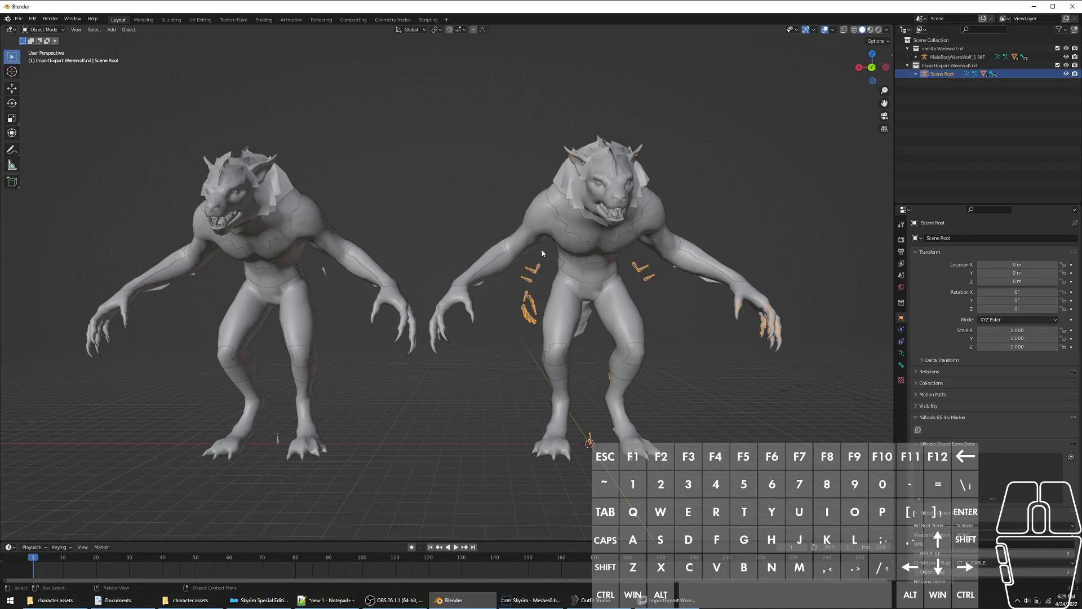
Switch to Outfit Studio, toggle the werewolf's Show Pose on and off, and minimize Blender
left_click(586, 600)
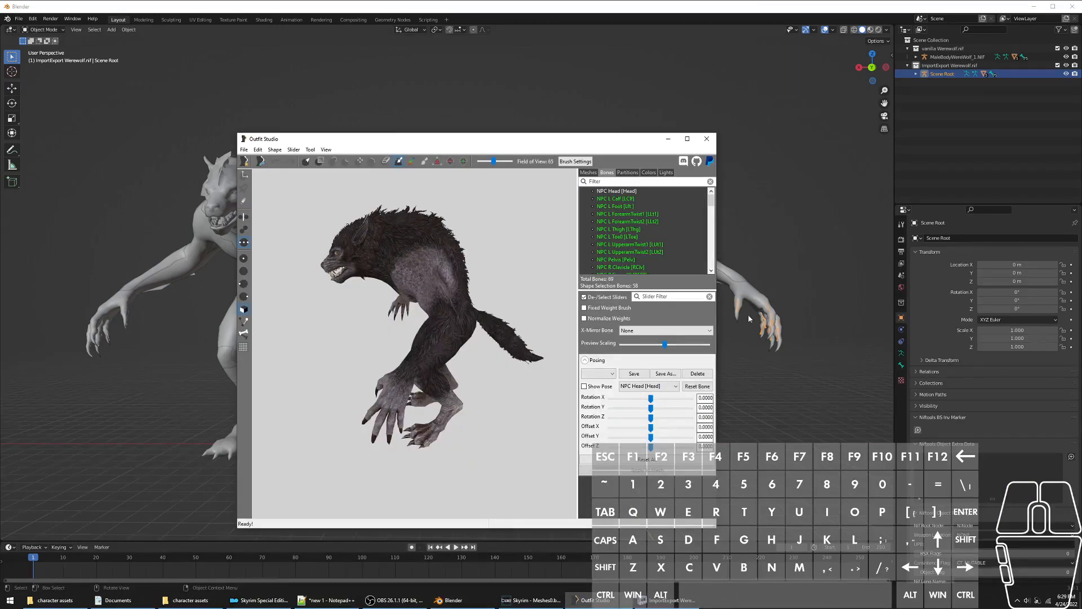
left_click(609, 387)
left_click(609, 387)
left_click(1033, 6)
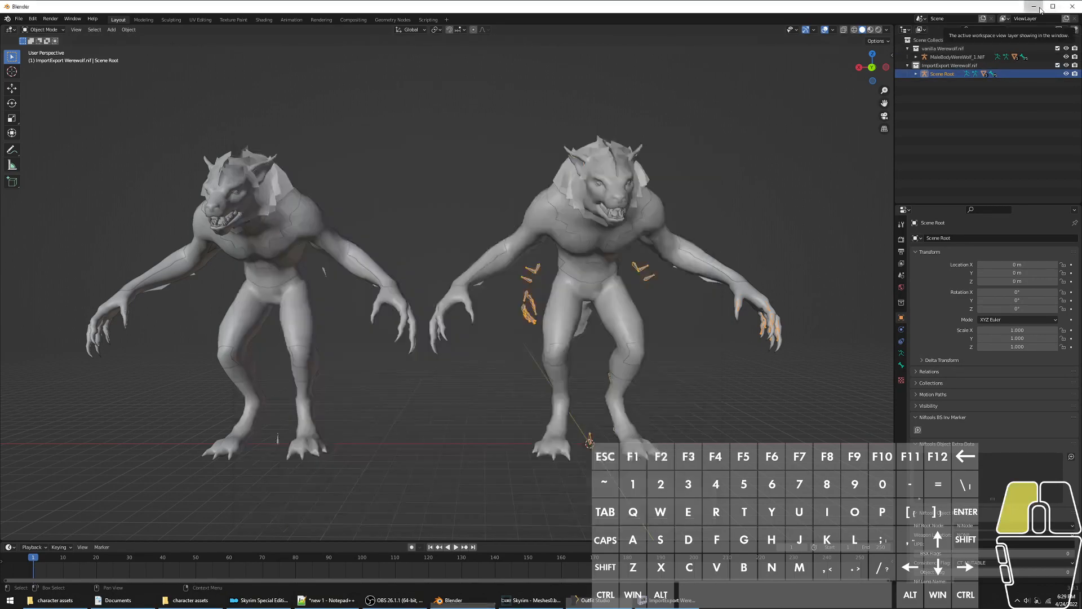
Unload the vanilla werewolf project and discard its unsaved changes
left_click_drag(468, 253, 496, 242)
key("ctrl+w")
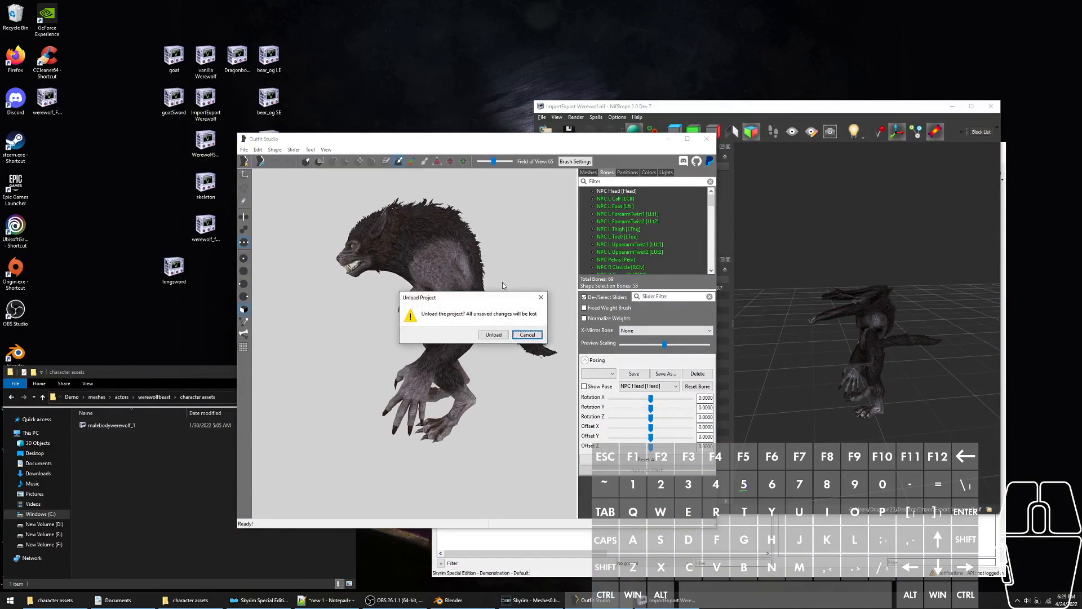
key("Left")
key("Return")
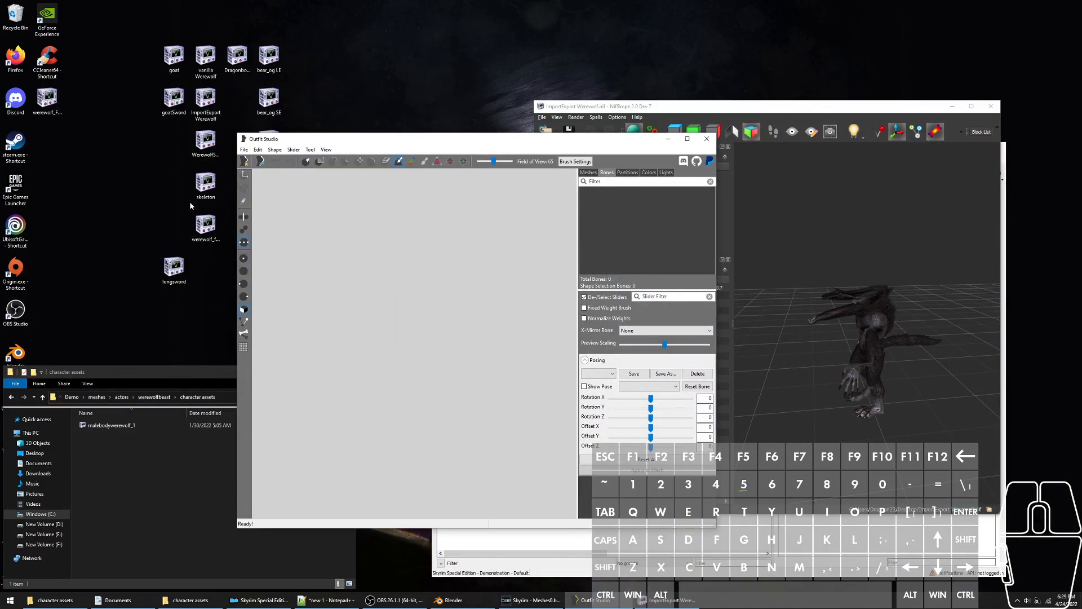
Load the desktop werewolf file that includes a sword and turn on Show Pose to examine it
left_click_drag(206, 144, 440, 279)
right_click_drag(415, 213, 451, 280)
double_click(566, 136)
mouse_move(564, 237)
right_mouse_down()
mouse_move(560, 273)
mouse_move(573, 244)
right_mouse_up()
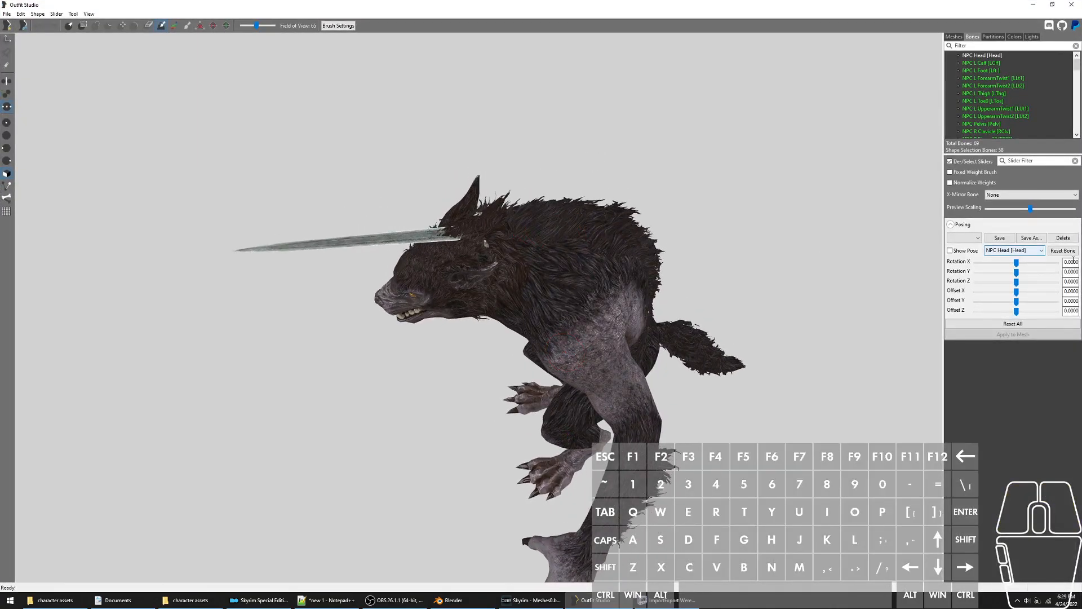
left_click(962, 251)
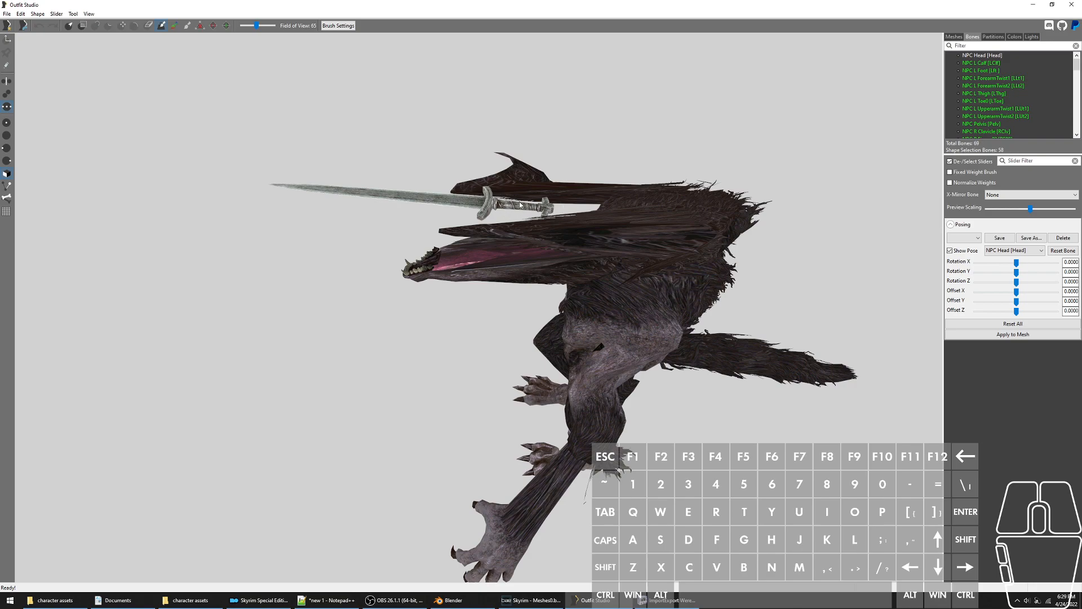
right_click_drag(638, 241, 526, 172)
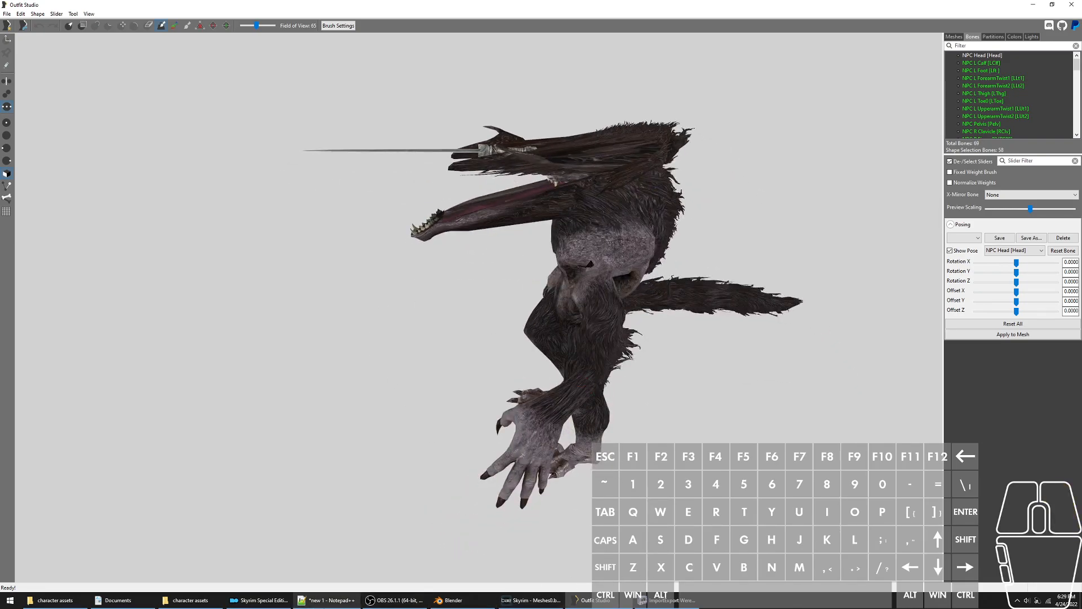
Run SKSE from Mod Organizer, and turn off the werewolf's Show Pose in Outfit Studio while the game starts
left_click(259, 599)
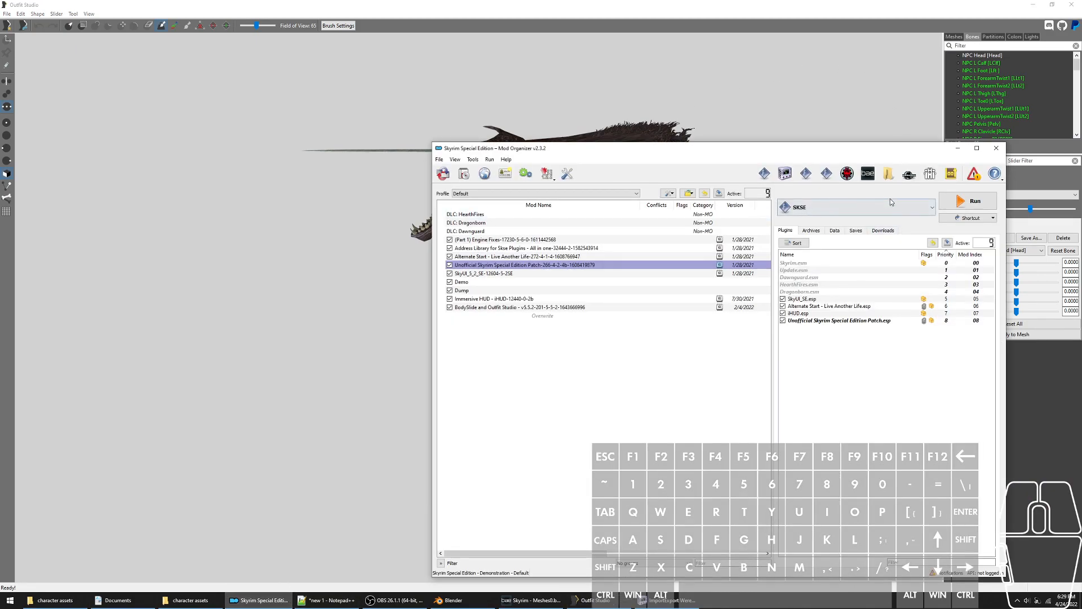
left_click(970, 202)
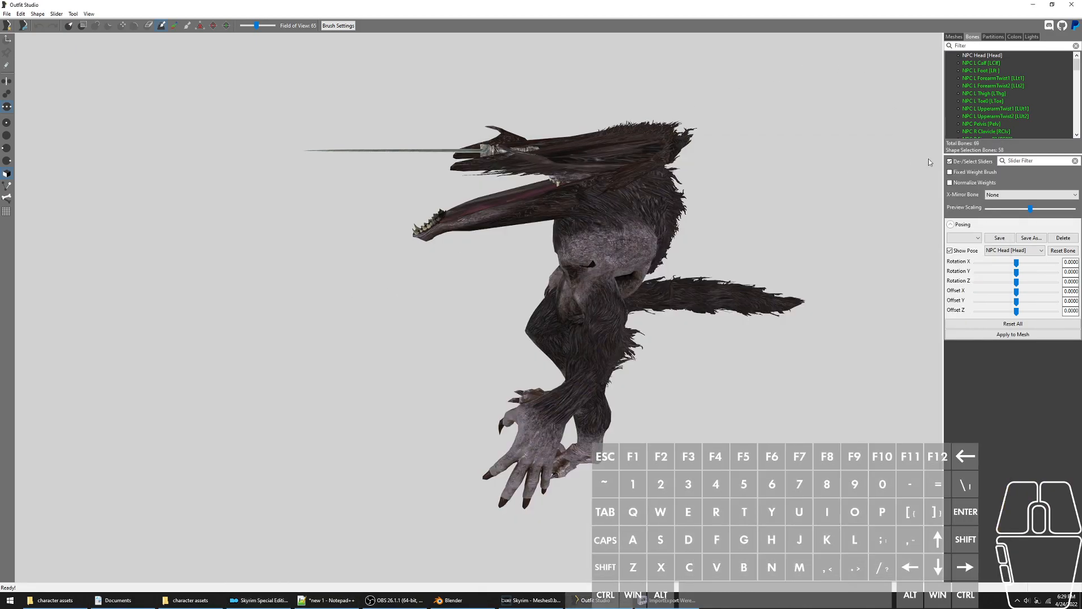
left_click(969, 252)
right_click_drag(633, 242, 591, 237)
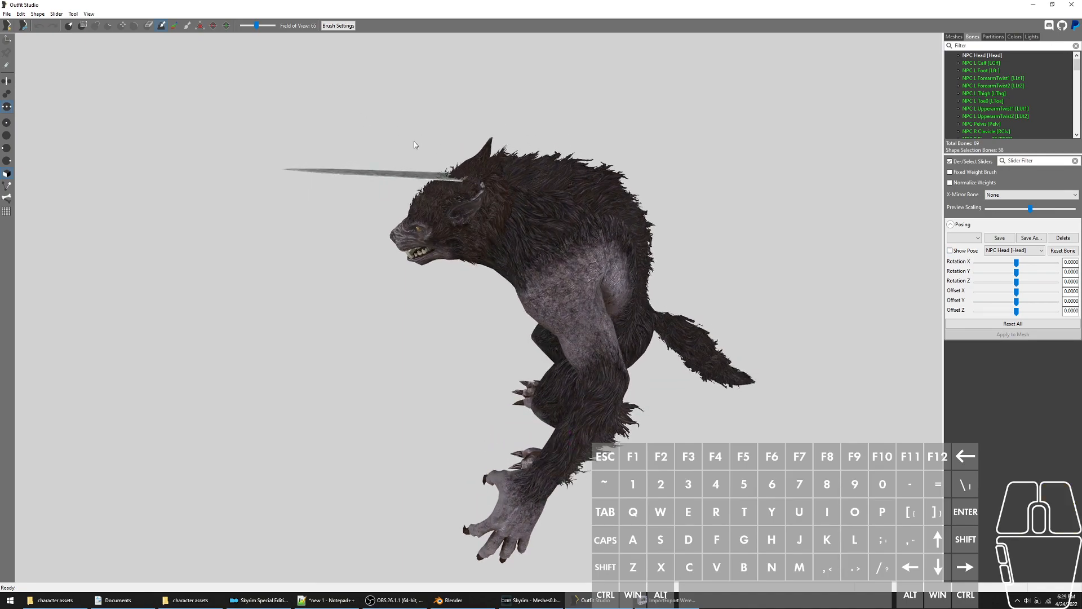
left_click(259, 599)
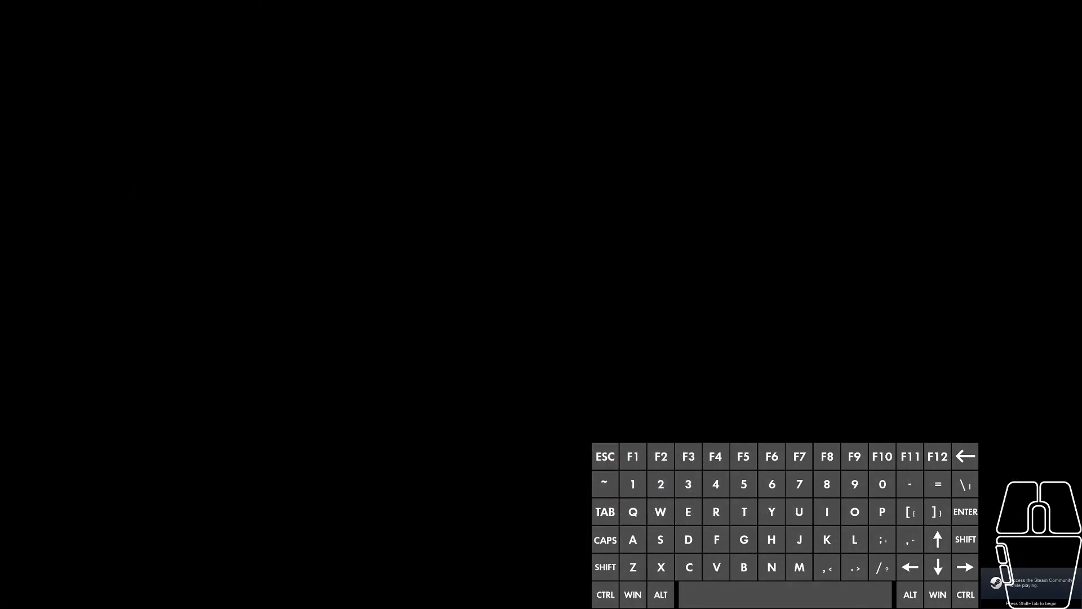
type("help werewolf")
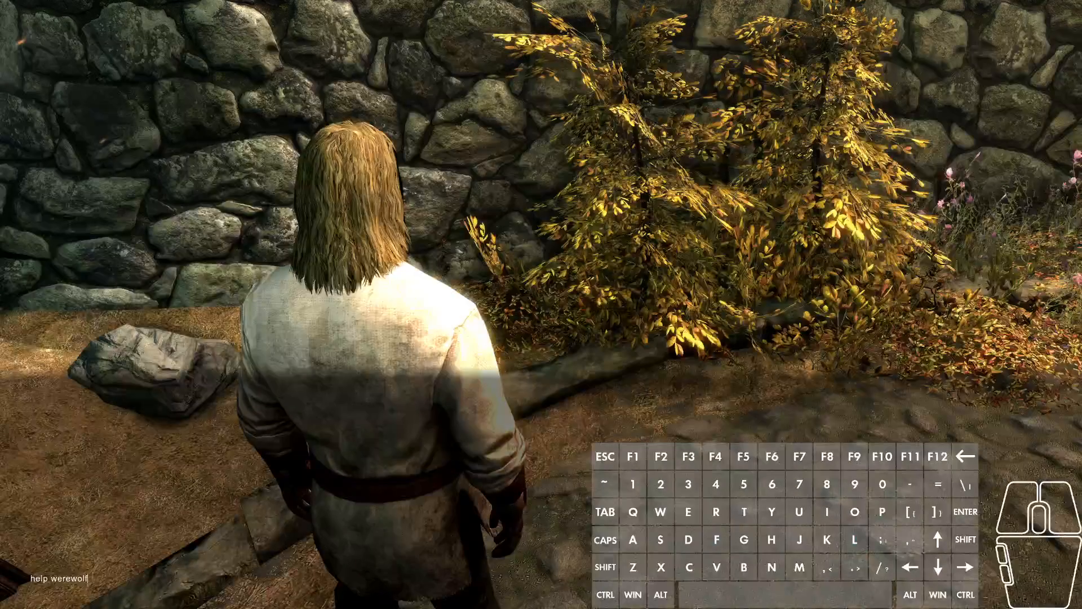
key("BackSpace")
key("BackSpace")
key("BackSpace")
key("BackSpace")
key("BackSpace")
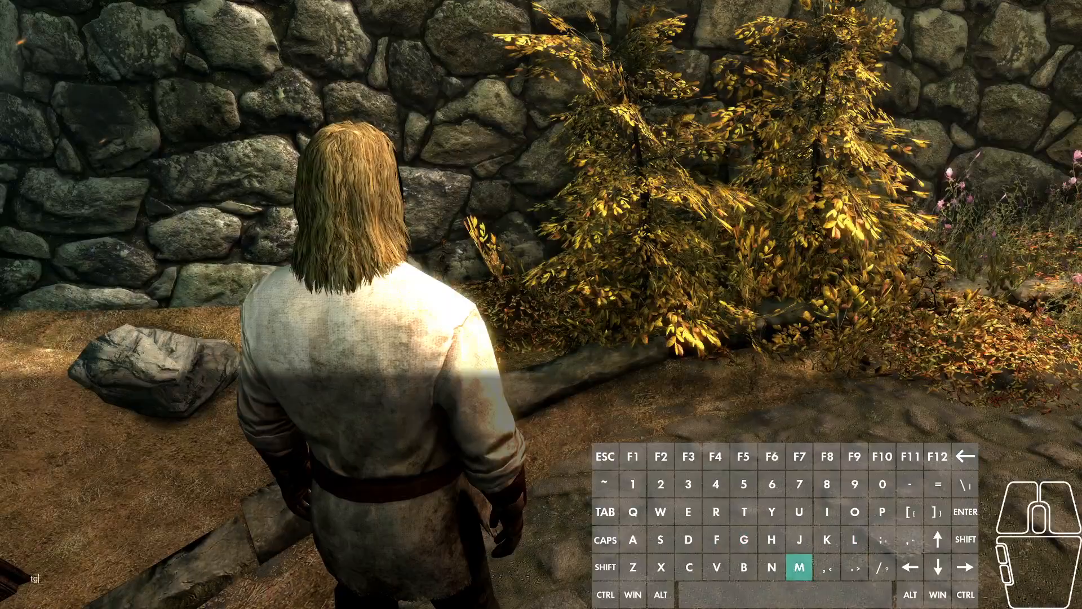
Close the game console and transform the character into a werewolf
key("grave")
key("z")
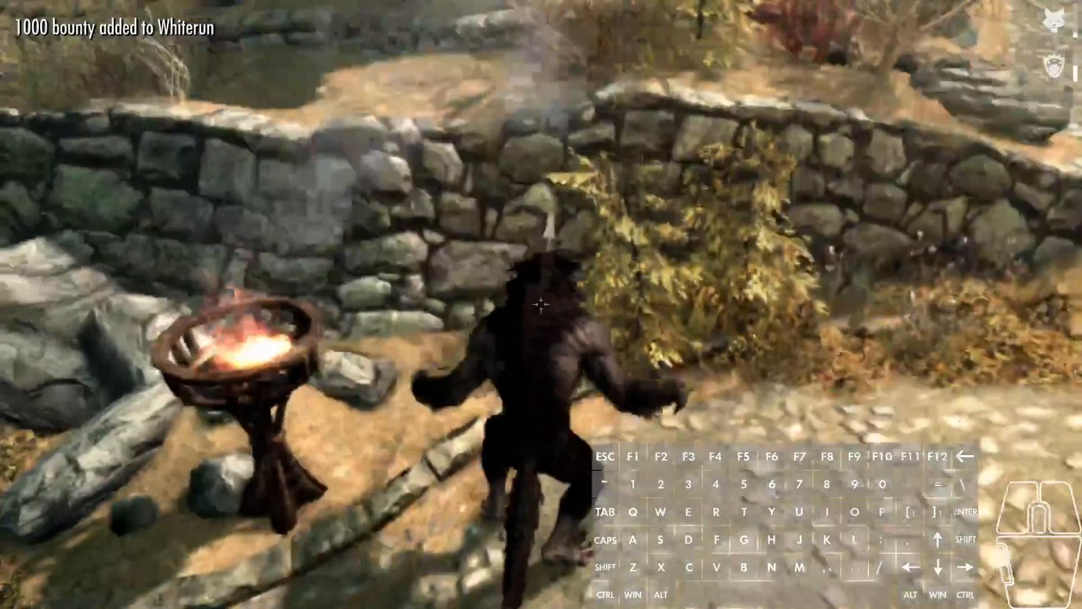
Enable god mode with tgm and the free camera with tfc, and close the console
key("grave")
type("tgm")
key("Return")
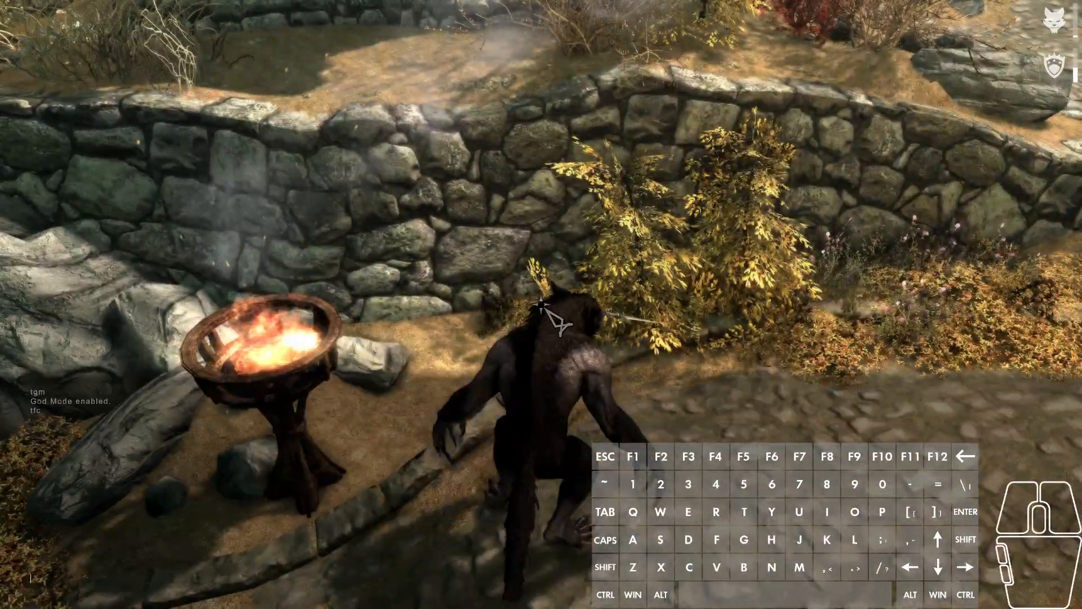
key("grave")
Fly the free camera around the werewolf to examine where the attached sword sits relative to its head
key("d")
key("w")
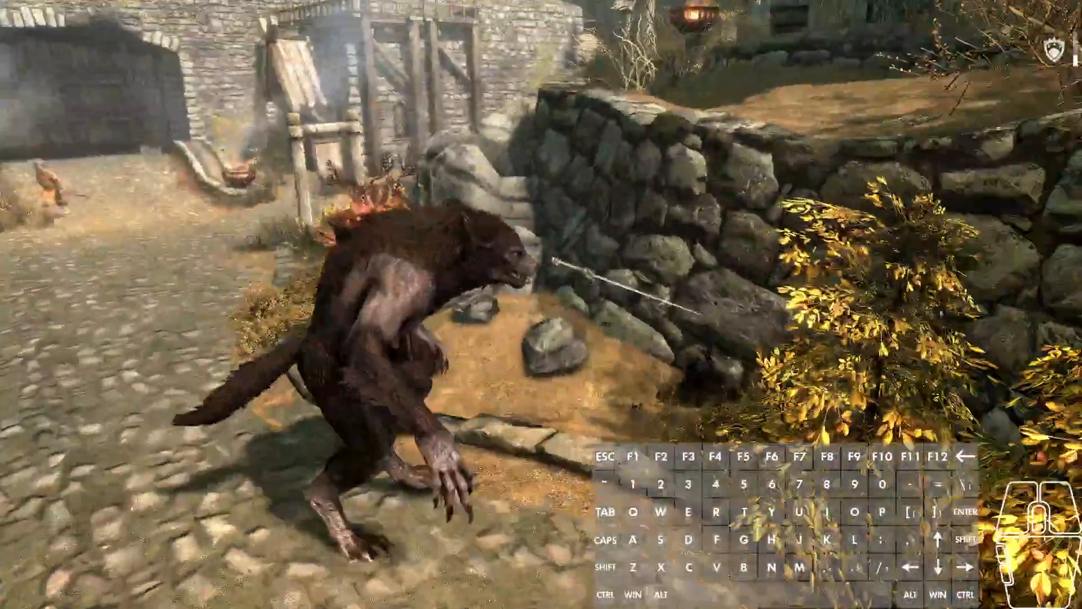
key("w")
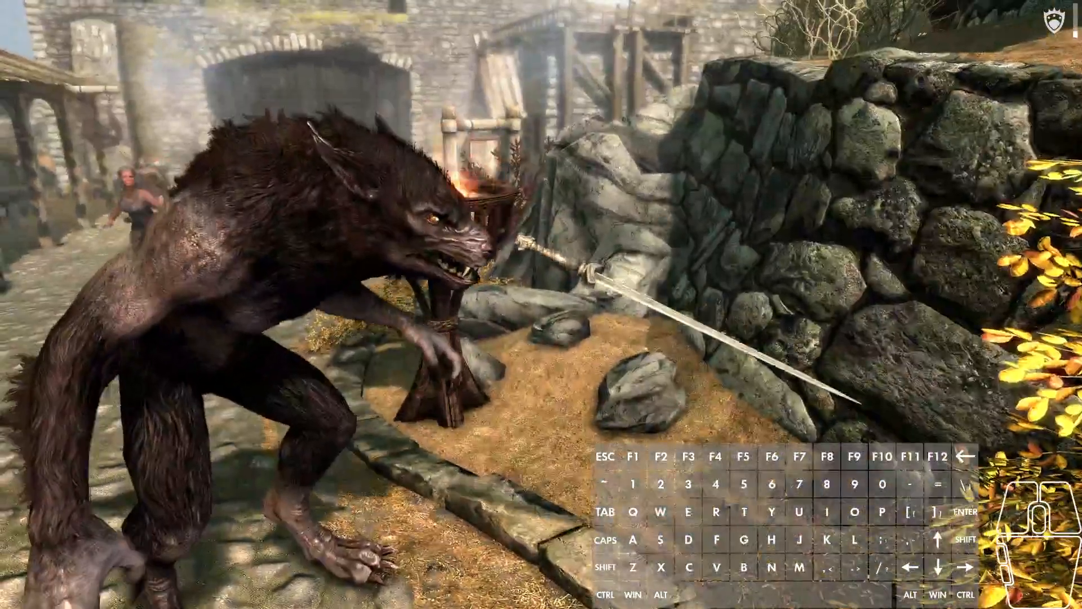
key("s")
key("w")
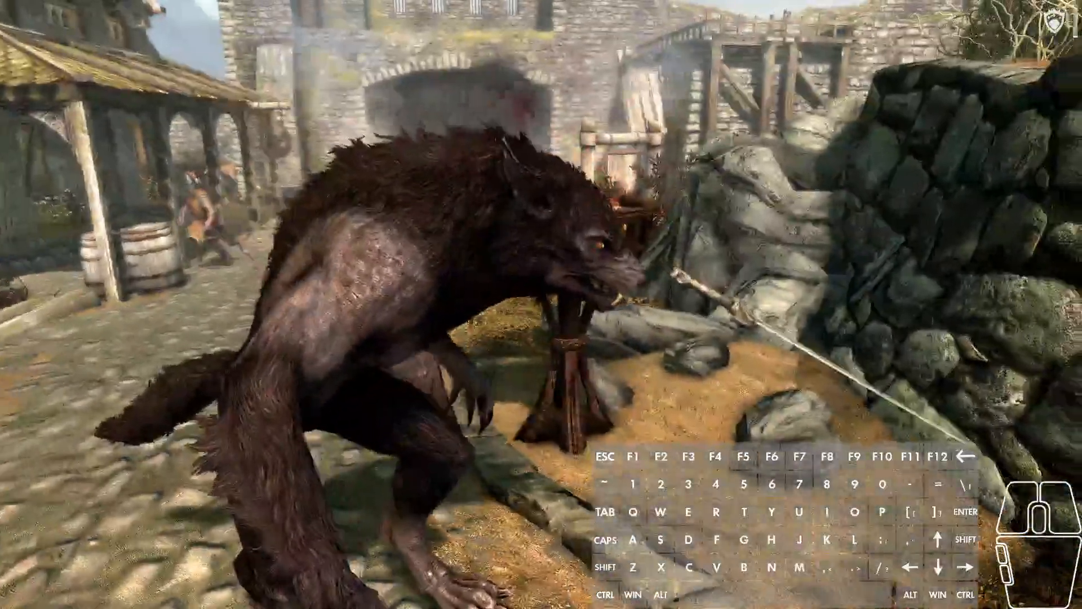
key("s")
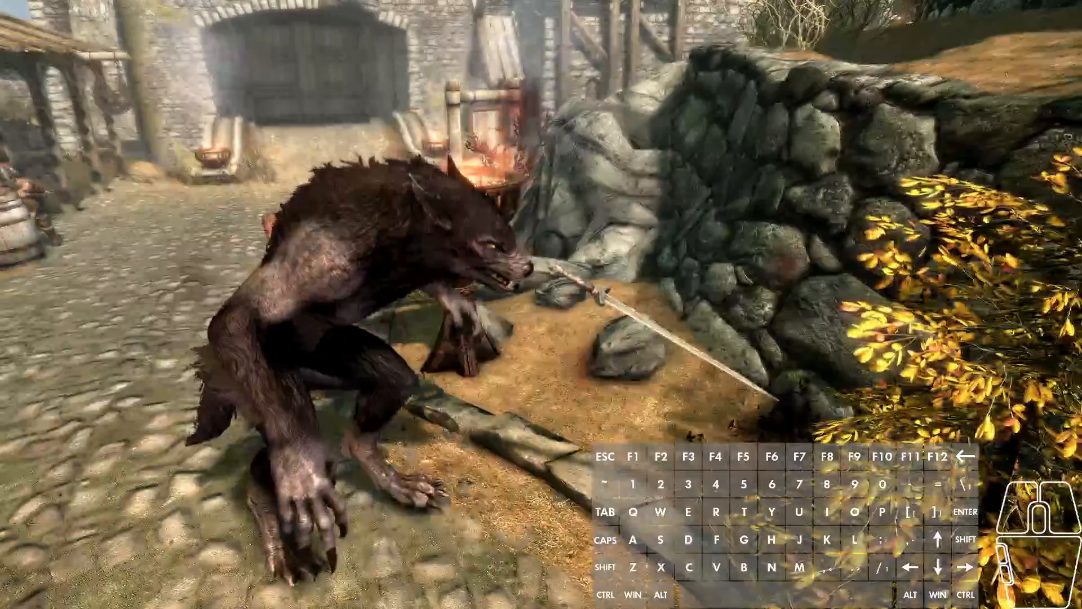
Quit Skyrim with the console command qqq
key("grave")
type("qqq")
key("Return")
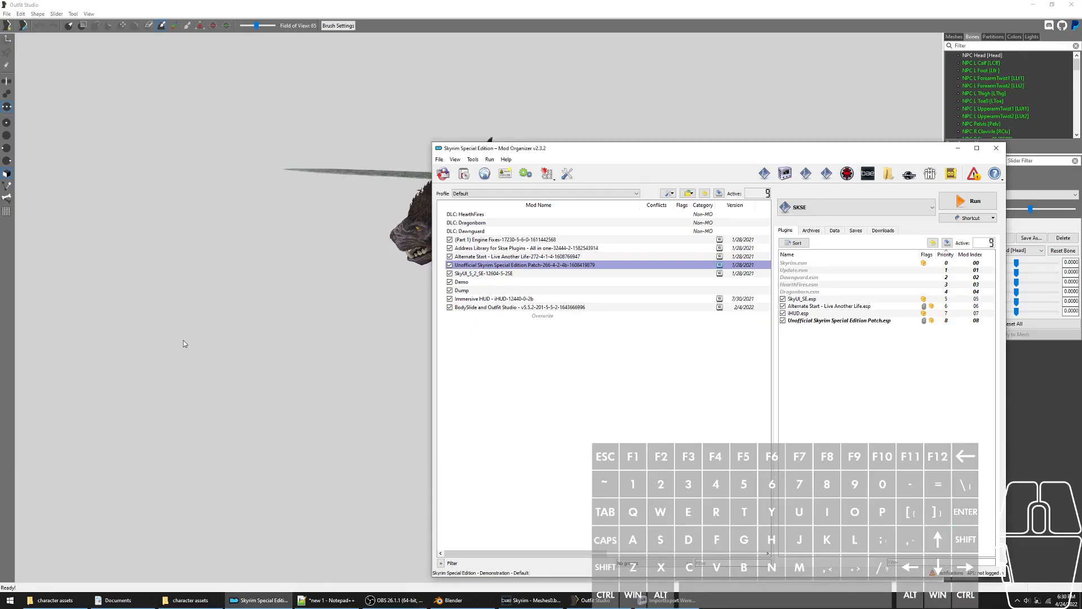
Switch back to Outfit Studio and examine the unposed werewolf with its sword from the side
left_click(181, 346)
scroll(469, 311, "down", 1)
right_click_drag(469, 311, 475, 289)
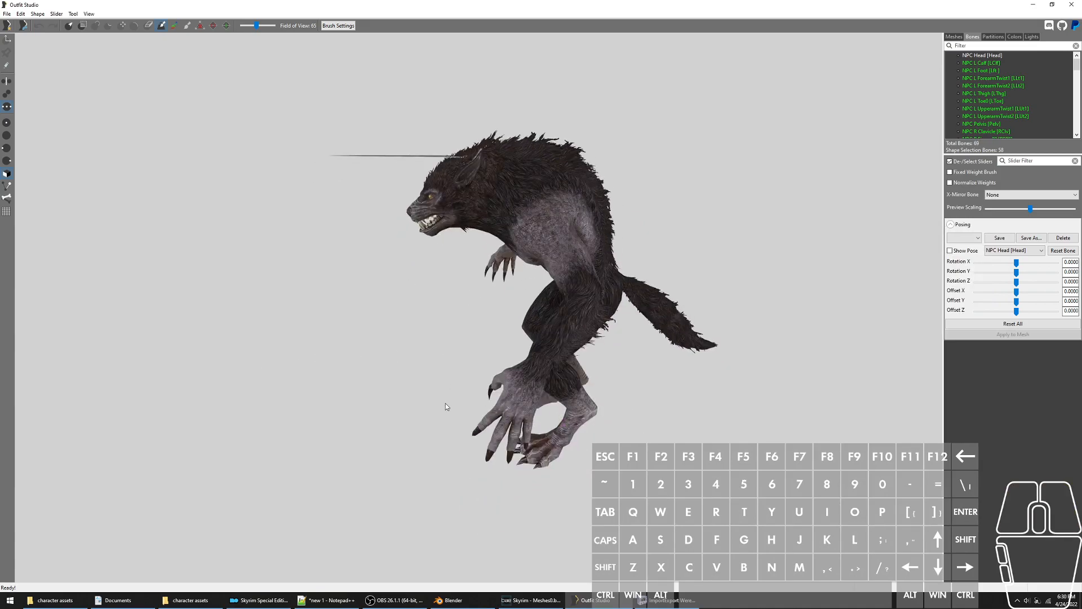
scroll(390, 320, "down", 2)
scroll(390, 321, "up", 3)
Unload the werewolf project and discard its unsaved changes
left_click(390, 321)
key("ctrl+w")
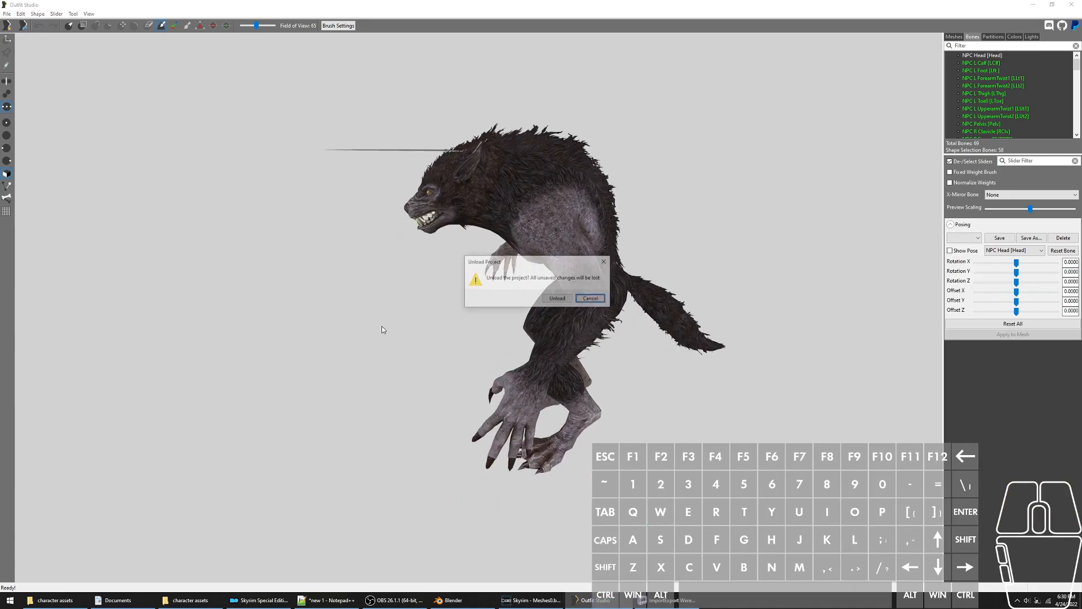
key("Return")
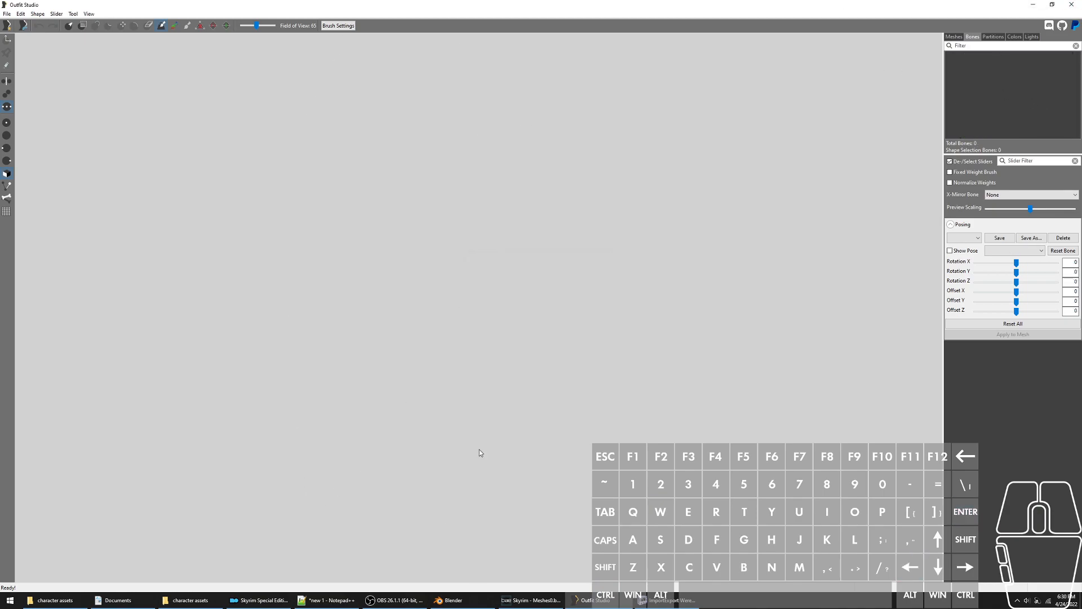
Restore Outfit Studio to a smaller window, switch to B.A.E., and find the bear's skeleton.nif in the Skyrim - Meshes0.bsa archive
double_click(883, 4)
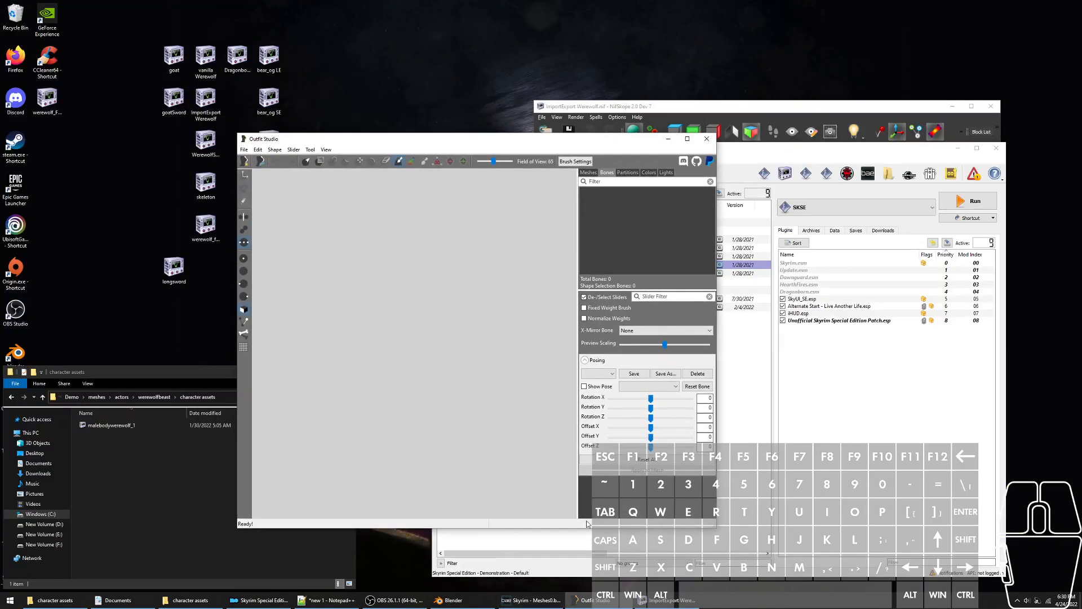
mouse_move(531, 600)
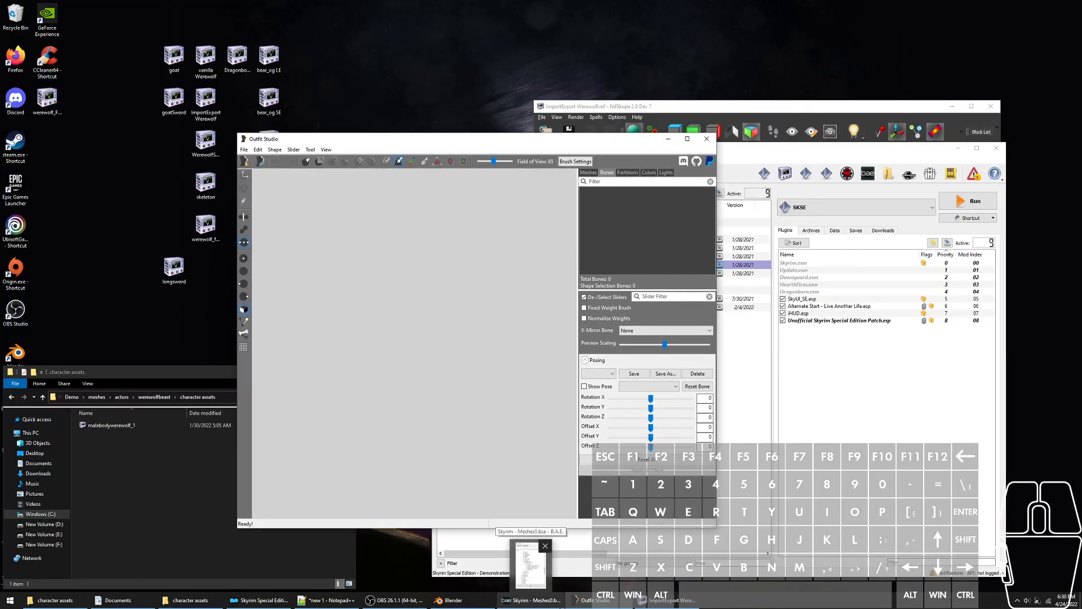
left_click(530, 558)
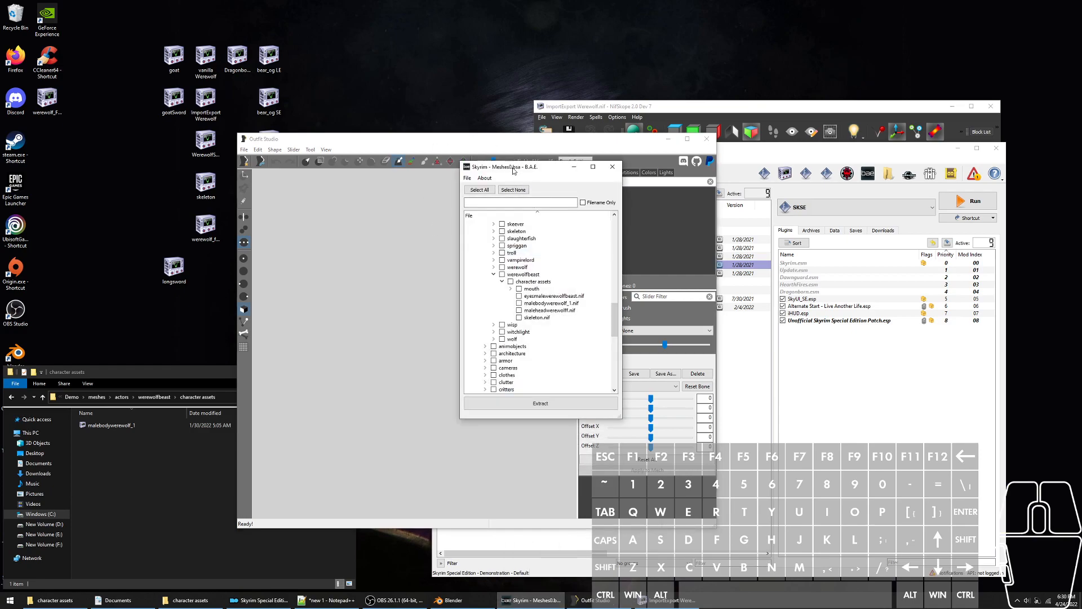
scroll(536, 292, "up", 15)
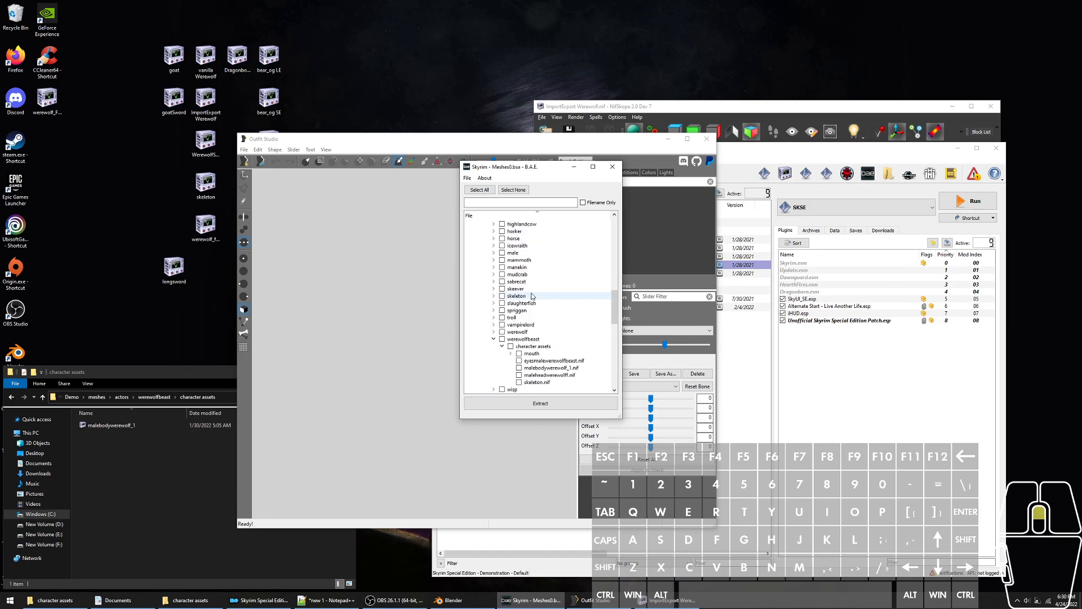
scroll(537, 293, "up", 6)
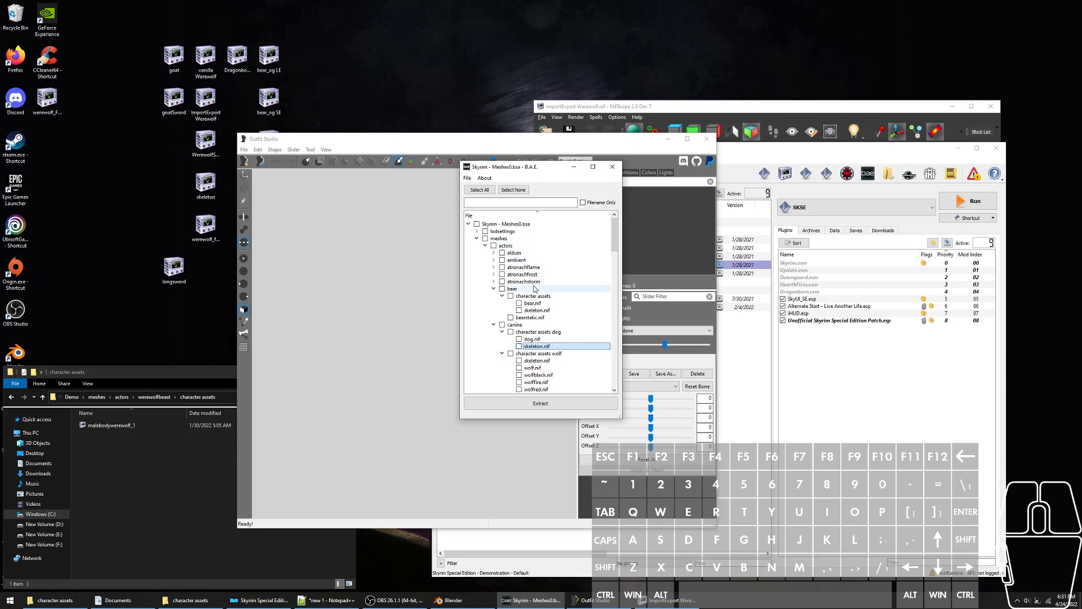
left_click(536, 311)
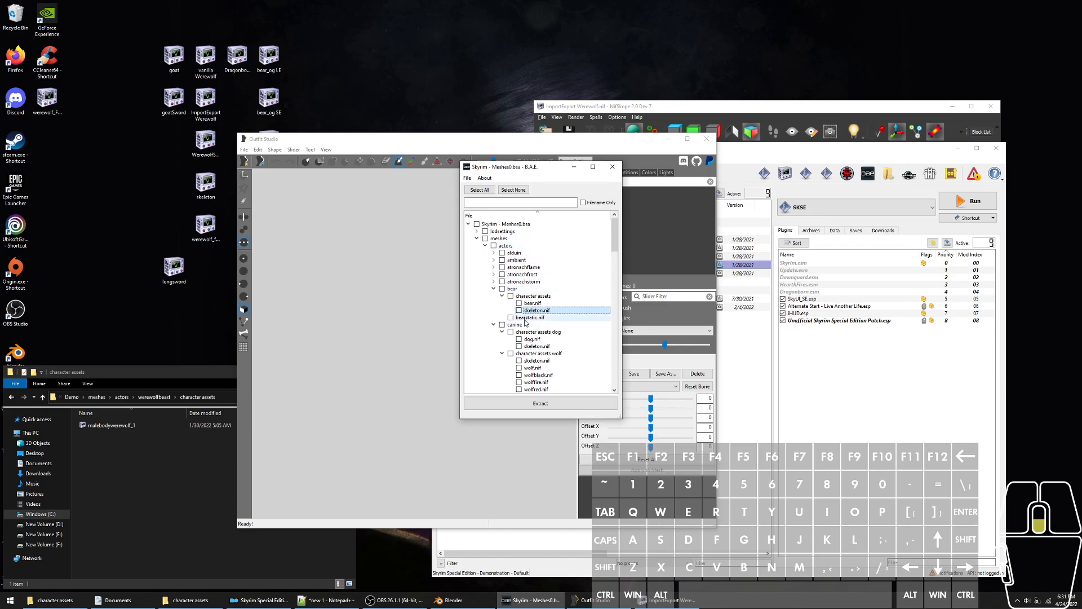
Find the skeleton.nif in the werewolfbeast character assets folder of the archive
scroll(525, 312, "down", 1)
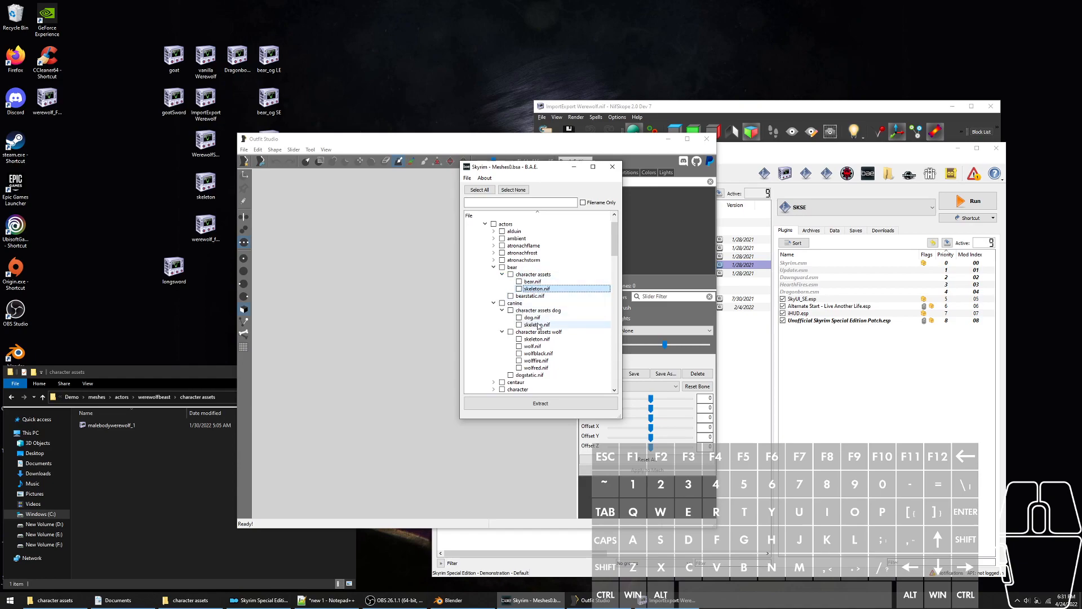
scroll(550, 302, "down", 20)
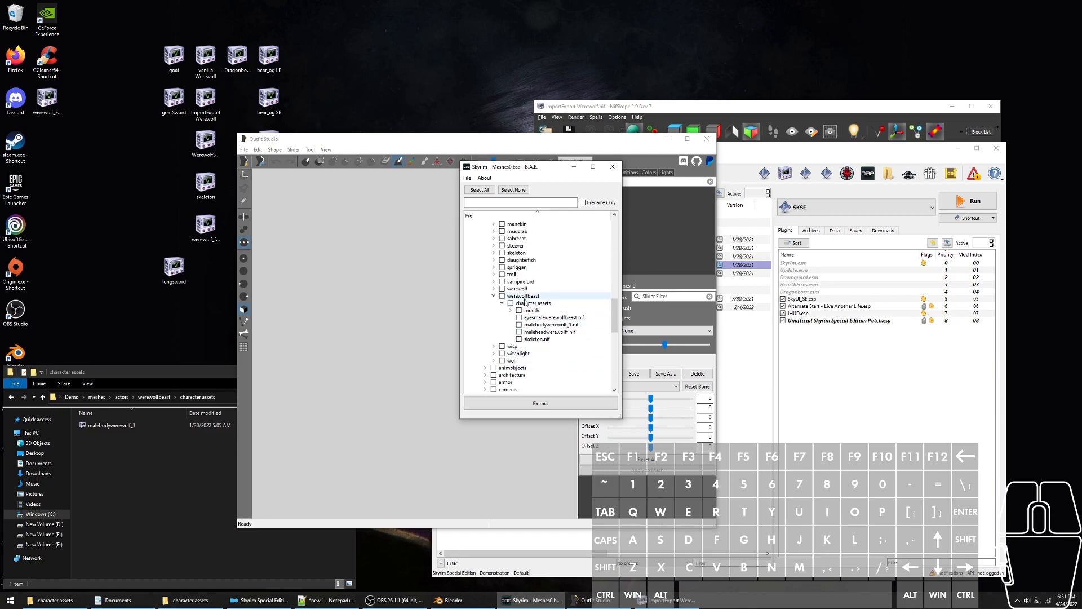
left_click(542, 340)
Switch to Outfit Studio and move its window clear of the skeleton files on the desktop
left_click(297, 300)
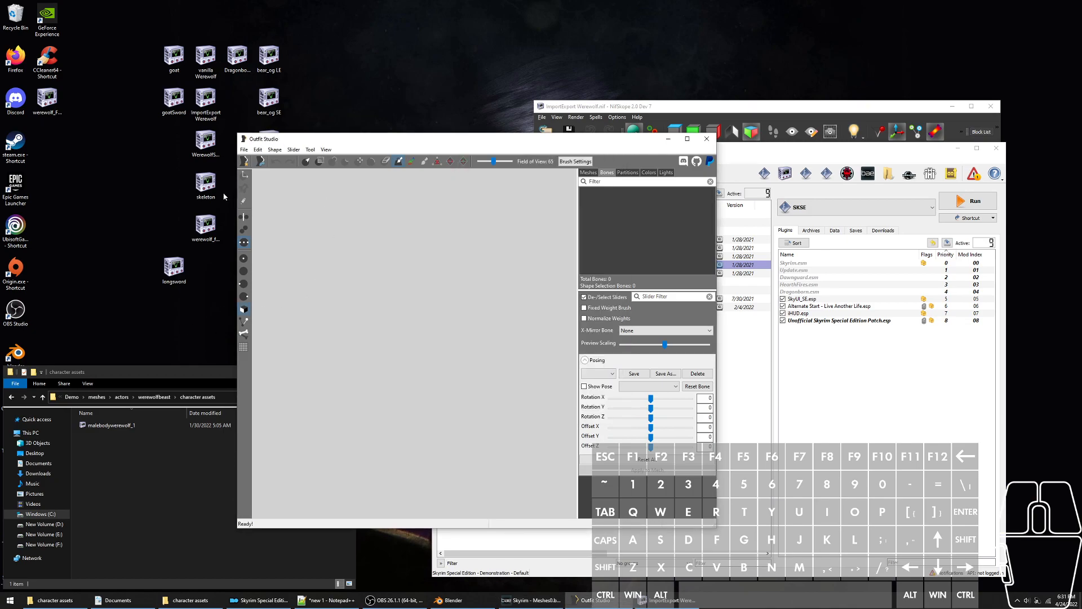
left_click(206, 185)
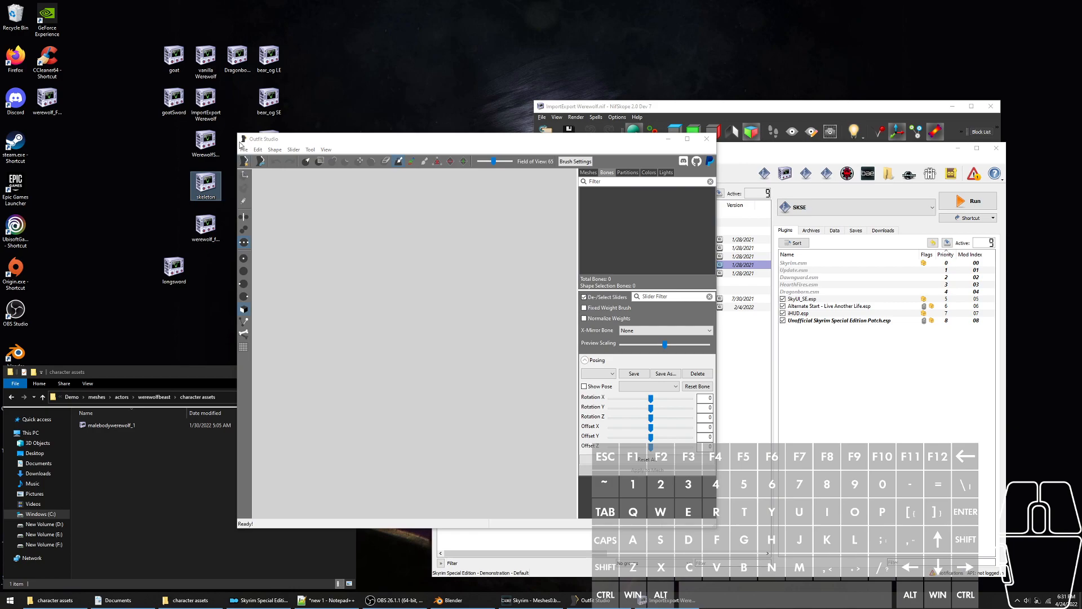
left_click_drag(300, 141, 348, 154)
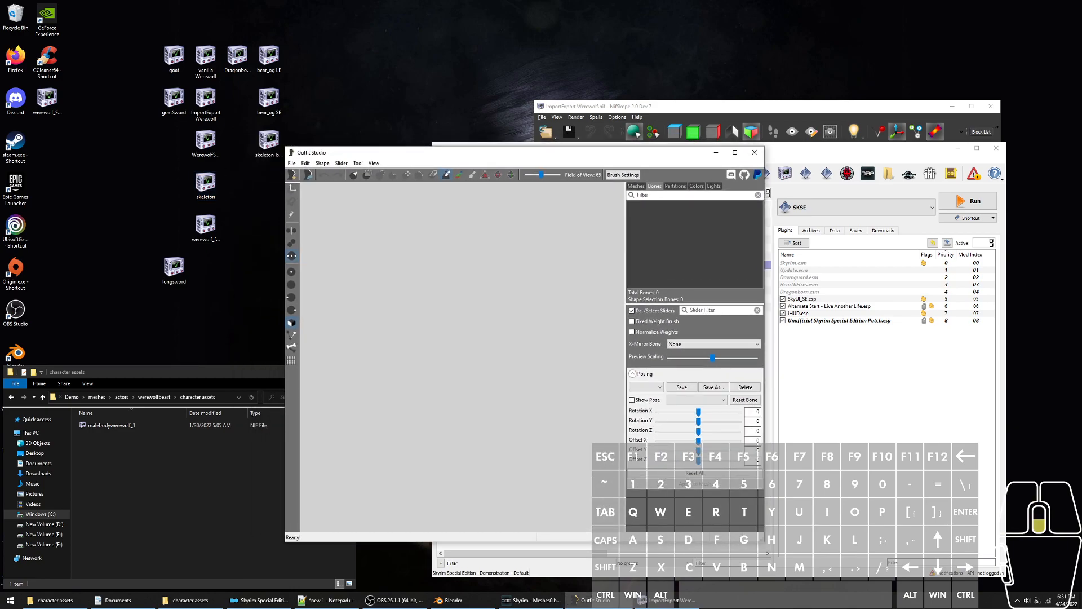
Browse for a reference skeleton in Outfit Studio's settings and copy the desktop skeleton file into the BodySlide res folder
left_click(289, 164)
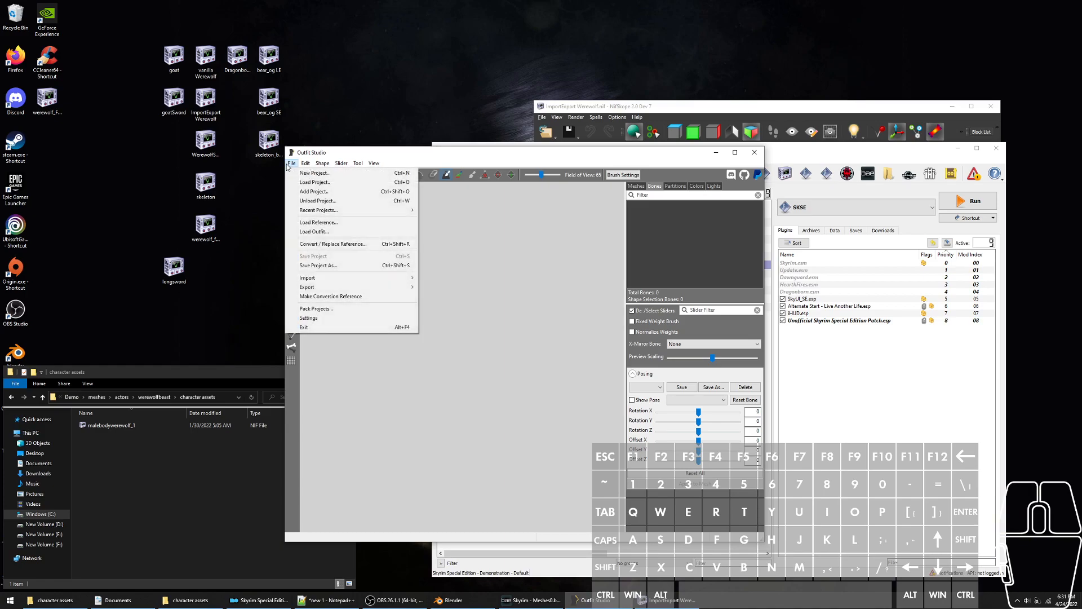
left_click(338, 317)
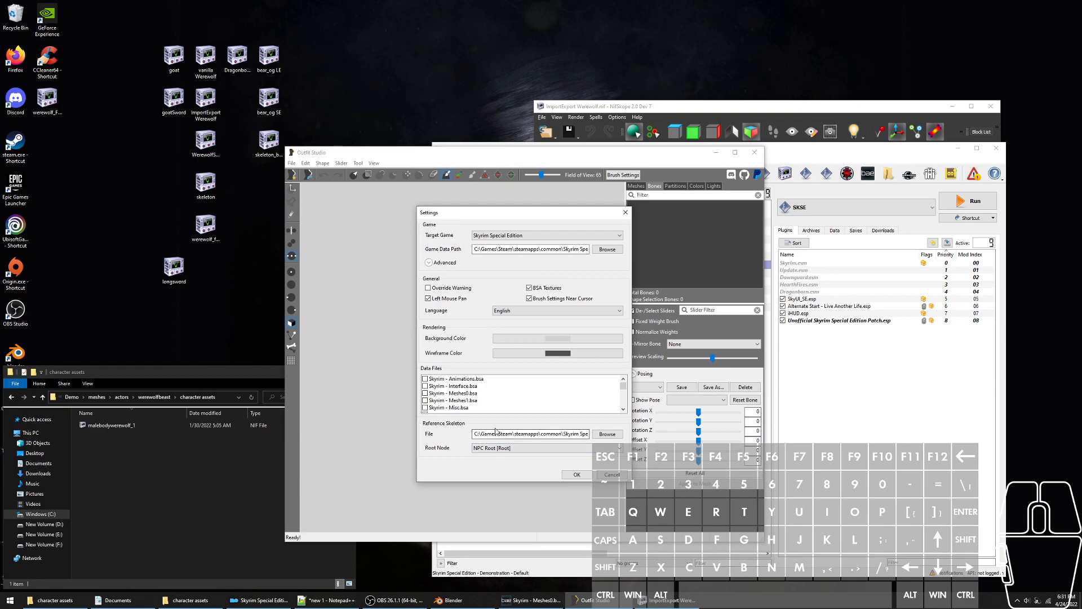
left_click(596, 433)
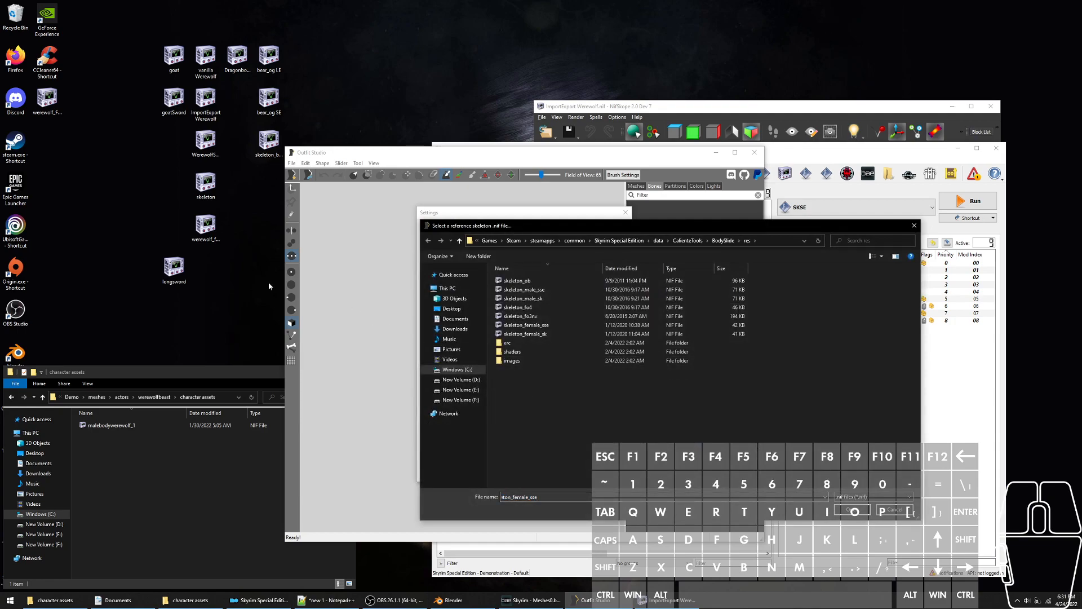
left_click(209, 191)
key("ctrl+c")
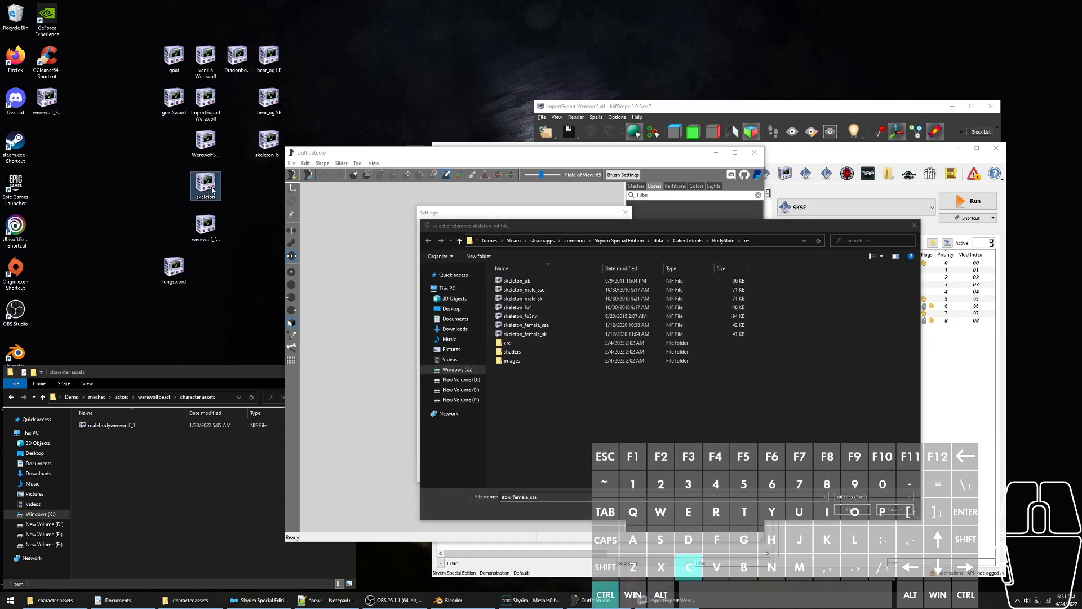
left_click(502, 419)
key("ctrl+v")
left_click(586, 370)
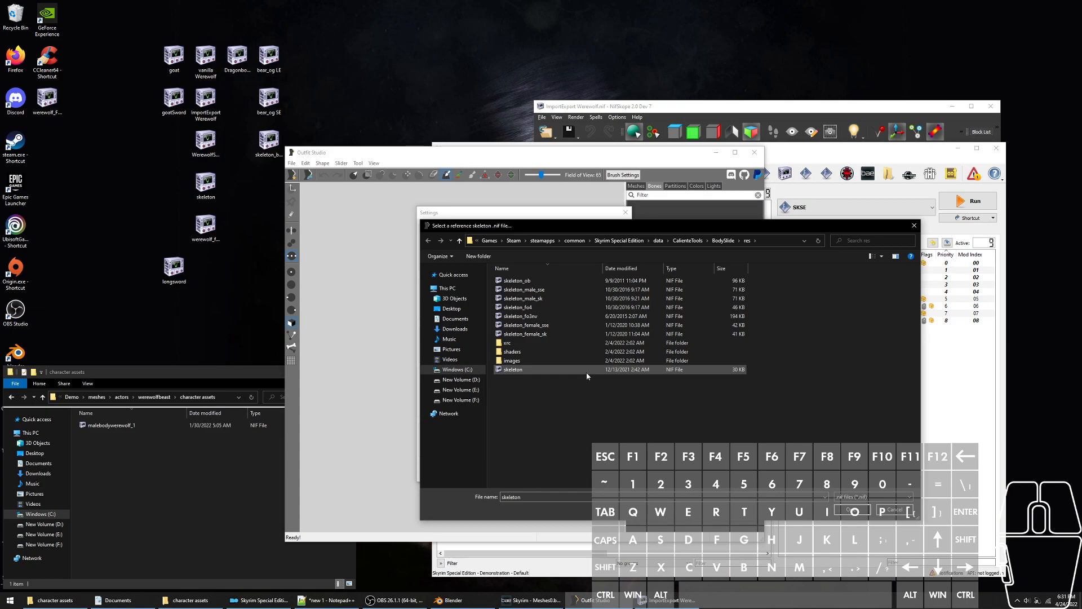
Rename the copied skeleton file as skeleton_werewolf
key("F2")
key("End")
type("_")
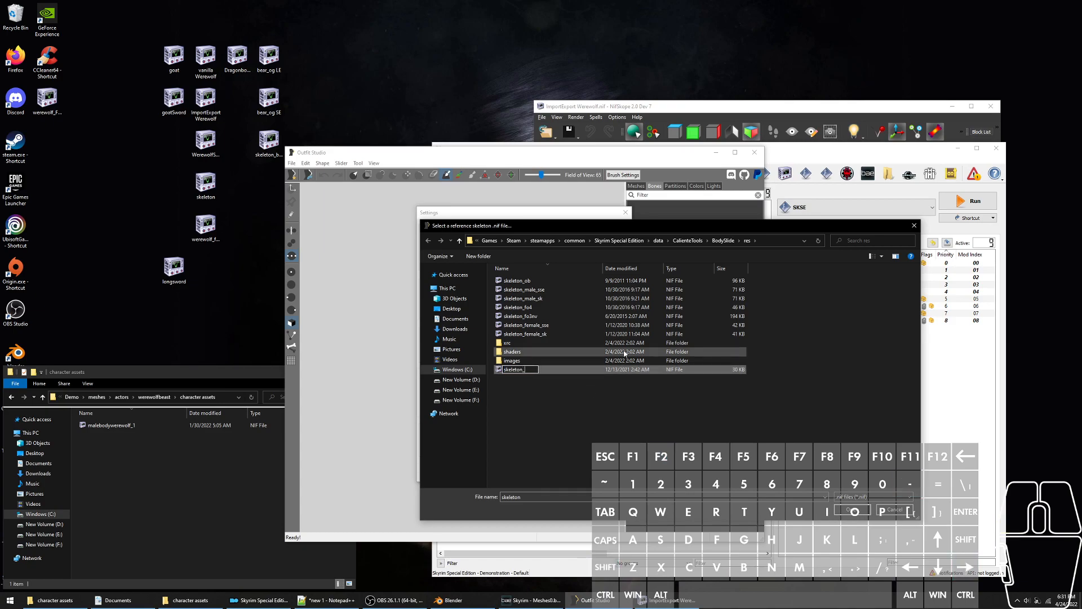
type("werewolf")
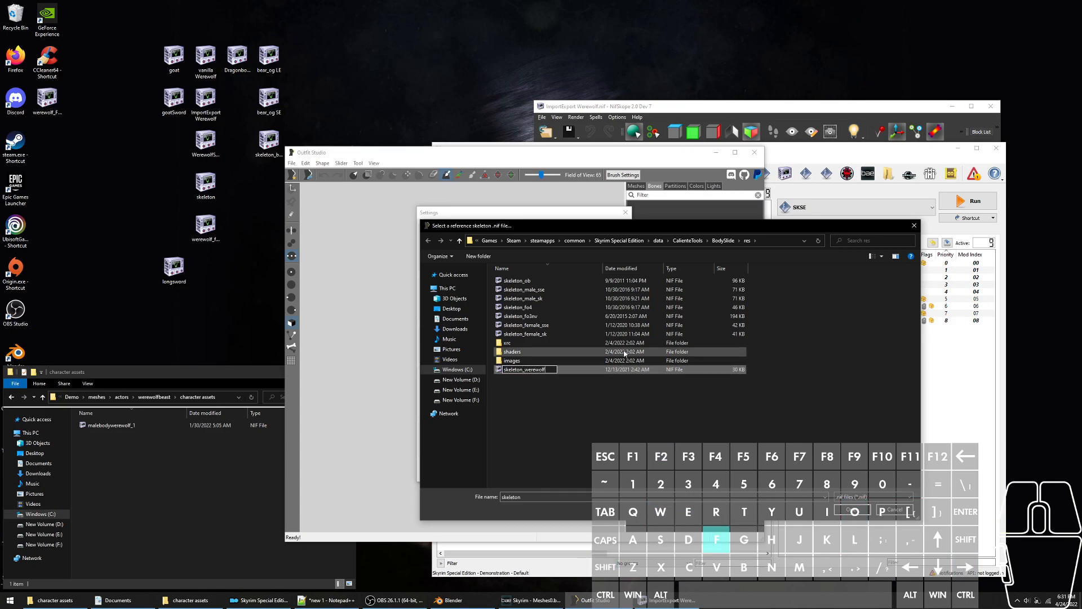
key("Return")
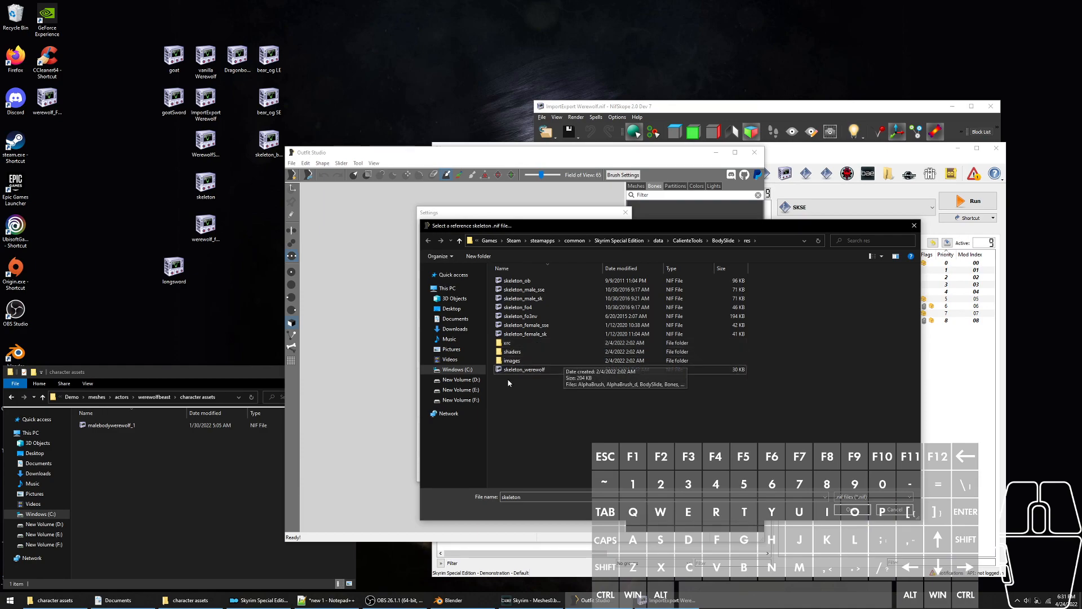
Set skeleton_werewolf as the reference skeleton with NPC Root [Root] as its root node, and apply the settings
double_click(519, 369)
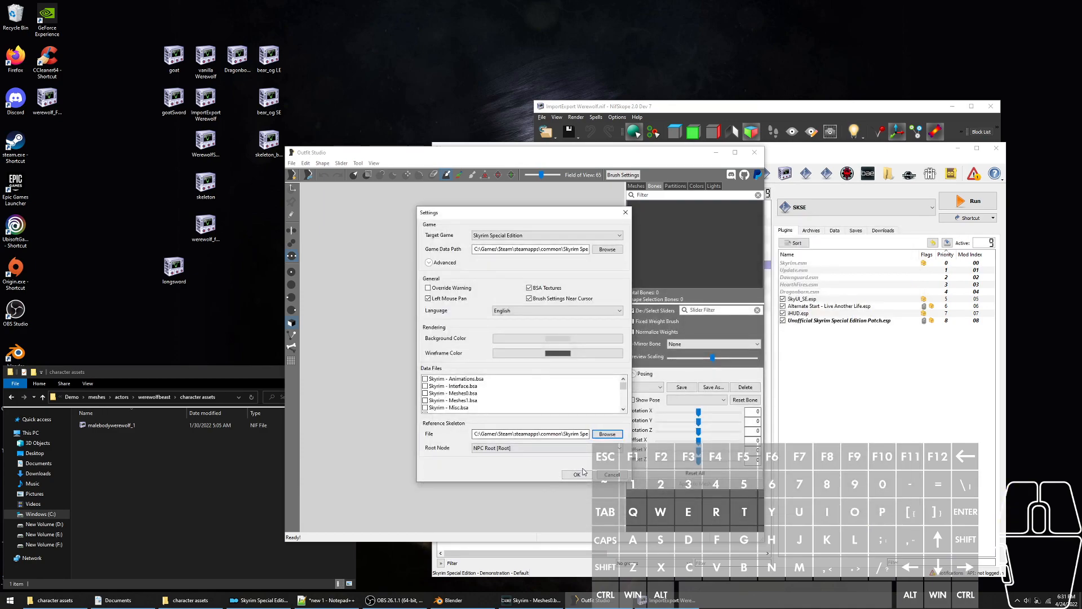
left_click(496, 450)
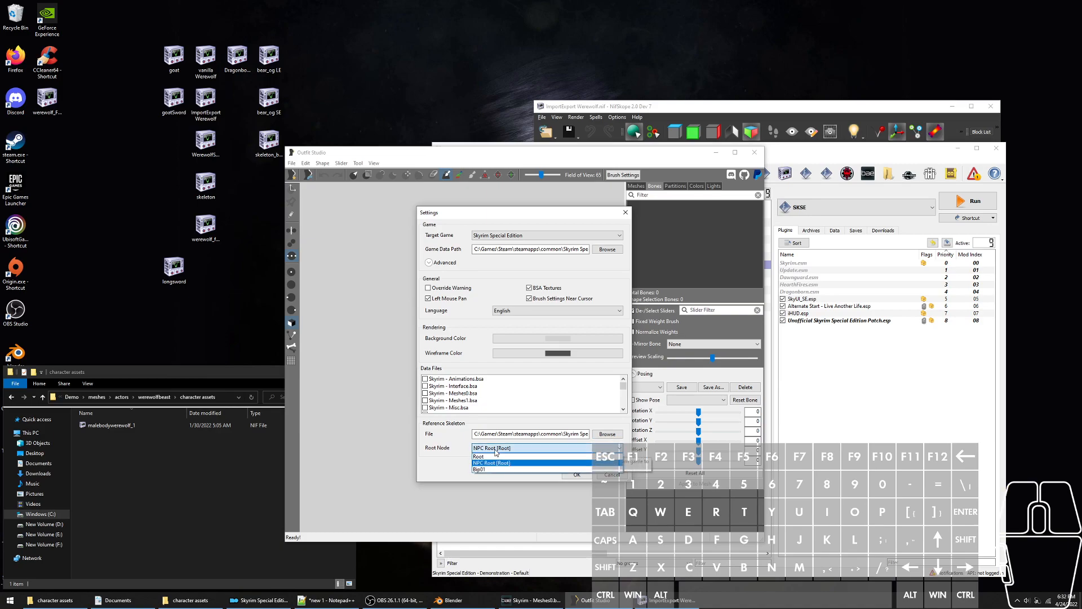
left_click(491, 462)
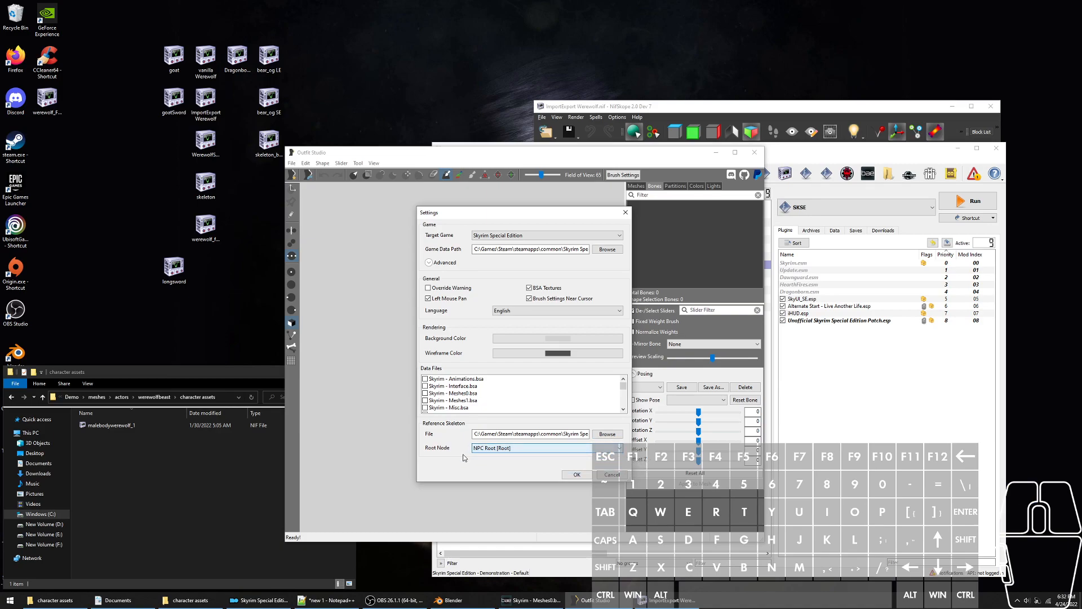
left_click(576, 474)
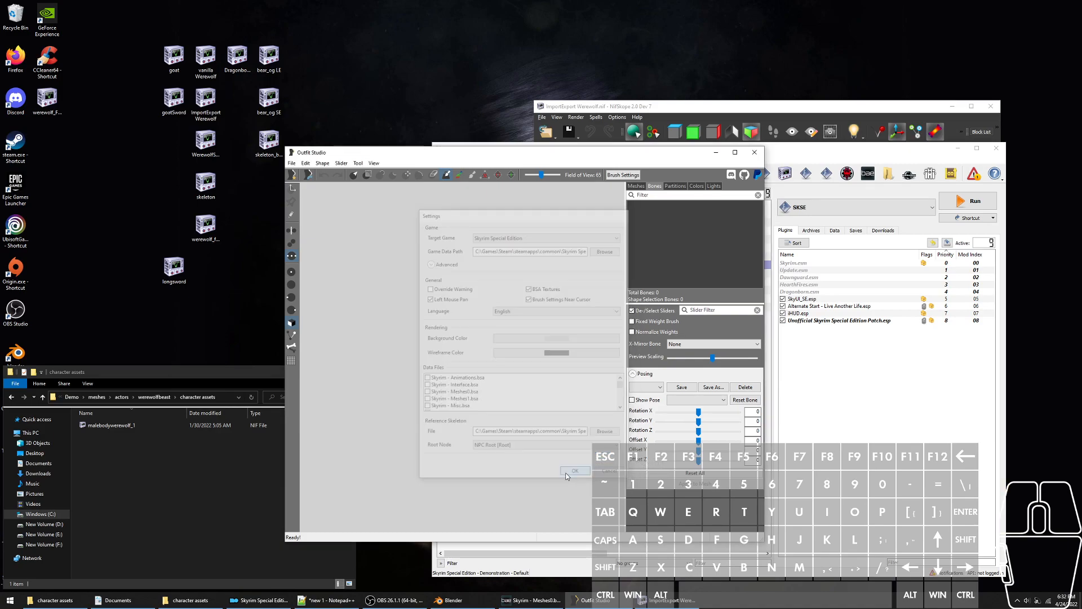
Clear away Outfit Studio, B.A.E. and NifSkope, and relaunch Outfit Studio from Mod Organizer
left_click(756, 153)
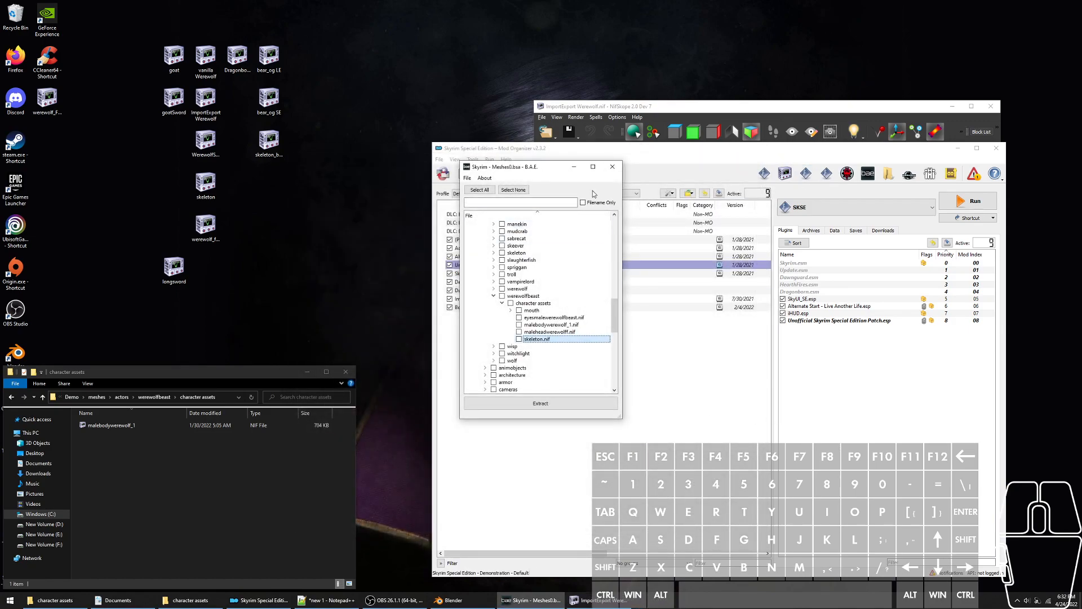
left_click(574, 166)
left_click(991, 106)
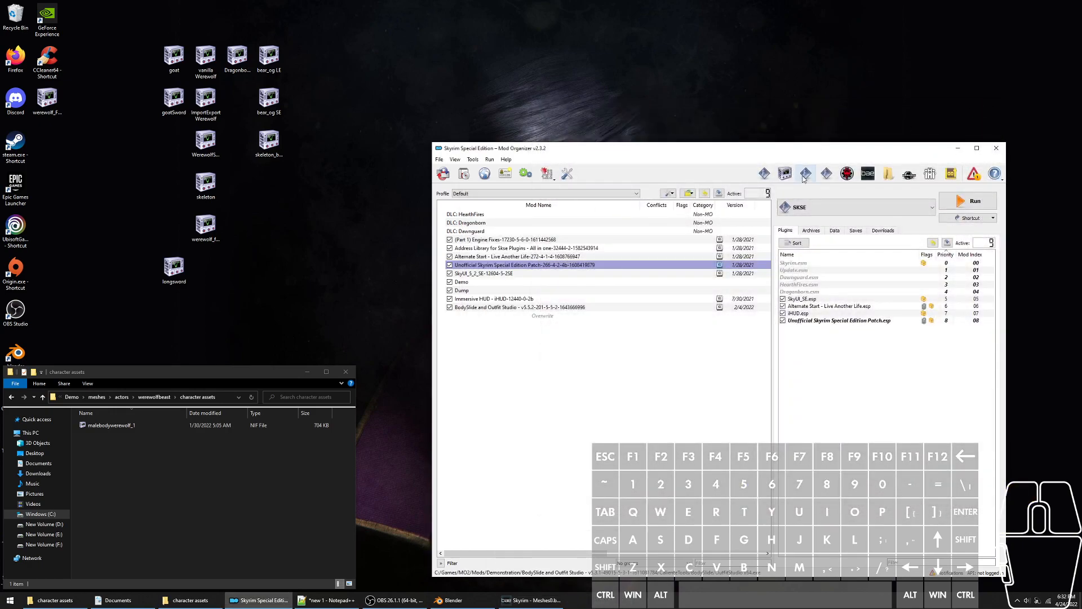
scroll(461, 356, "down", 1)
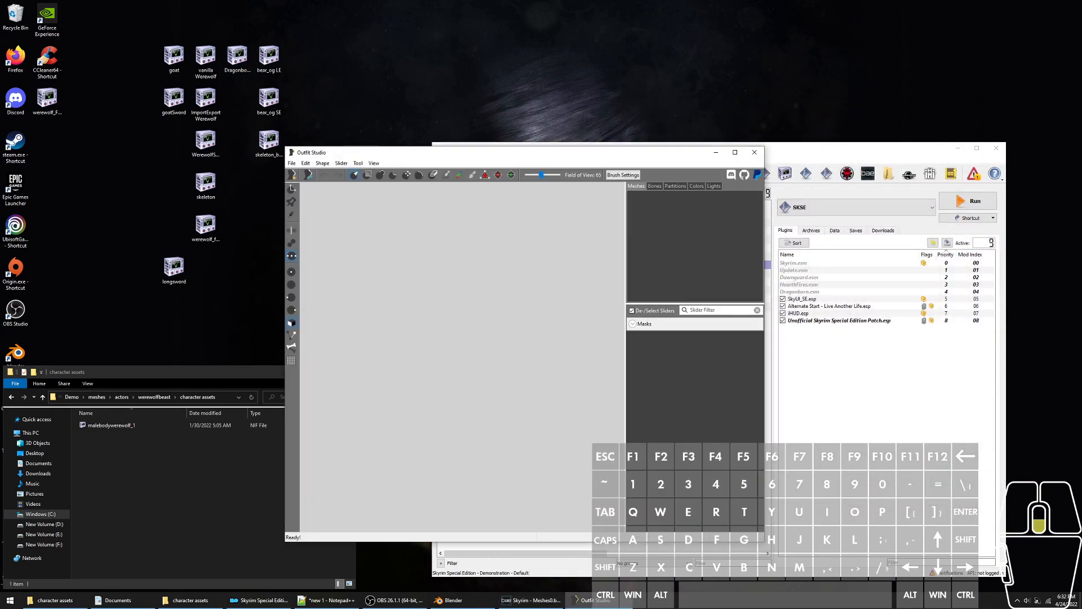
Load the vanilla Werewolf file from the desktop into Outfit Studio
left_click(211, 66)
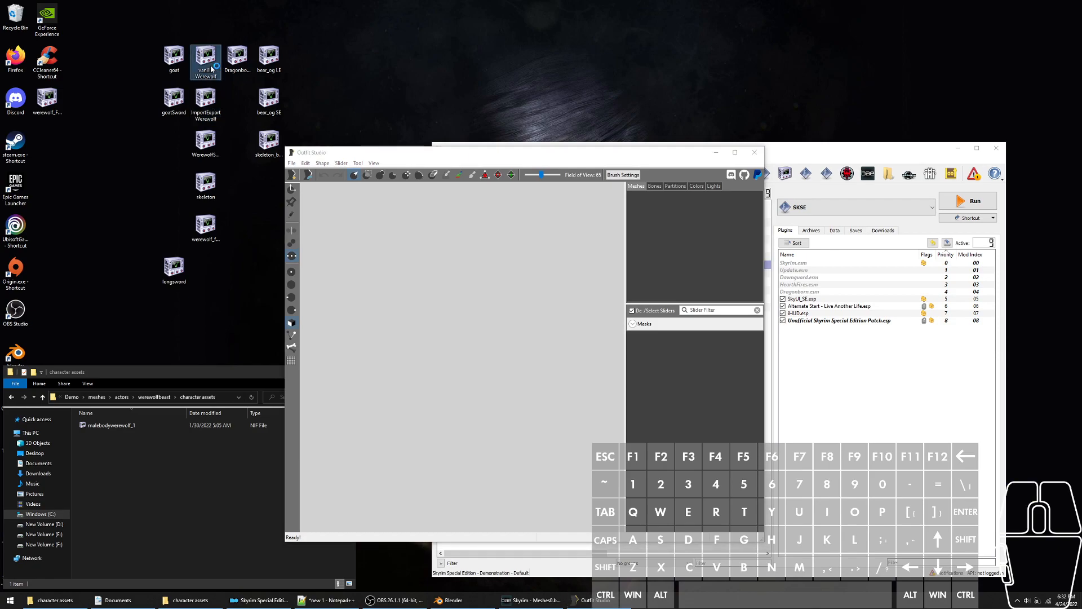
left_click_drag(210, 67, 366, 271)
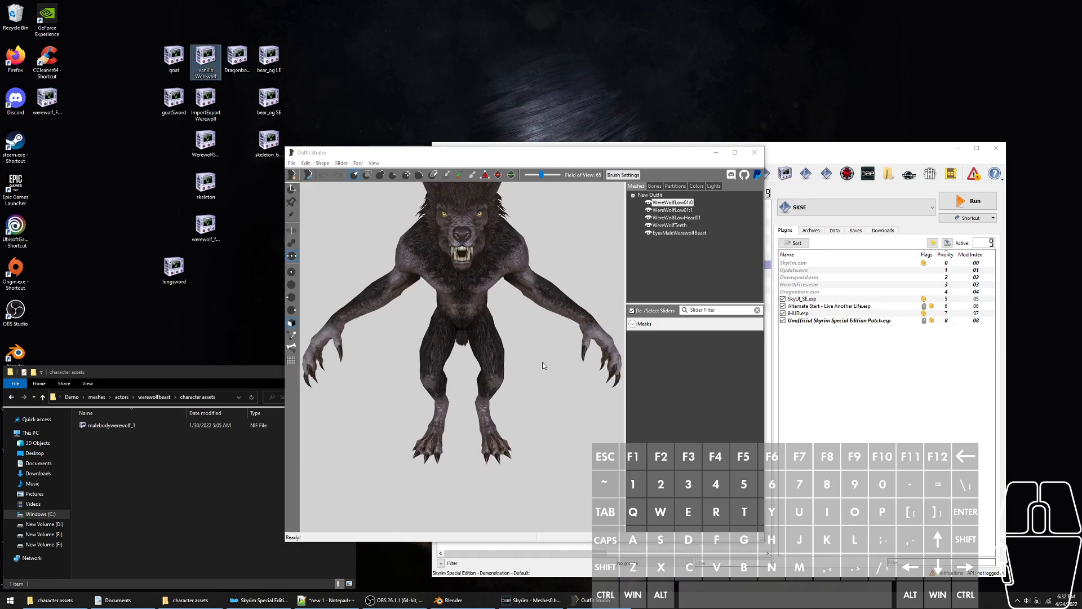
right_click_drag(547, 356, 503, 349)
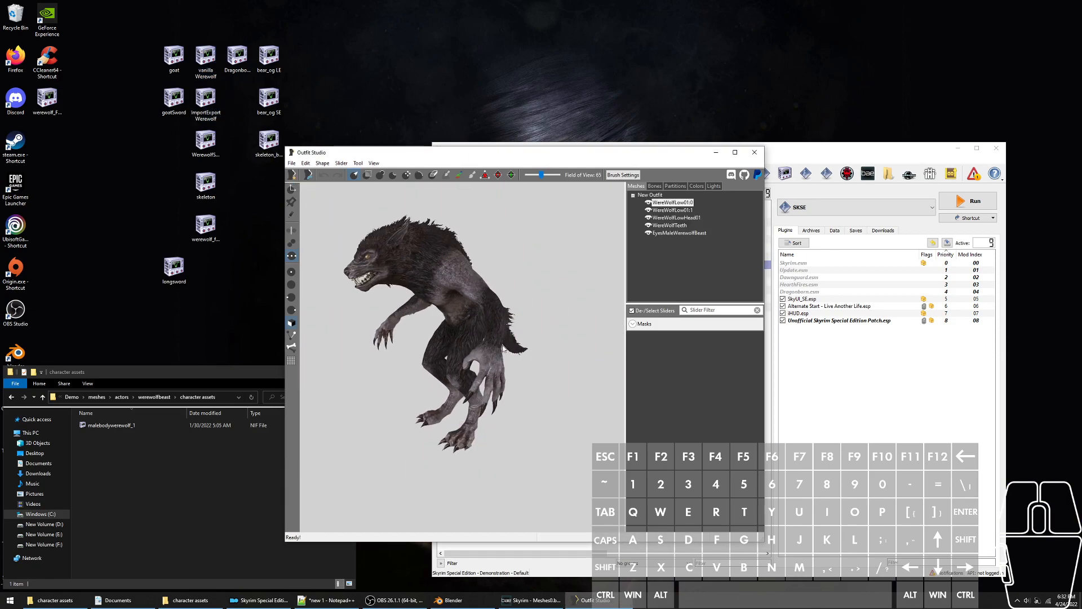
Turn on Show Pose in the bone posing settings and enlarge the window to view the werewolf
left_click(653, 186)
left_click(642, 375)
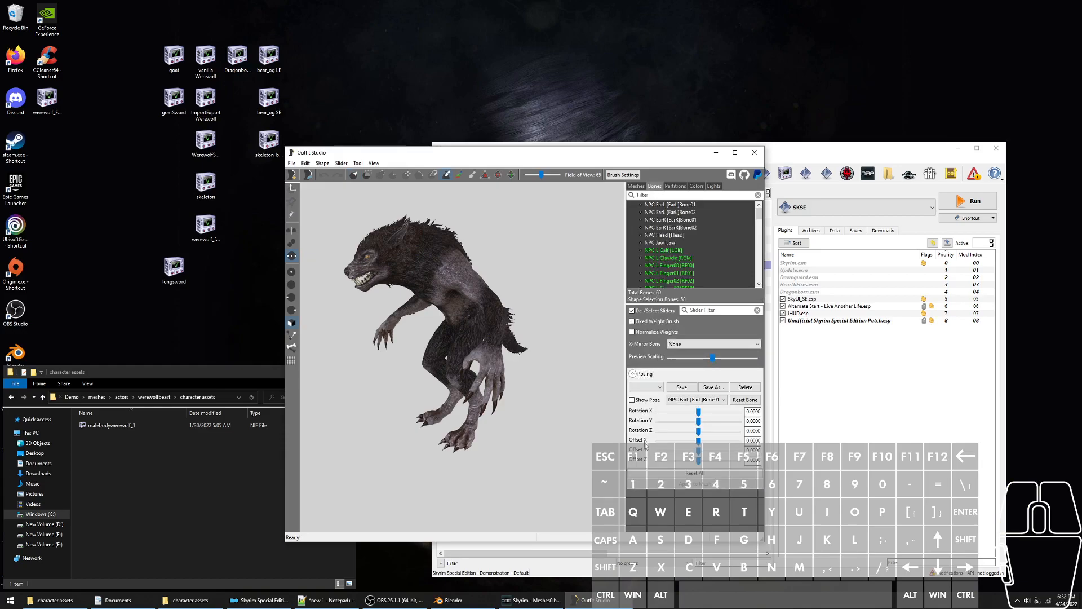
left_click(647, 402)
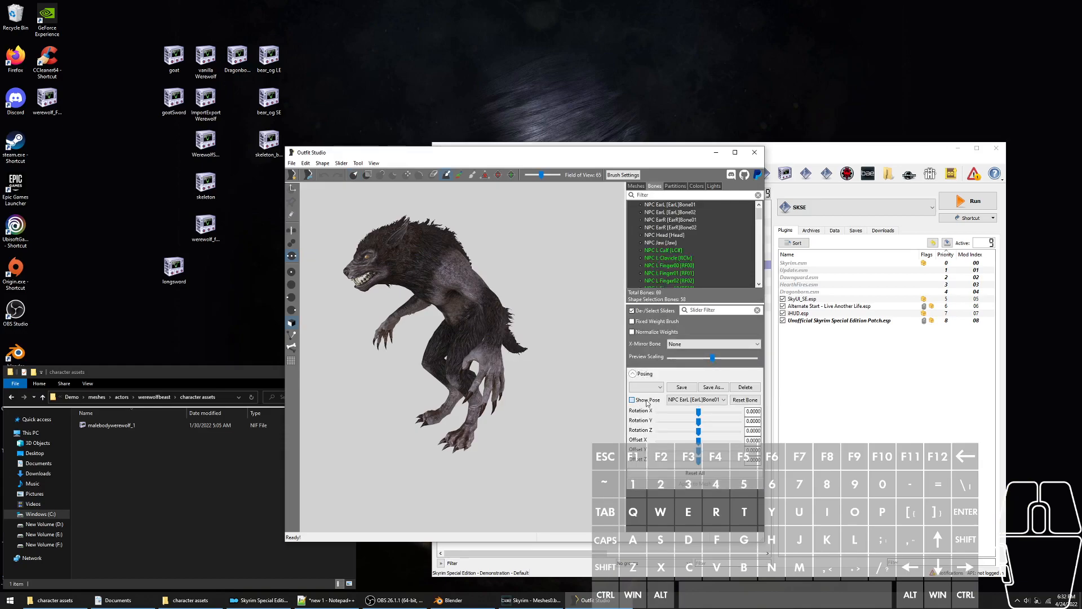
right_click_drag(430, 331, 506, 245)
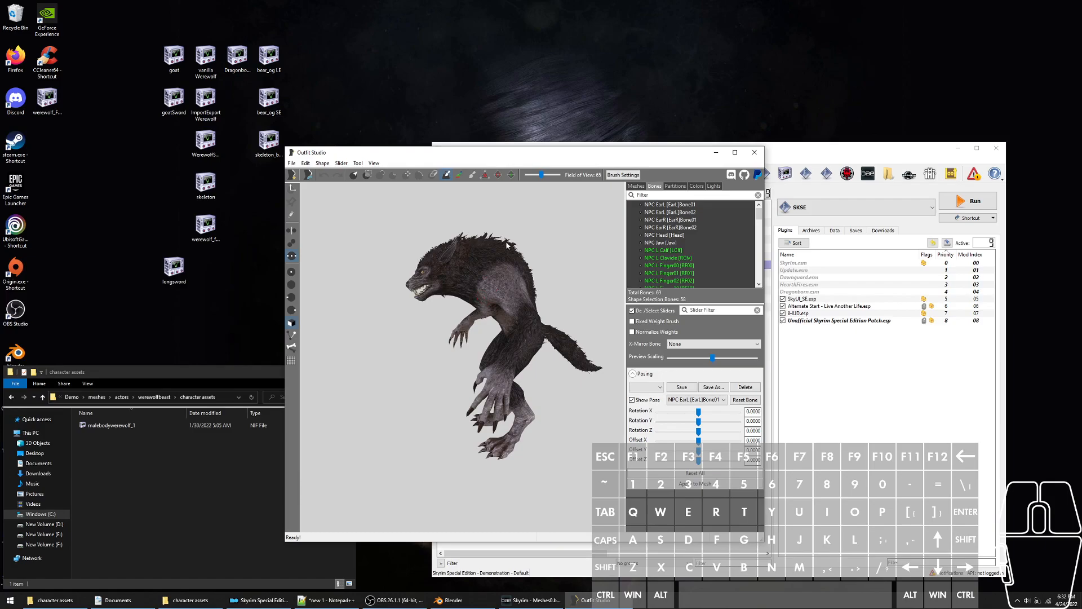
double_click(581, 164)
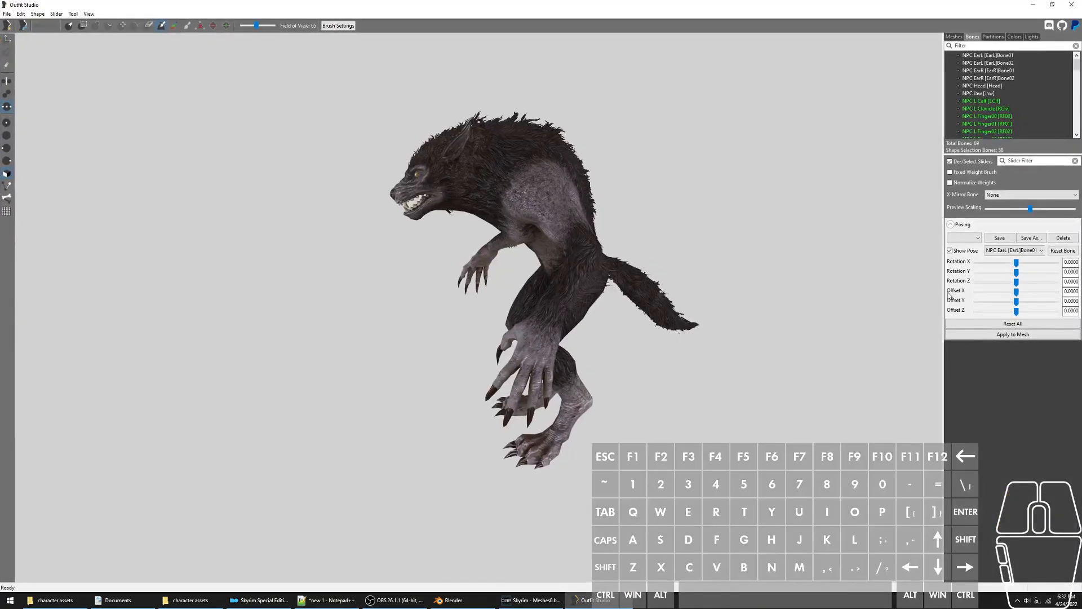
Switch the posed display on and off repeatedly to compare the werewolf's mesh with its skeleton pose
left_click(970, 253)
left_click(970, 253)
scroll(705, 226, "up", 1)
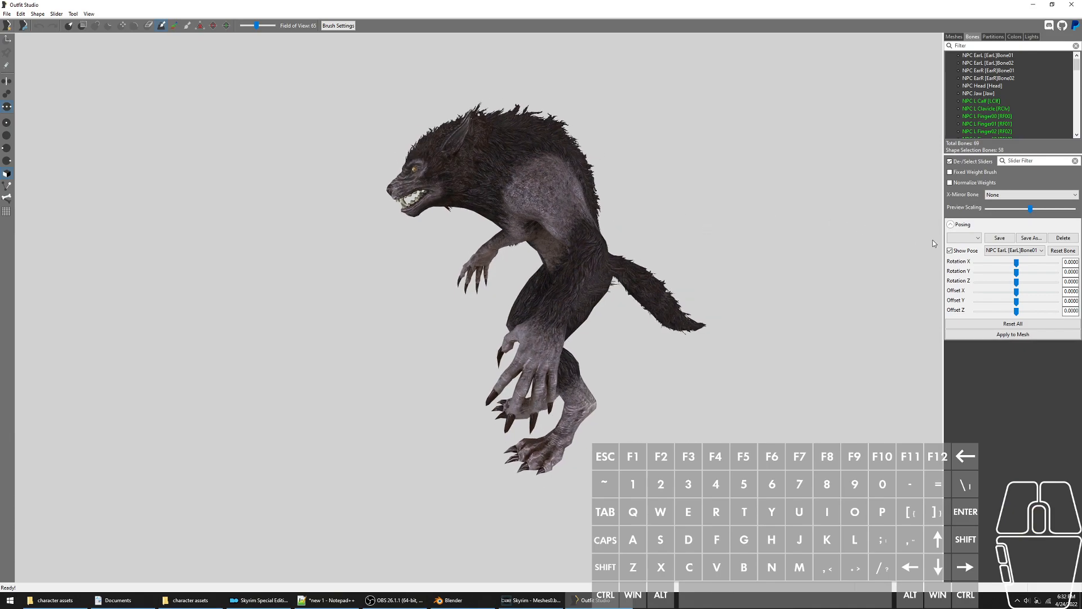
left_click(967, 255)
left_click(967, 255)
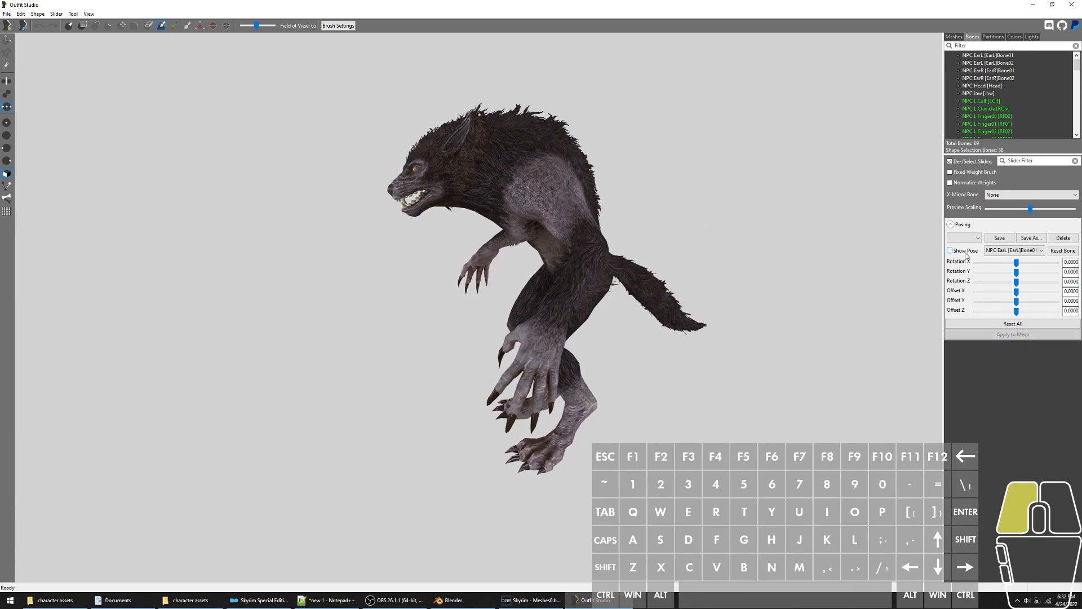
left_click_drag(663, 170, 648, 182)
left_click(955, 252)
left_click(955, 252)
left_click(955, 252)
left_click(954, 252)
left_click(954, 252)
scroll(499, 188, "down", 1)
scroll(498, 187, "up", 1)
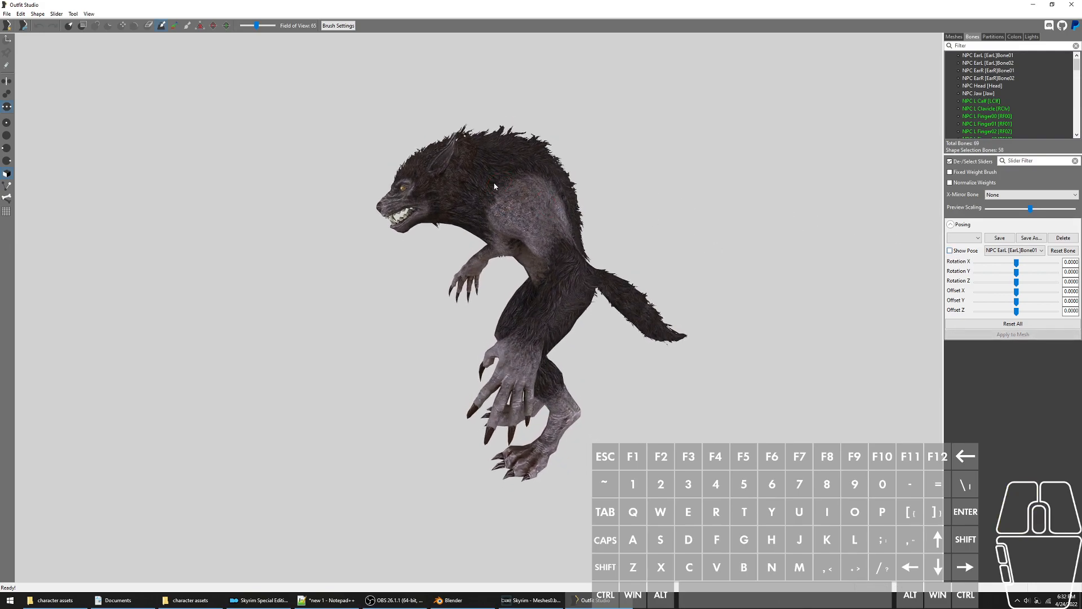
scroll(388, 158, "down", 1)
scroll(564, 192, "up", 2)
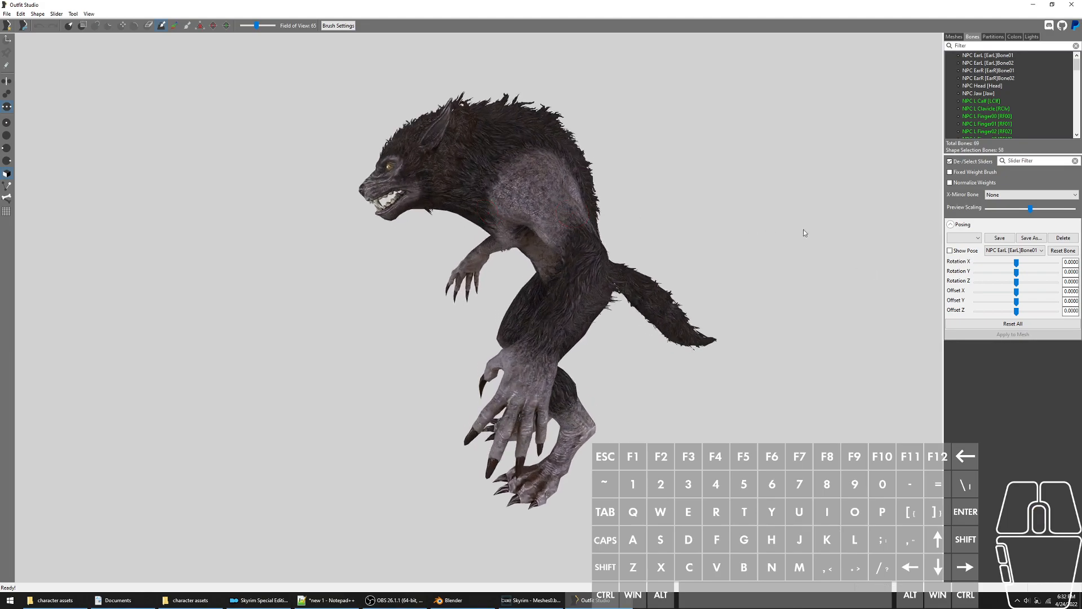
left_click(951, 250)
left_click(952, 250)
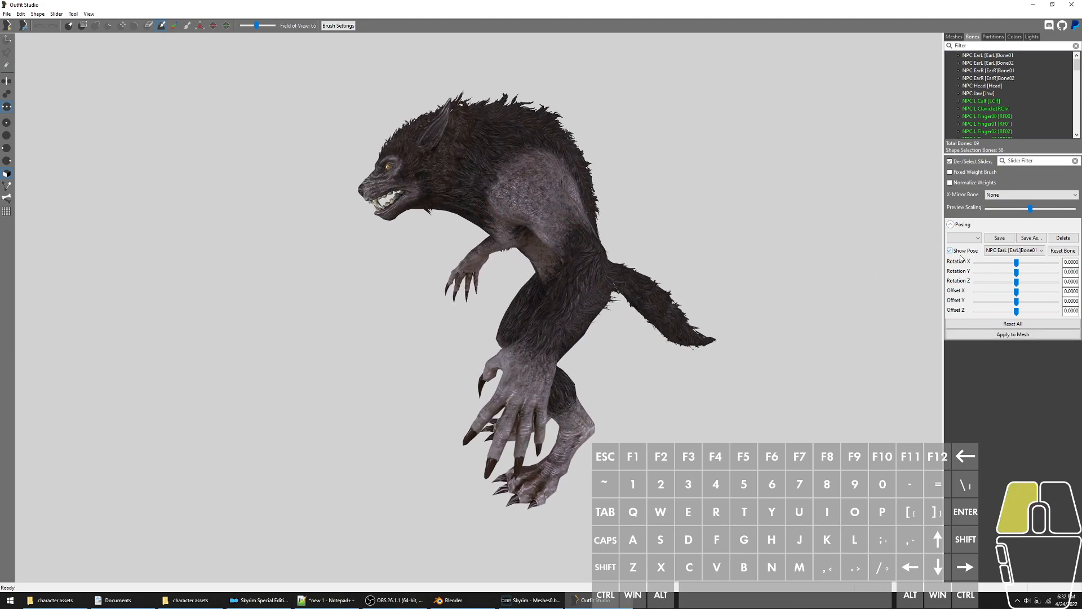
scroll(454, 212, "down", 1)
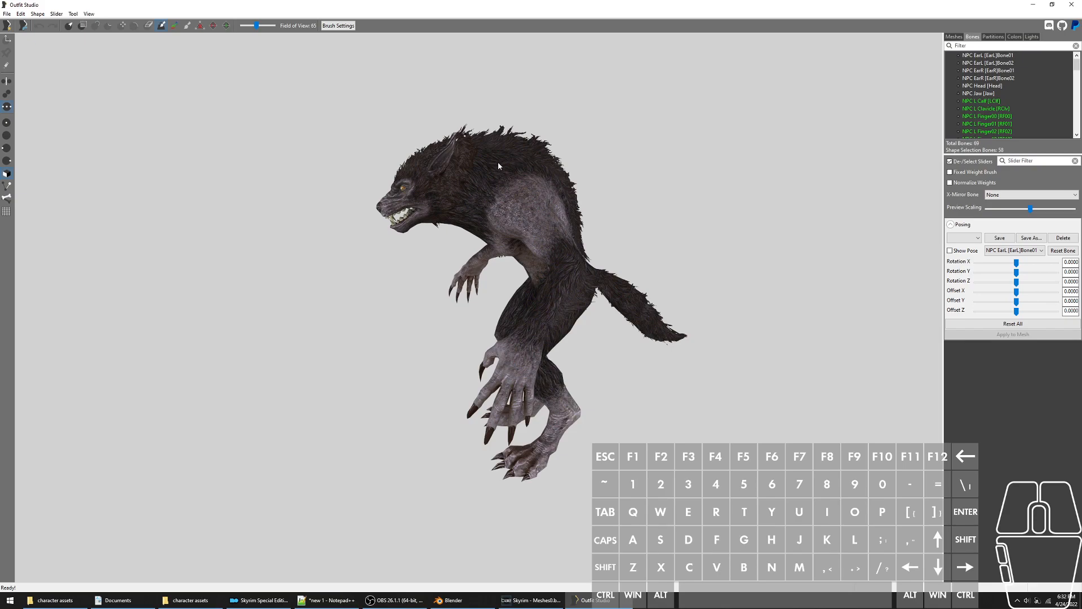
Return to the mesh list, look up the Reset Transforms command without applying it, and examine the werewolf's head area
left_click(953, 37)
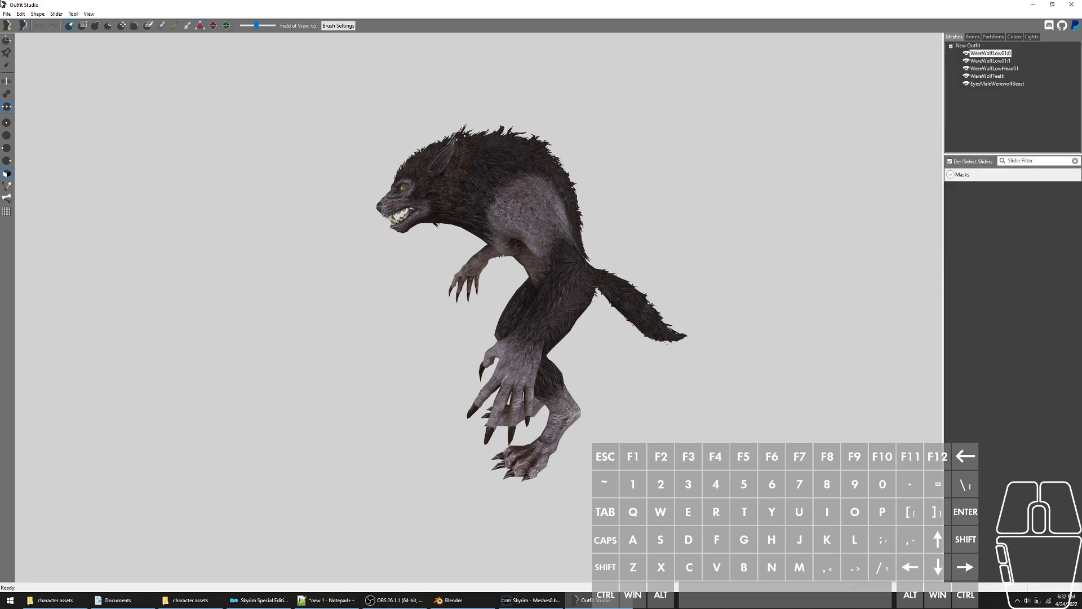
left_click(20, 14)
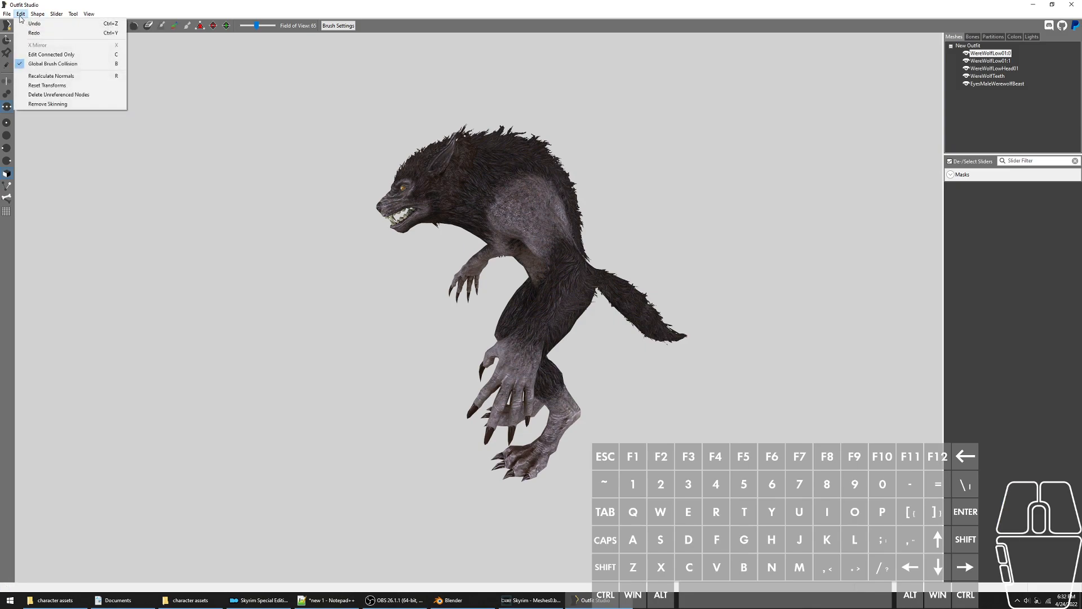
left_click(69, 85)
left_click_drag(670, 177, 293, 105)
left_click_drag(287, 117, 265, 112)
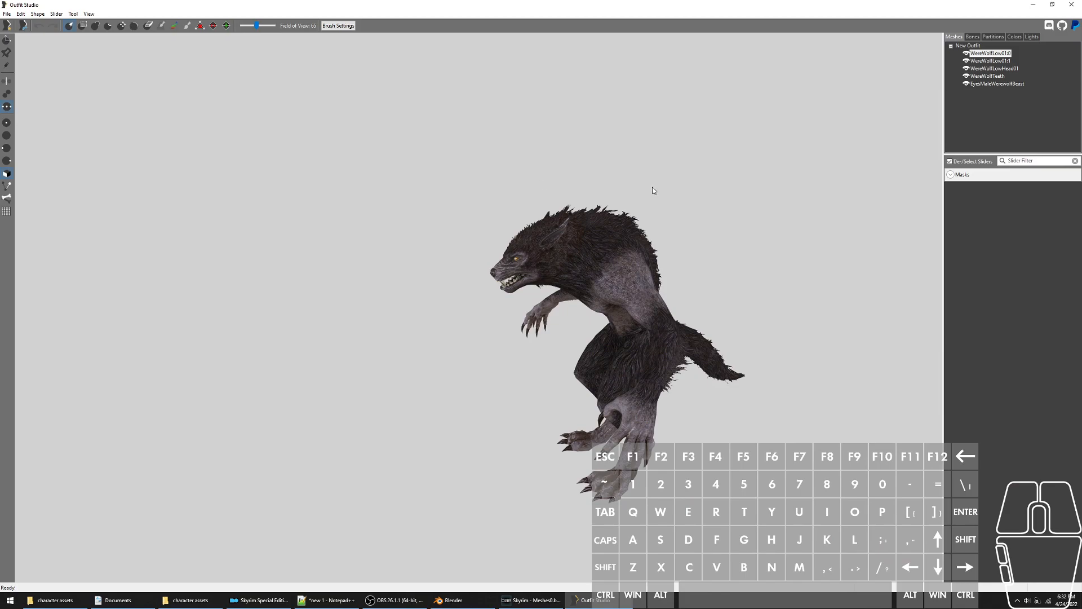
left_click_drag(652, 190, 583, 166)
scroll(582, 167, "up", 1)
left_click_drag(747, 203, 653, 184)
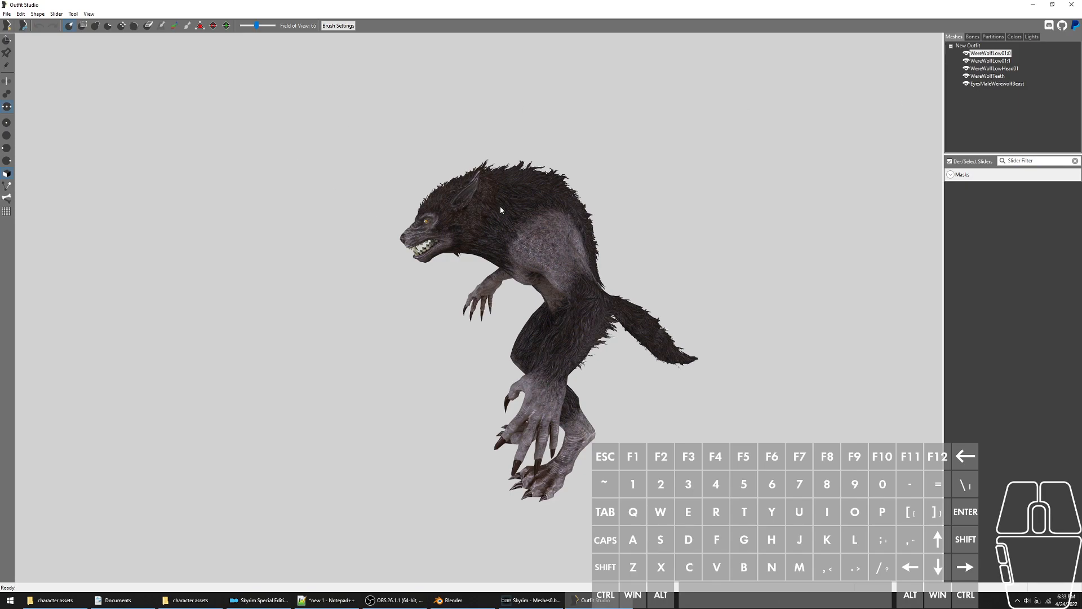
left_click_drag(638, 258, 441, 186)
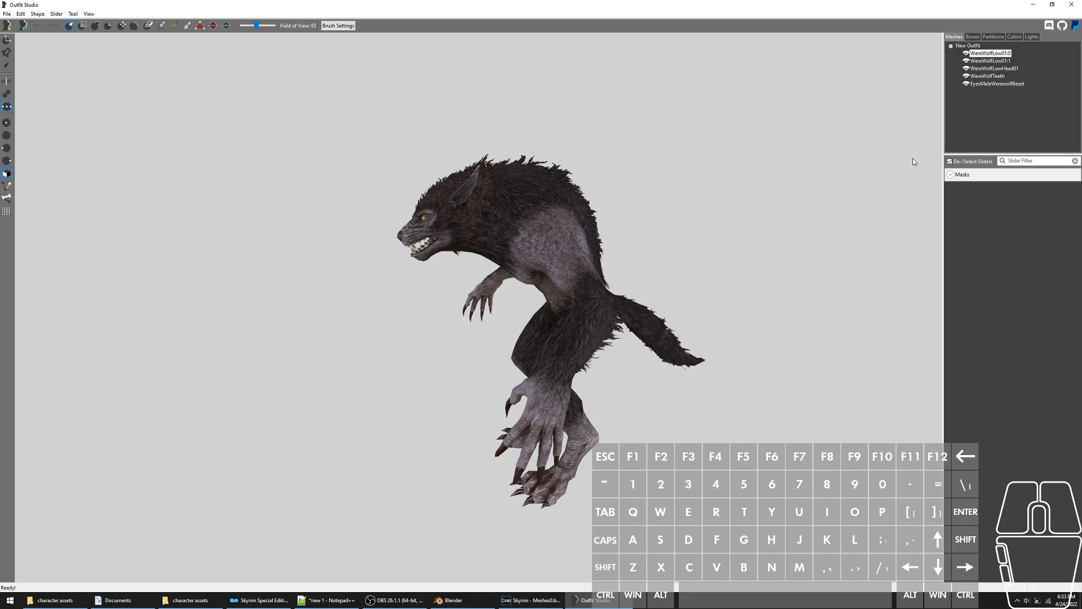
Check the global-to-skin coordinates in the WereWolfLowHead01 shape's properties, and close them without changes
left_click(980, 78)
right_click(1004, 68)
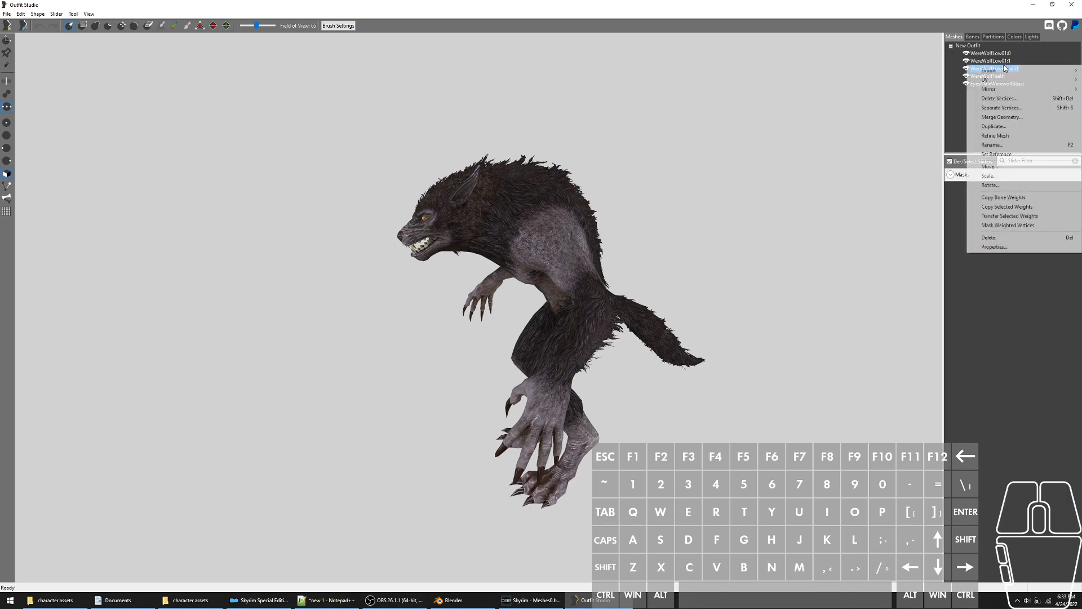
left_click(995, 247)
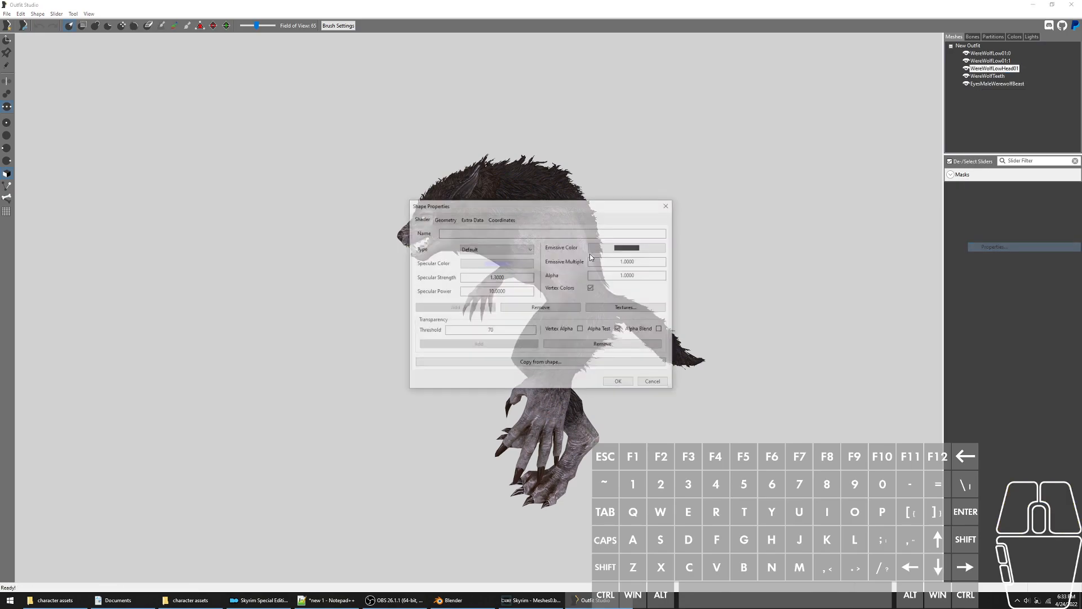
left_click(501, 219)
left_click_drag(548, 207, 811, 180)
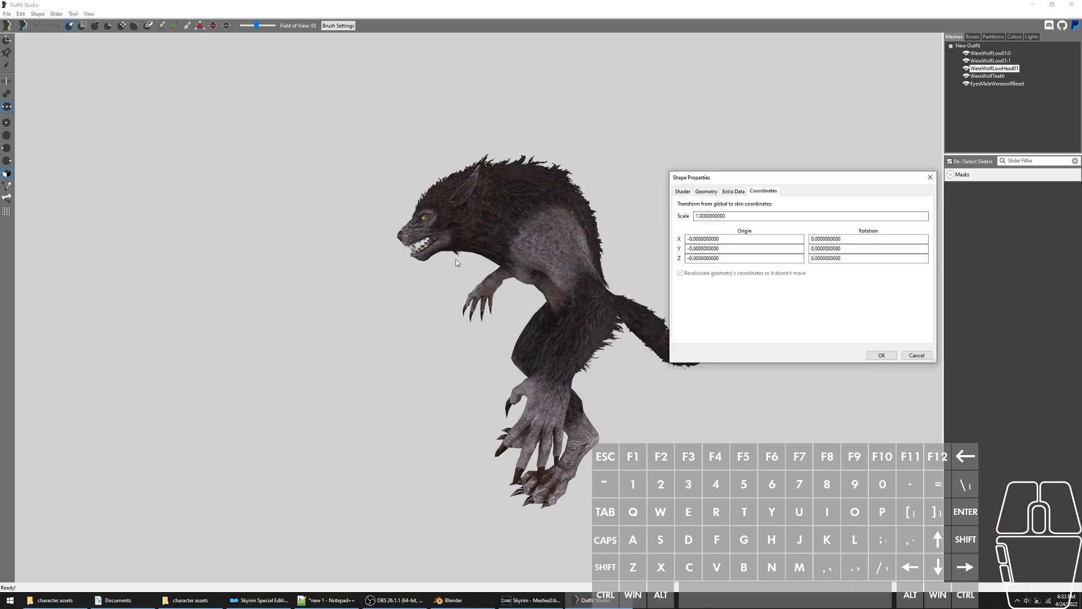
left_click(917, 356)
Set the Y origin of the WereWolfTeeth shape to 0, edit its Z origin, and apply without recalculating the geometry's coordinates
left_click(987, 70)
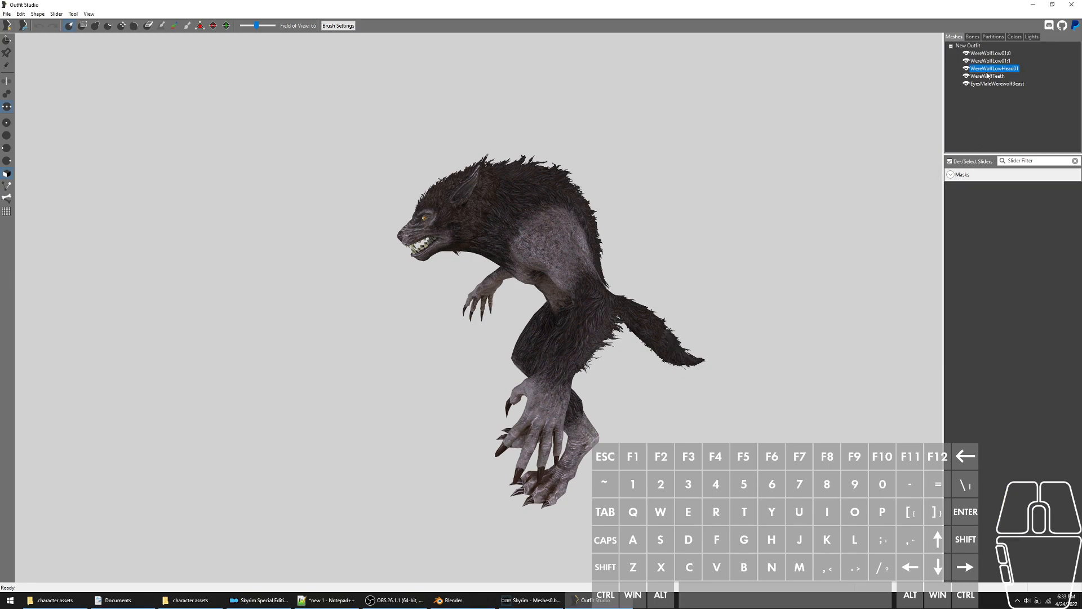
right_click(986, 76)
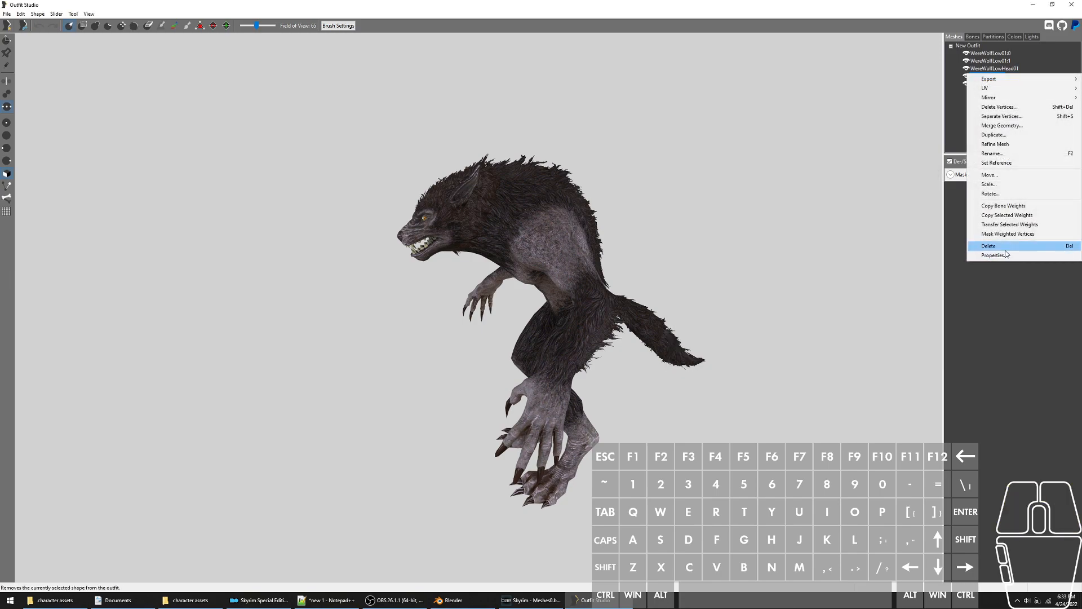
left_click(1002, 255)
left_click(501, 218)
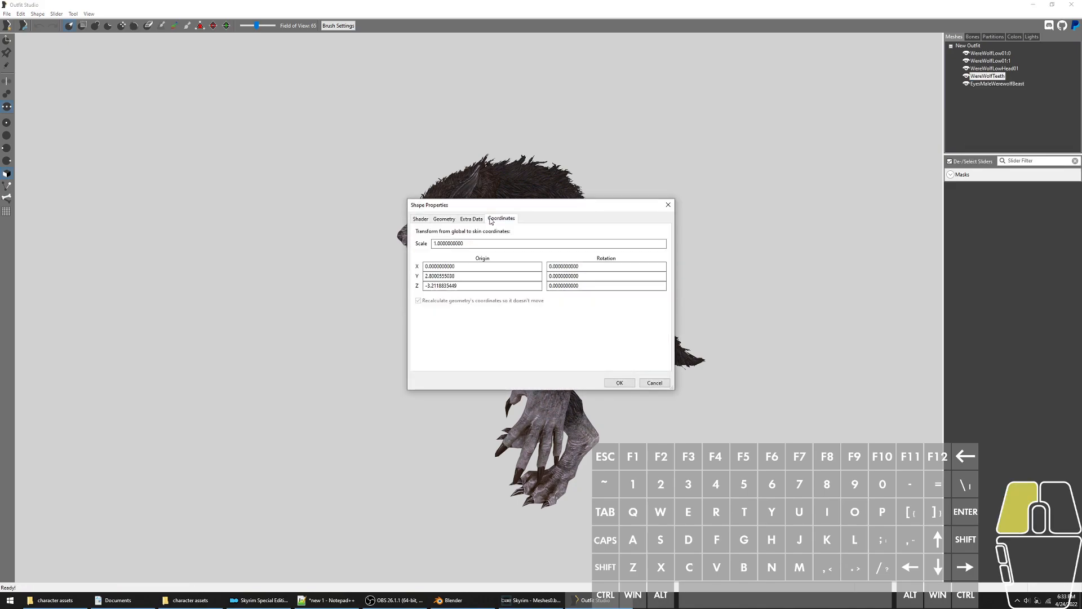
left_click_drag(525, 211, 706, 221)
double_click(663, 285)
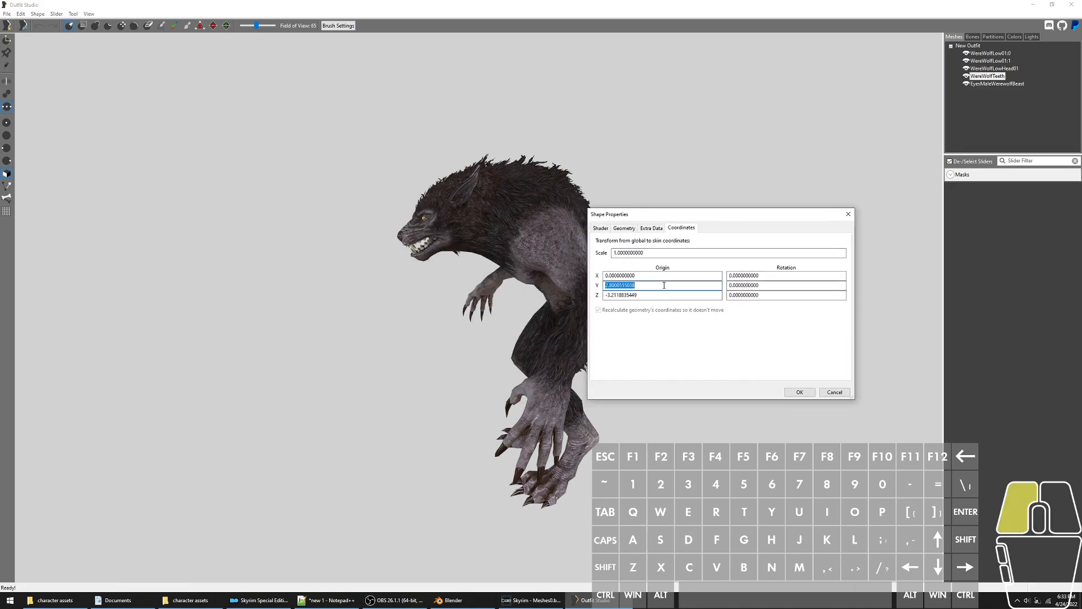
type("0")
double_click(650, 294)
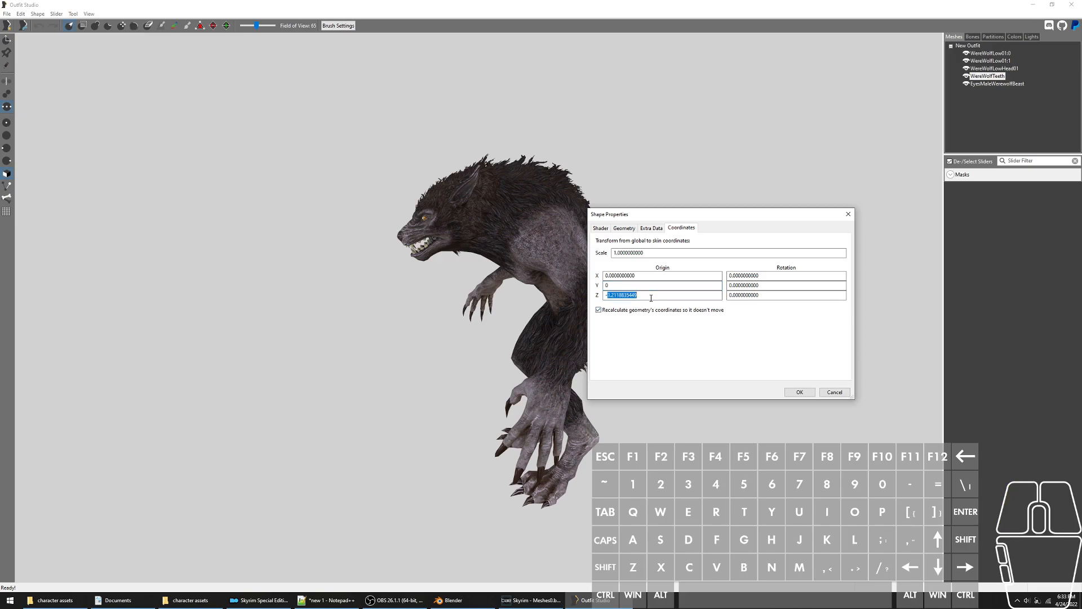
left_click(622, 311)
left_click(799, 392)
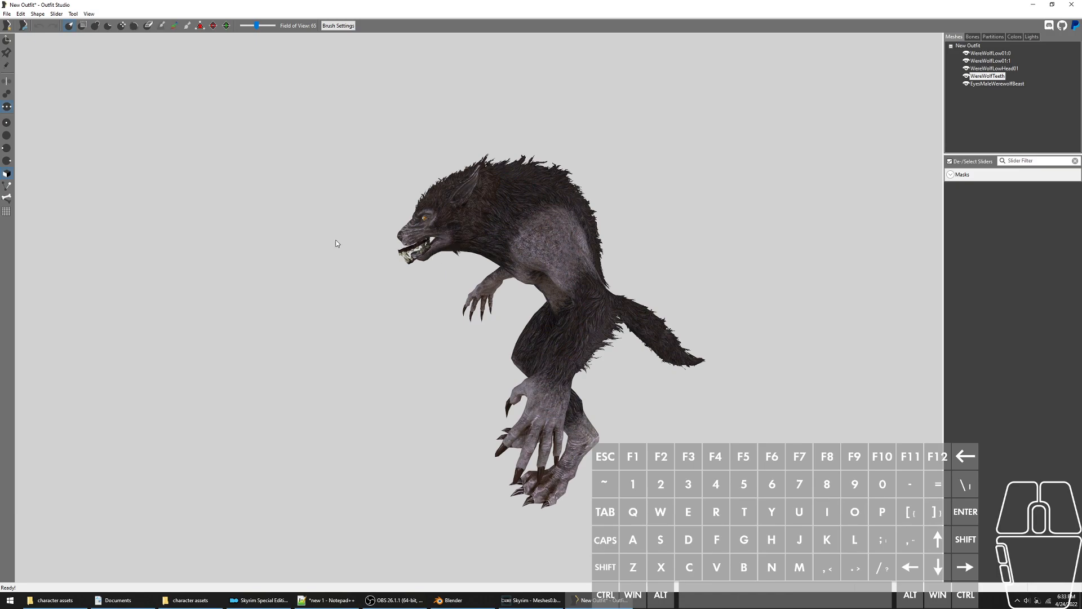
Inspect the werewolf's teeth up close, discard the outfit by starting a new project, and shrink the window to reveal the desktop
scroll(703, 213, "down", 2)
scroll(703, 213, "up", 5)
scroll(703, 213, "down", 5)
scroll(698, 223, "up", 1)
key("ctrl+n")
key("Return")
left_click(512, 4)
double_click(433, 4)
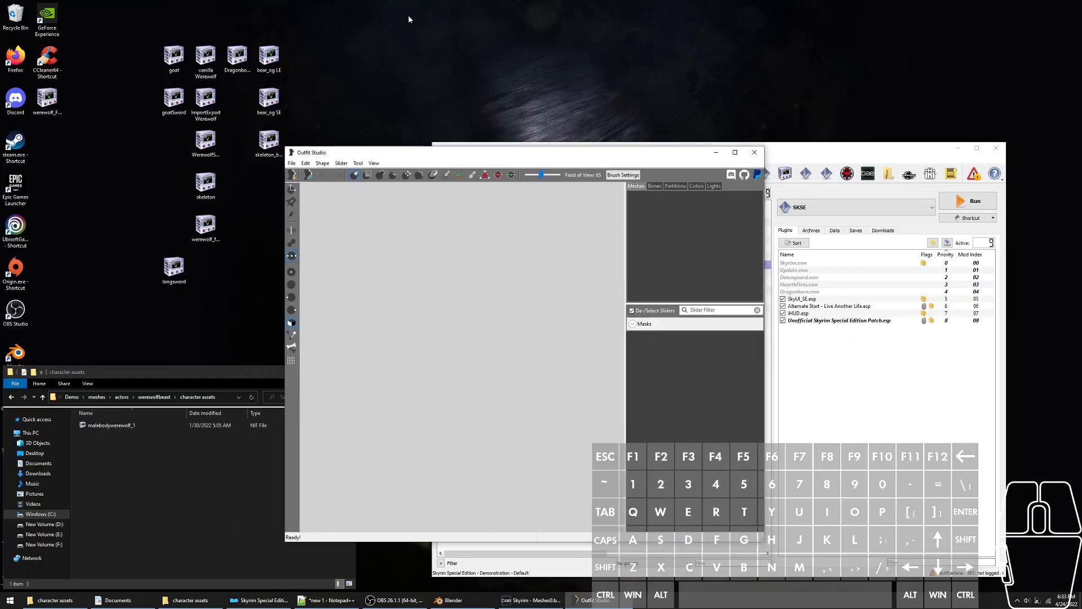
Load the vanilla Werewolf file again in an enlarged window and reset the transforms of its shapes
left_click(206, 59)
left_click_drag(206, 60, 386, 286)
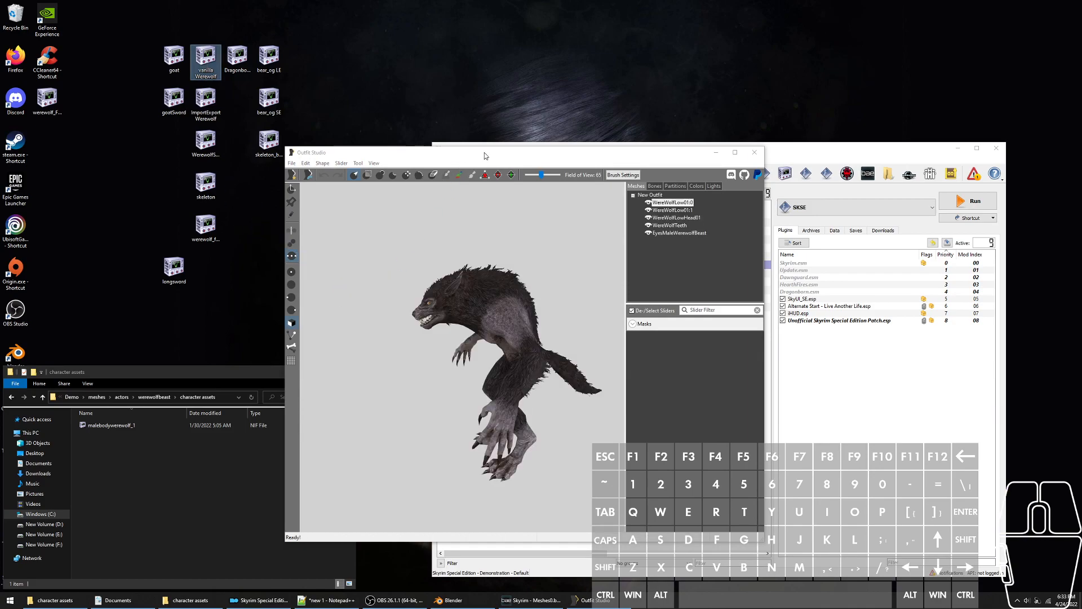
double_click(485, 153)
left_click(20, 13)
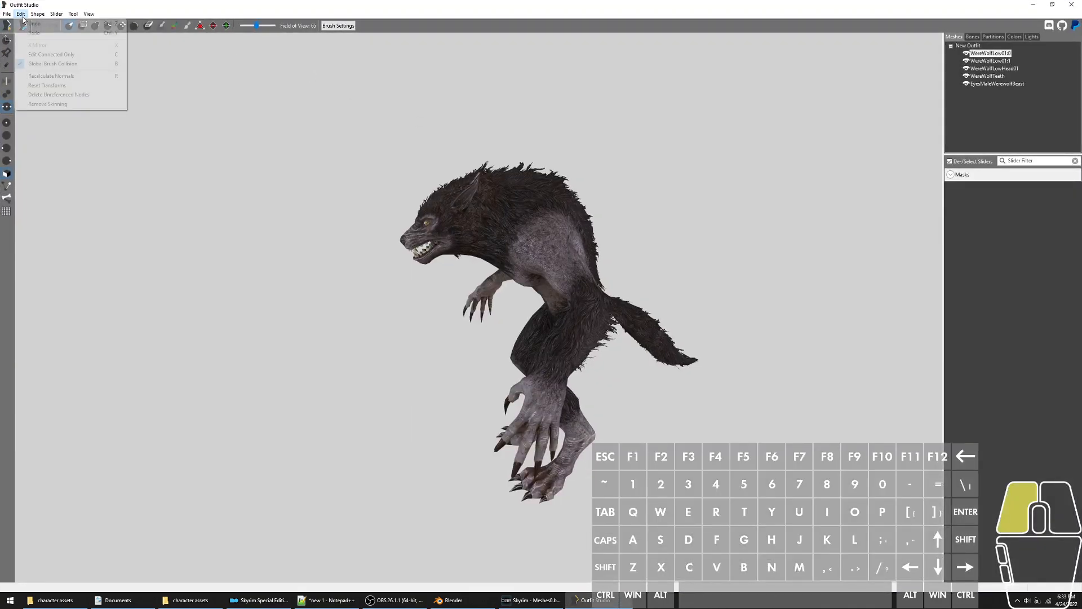
left_click(79, 85)
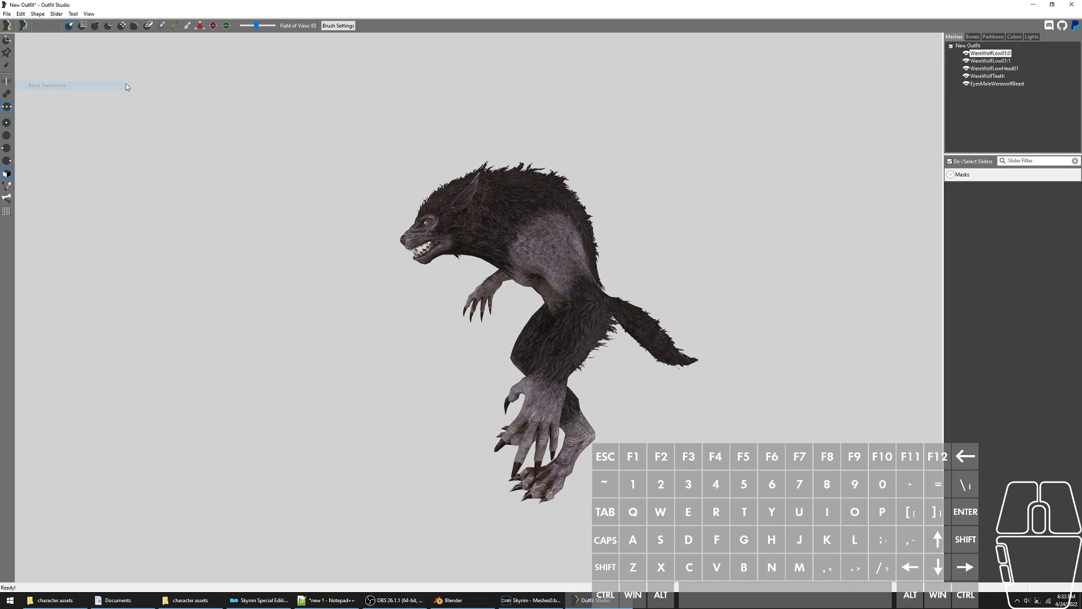
Check the global-to-skin coordinates in the WereWolfTeeth shape's properties, and close them without changes
right_click(992, 78)
left_click(997, 266)
right_click(994, 78)
left_click(994, 80)
right_click(994, 79)
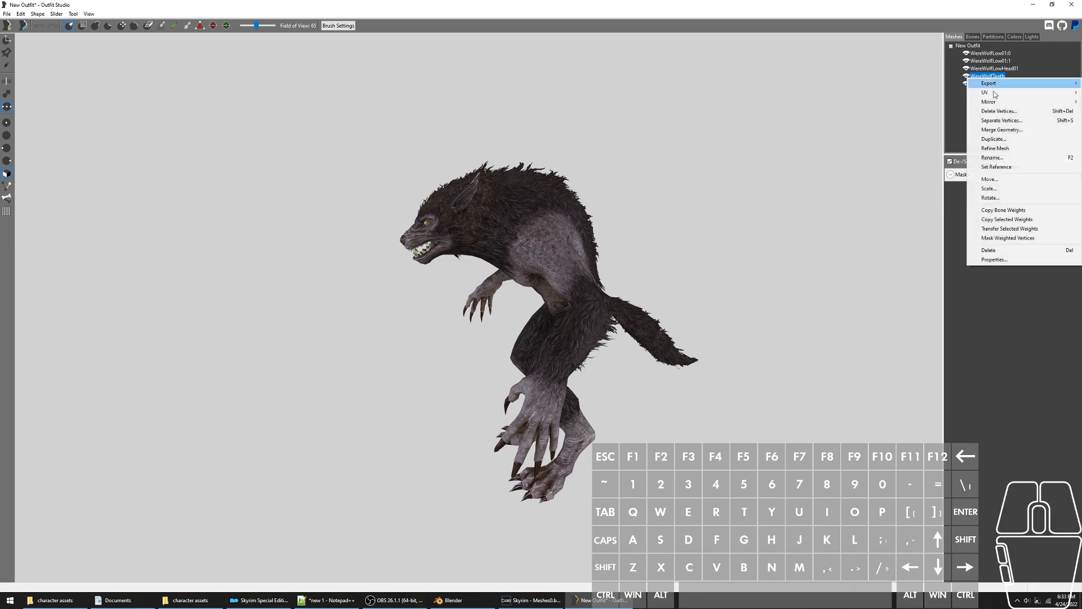
left_click(994, 259)
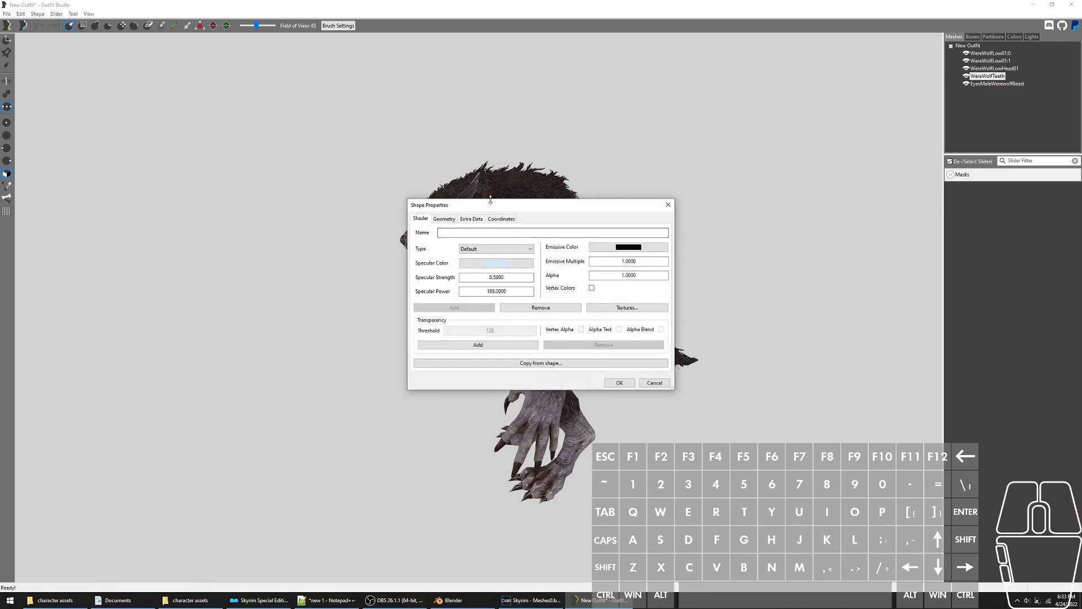
left_click(510, 219)
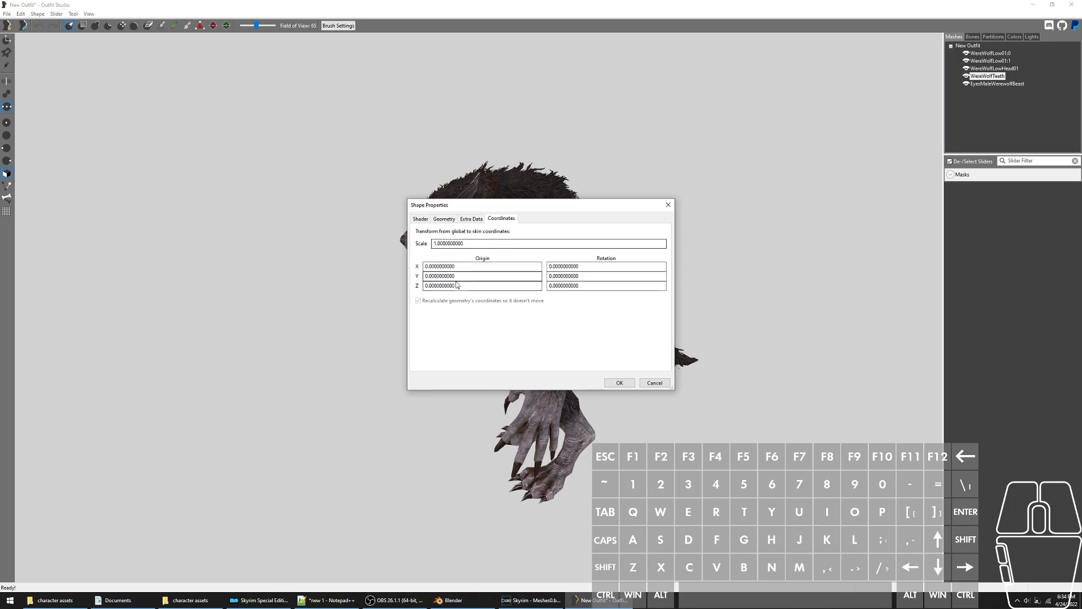
left_click(654, 383)
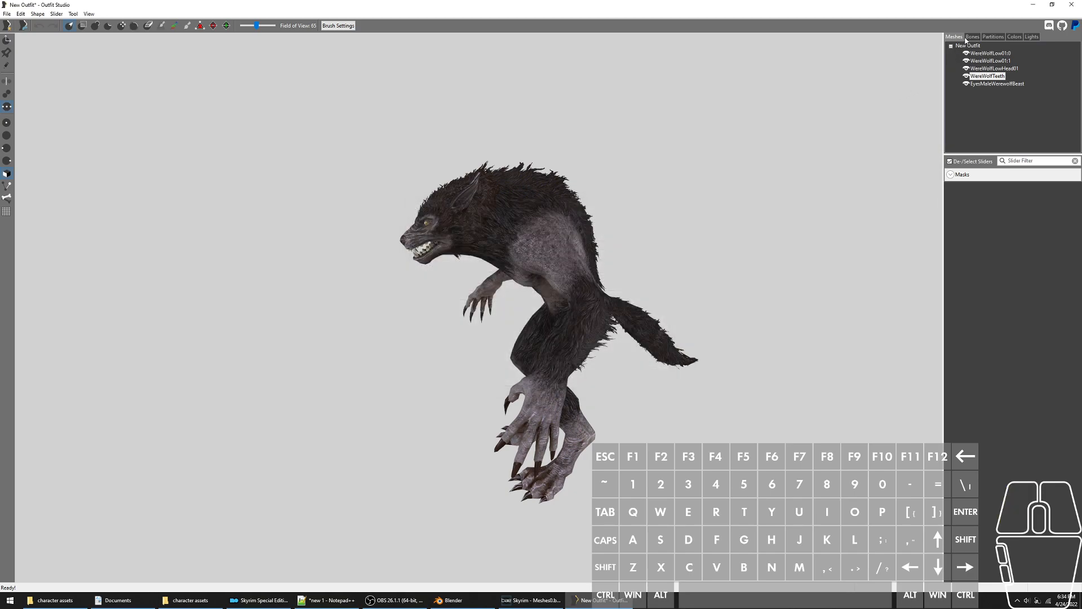
Examine the werewolf's body and stance from the side and at a slight angle
scroll(384, 271, "up", 3)
scroll(384, 271, "down", 3)
scroll(254, 316, "up", 2)
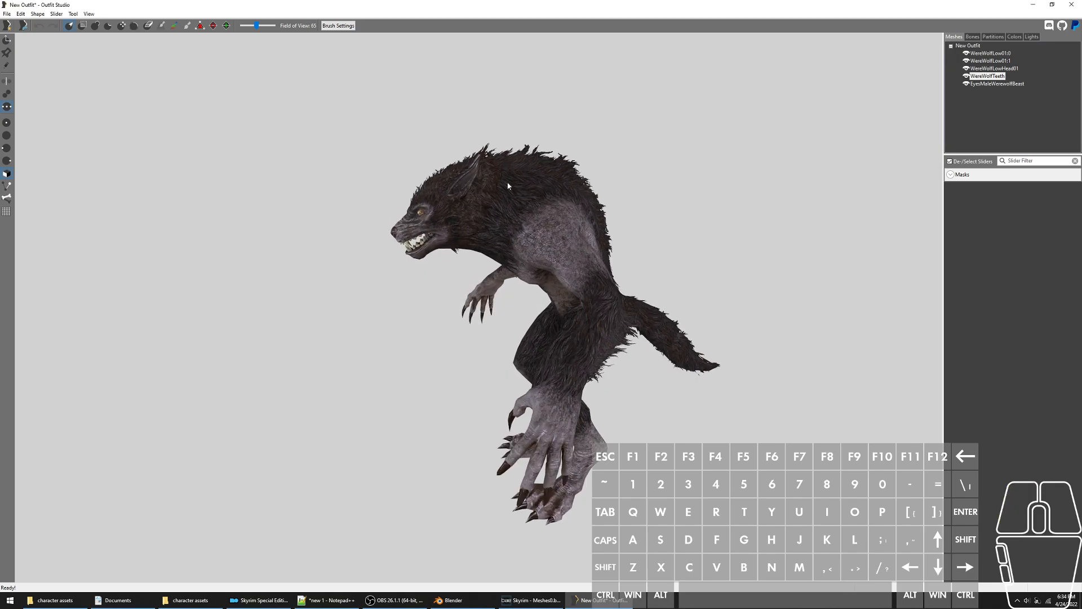
left_click_drag(671, 153, 579, 178)
scroll(580, 178, "down", 1)
scroll(488, 249, "up", 1)
left_click_drag(633, 287, 633, 231)
left_click_drag(633, 172, 633, 188)
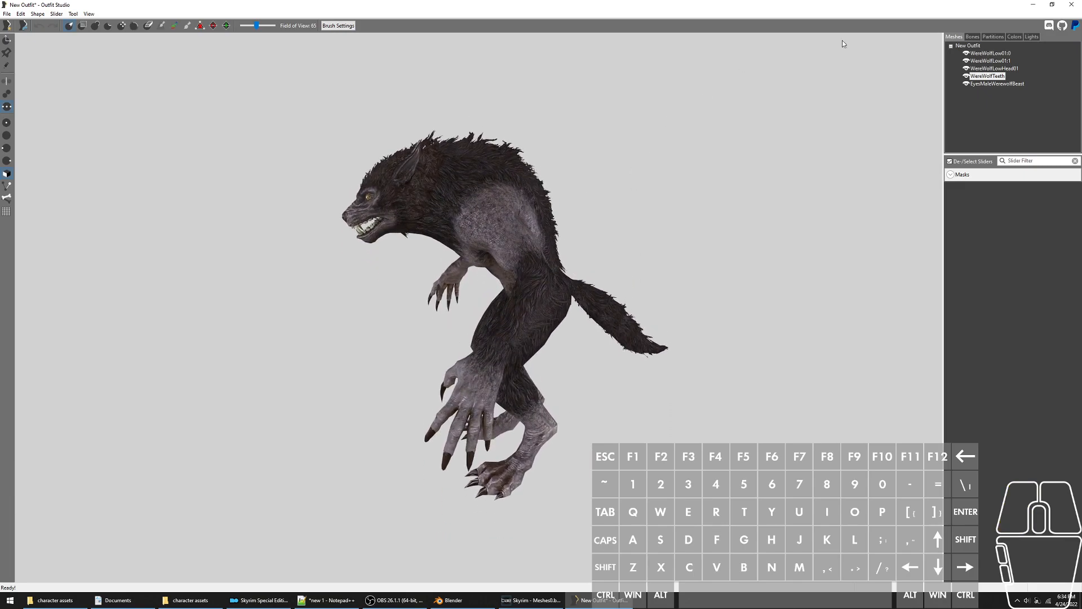
Turn on the pose display for the werewolf's bones and return to the list of shapes
left_click(973, 38)
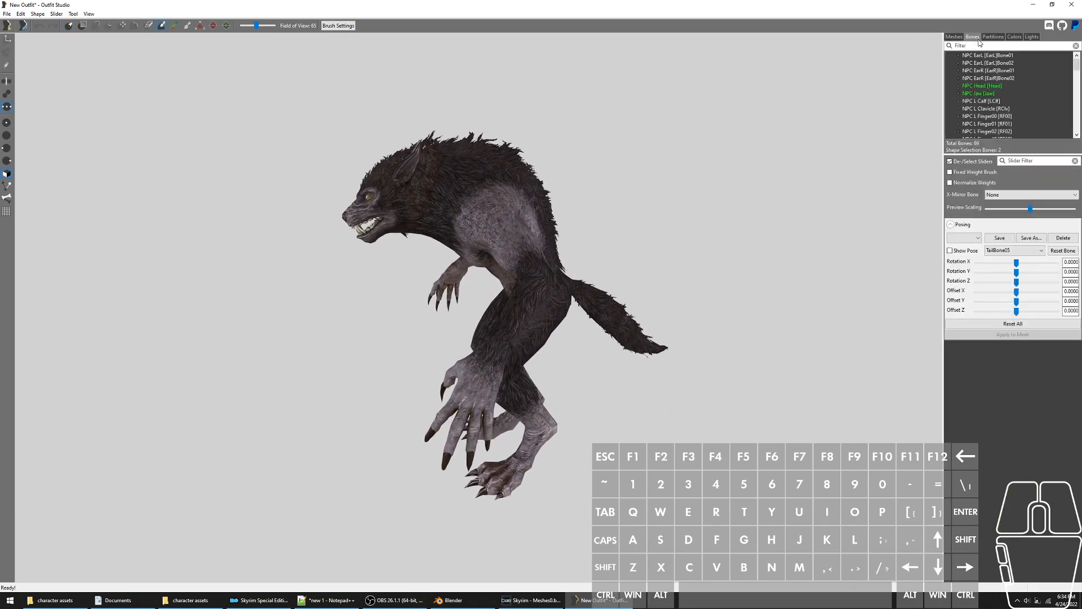
left_click(952, 253)
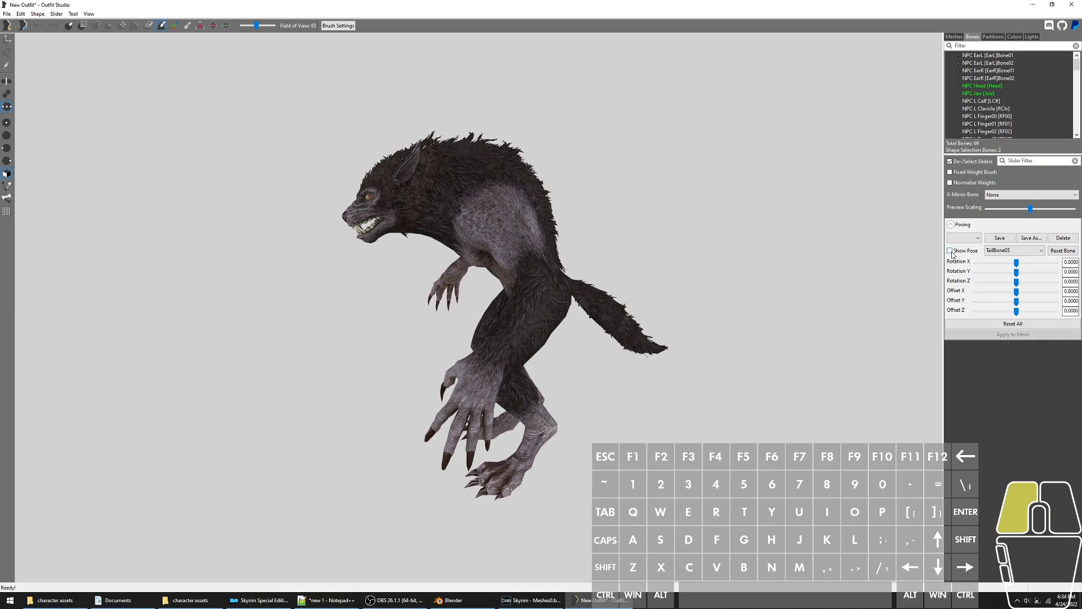
left_click(949, 37)
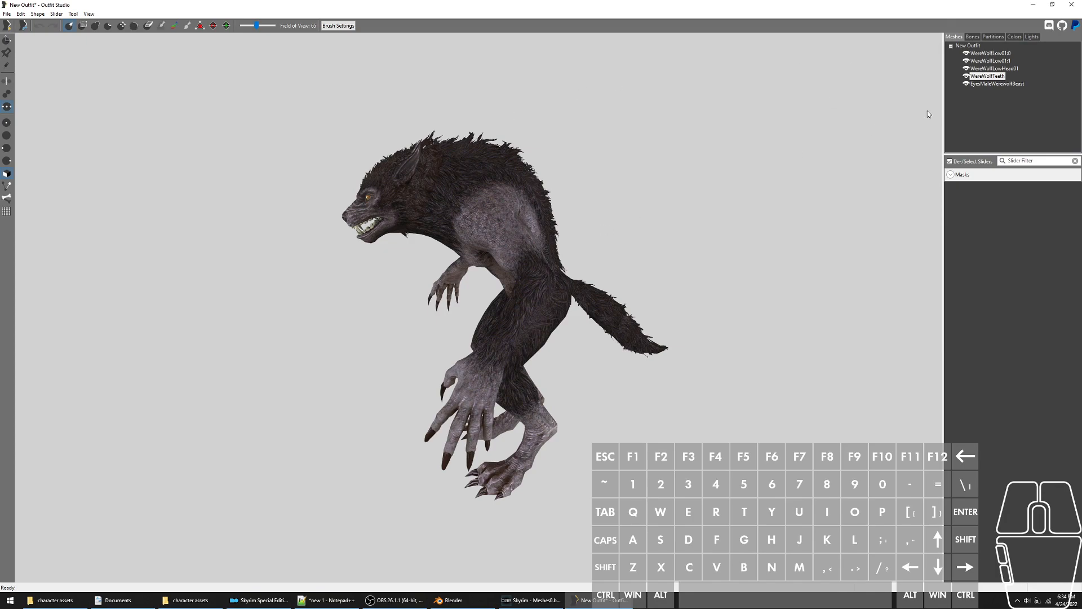
Set the X origin of the WereWolfLow01:0 shape to 1 without recalculating the geometry's coordinates
left_click(994, 56)
right_click(994, 55)
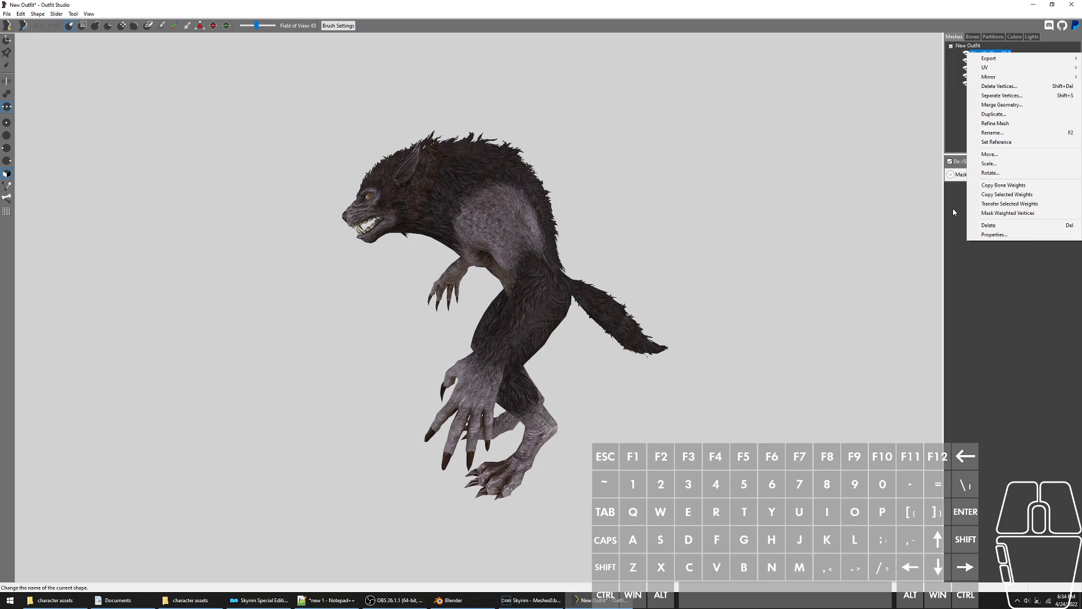
left_click(1025, 235)
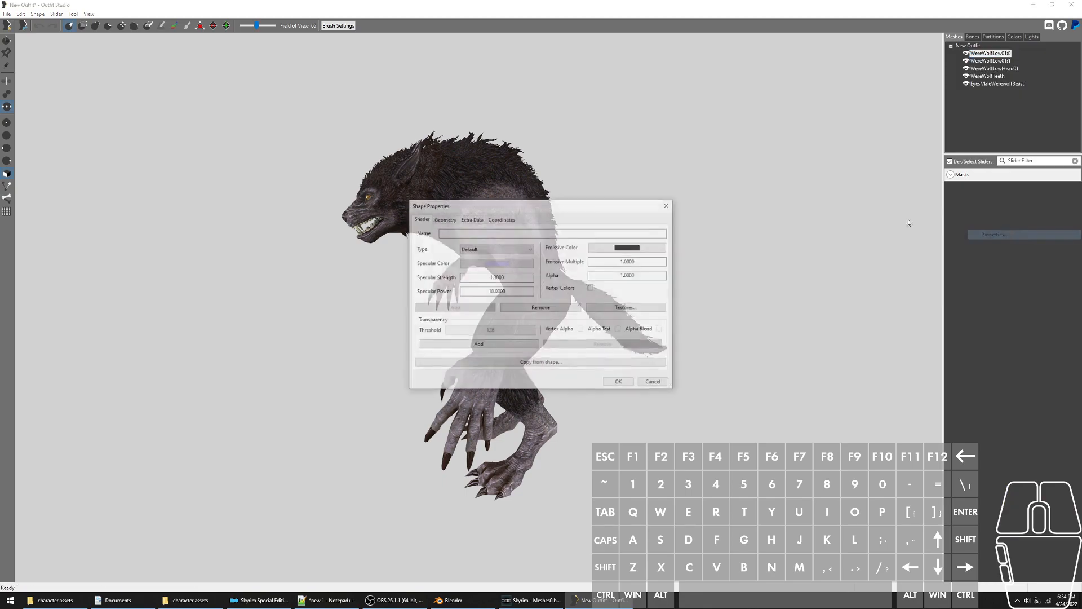
left_click(501, 218)
double_click(491, 265)
type("1")
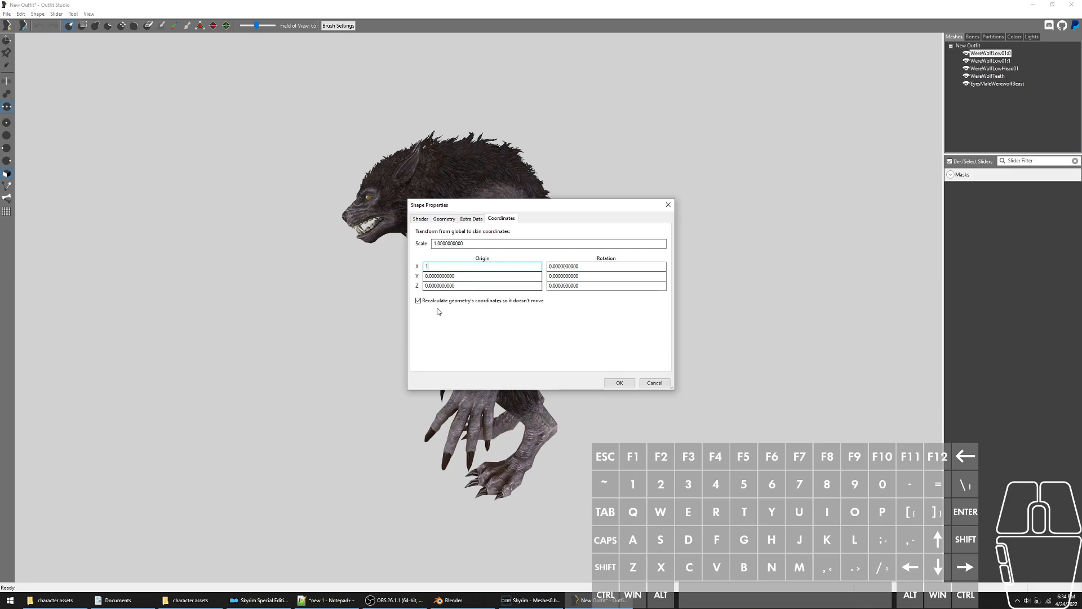
left_click(456, 306)
left_click(610, 384)
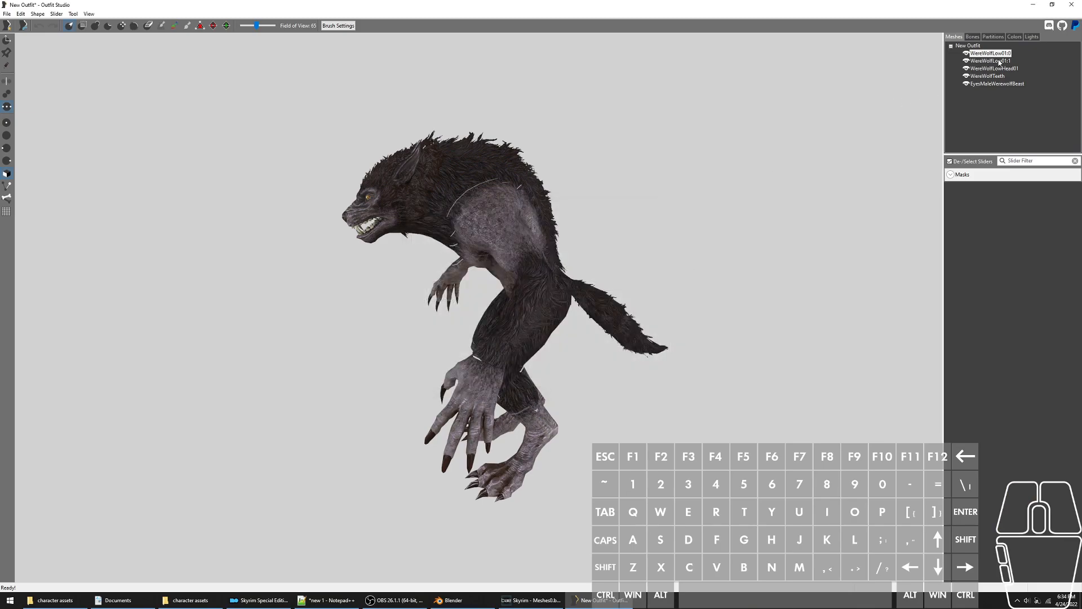
Set the X origin of the WereWolfLow01:0 shape back to 0 without recalculating the geometry's coordinates
right_click(1007, 53)
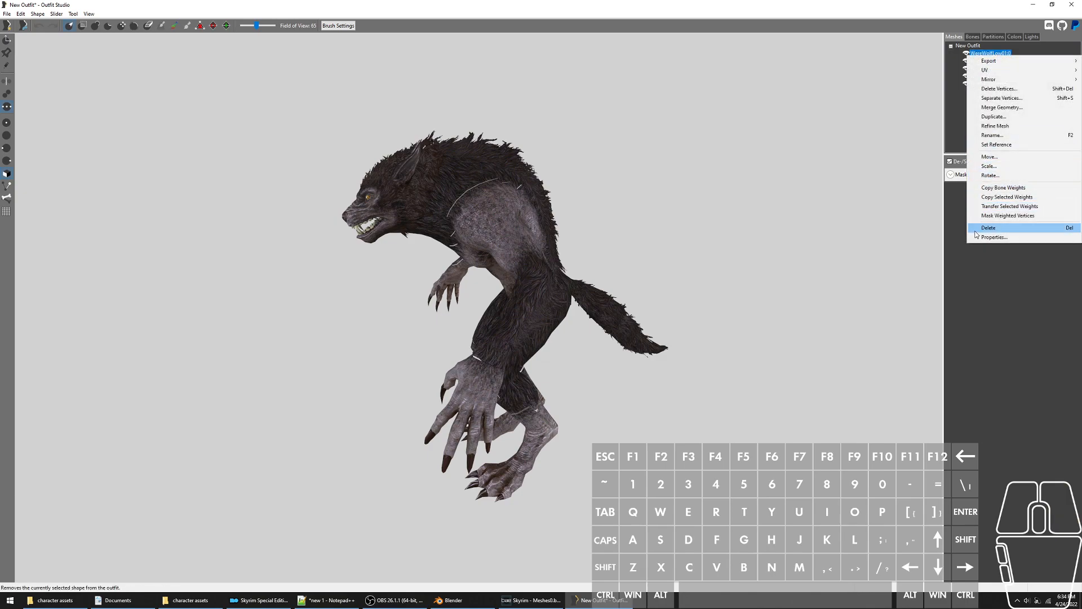
left_click(1008, 237)
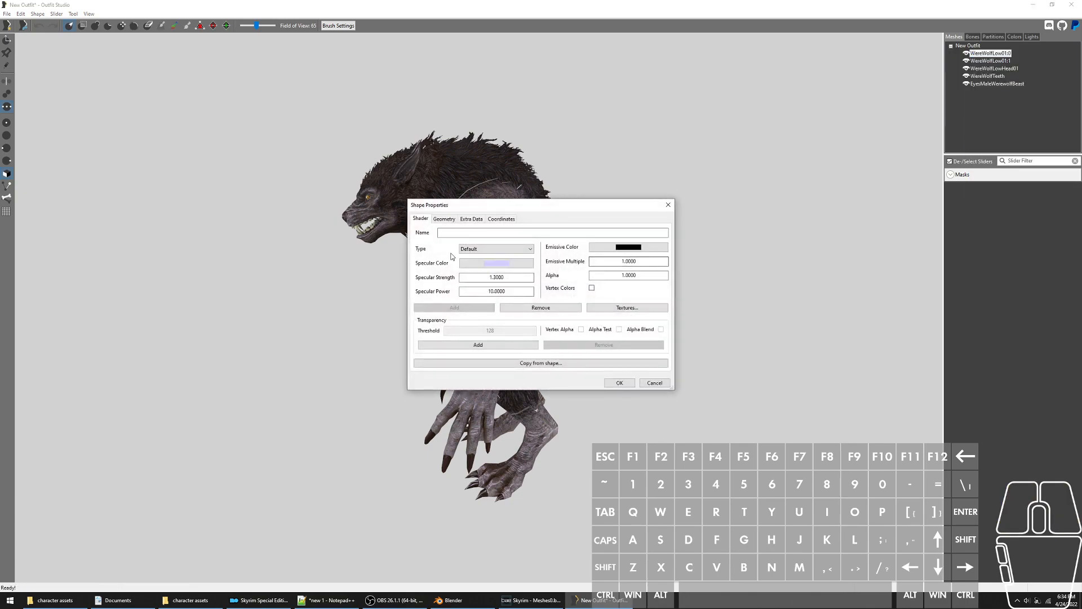
left_click(501, 218)
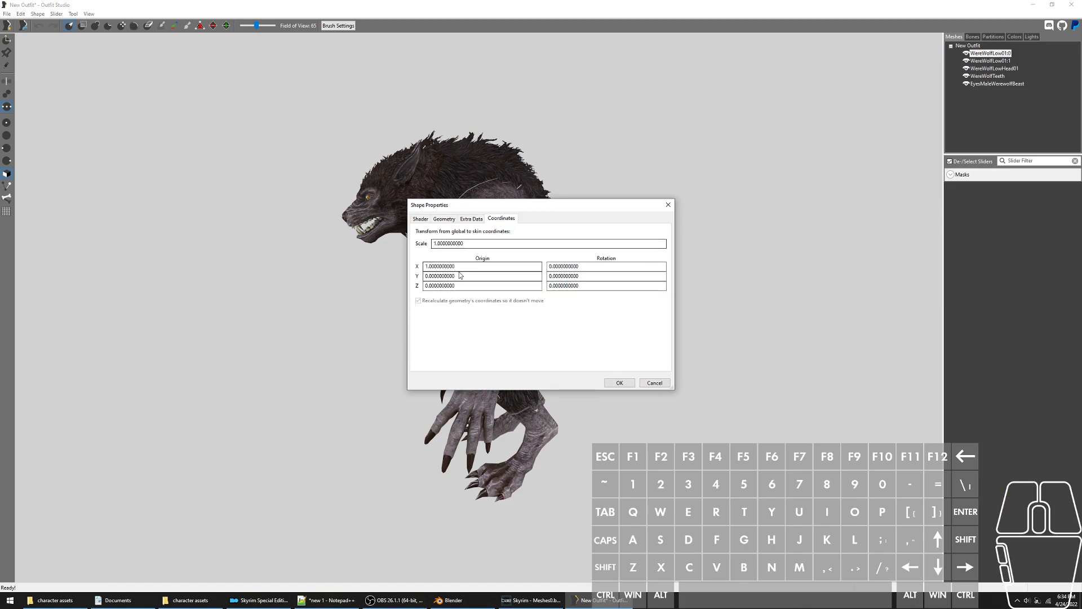
left_click_drag(459, 269, 424, 267)
type("0")
left_click(447, 300)
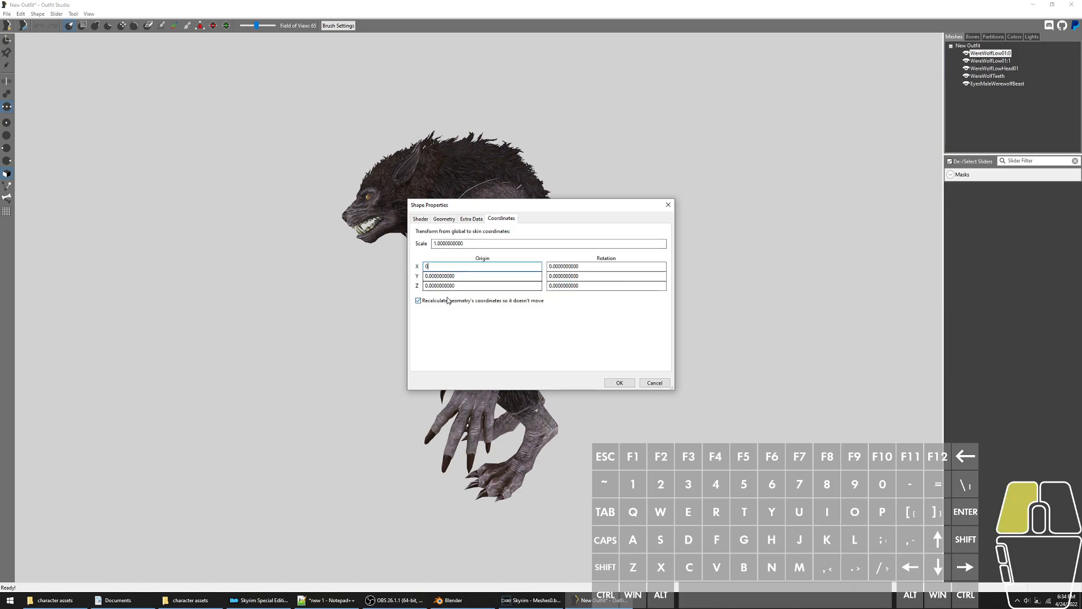
left_click_drag(444, 266, 424, 267)
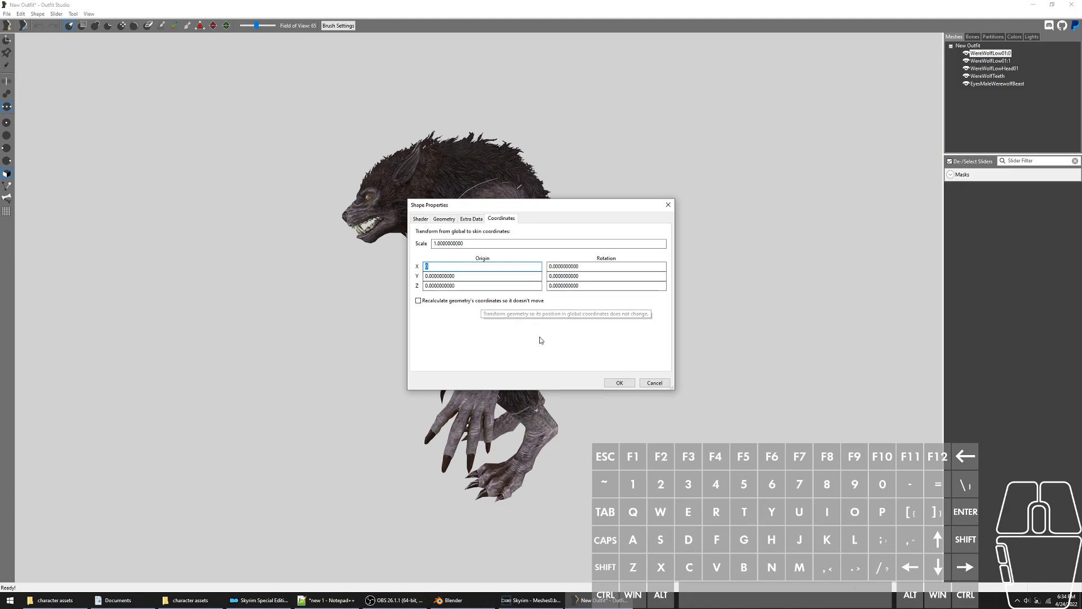
left_click(619, 383)
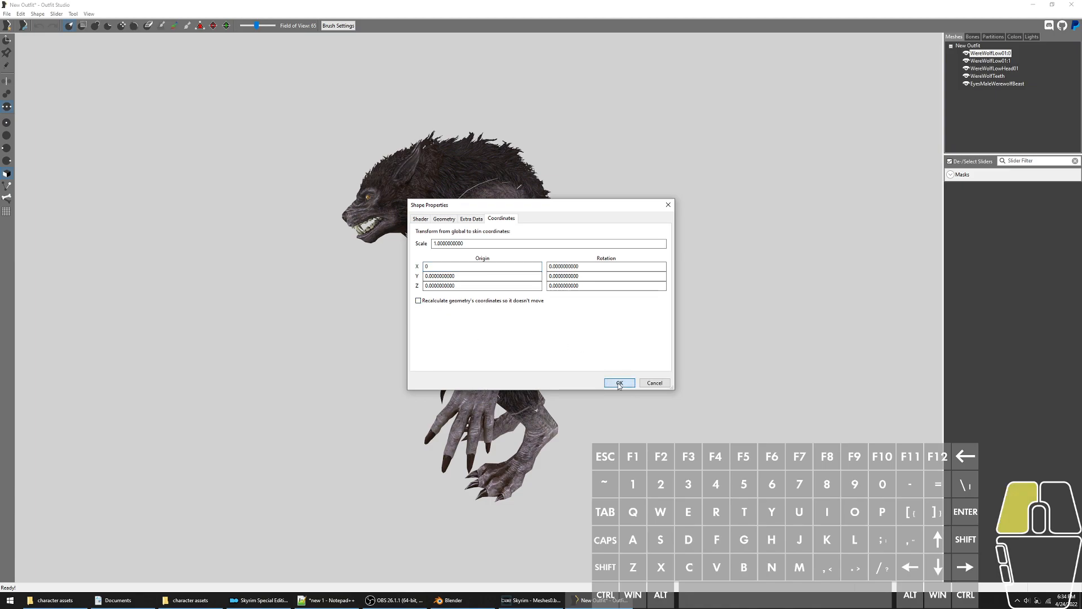
Cycle the WereWolfLow01:0 shape through its visibility modes, including wireframe, to check its seams against the neighbouring shapes
key("e")
key("e")
key("e")
key("e")
key("e")
scroll(482, 206, "up", 1)
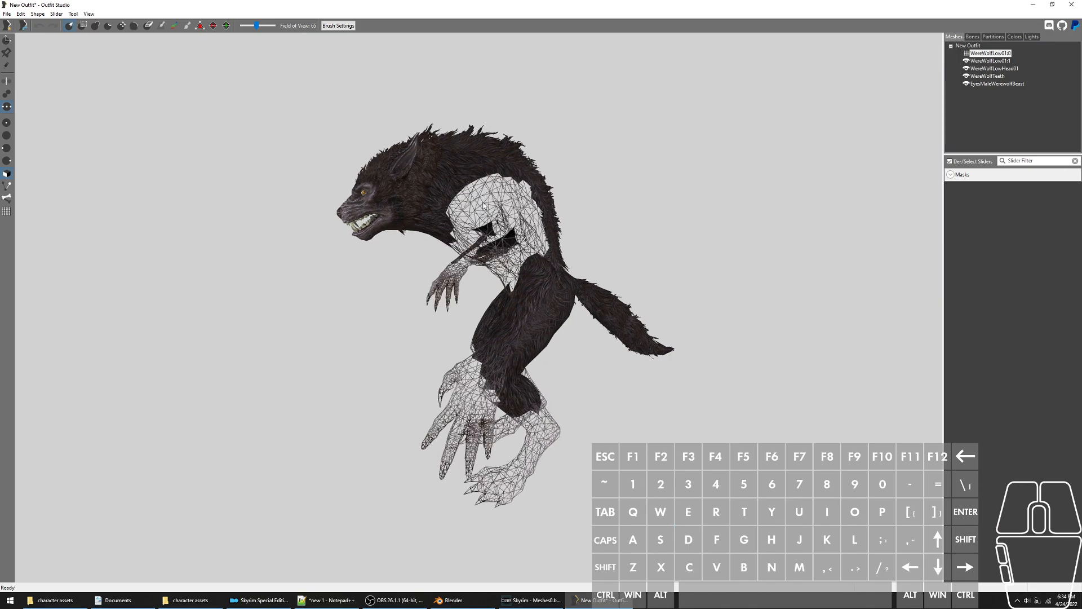
key("e")
Toggle the pose display repeatedly to refresh the positions of the werewolf's shapes, and return to the list of shapes
left_click(973, 37)
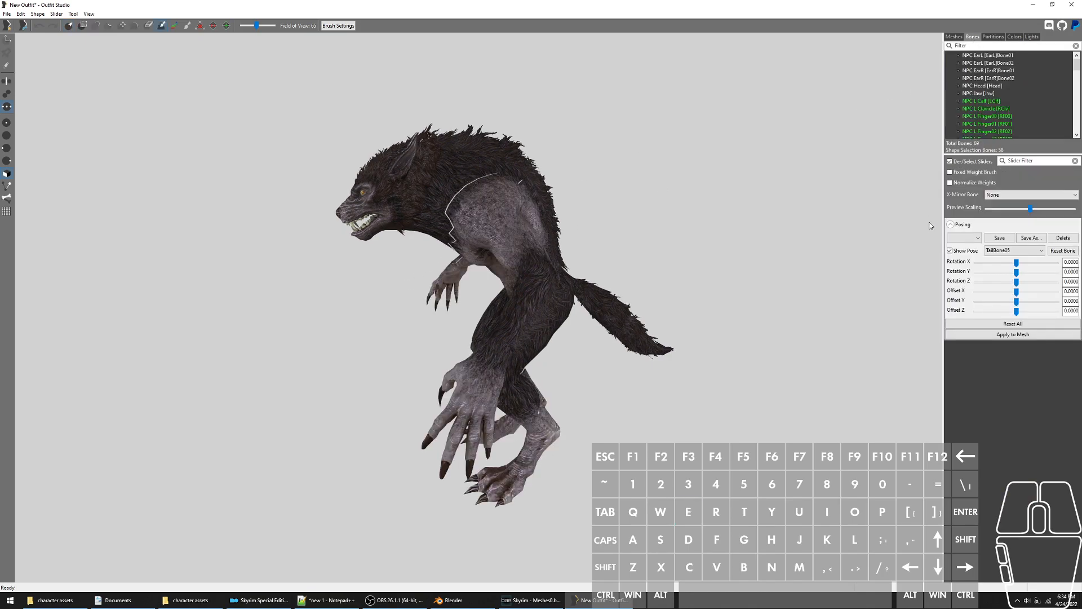
left_click(960, 254)
left_click(960, 254)
left_click(960, 254)
left_click(950, 253)
left_click(951, 253)
left_click(954, 37)
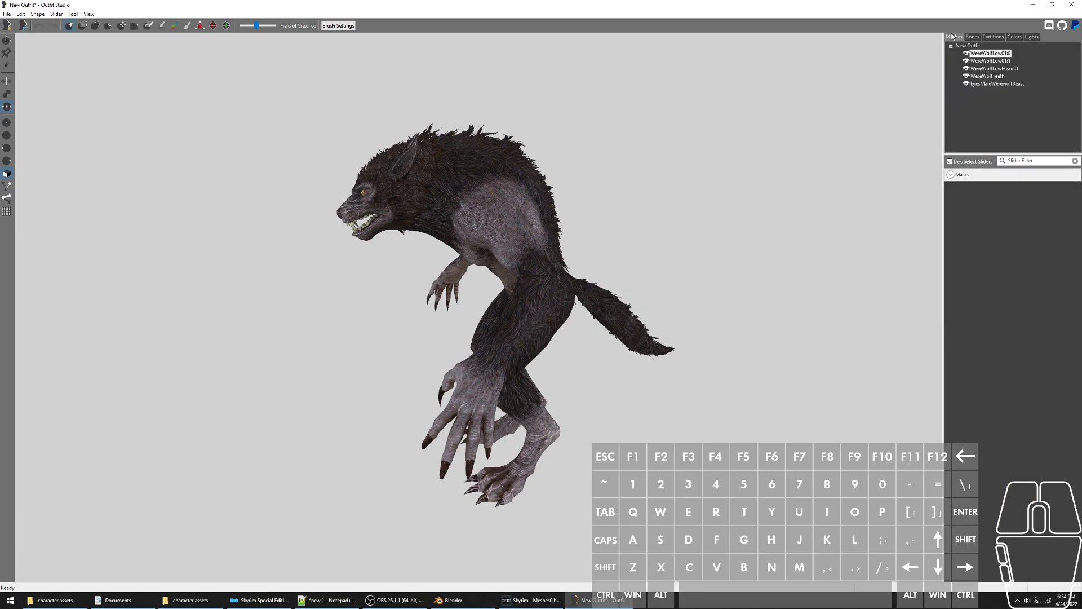
Set the X origin of the WereWolfLow01:1 shape to 1 without recalculating the geometry's coordinates
left_click(973, 61)
right_click(973, 61)
left_click(989, 242)
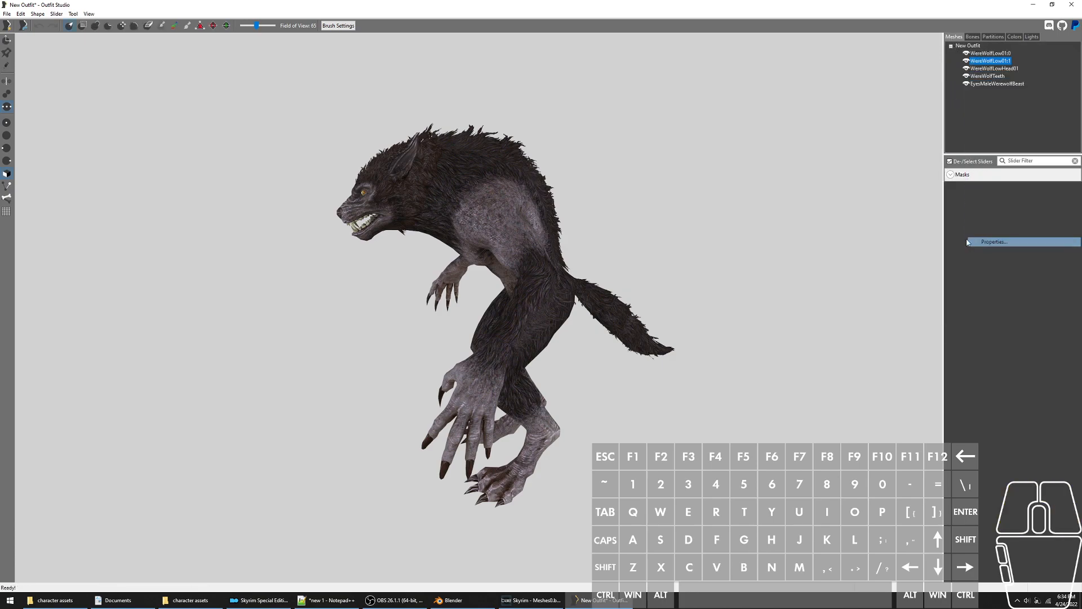
left_click(495, 220)
double_click(442, 266)
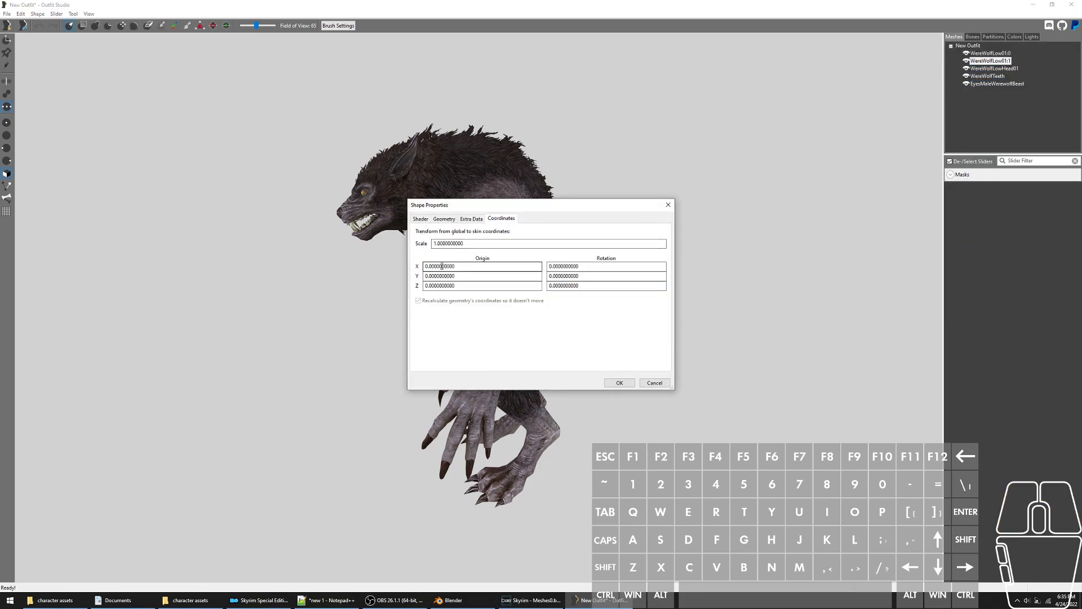
type("1")
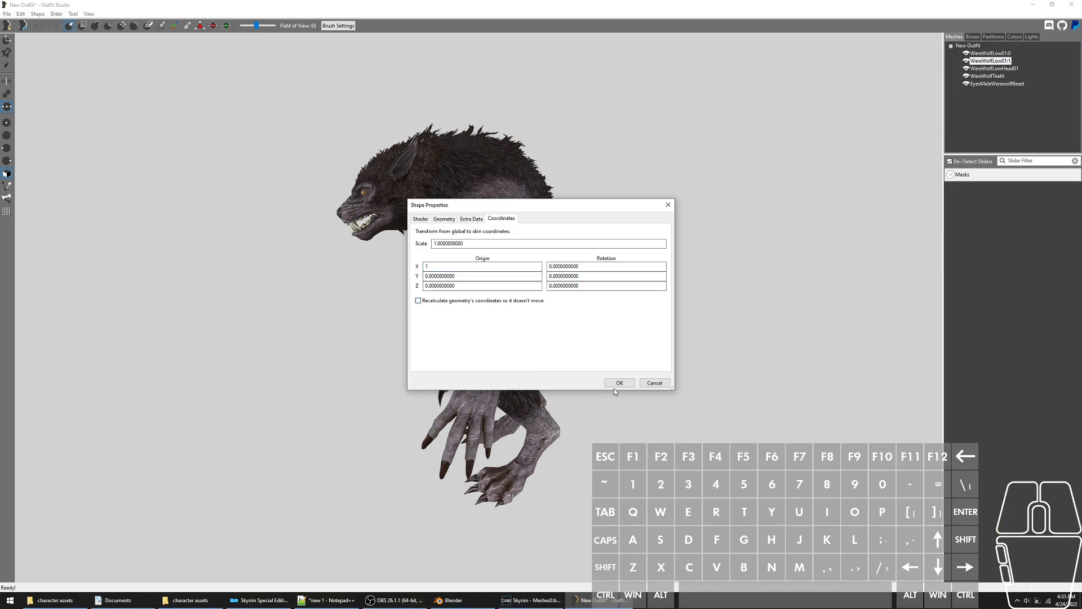
left_click(629, 383)
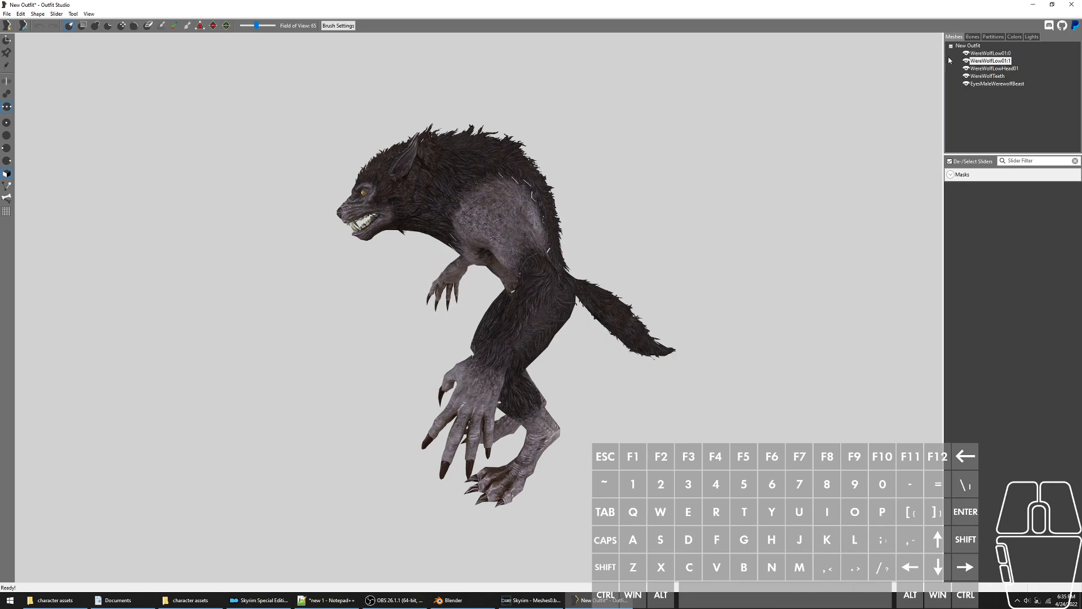
Set the X origin of the WereWolfLow01:1 shape back to 0 without recalculating the geometry's coordinates
right_click(980, 64)
left_click(1005, 248)
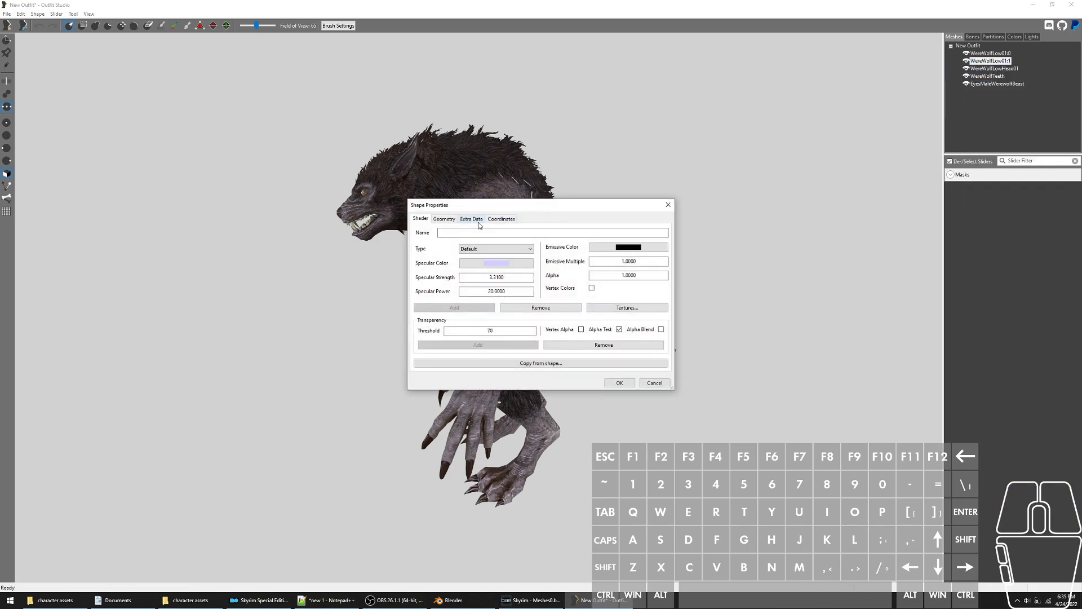
left_click(501, 220)
double_click(454, 266)
type("0")
left_click(619, 383)
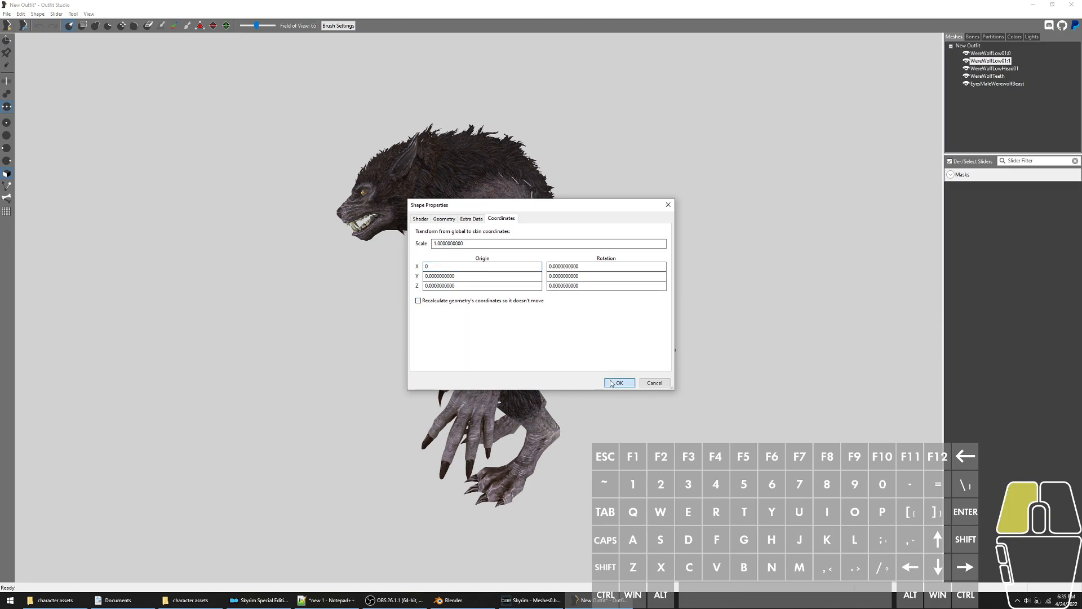
Set the X origin of the WereWolfLowHead01 shape to 1 without recalculating the geometry's coordinates
left_click(994, 68)
right_click(995, 68)
left_click(991, 252)
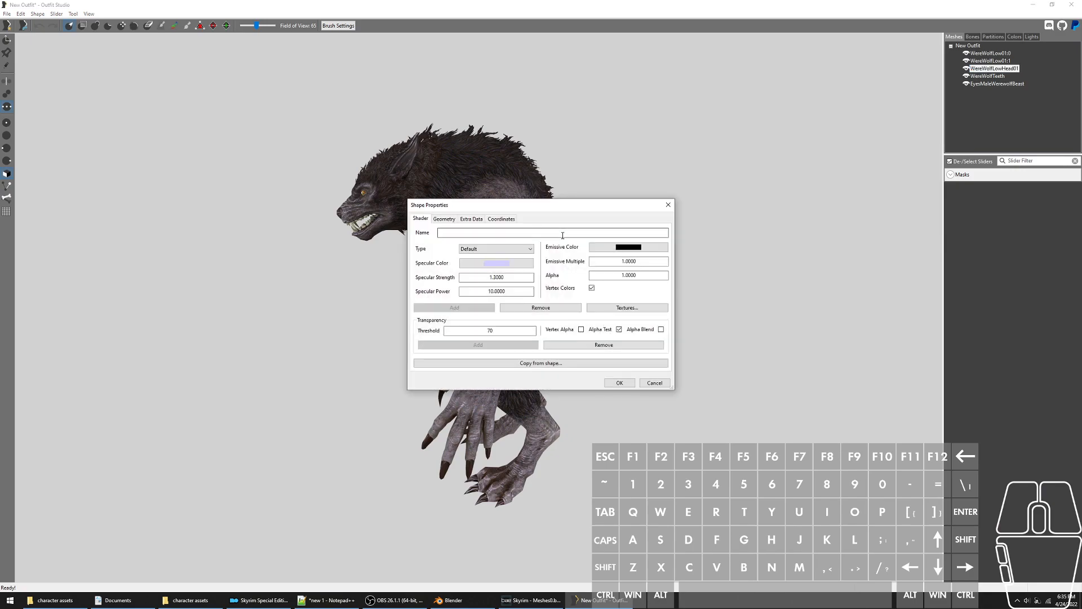
left_click(501, 218)
left_click(505, 265)
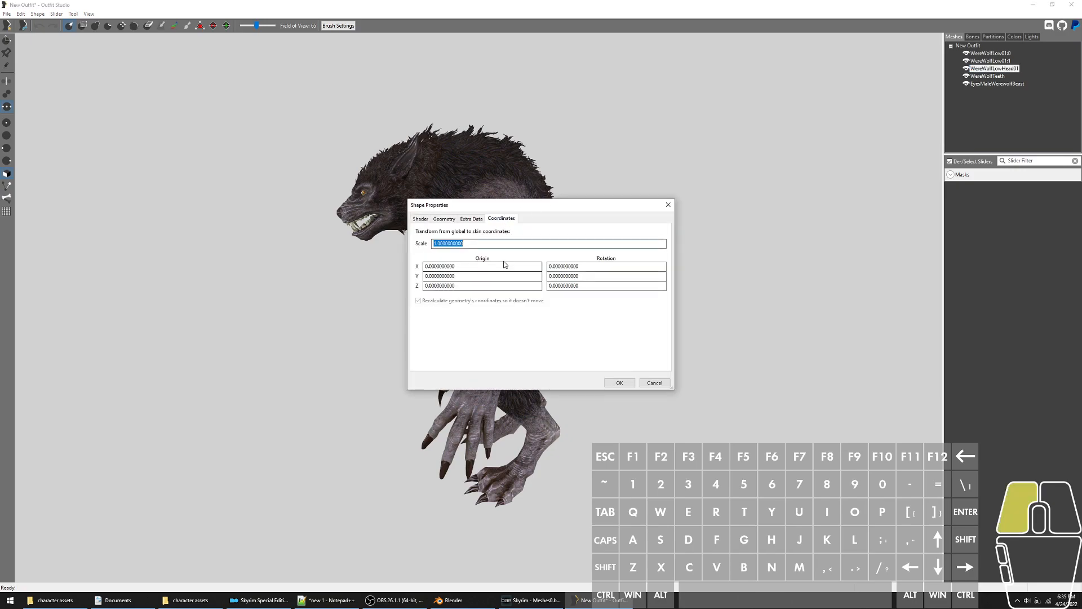
double_click(496, 264)
type("1")
left_click(449, 306)
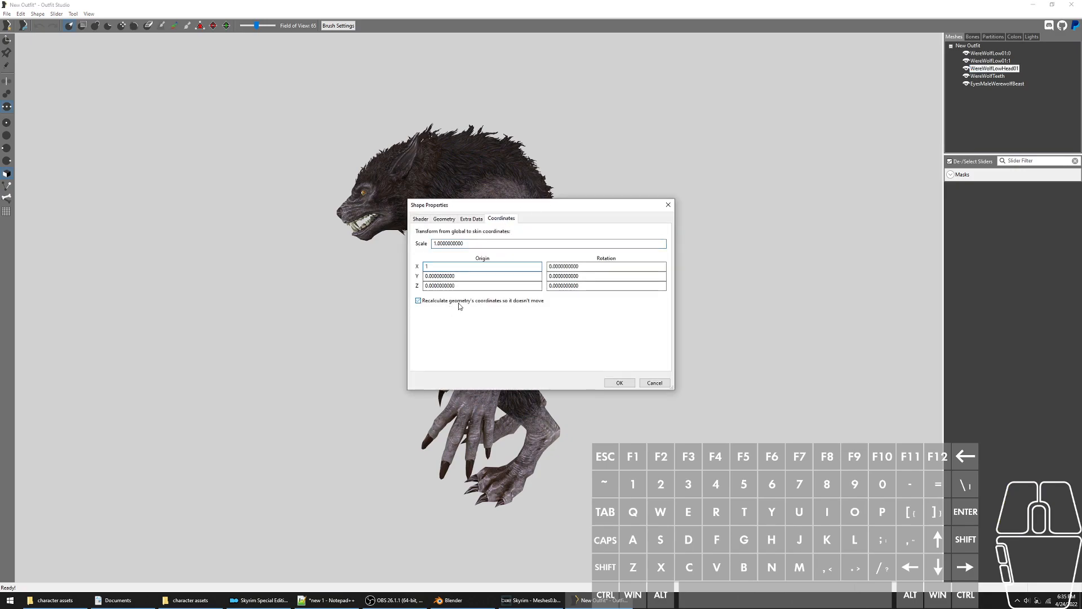
left_click(619, 383)
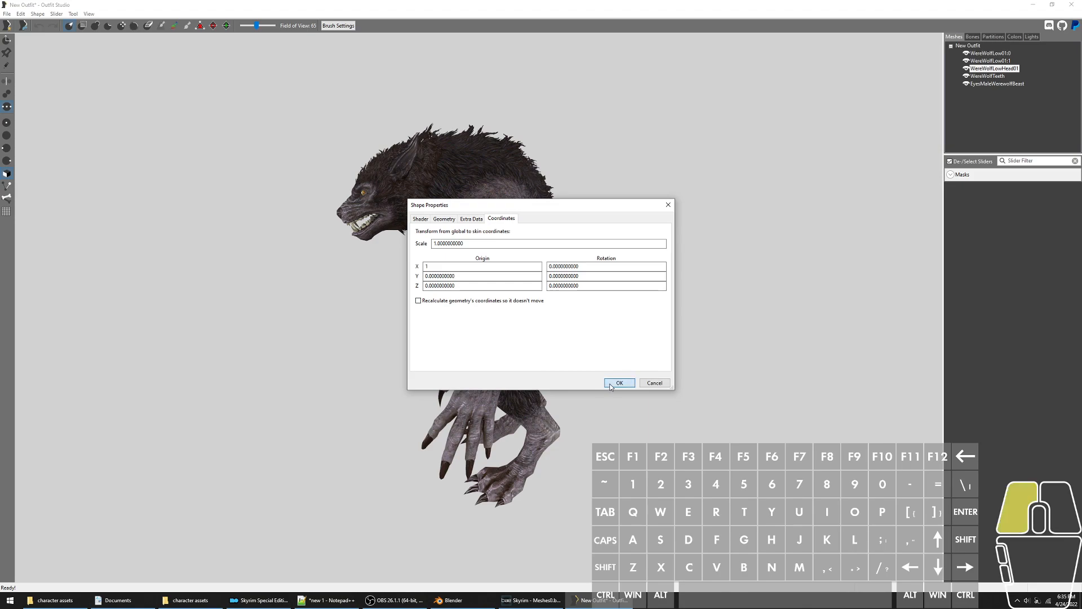
Set the X origin of the WereWolfLowHead01 shape back to 0 without recalculating the geometry's coordinates
right_click(997, 71)
left_click(992, 255)
left_click(501, 219)
double_click(468, 266)
type("0")
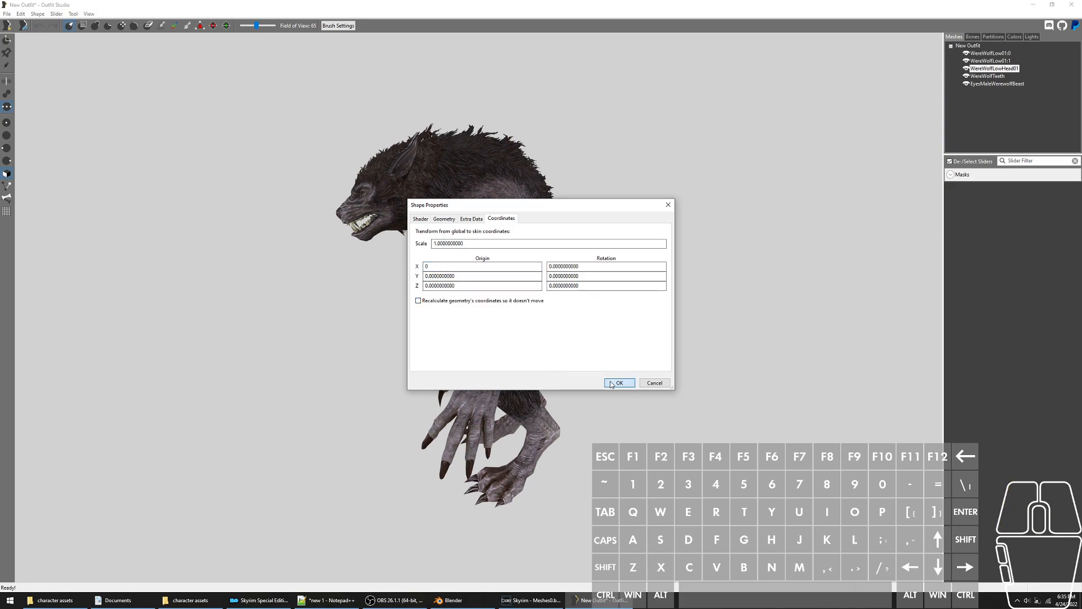
left_click(620, 383)
Set the X origin of the EyesMaleWerewolfBeast shape to 1 in its global-to-skin coordinates
left_click(979, 83)
right_click(980, 83)
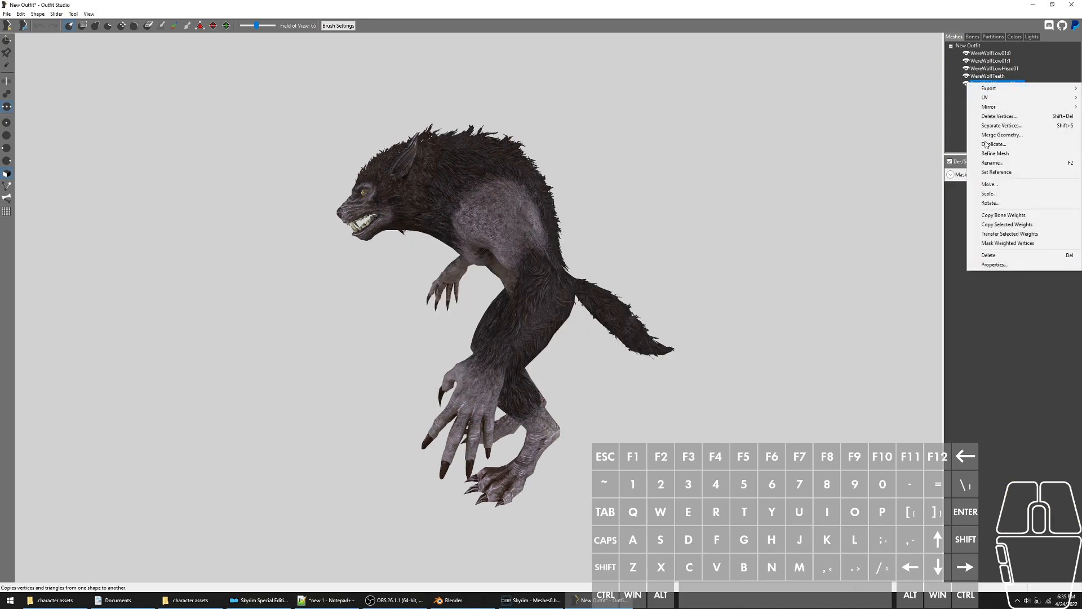
left_click(994, 264)
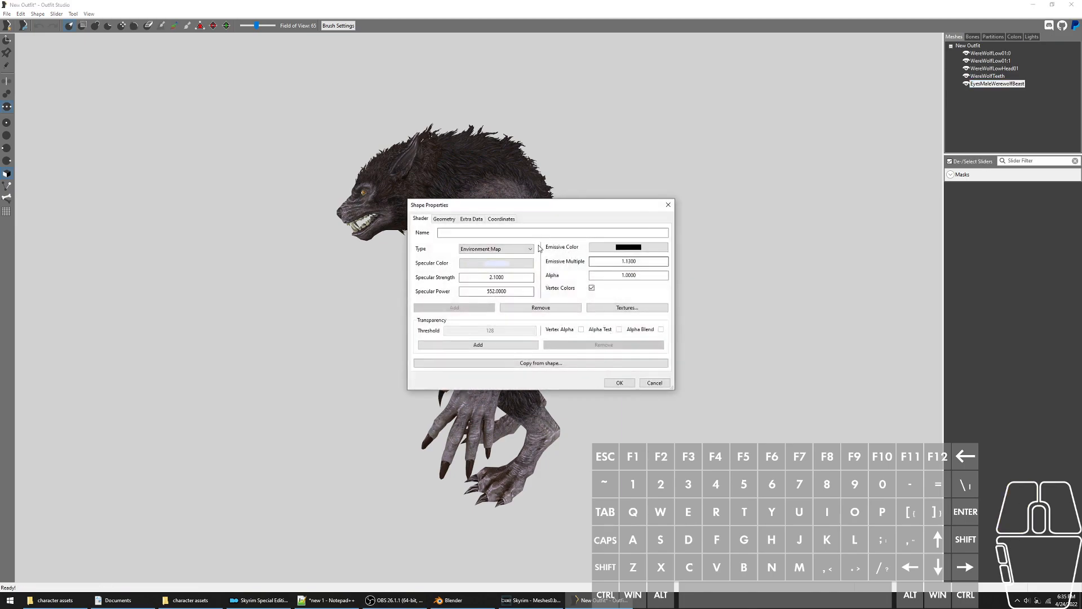
left_click(501, 219)
double_click(464, 265)
type("1")
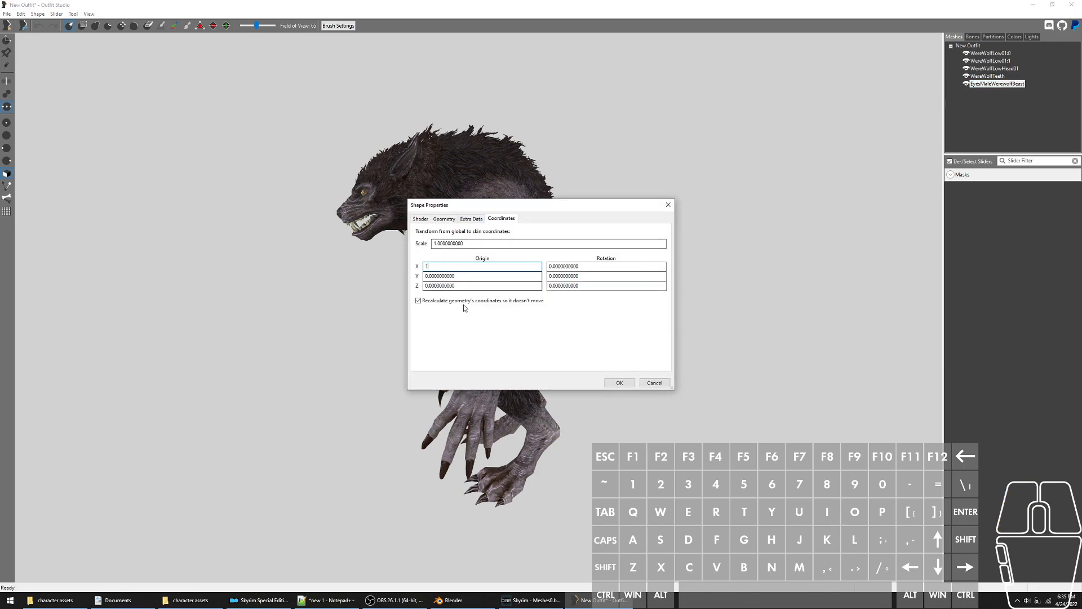
left_click(626, 383)
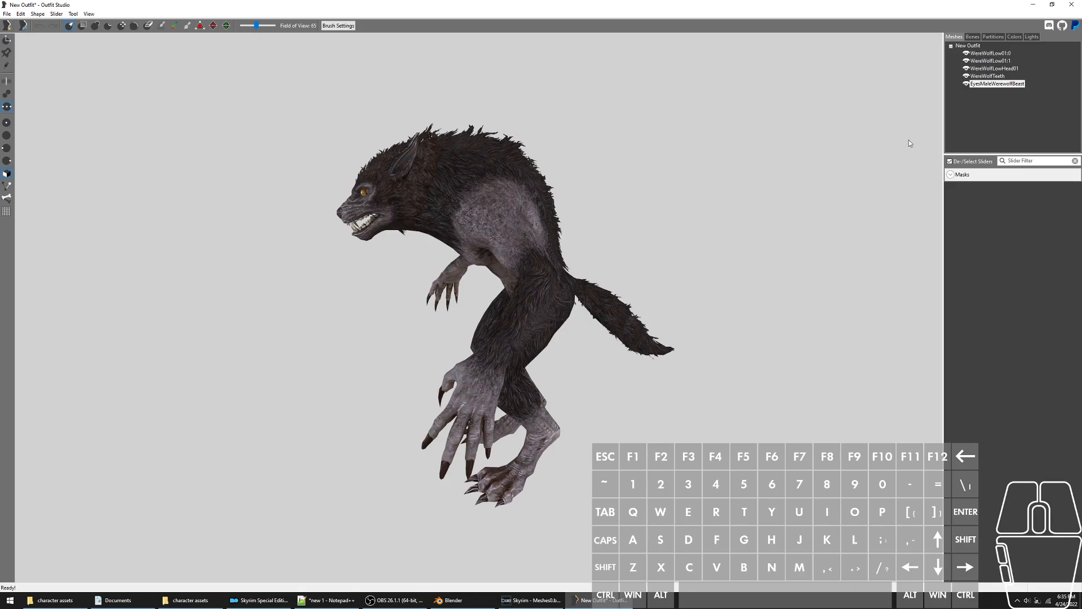
Set the X origin of the EyesMaleWerewolfBeast shape back to 0 in its global-to-skin coordinates
right_click(986, 87)
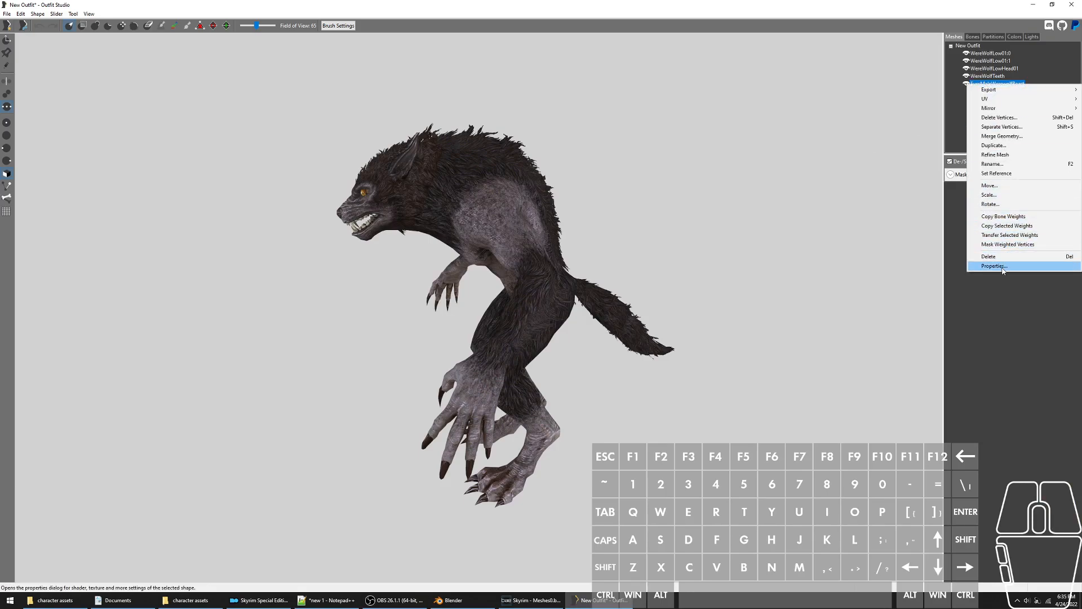
left_click(994, 264)
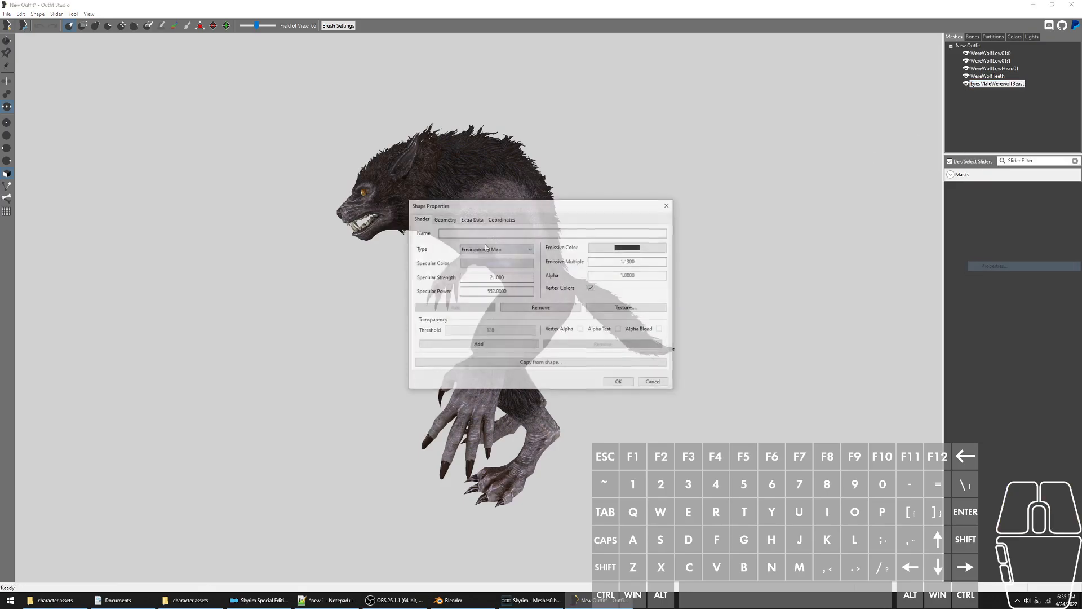
left_click(501, 219)
double_click(465, 267)
type("0")
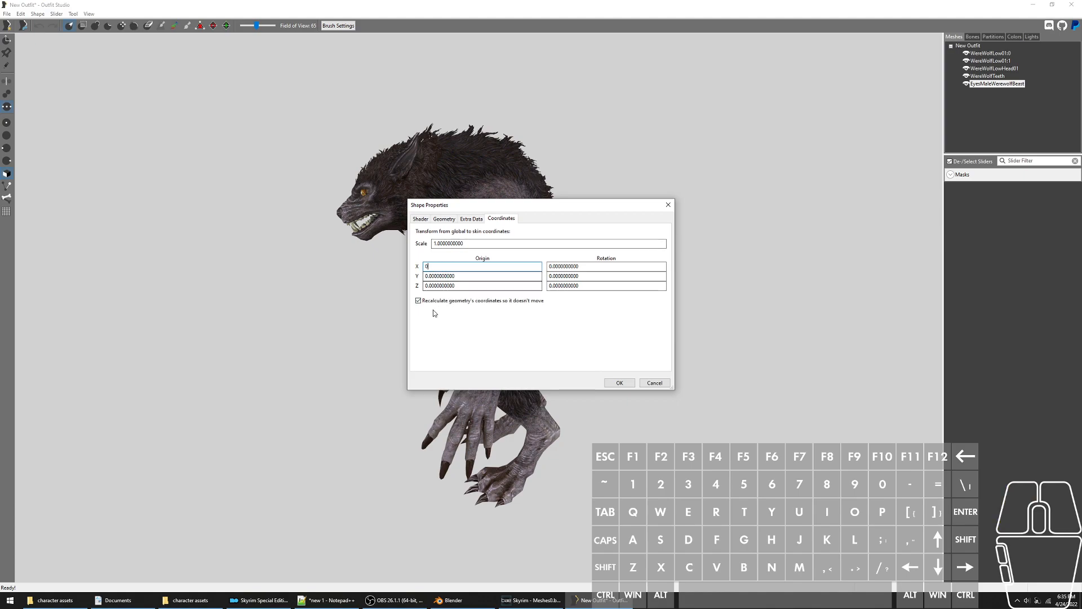
left_click(620, 383)
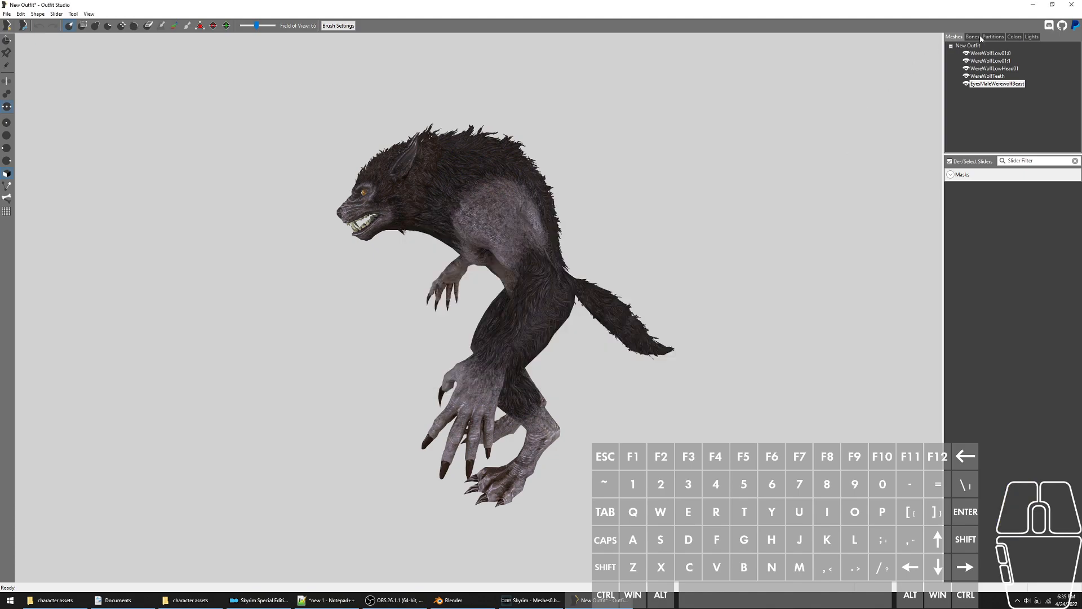
Compare the werewolf mesh with the pose display on and off, viewing it from the side and front
left_click(978, 37)
left_click(957, 253)
scroll(246, 242, "up", 3)
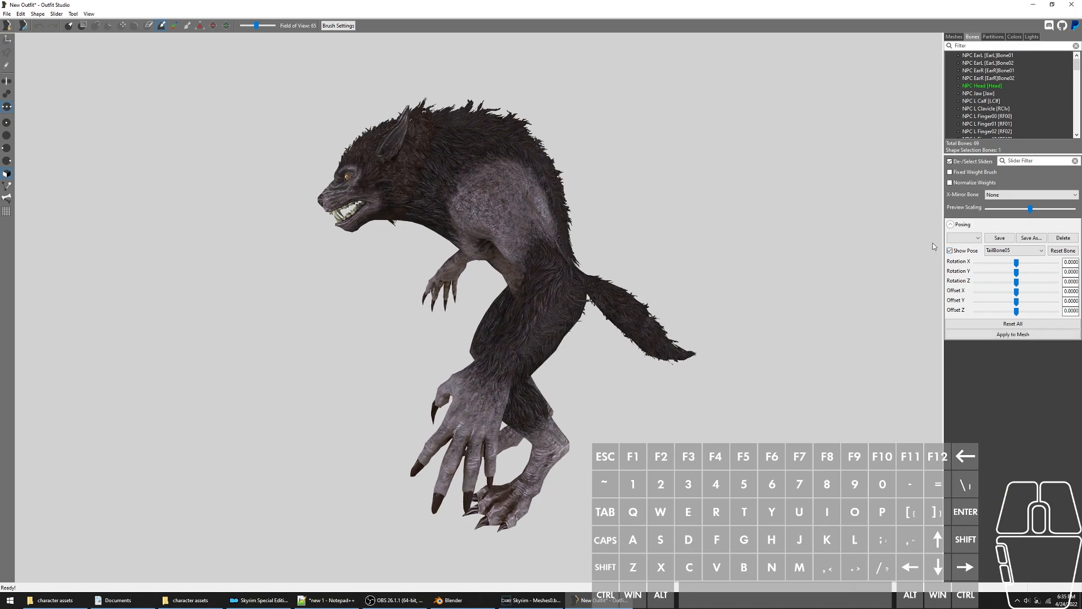
left_click(963, 248)
right_click_drag(834, 247, 428, 256)
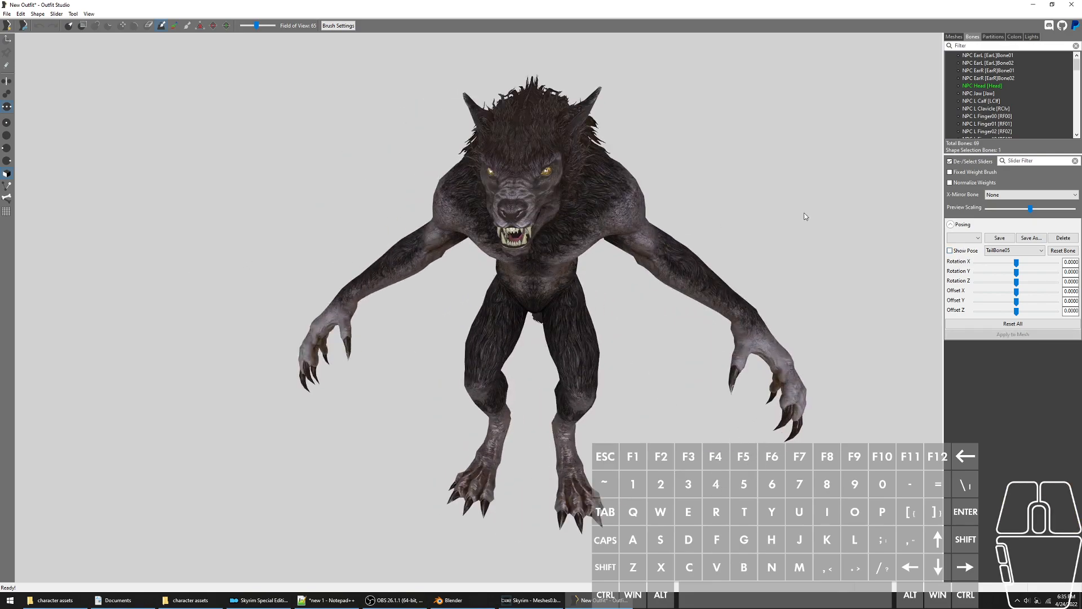
left_click(951, 250)
right_click_drag(648, 174, 475, 211)
scroll(532, 184, "down", 2)
scroll(532, 184, "up", 1)
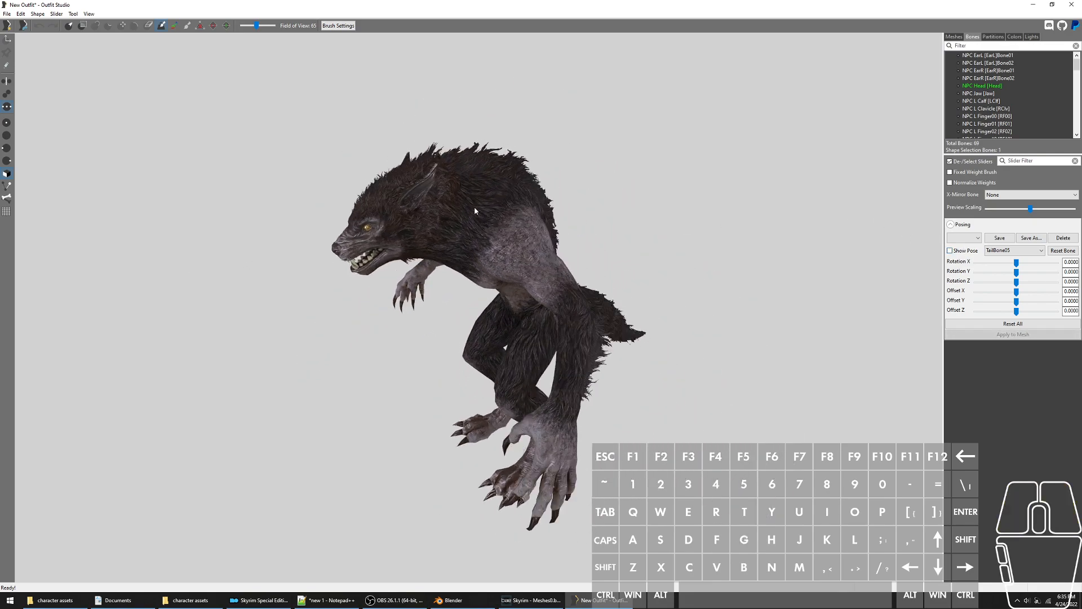
Import the longsword NIF file from the desktop into the werewolf outfit
double_click(281, 5)
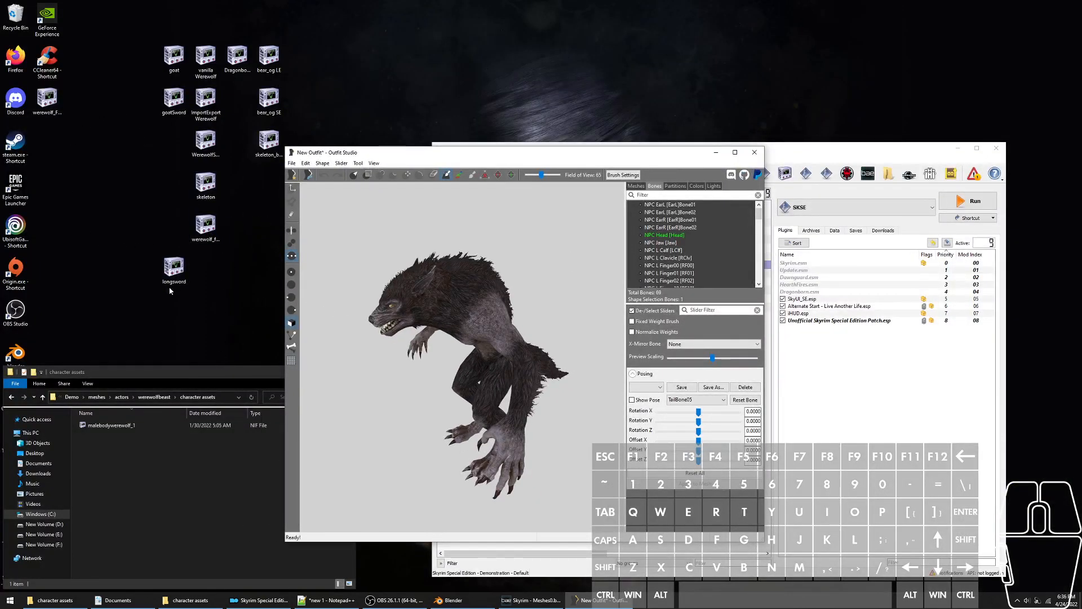
left_click(174, 268)
left_click_drag(174, 268, 414, 426)
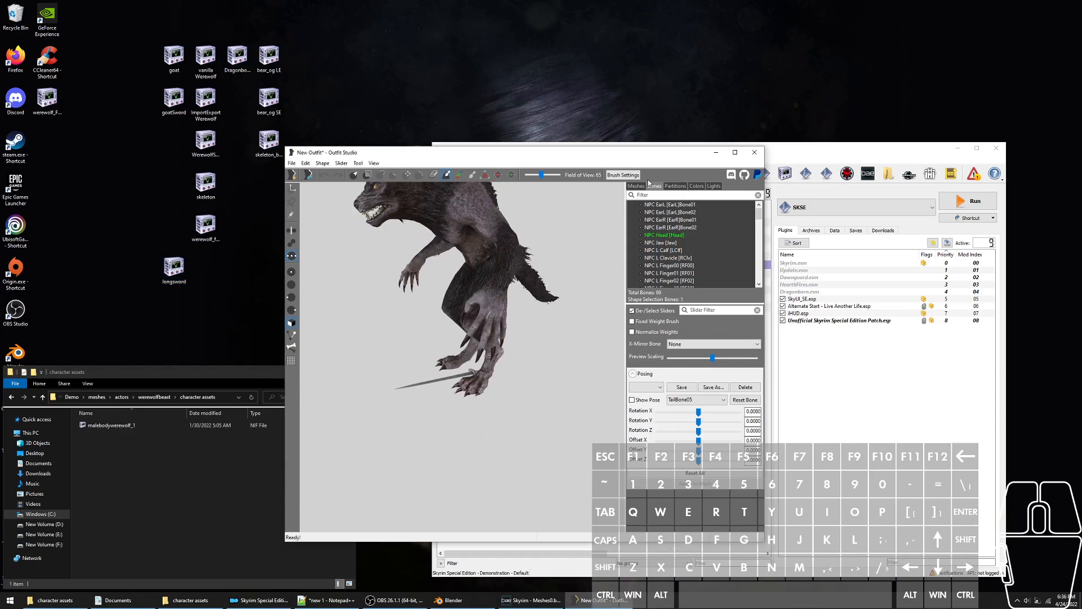
double_click(669, 157)
left_click_drag(670, 157, 711, 224)
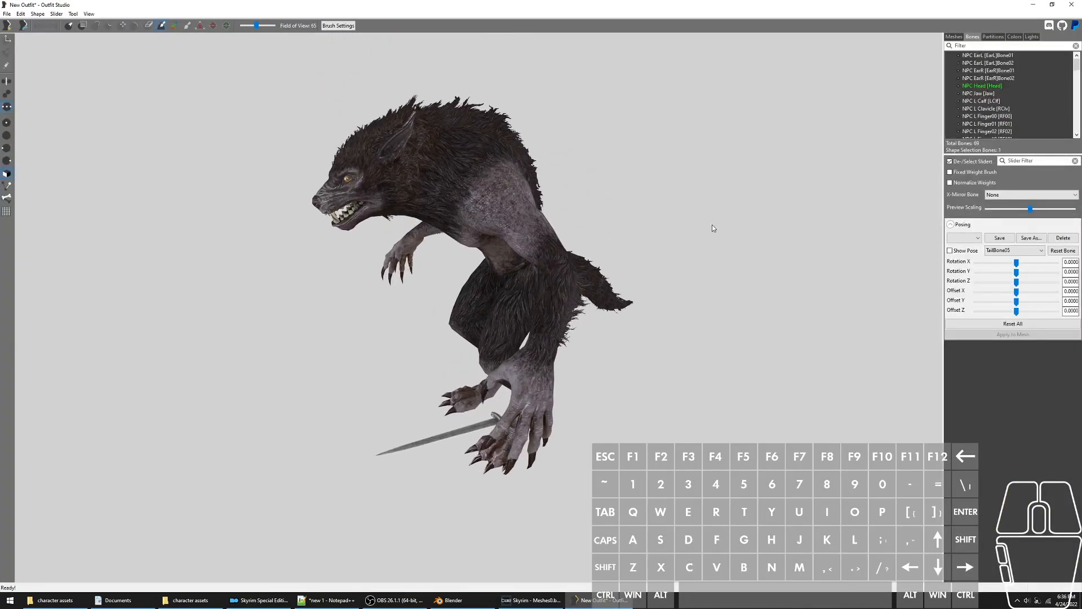
Move the IronLongSword01:0 shape straight up from the feet to the height of the werewolf's upper back
left_click(958, 37)
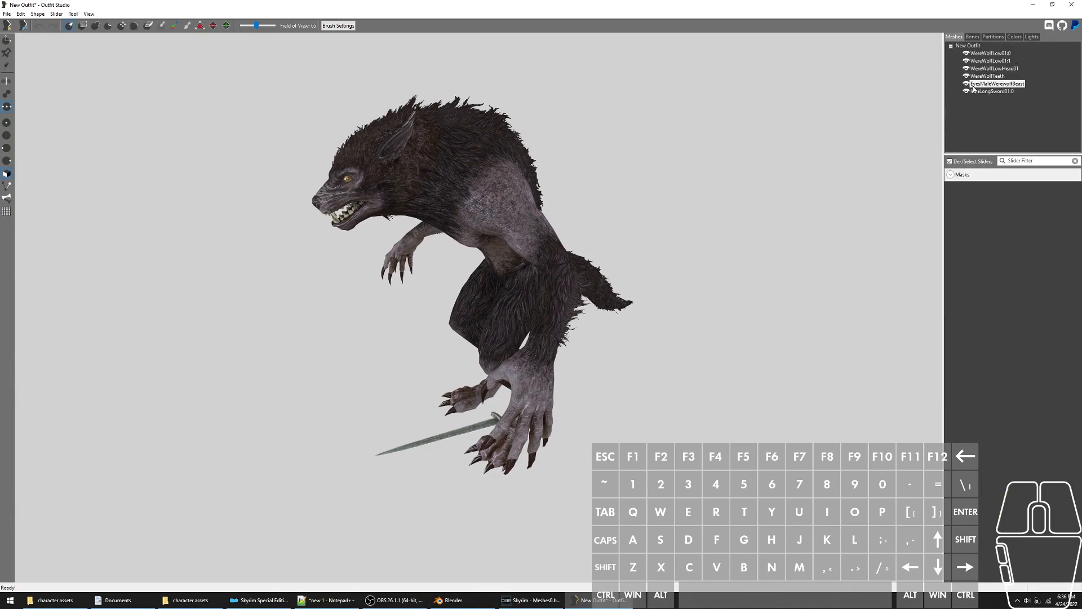
left_click(985, 91)
key("f")
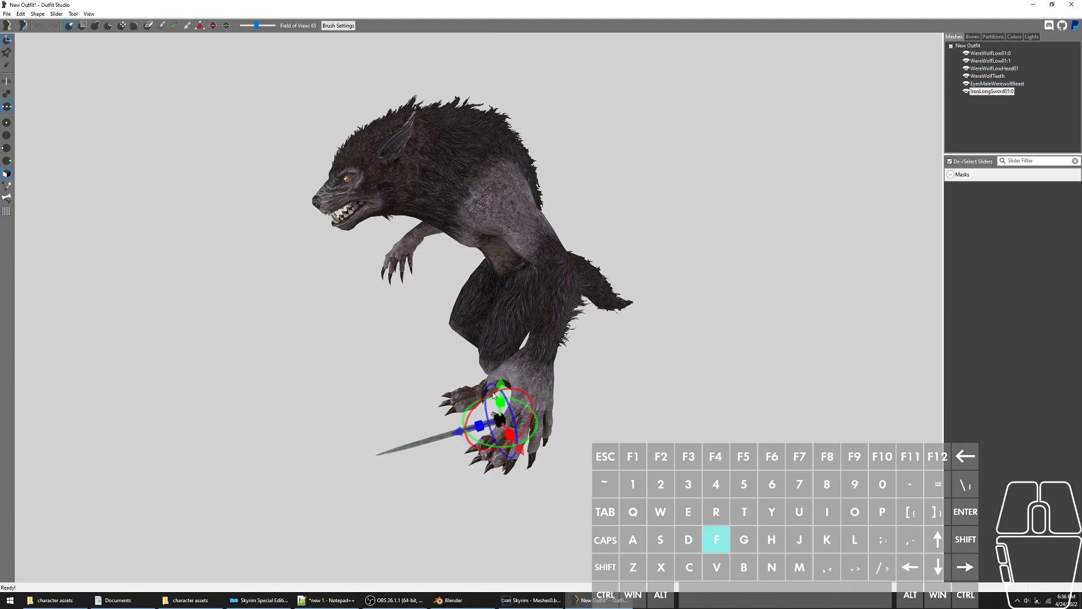
left_click_drag(503, 387, 509, 124)
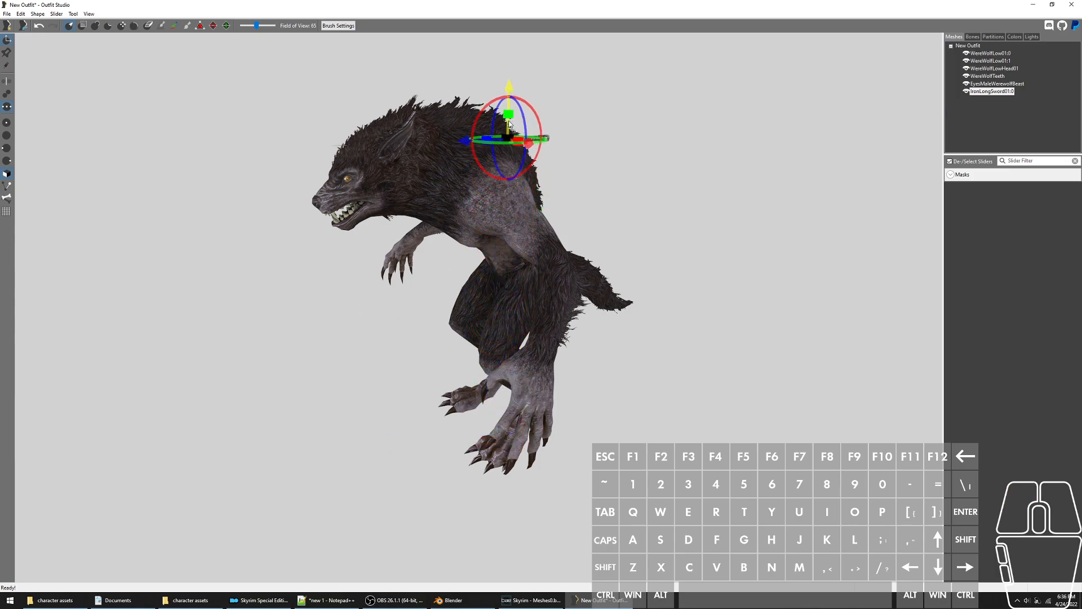
left_click(463, 141)
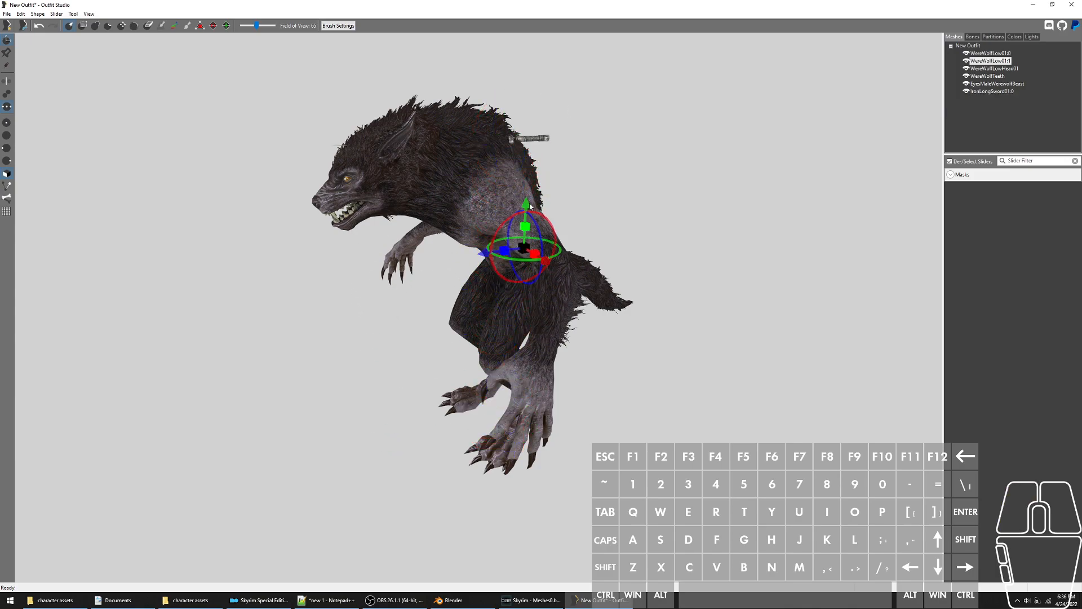
left_click_drag(530, 206, 529, 108)
key("ctrl+z")
Move the IronLongSword01:0 shape forward so its blade sticks out from the top of the werewolf's head
left_click(978, 92)
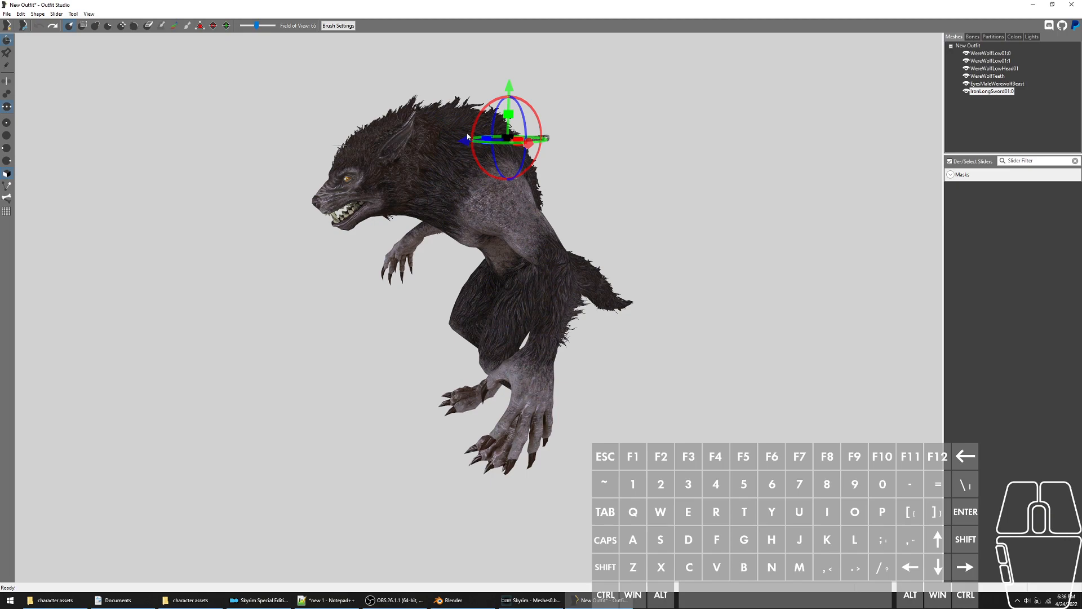
left_click_drag(467, 146, 340, 149)
key("f")
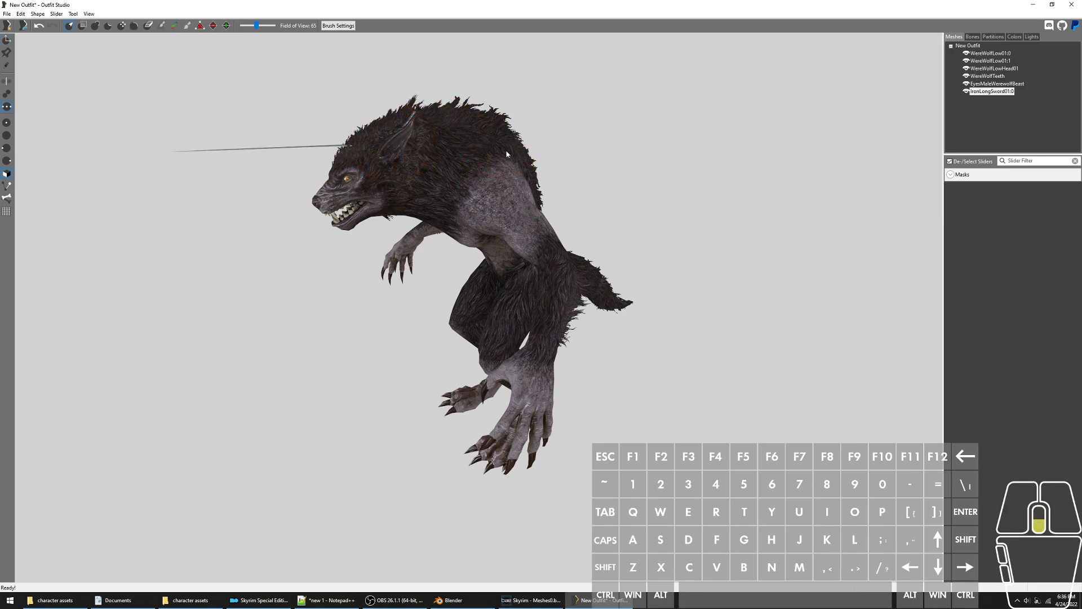
scroll(530, 206, "down", 2)
middle_click_drag(573, 249, 566, 310)
scroll(640, 155, "up", 2)
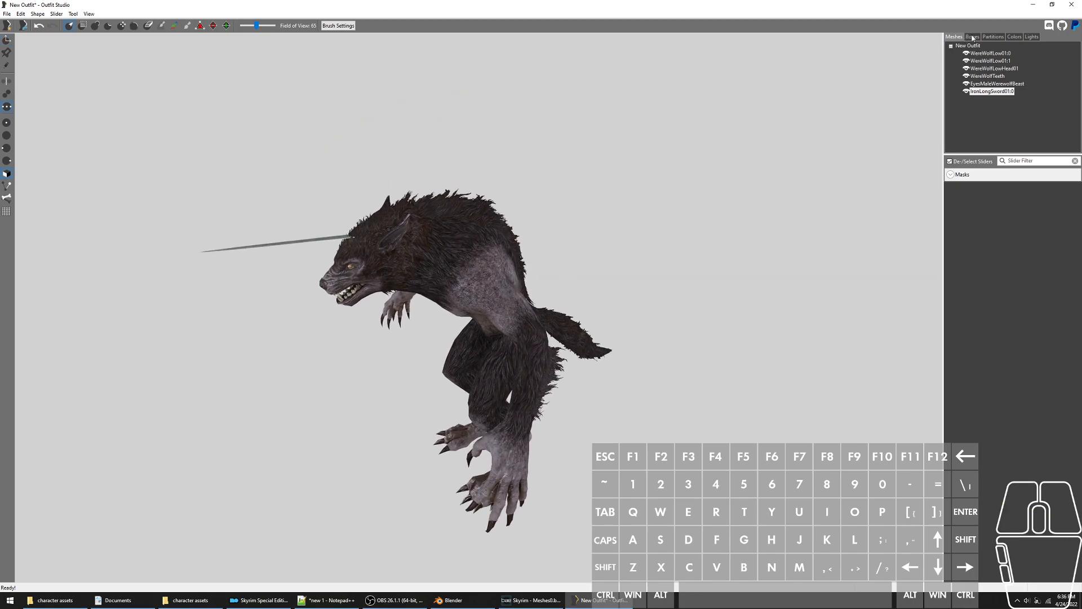
scroll(758, 350, "down", 1)
scroll(727, 389, "up", 2)
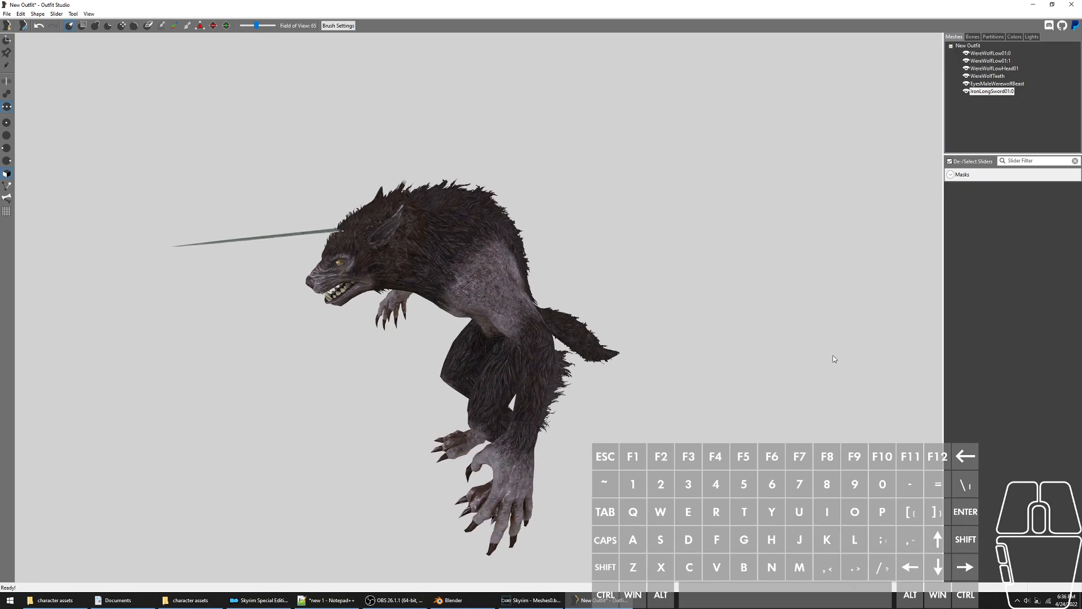
Set the weight brush's size and strength to 1.000 for painting bone weights on the sword
left_click(974, 36)
left_click(954, 36)
left_click(994, 37)
left_click(954, 37)
left_click(973, 37)
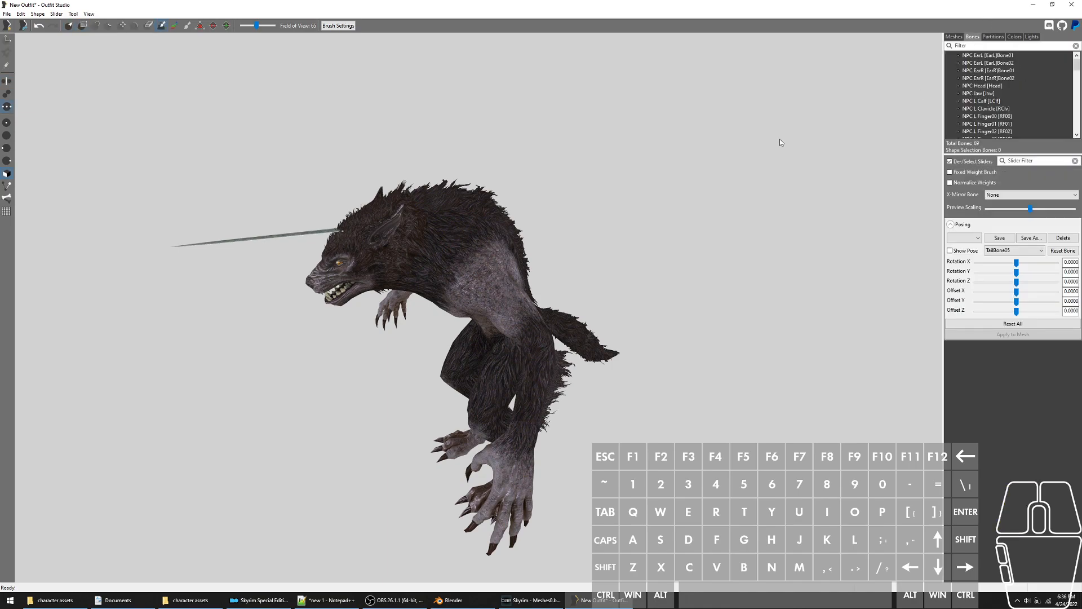
right_click_drag(317, 229, 393, 277)
key("space")
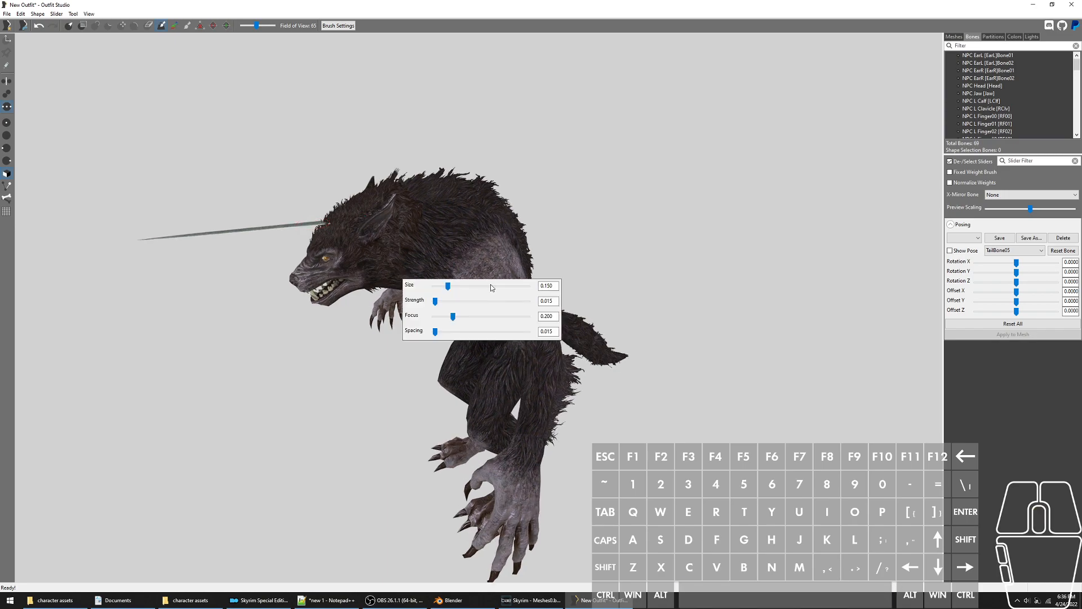
left_click(498, 286)
left_click(505, 288)
left_click_drag(506, 291, 569, 299)
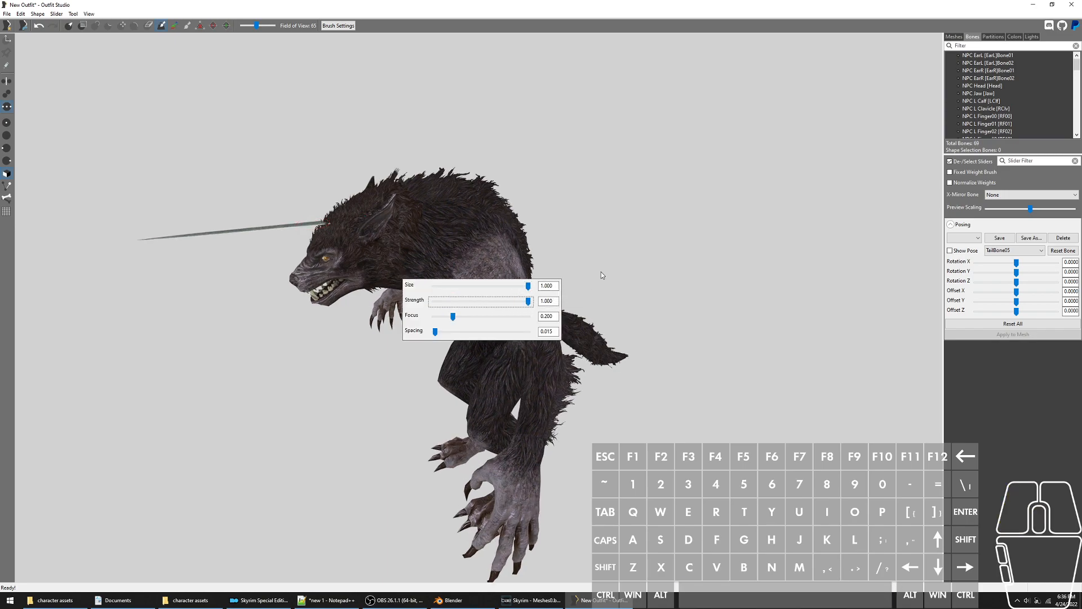
left_click(697, 188)
Paint the whole sword with full weight for the NPC Head [Head] bone
middle_click_drag(601, 211, 601, 264)
left_click(973, 86)
scroll(194, 305, "up", 1)
scroll(295, 265, "up", 1)
mouse_move(294, 277)
left_mouse_down()
mouse_move(131, 308)
mouse_move(253, 302)
mouse_move(320, 262)
mouse_move(298, 280)
mouse_move(330, 234)
left_mouse_up()
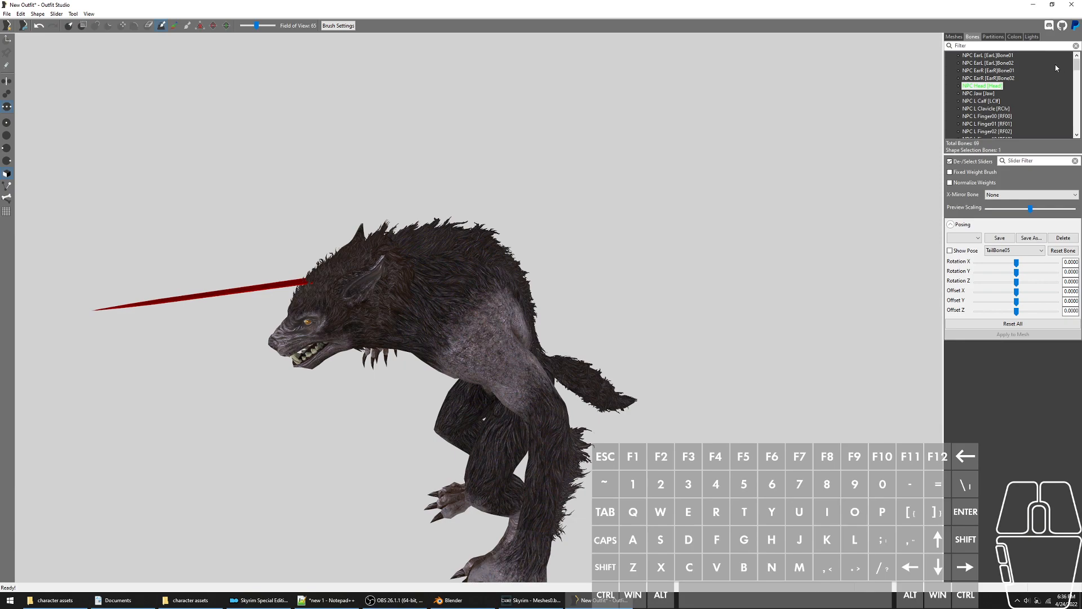
Add a 32 SBP_32_BODY partition to the sword shape and apply it
left_click(995, 36)
right_click(988, 67)
left_click(998, 75)
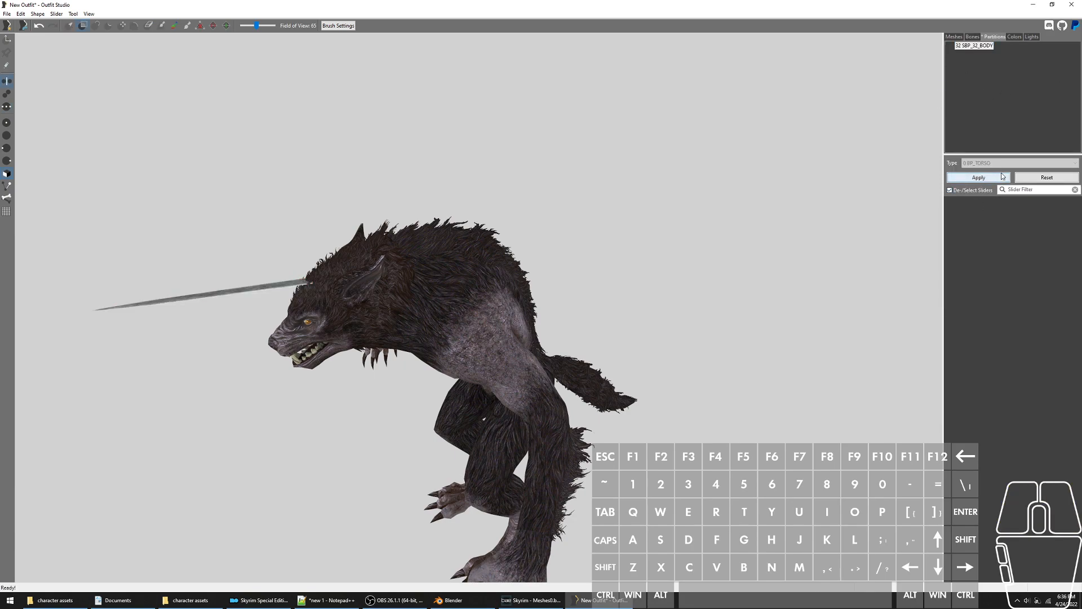
left_click(980, 177)
Check which partitions are assigned to the werewolf's body and WereWolfLowHead01 shapes
left_click(958, 37)
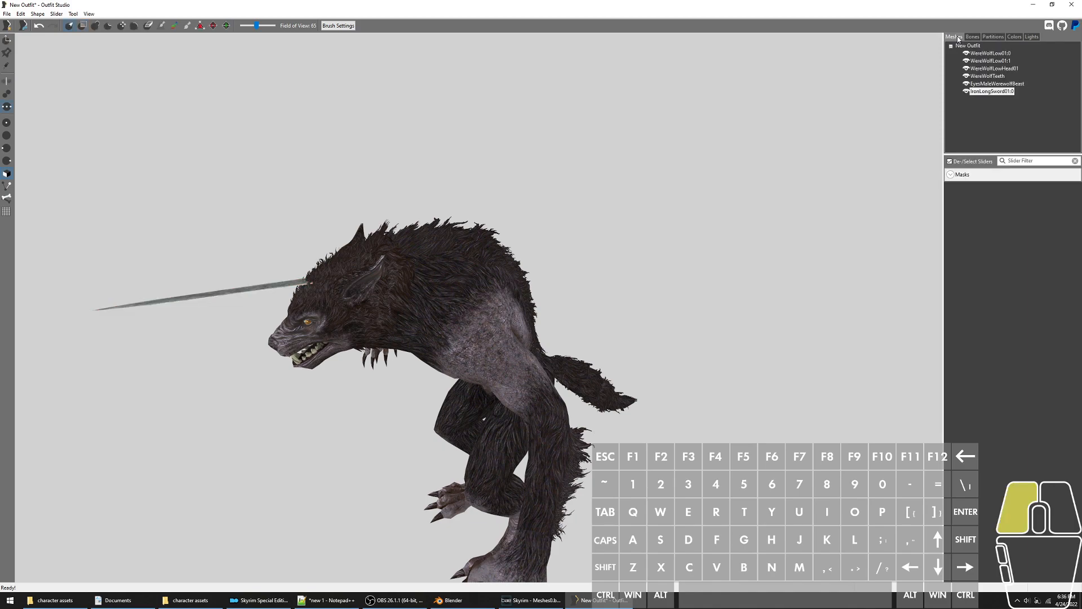
left_click(990, 53)
left_click(992, 37)
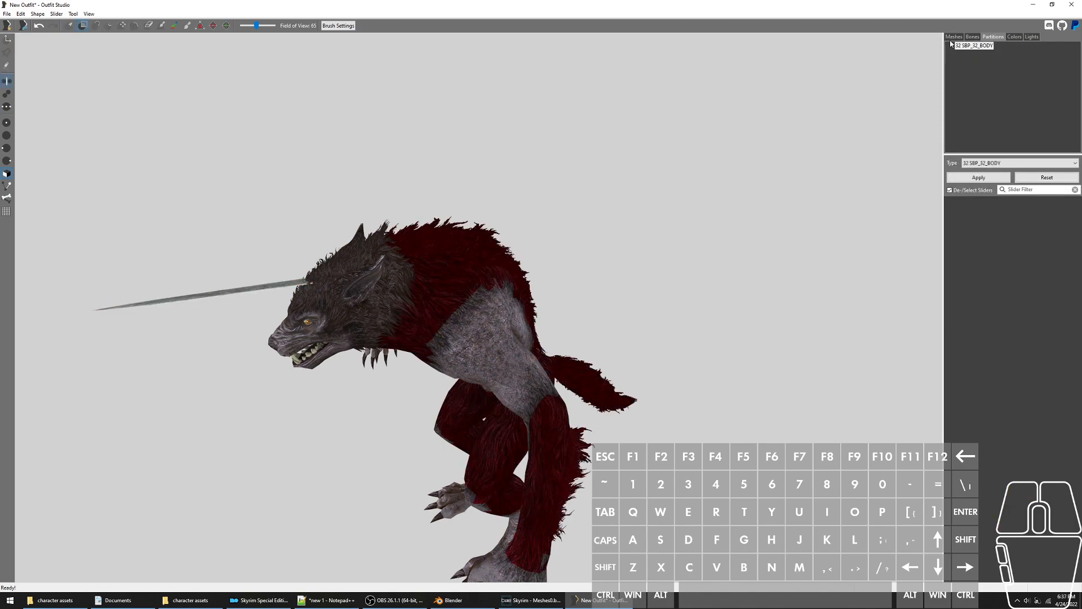
left_click(953, 36)
left_click(996, 61)
left_click(1002, 68)
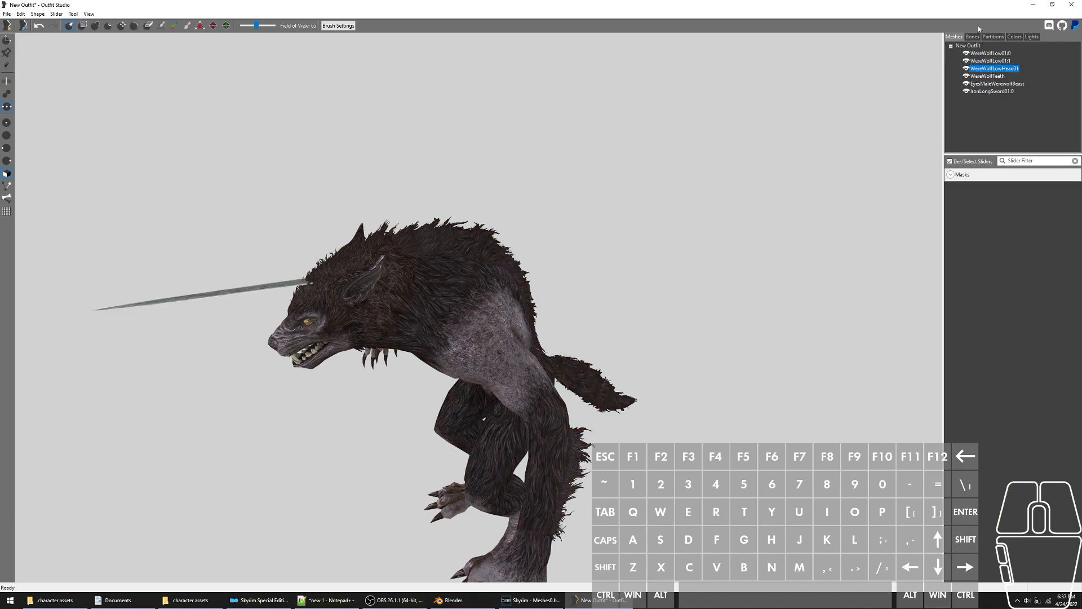
left_click(992, 36)
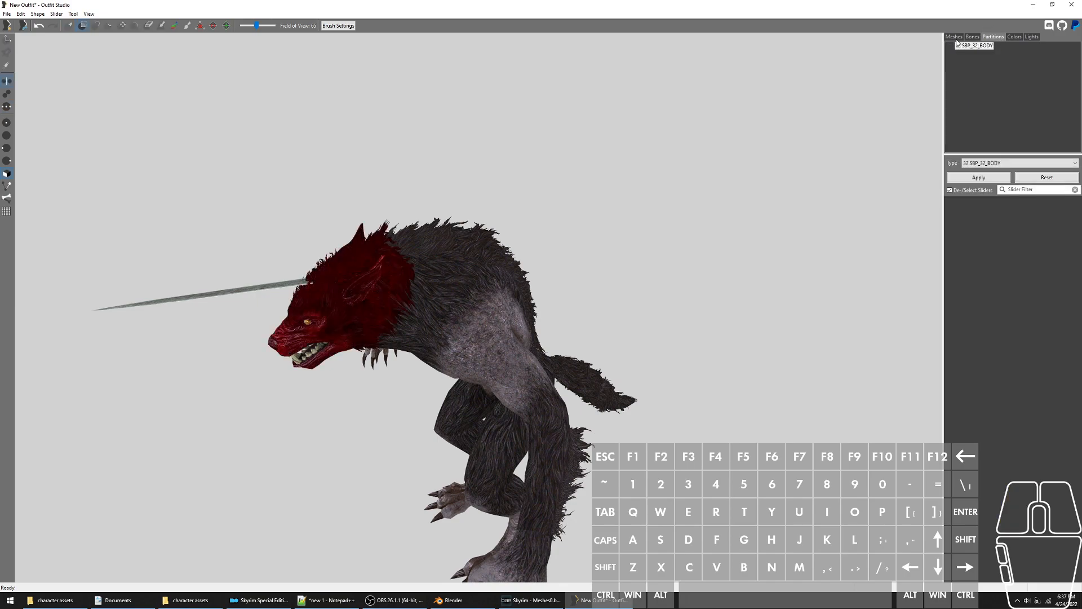
left_click(955, 37)
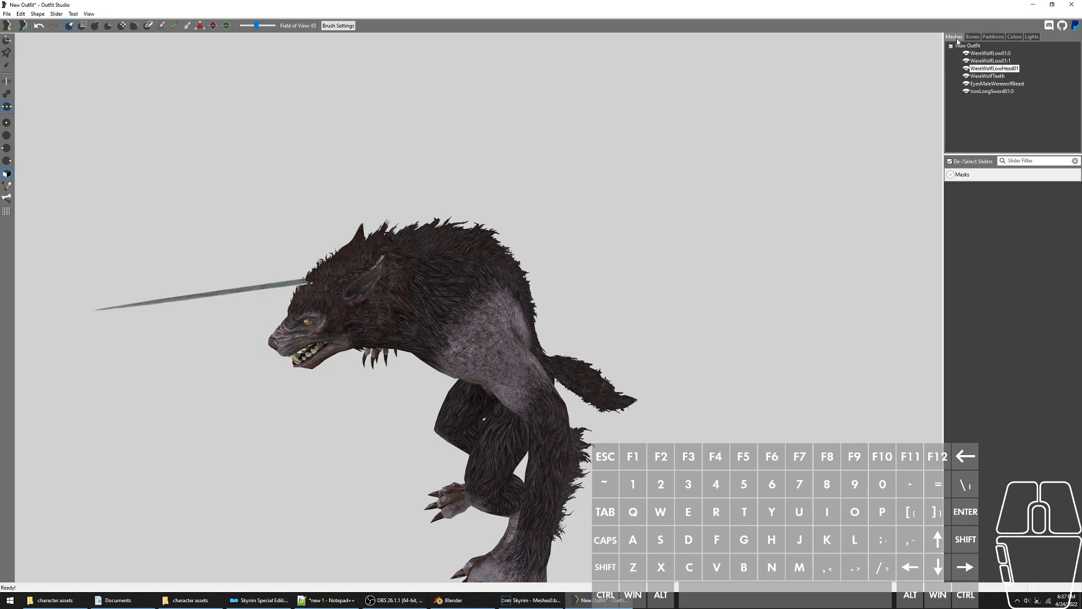
left_click(993, 37)
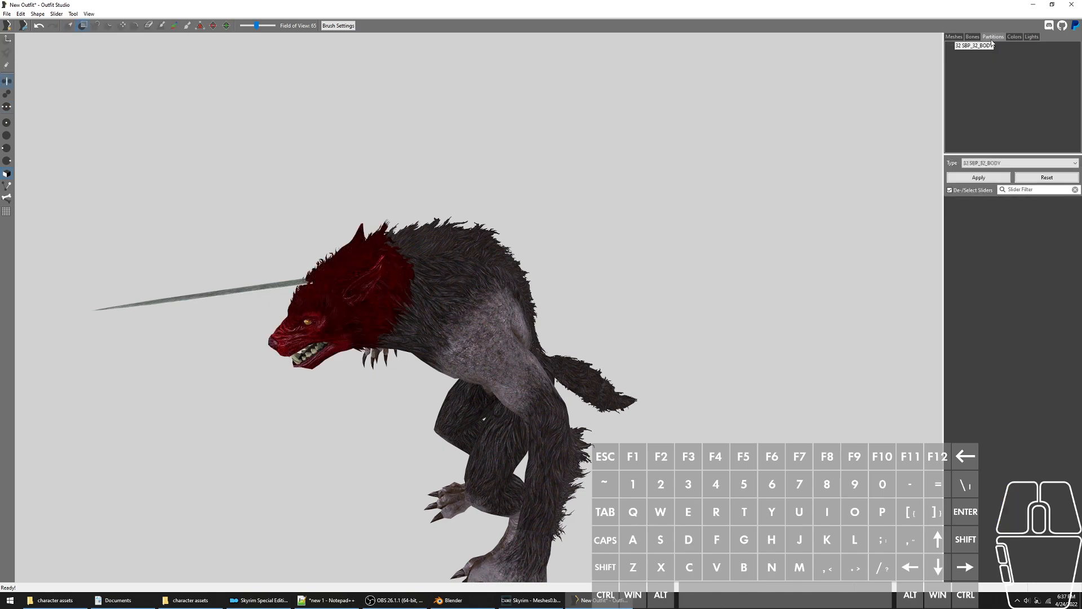
left_click(954, 37)
Export the werewolf outfit with the attached sword to the Desktop as werewolf_Fixed_sword.nif, replacing the existing file
scroll(442, 328, "down", 3)
scroll(442, 328, "up", 2)
left_click_drag(497, 209, 541, 189)
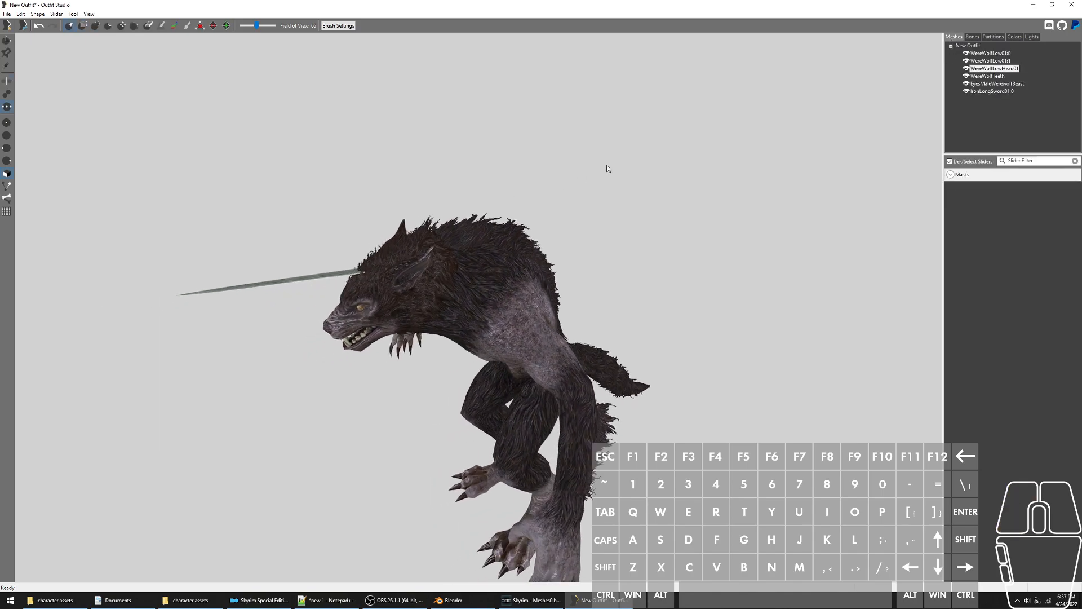
scroll(616, 313, "down", 2)
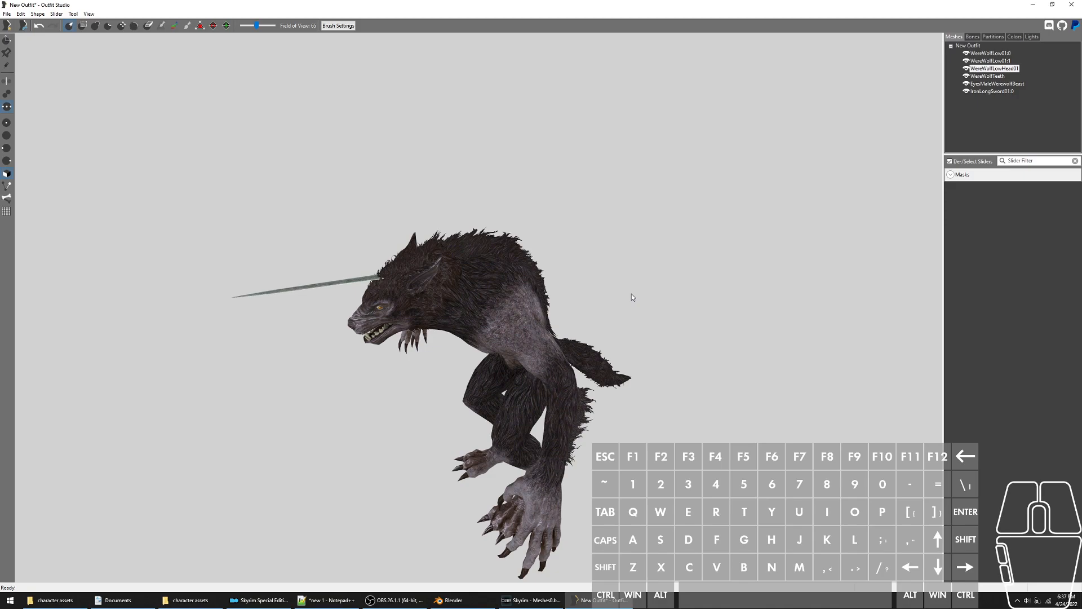
key("ctrl")
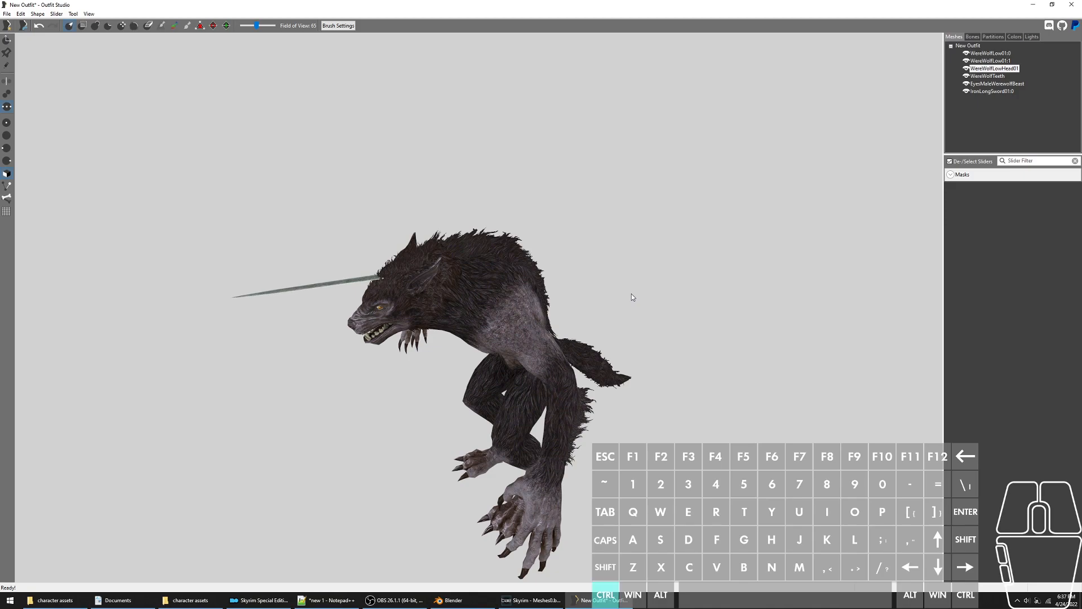
key("ctrl+e")
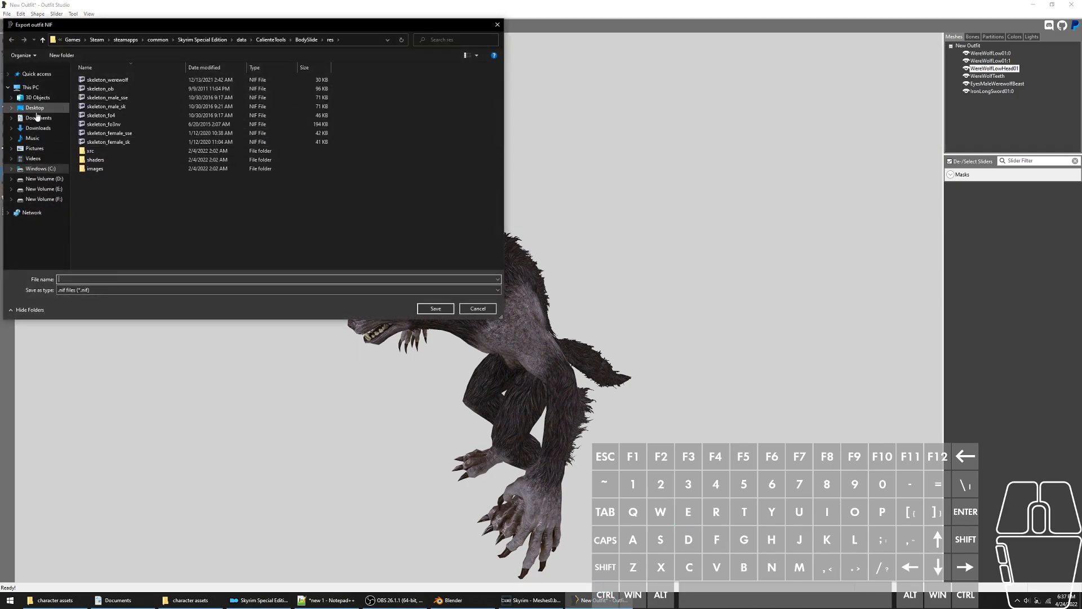
left_click(35, 107)
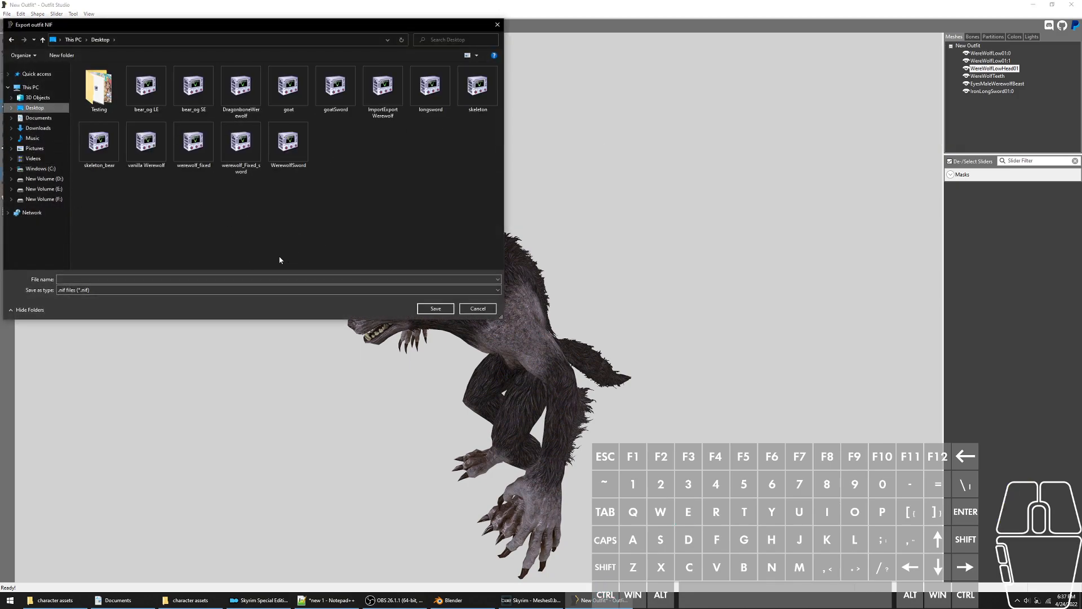
double_click(242, 156)
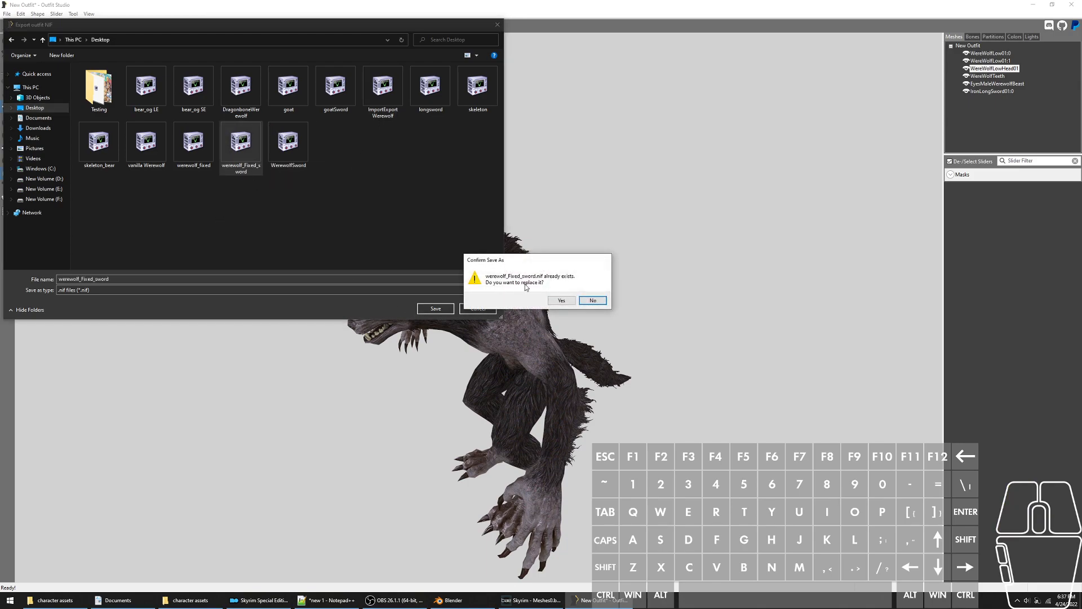
left_click(570, 303)
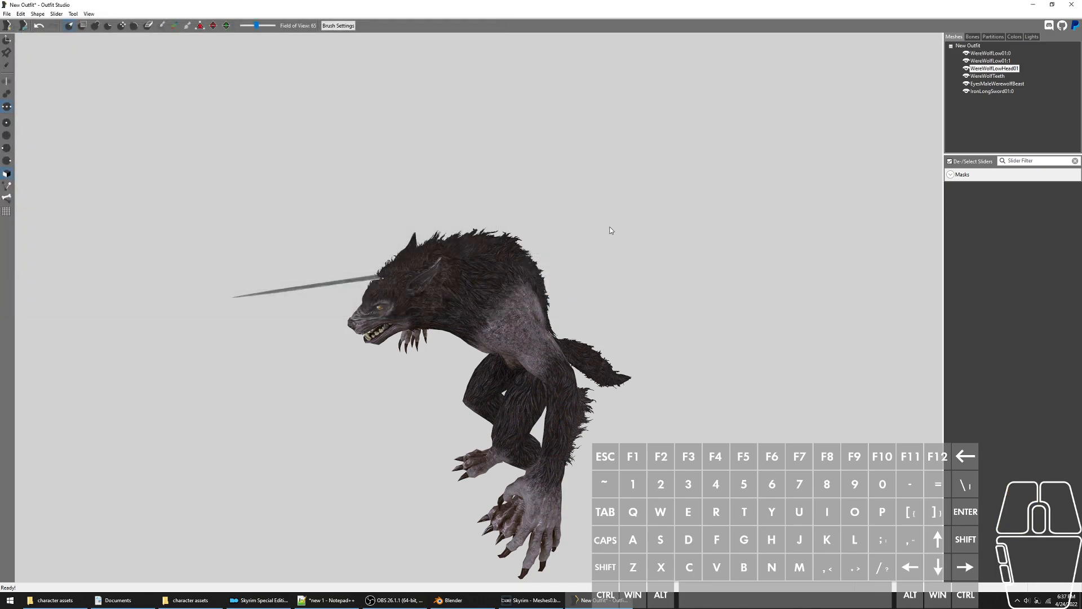
Copy werewolf_Fixed_sword from the desktop into the Demo mod's werewolfbeast character assets folder
left_click(1031, 4)
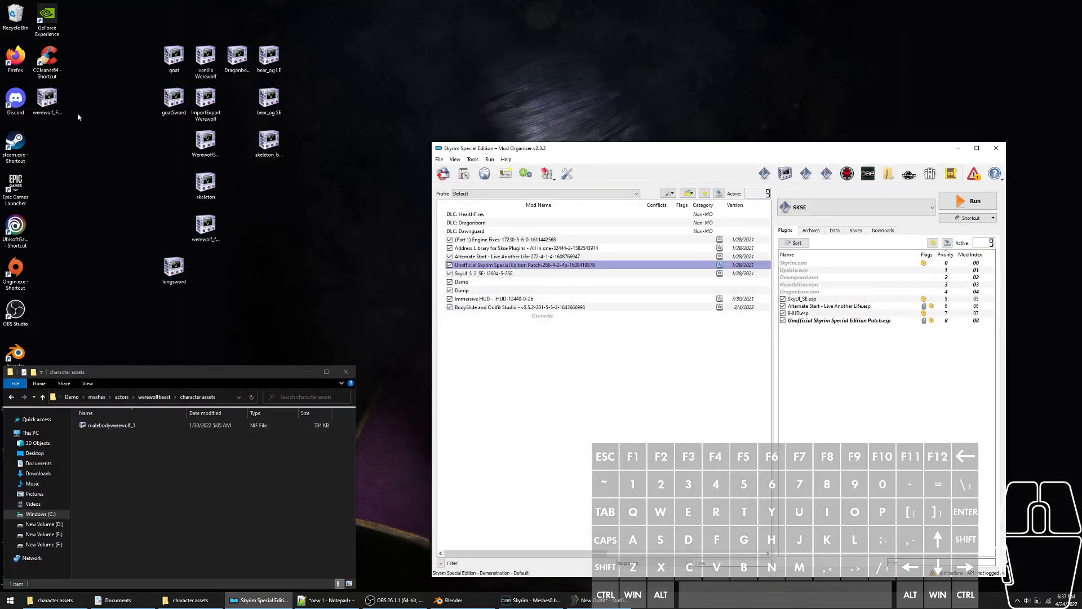
left_click(51, 104)
left_click_drag(54, 107, 136, 436)
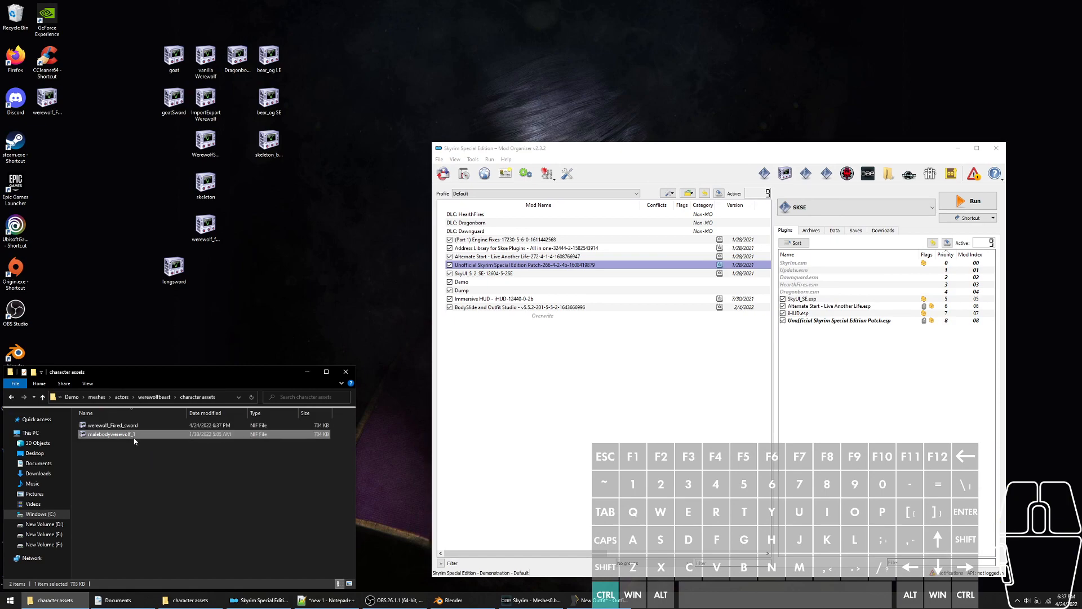
Delete the old malebodywerewolf_1 mesh and rename werewolf_Fixed_sword to malebodywerewolf_1 in the character assets folder
key("Delete")
left_click(155, 424)
key("F2")
type("malebodywerewolf_1")
left_click(174, 488)
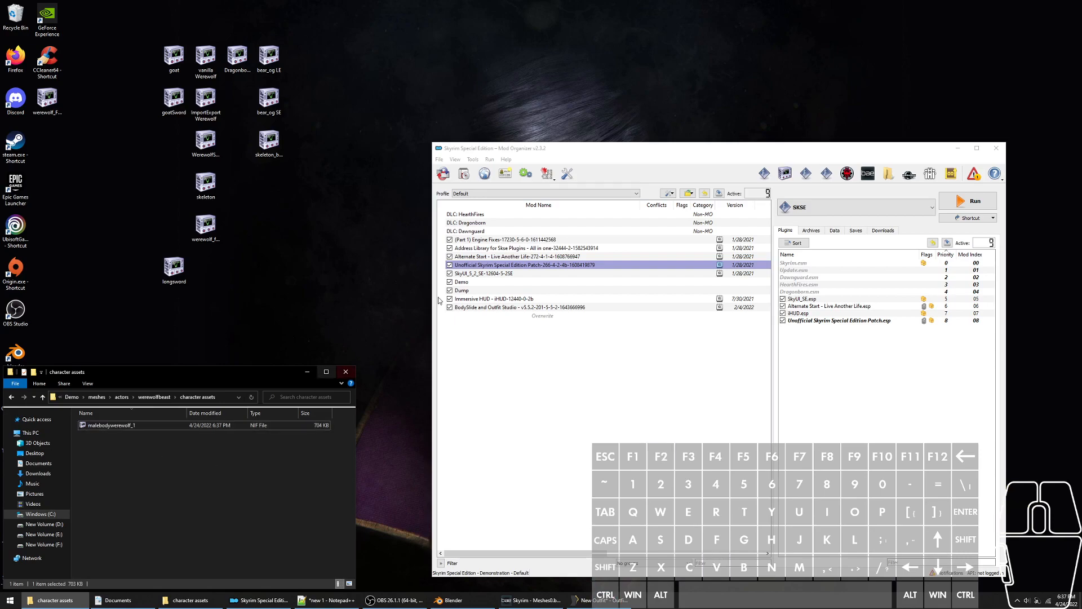
Launch Skyrim through SKSE from Mod Organizer and enter a saved game to test the new werewolf mesh
left_click(960, 202)
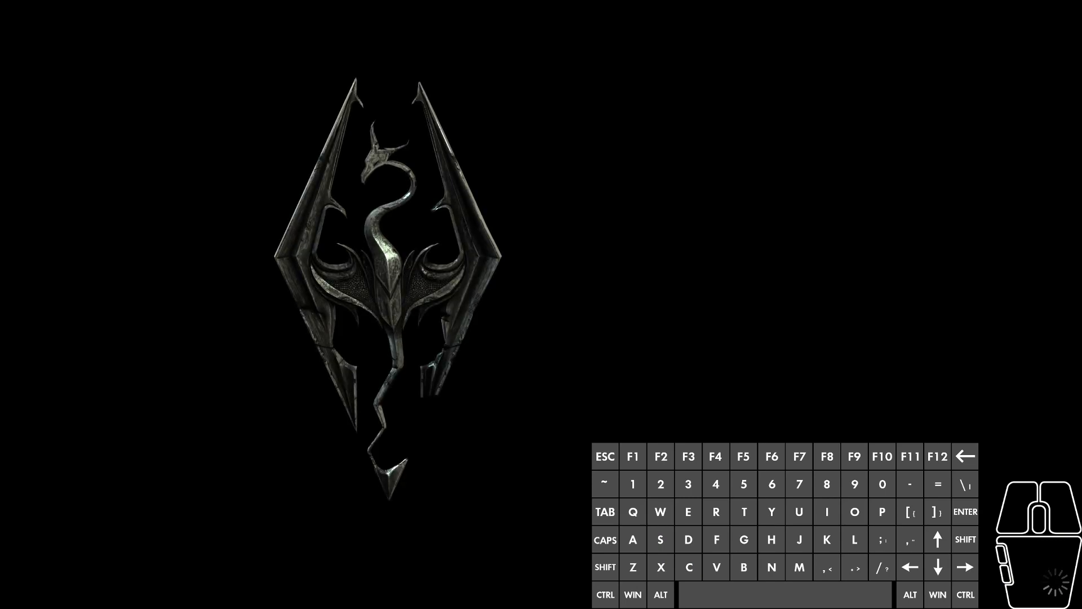
key("Return")
key("Return")
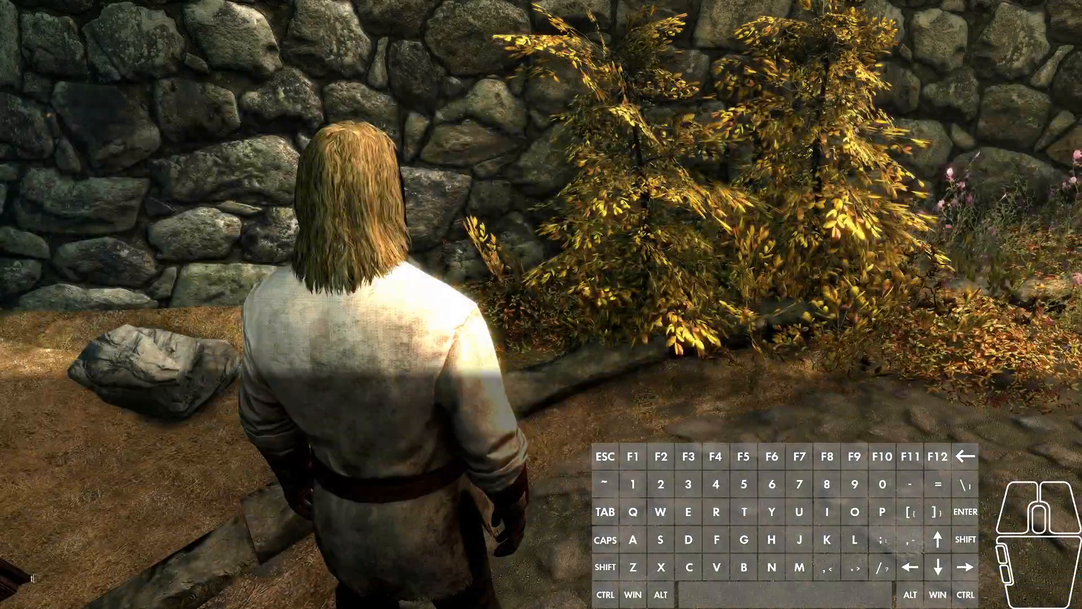
key("Return")
key("grave")
key("z")
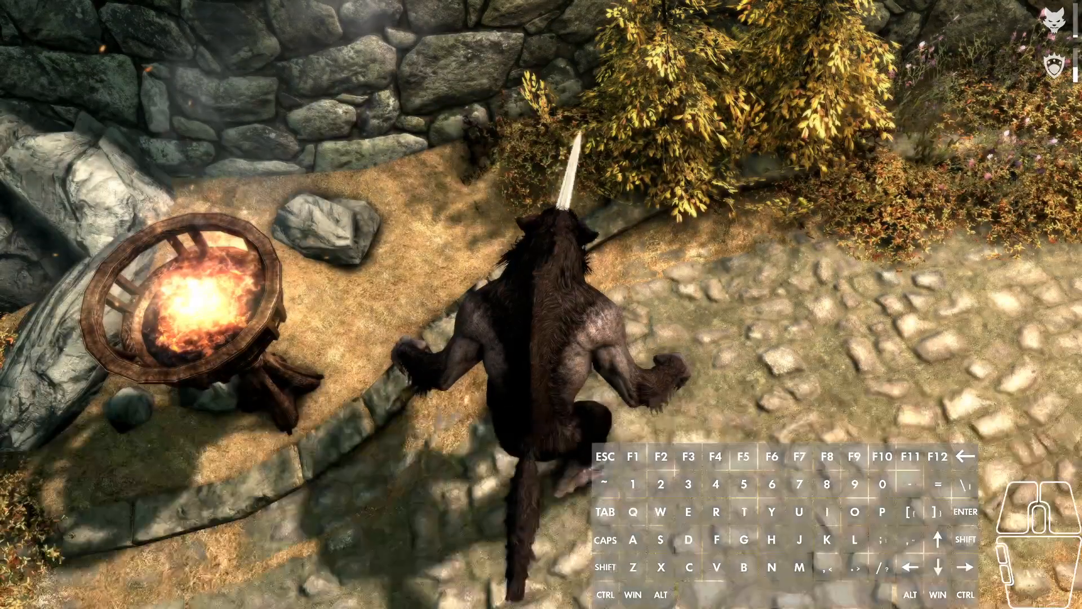
key("w")
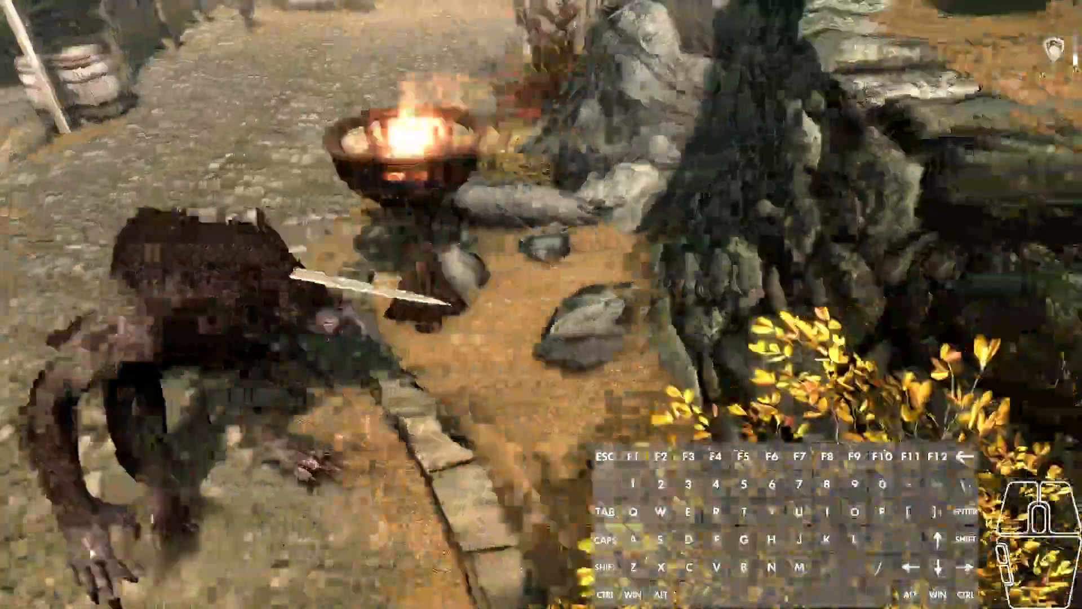
key("w")
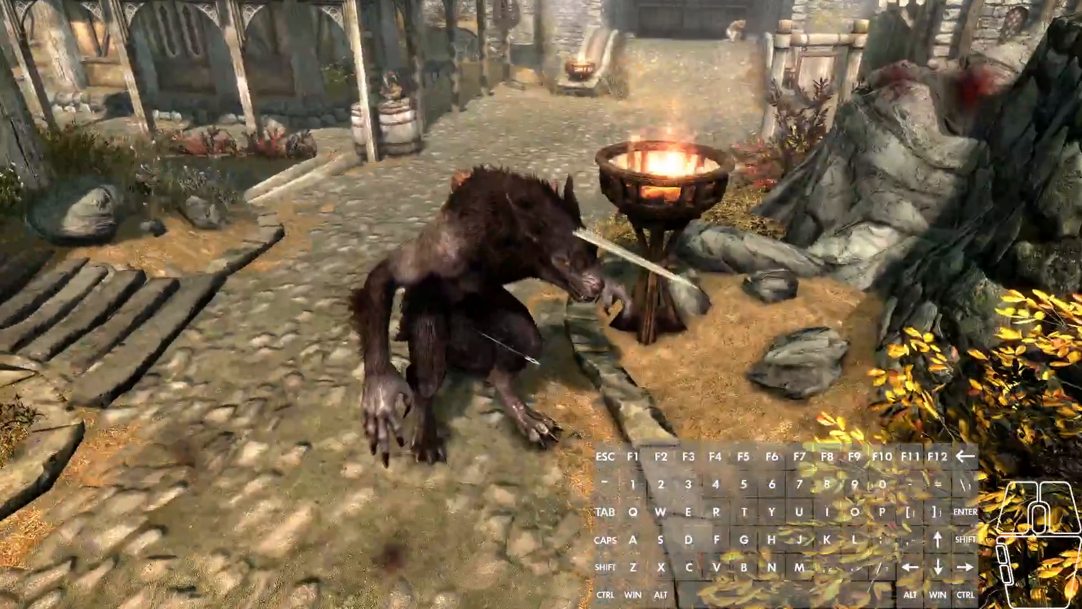
key("grave")
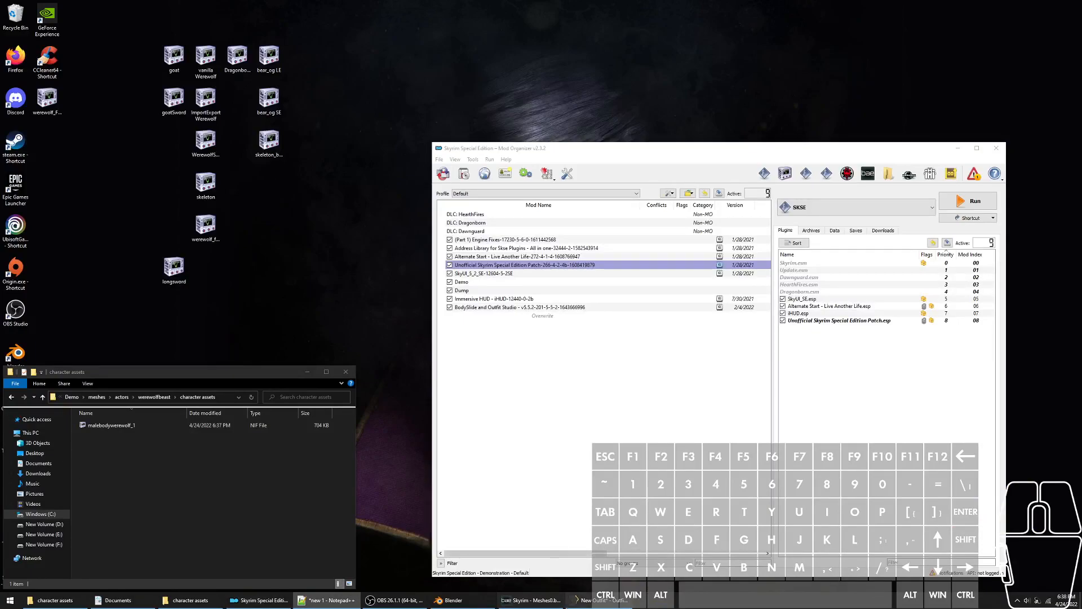
Switch to Outfit Studio and unload the werewolf project
left_click(600, 599)
left_click_drag(641, 280, 660, 210)
scroll(660, 210, "down", 2)
left_click(660, 210)
key("ctrl+w")
key("Left")
key("Return")
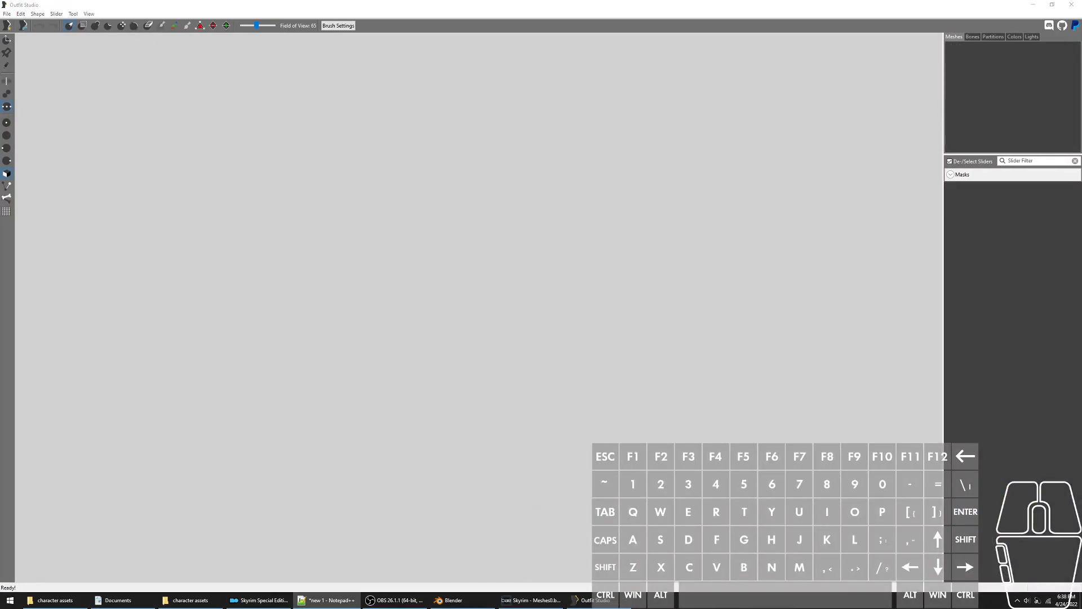
Shrink the Outfit Studio window and load the bear_og SE mesh from the desktop into it
left_click(473, 343)
left_click(422, 3)
double_click(423, 3)
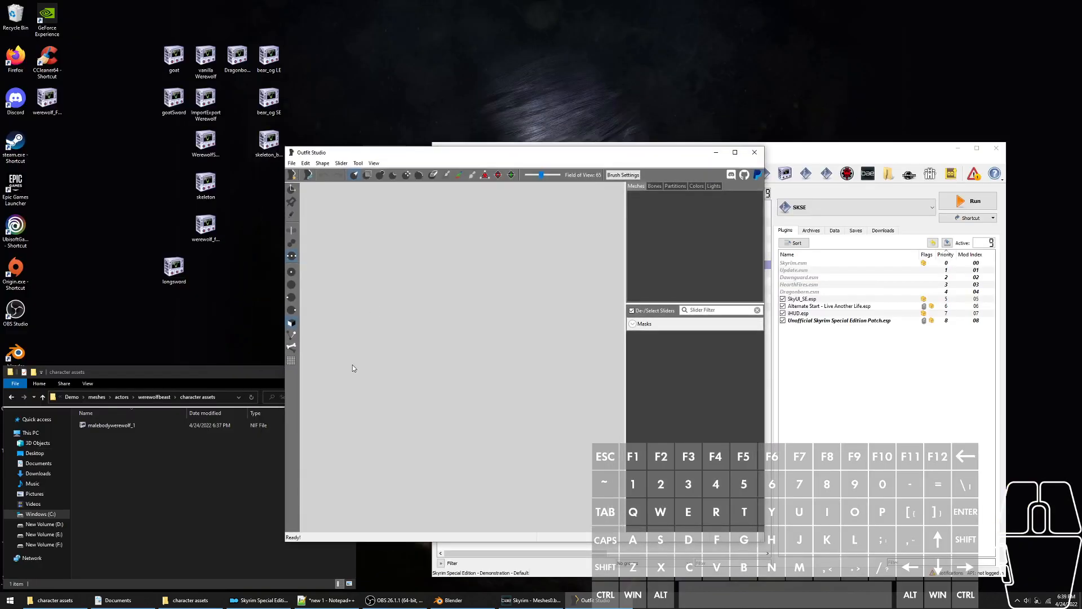
left_click(281, 63)
left_click_drag(269, 101, 480, 316)
right_click_drag(480, 316, 596, 317)
left_click_drag(451, 231, 481, 324)
mouse_move(496, 322)
right_mouse_down()
mouse_move(473, 322)
mouse_move(502, 310)
right_mouse_up()
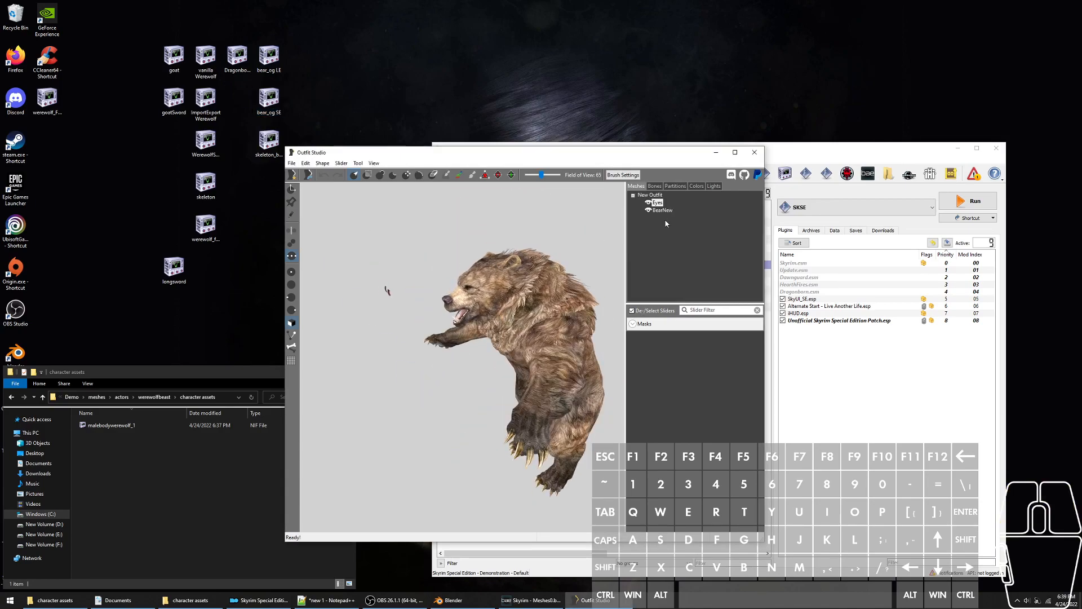
Remove the skinning from the bear model and check where its eyes sit relative to the head
left_click(323, 164)
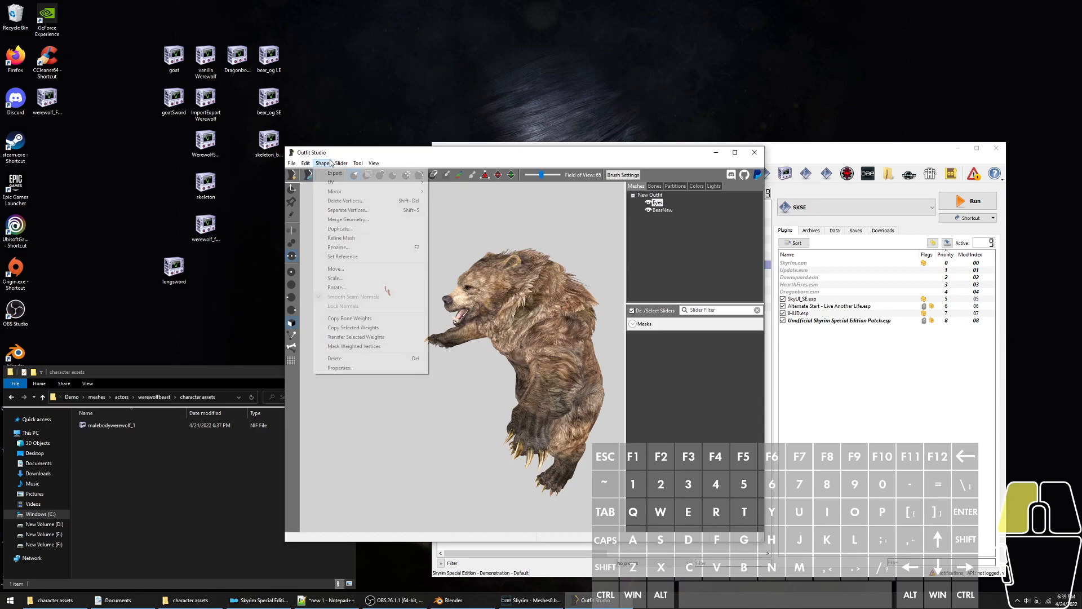
left_click(305, 164)
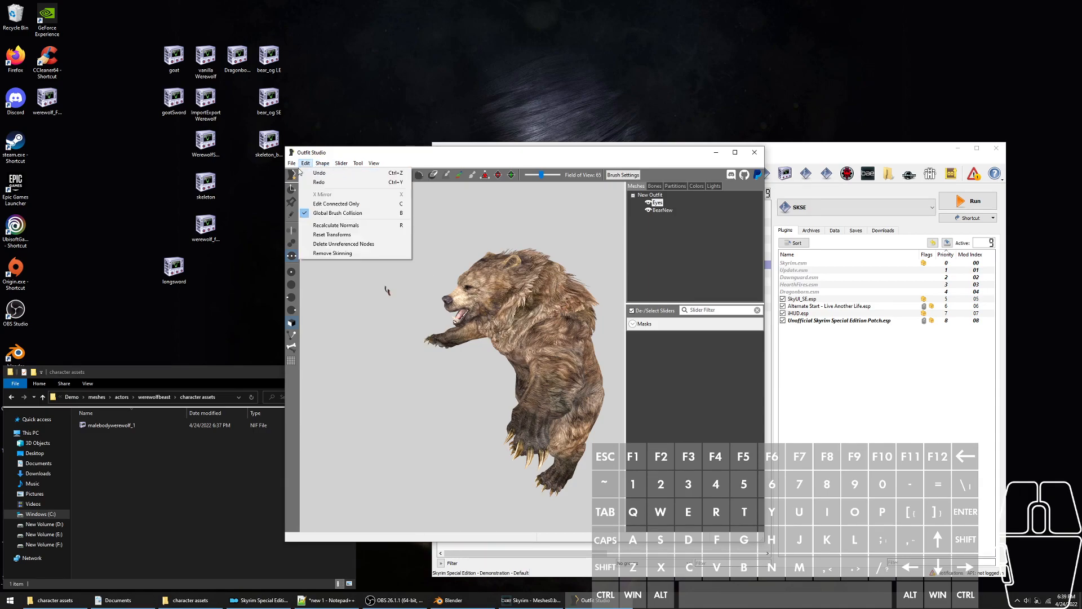
left_click(364, 254)
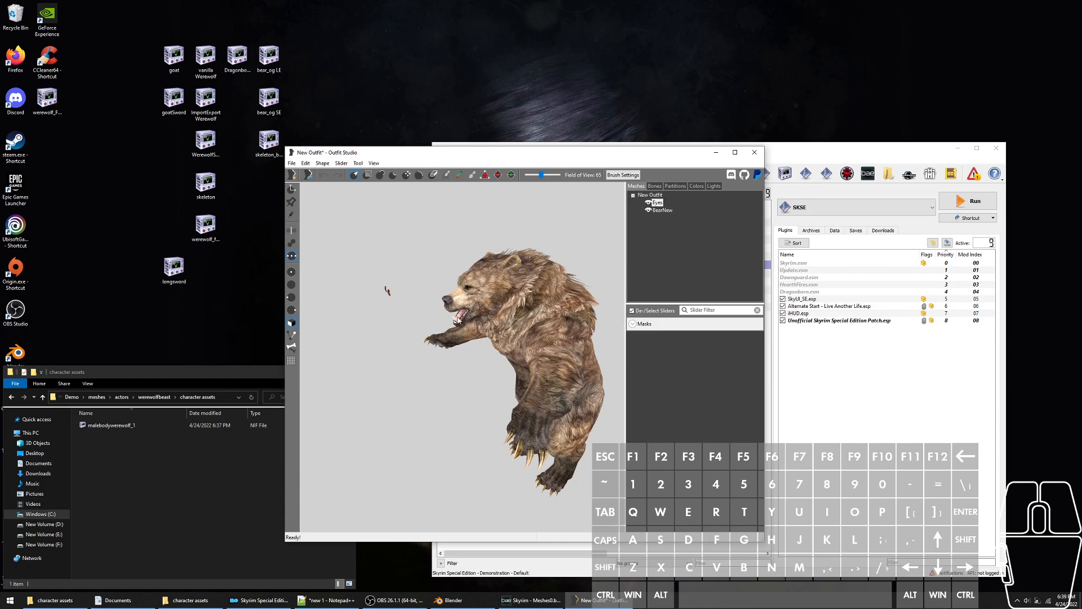
scroll(374, 292, "up", 1)
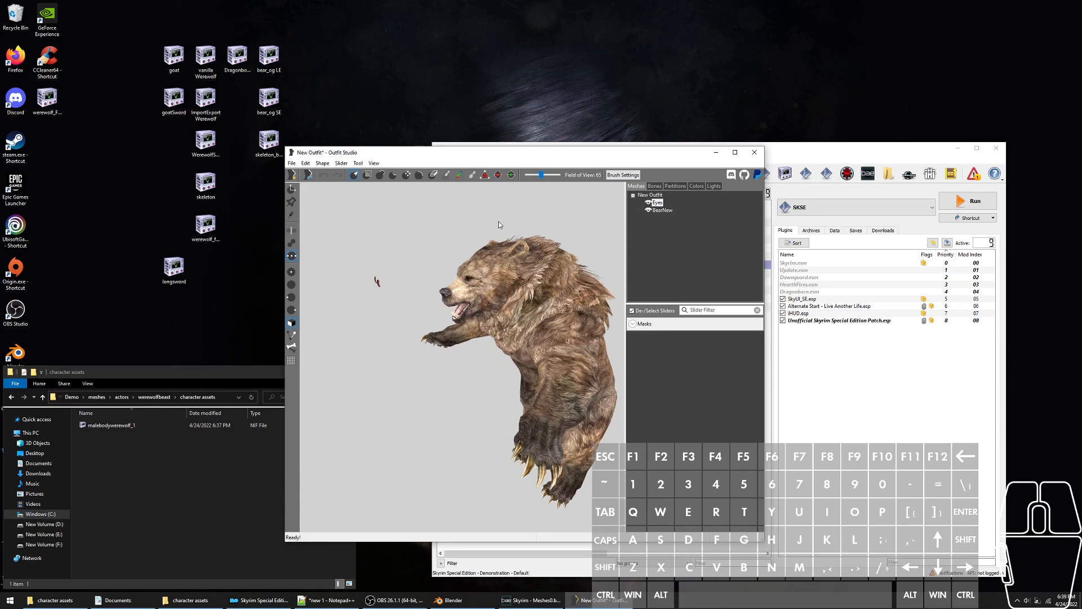
scroll(404, 245, "up", 1)
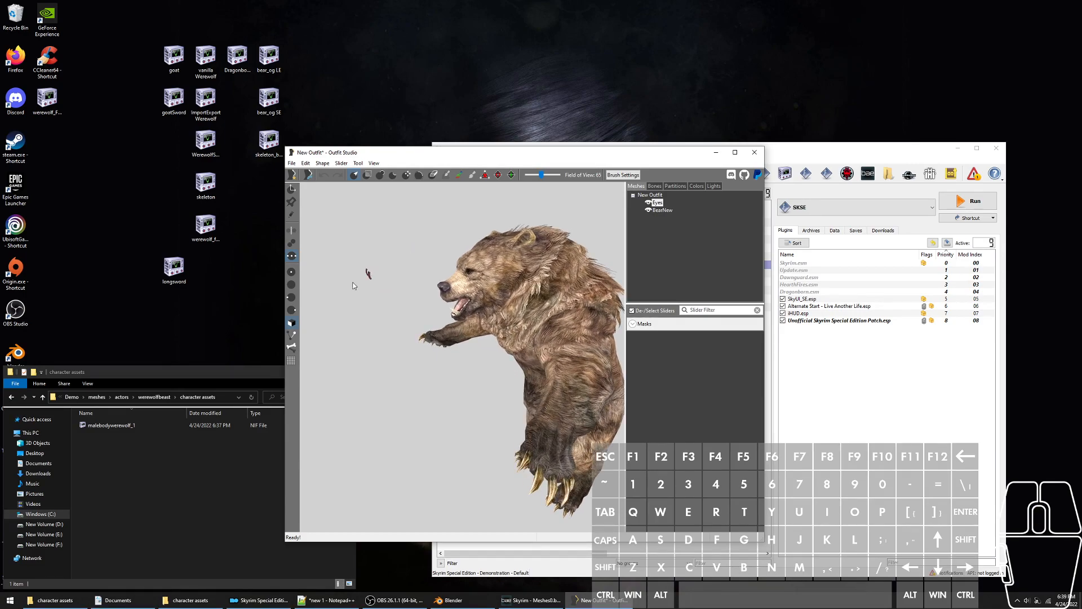
scroll(401, 275, "up", 1)
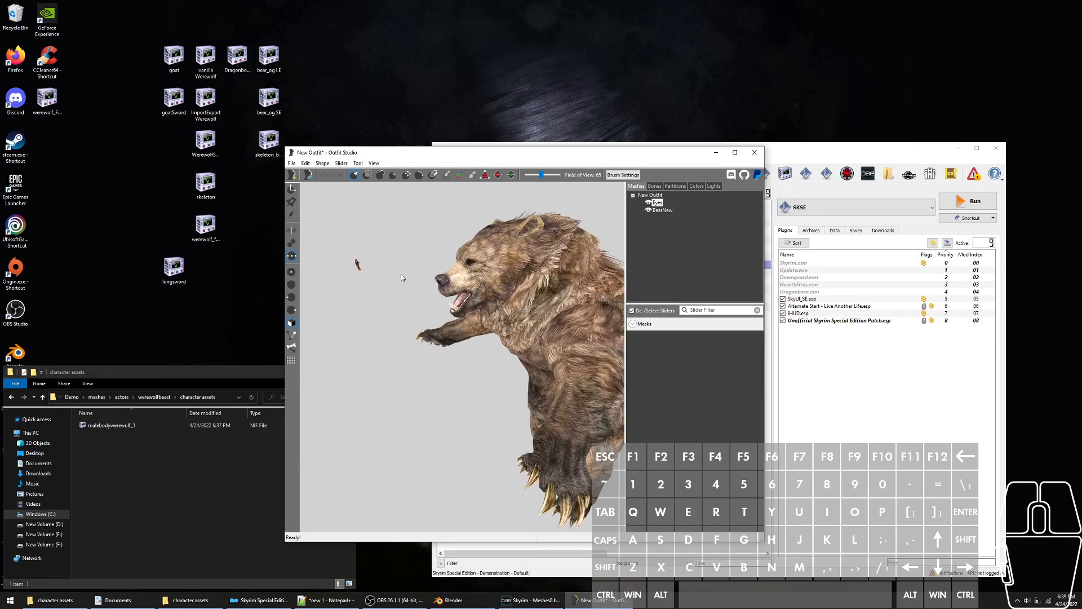
scroll(456, 243, "down", 1)
left_click(457, 246)
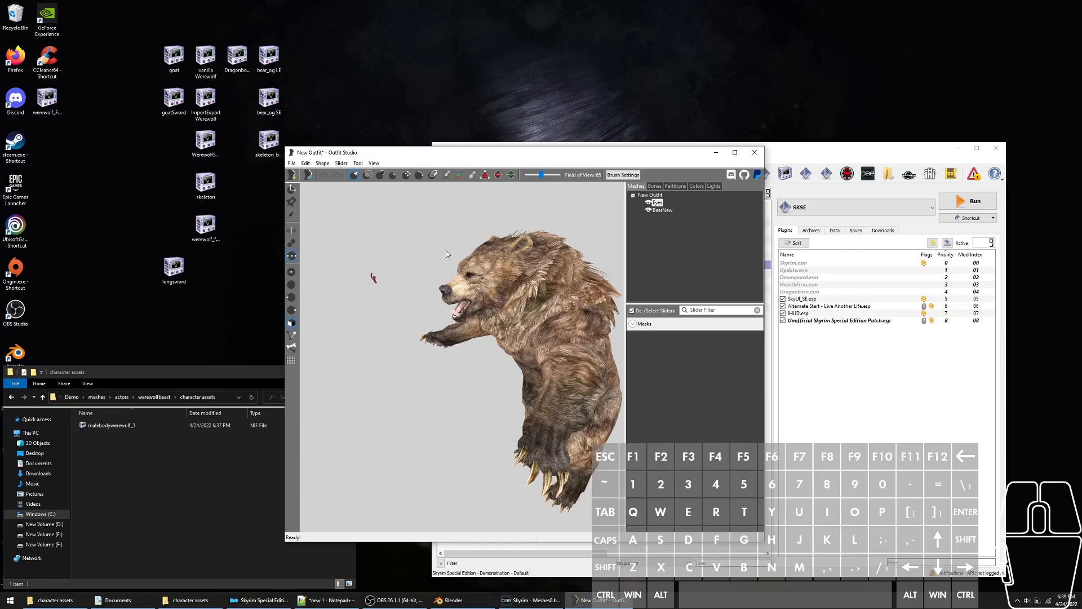
Unload the bear project and minimize Outfit Studio
key("ctrl+w")
key("Left")
key("Return")
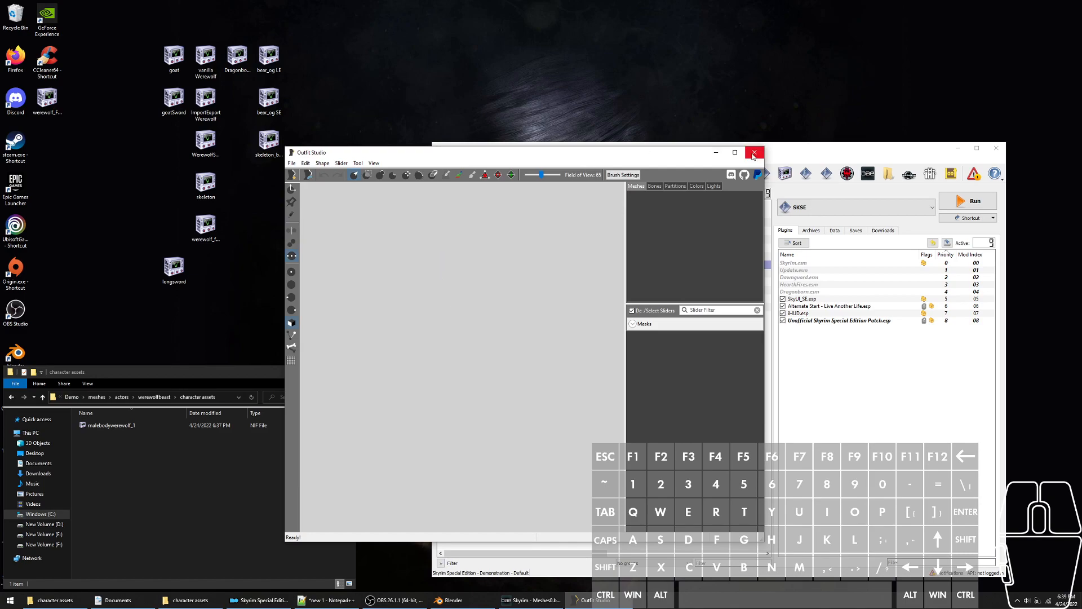
left_click(716, 152)
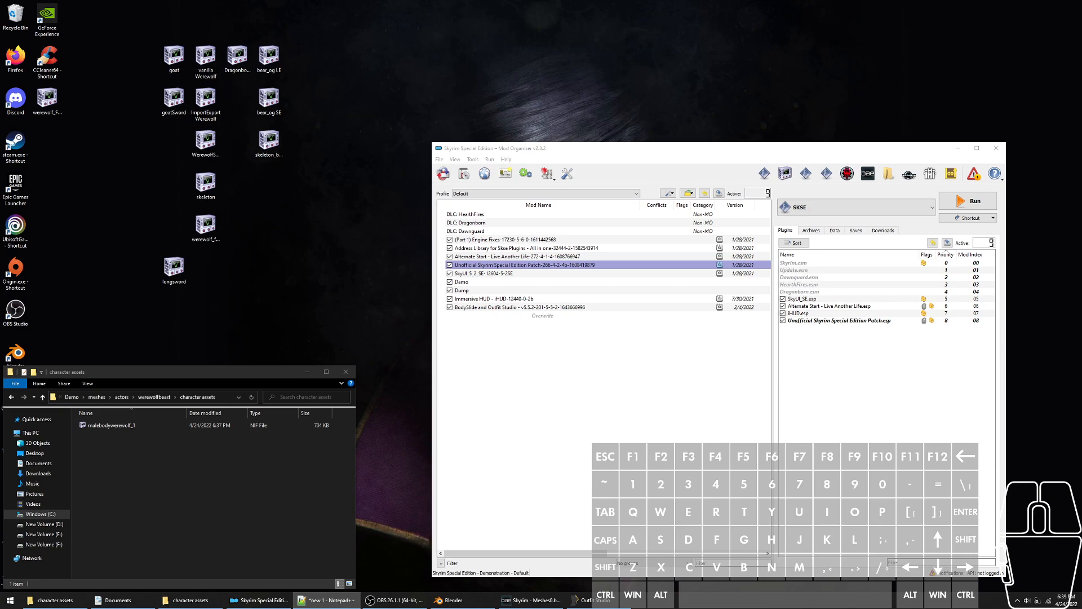
Switch to Blender and delete the vanilla Werewolf.nif and ImportExport Werewolf.nif collections with their whole hierarchies
left_click(453, 600)
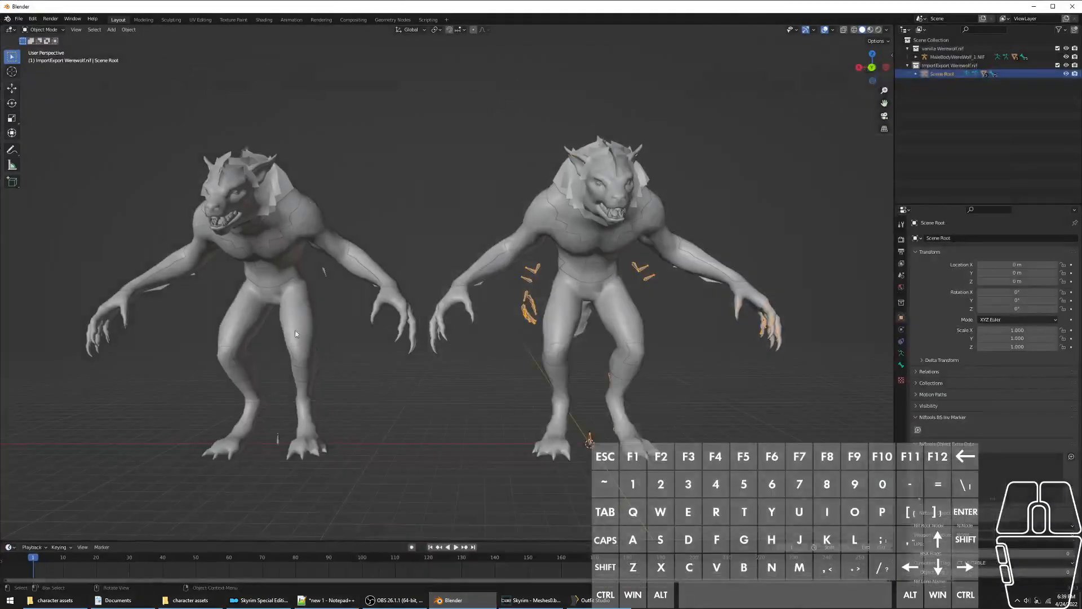
right_click(944, 52)
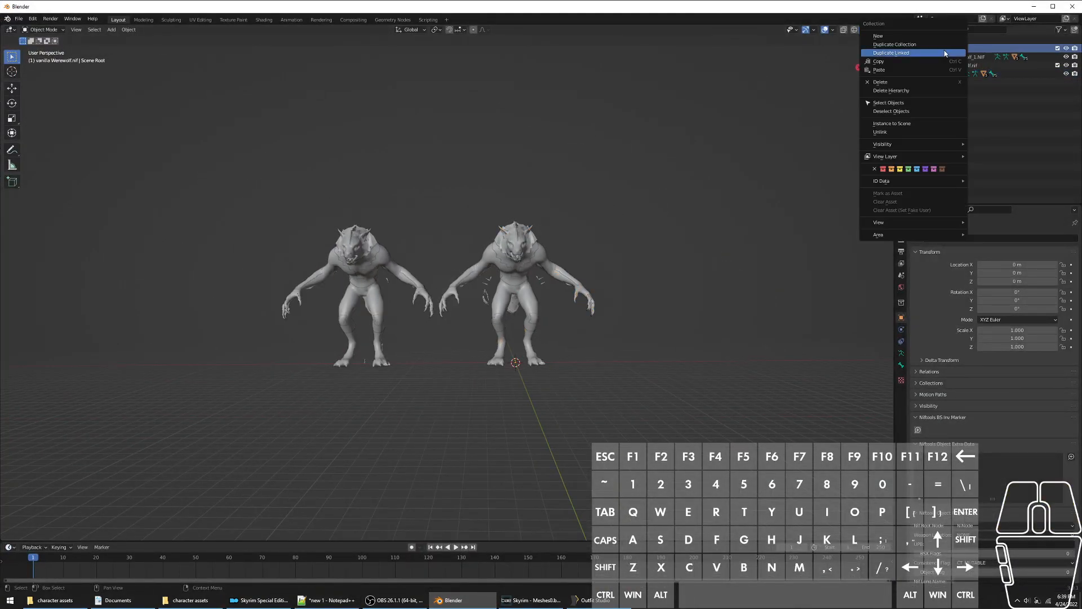
left_click(896, 90)
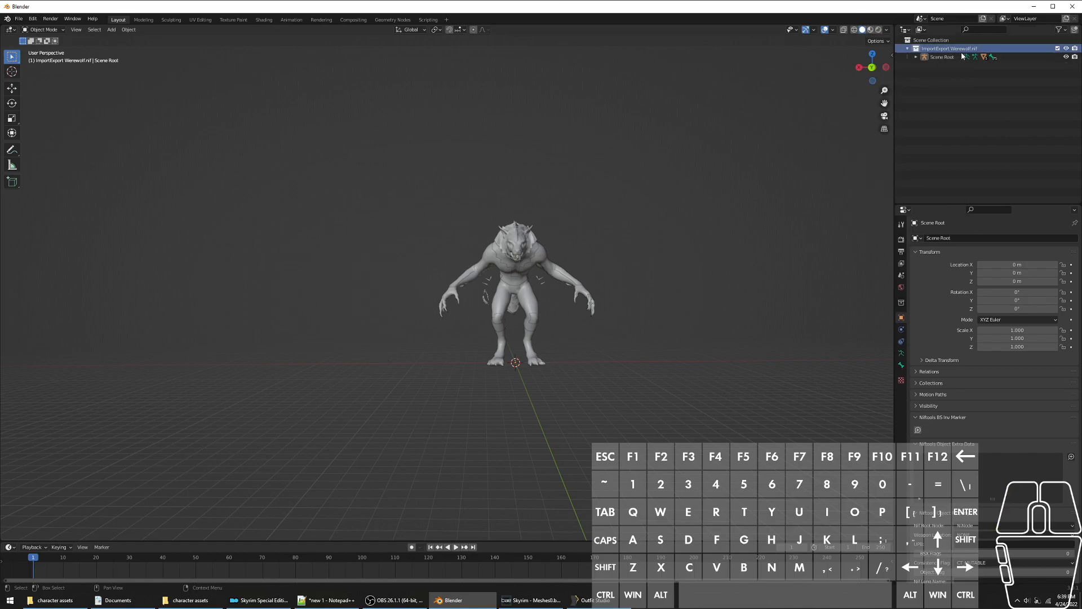
right_click(961, 52)
left_click(958, 90)
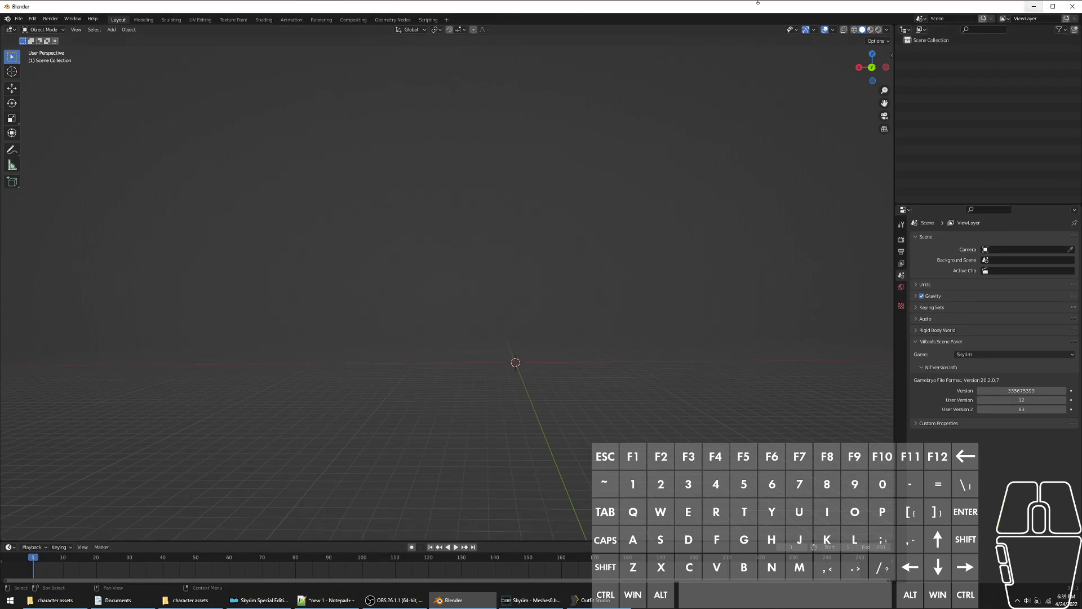
left_click(660, 11)
left_click_drag(660, 11, 646, 152)
double_click(646, 152)
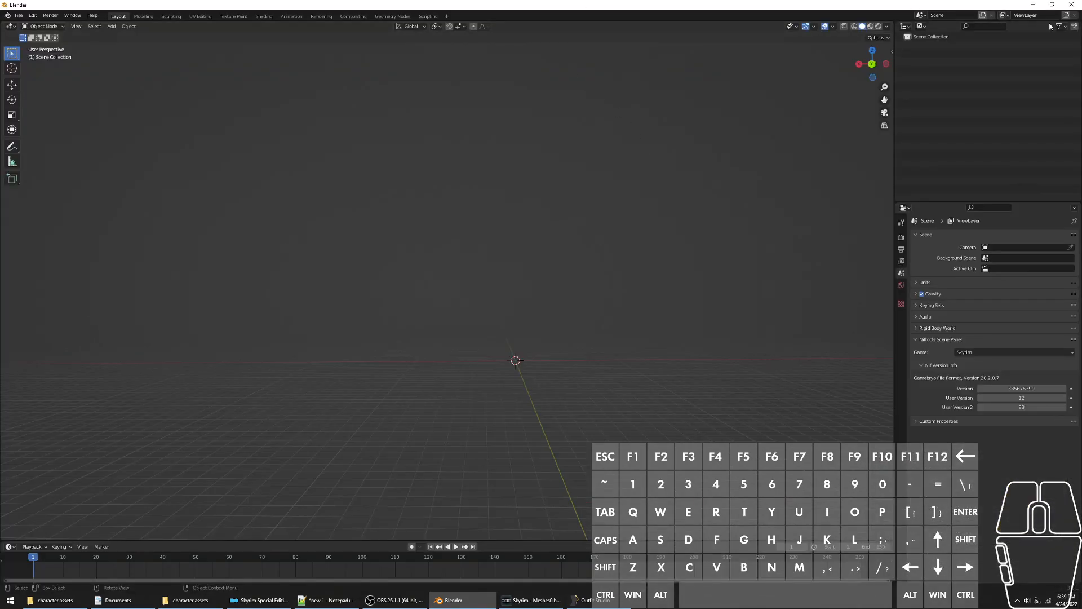
left_click(1048, 7)
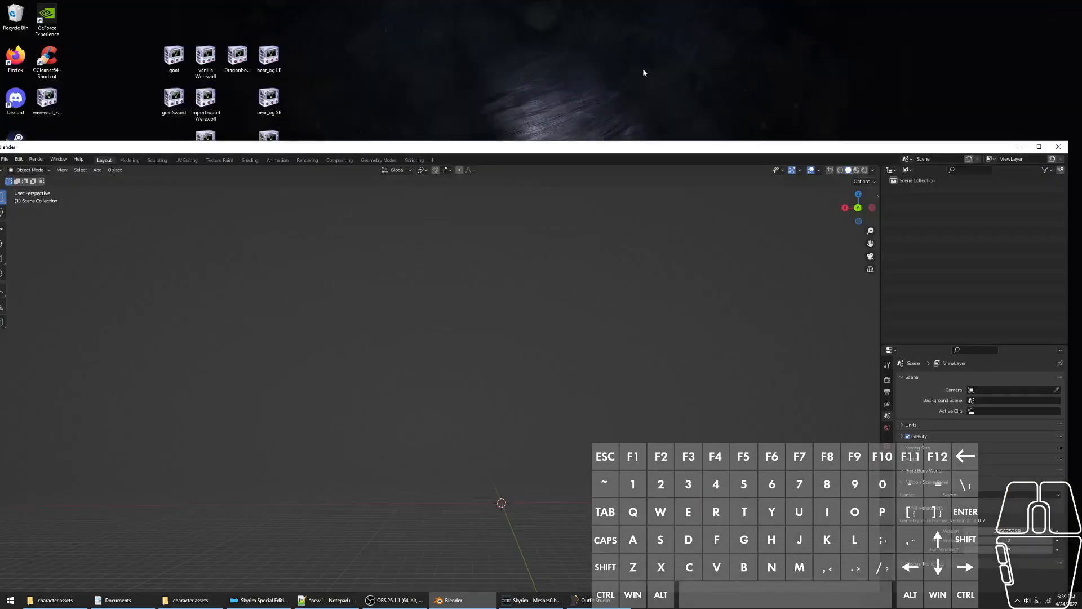
left_click(1038, 147)
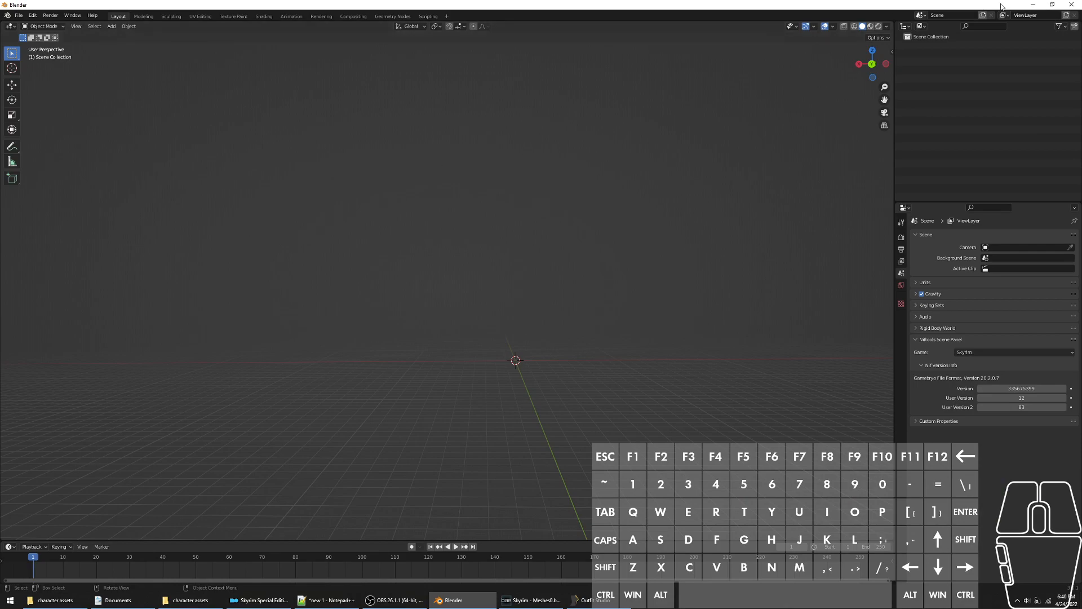
left_click(1033, 5)
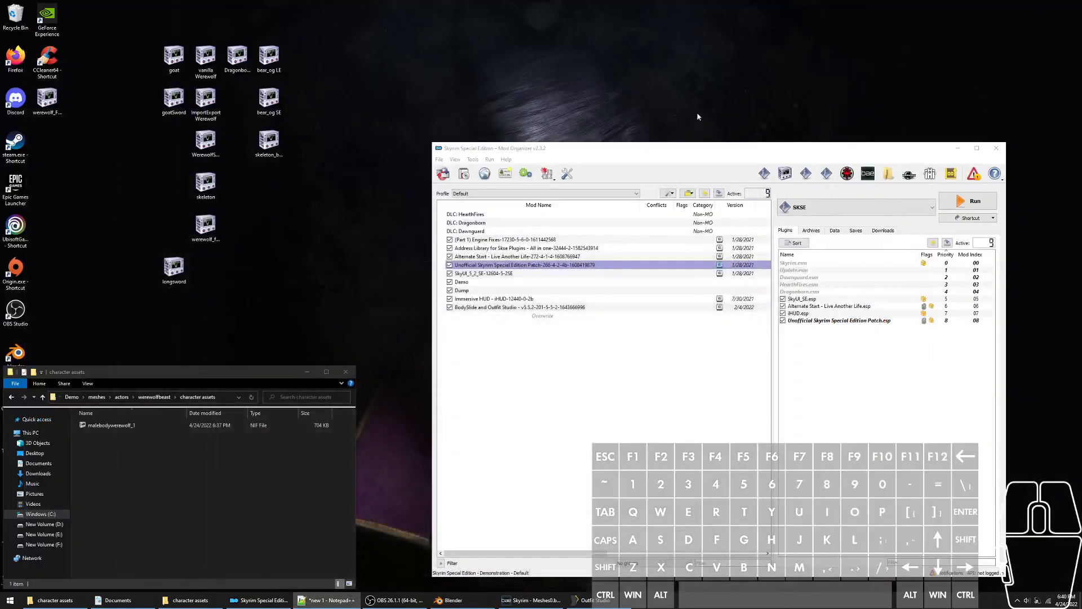
left_click(233, 242)
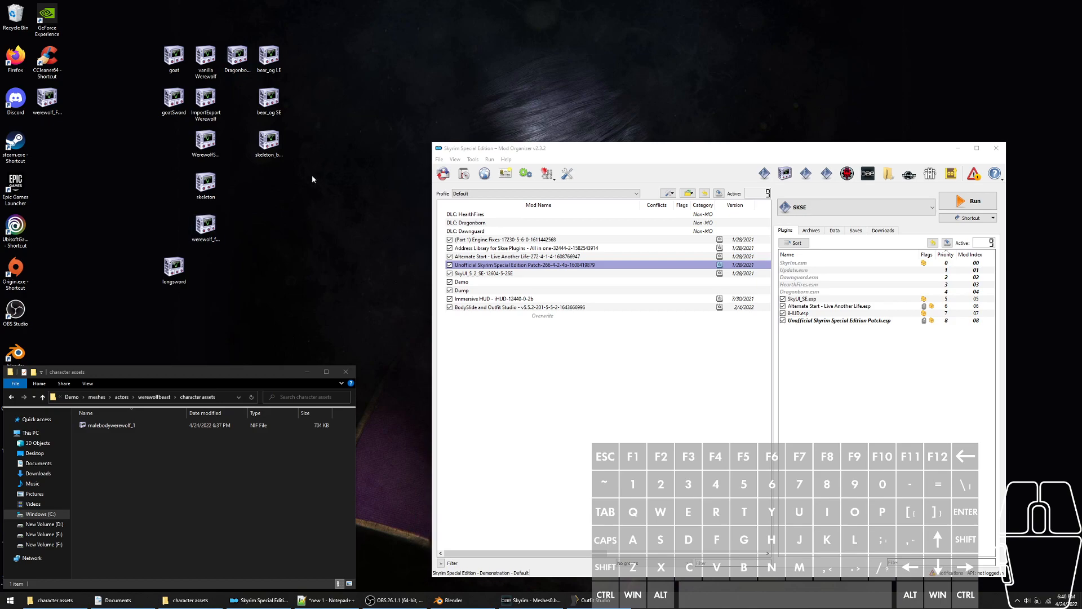
left_click(449, 600)
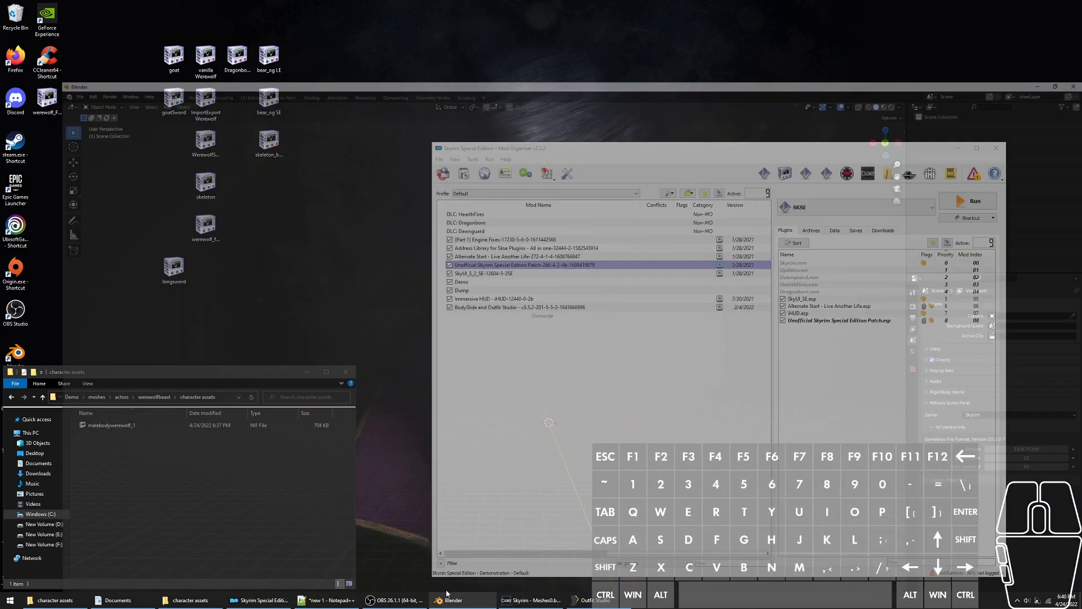
double_click(576, 2)
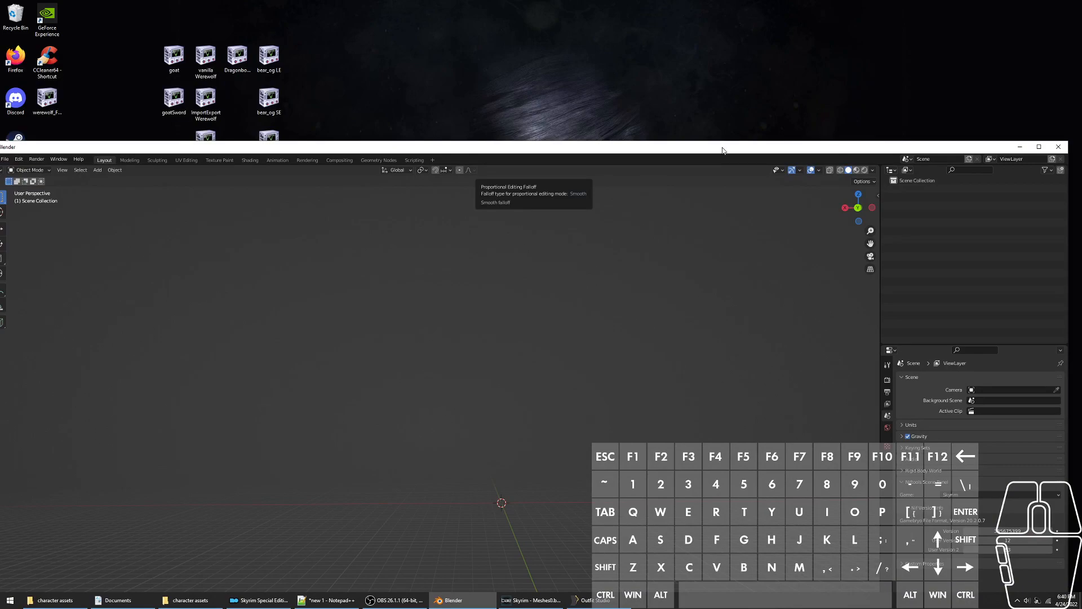
double_click(697, 147)
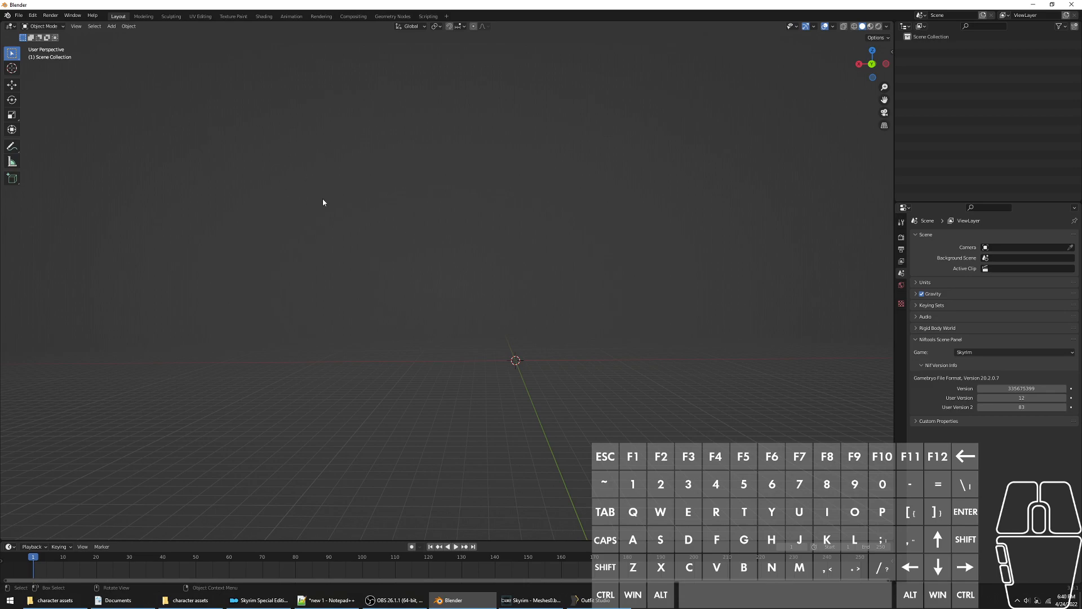
Import bear_og LE.nif from the desktop using the NetImmerse/Gamebryo (.nif) importer
left_click(18, 15)
mouse_move(67, 129)
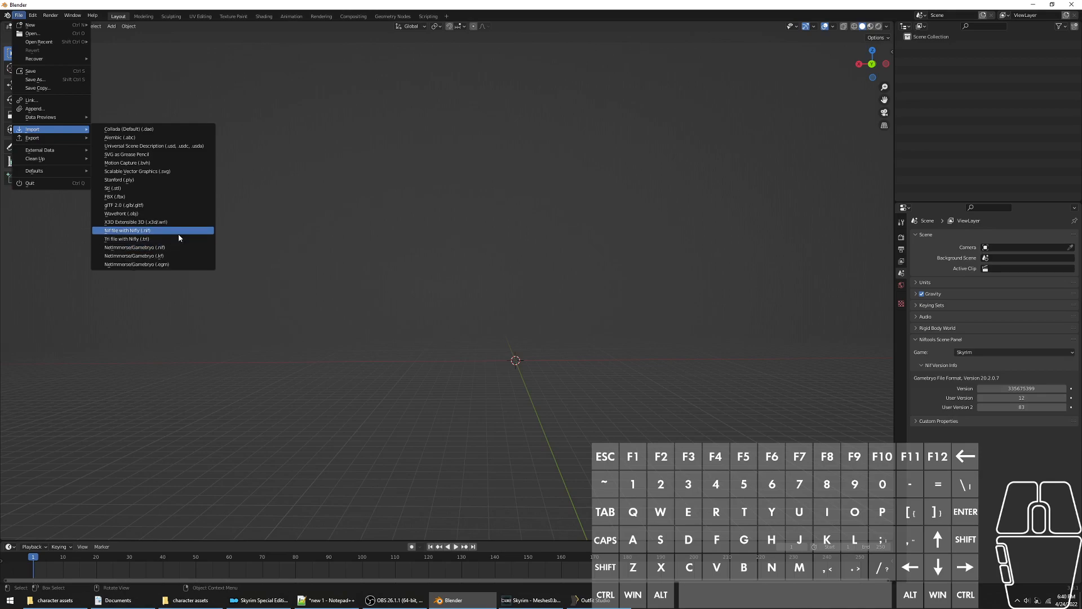
left_click(150, 247)
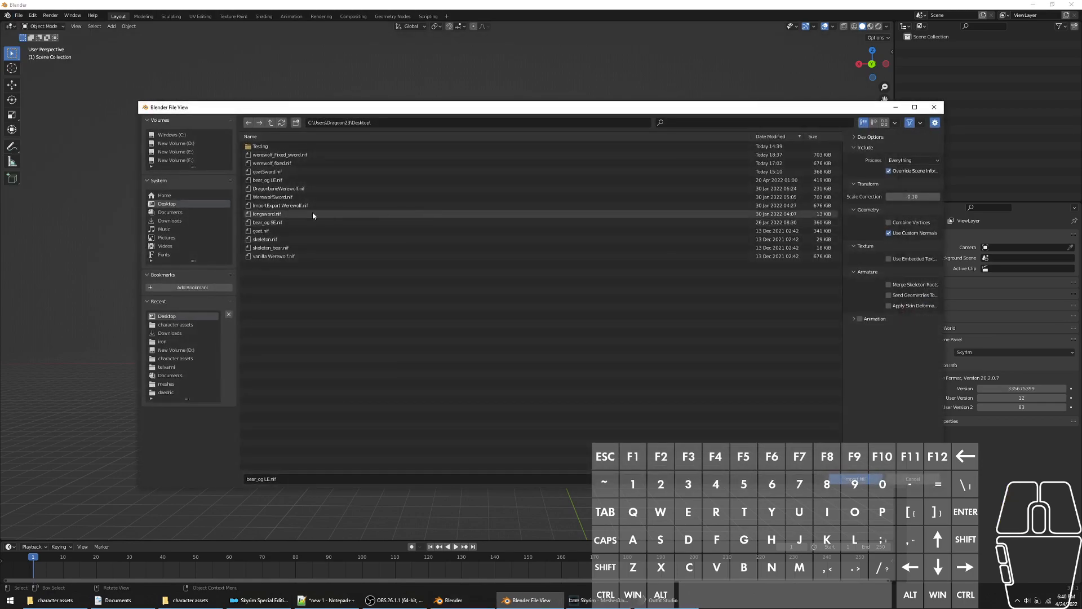
left_click(327, 180)
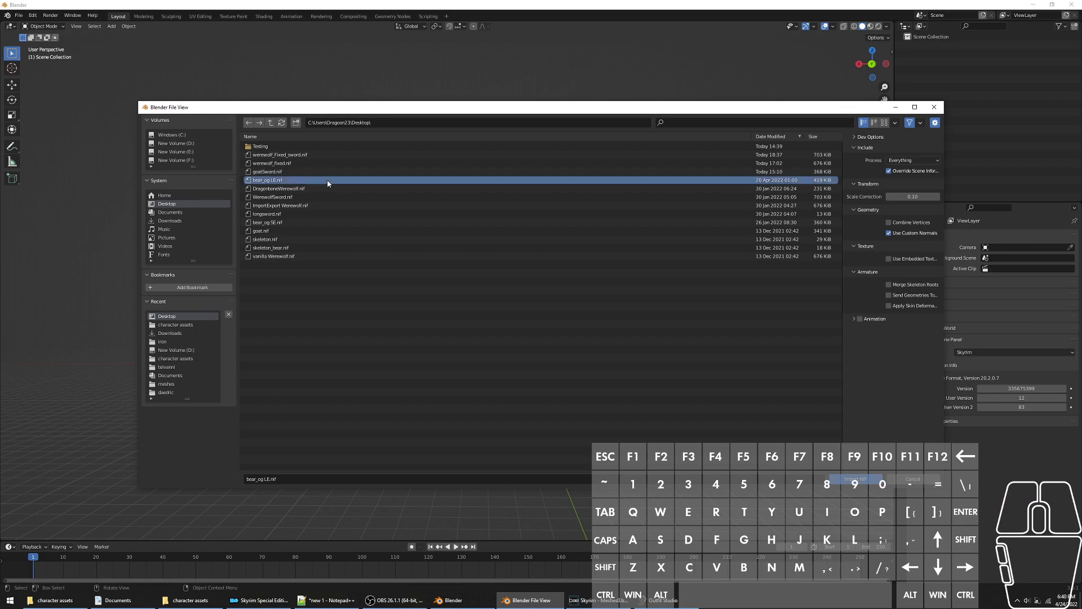
double_click(327, 181)
scroll(603, 365, "down", 1)
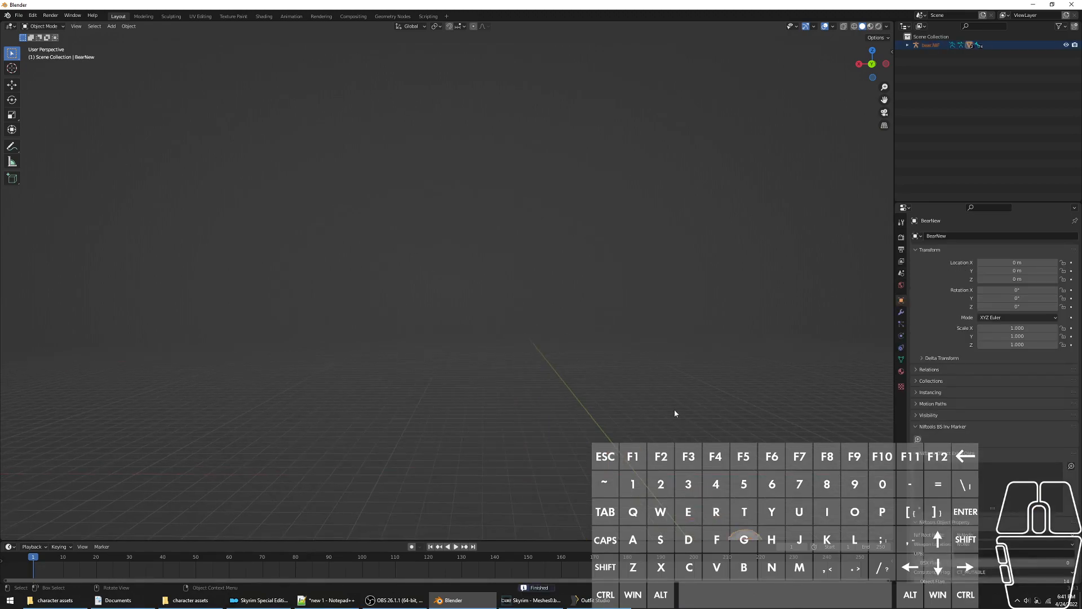
Examine the imported bear mesh and its armature from several angles
left_click_drag(642, 439, 549, 387, "shift")
middle_click_drag(644, 411, 293, 425)
middle_click_drag(402, 434, 186, 259, "shift")
scroll(456, 304, "up", 7)
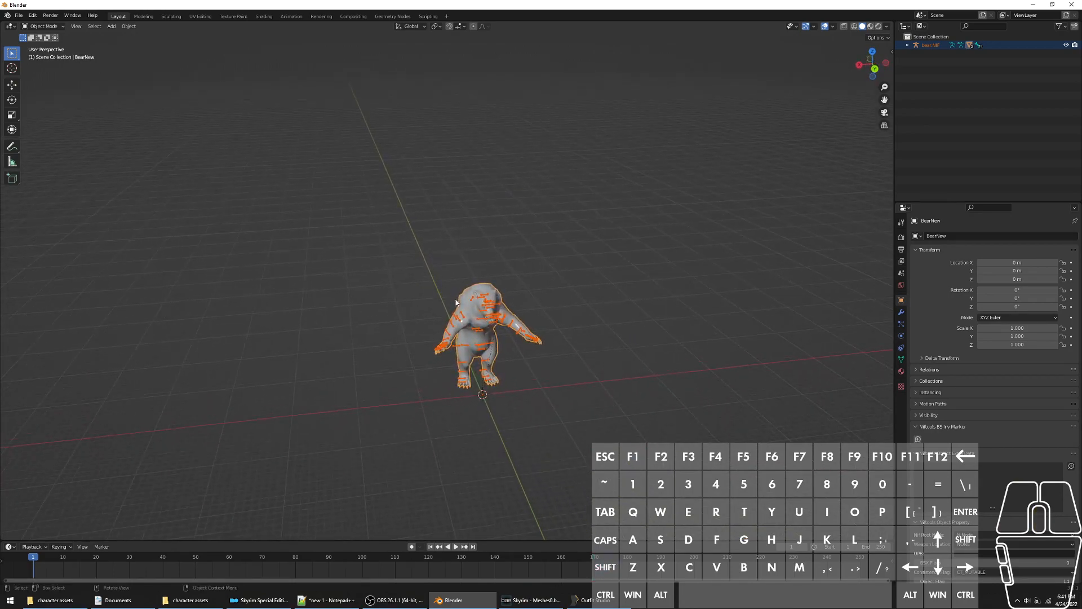
left_click_drag(664, 369, 684, 388)
middle_click_drag(685, 387, 783, 356)
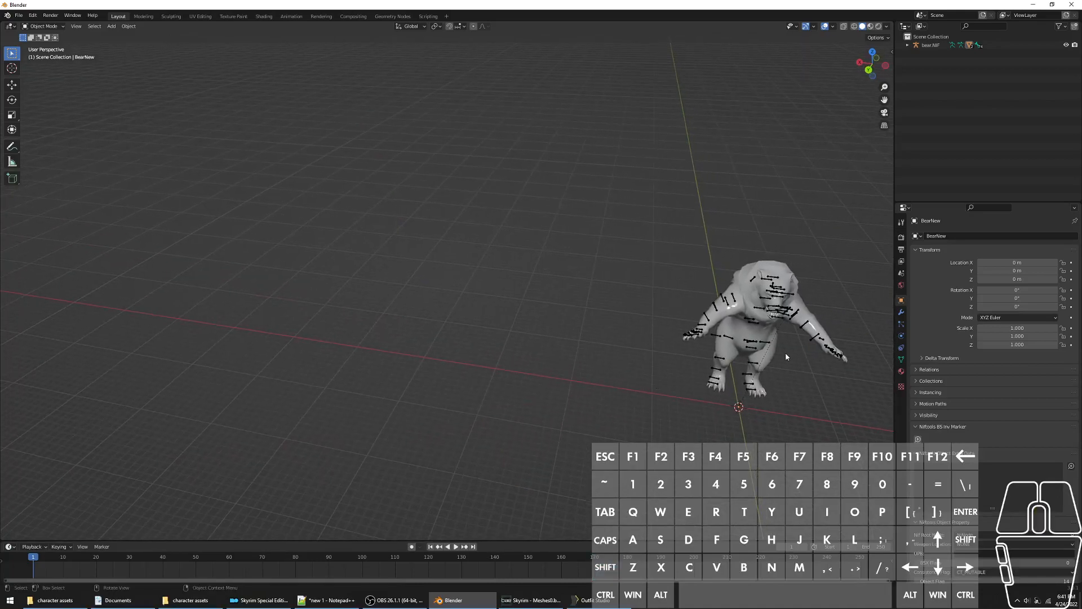
middle_click_drag(819, 301, 623, 348)
left_click_drag(622, 348, 757, 368)
left_click(757, 369)
Expand the bear armature's hierarchy and select its Eyes object
middle_click_drag(670, 304, 737, 350)
left_click(738, 283)
left_click(904, 50)
left_click(908, 45)
left_click(935, 79)
Examine where the Eyes object's origin sits relative to the bear and check its location values
middle_click_drag(750, 315, 686, 318)
middle_click_drag(363, 455, 542, 231, "shift")
scroll(372, 372, "down", 4)
scroll(338, 354, "down", 4)
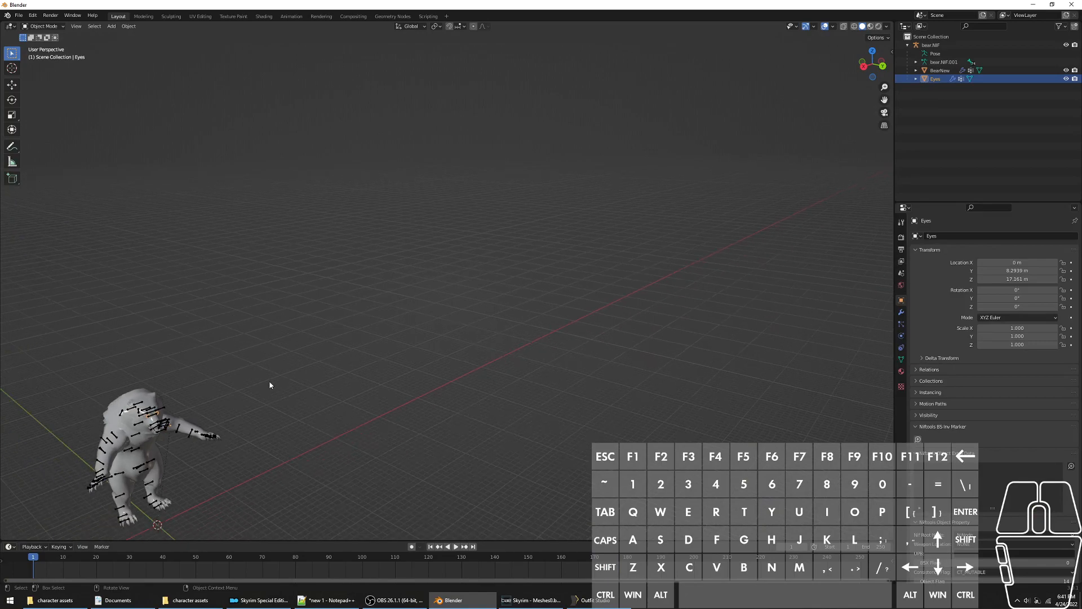
middle_click_drag(275, 413, 699, 163, "shift")
scroll(628, 204, "up", 7)
left_click(660, 203)
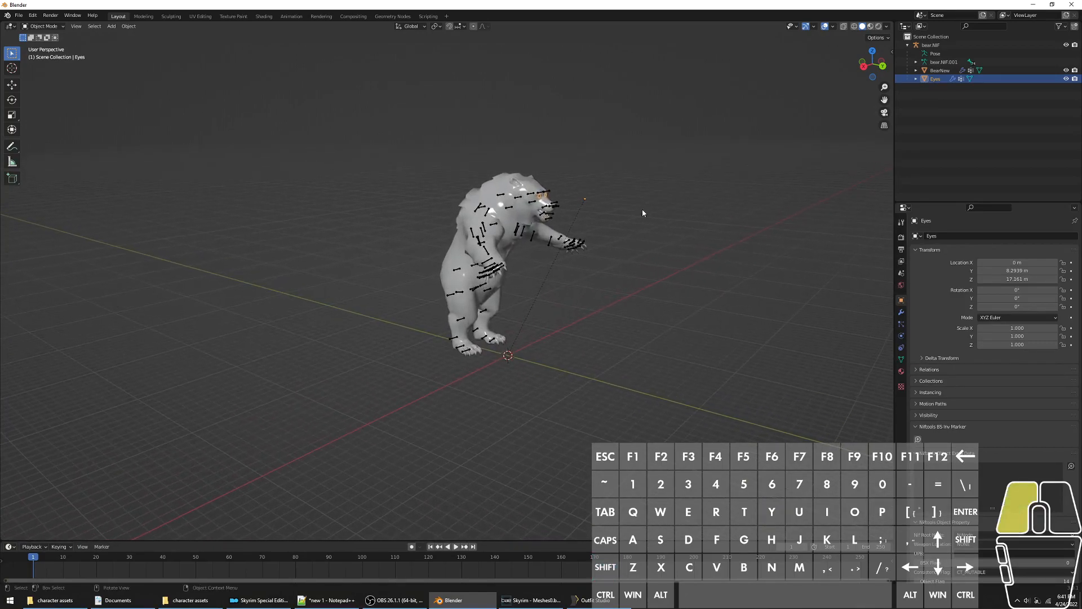
left_click(937, 78)
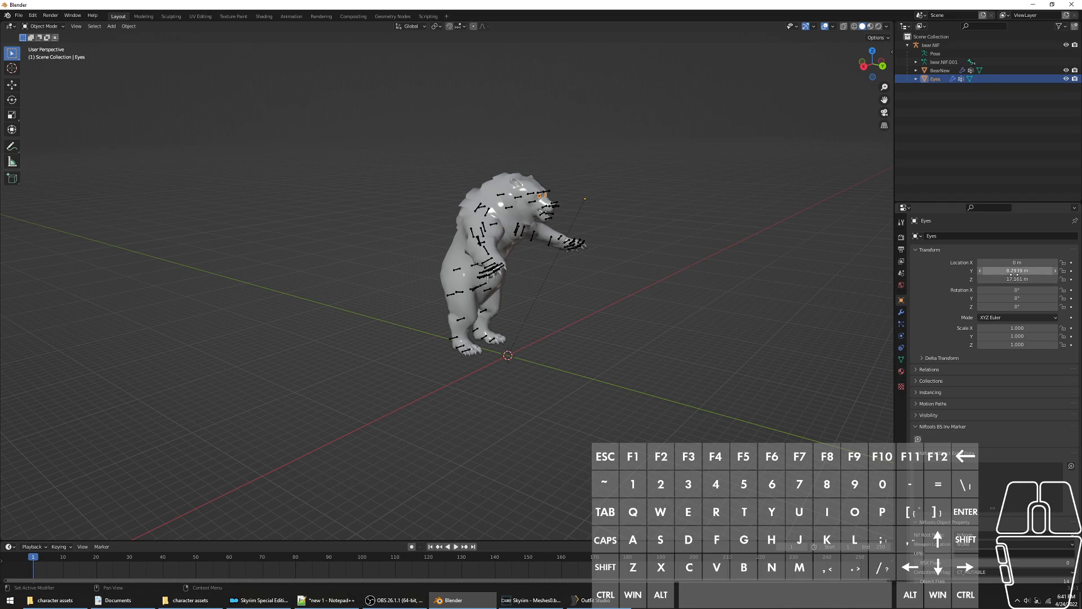
middle_click(623, 212)
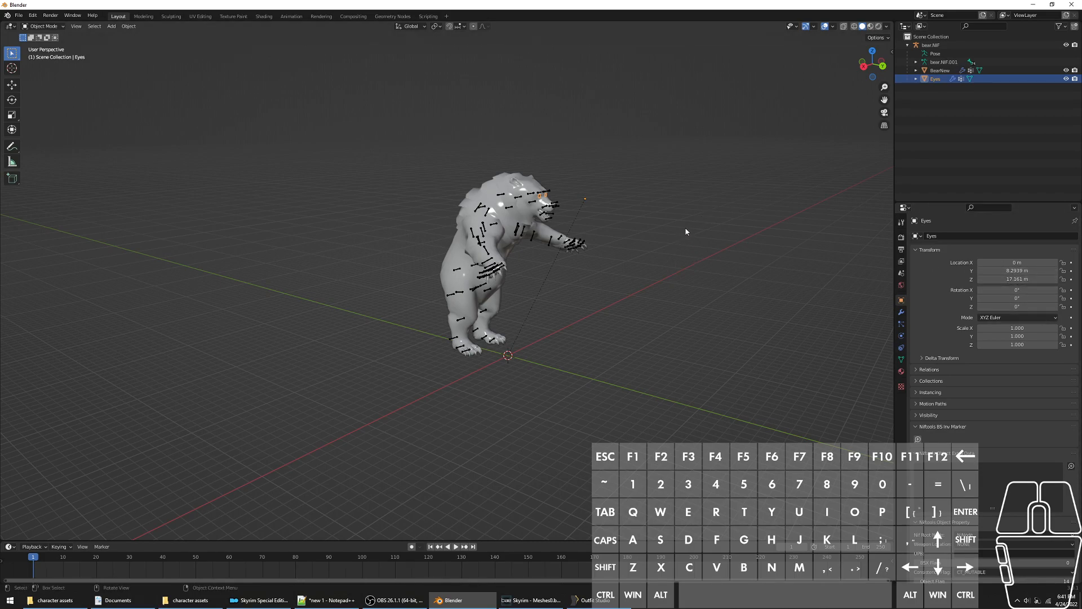
Bring up the options for applying transforms to the Eyes object
left_click(935, 79)
key("ctrl+a")
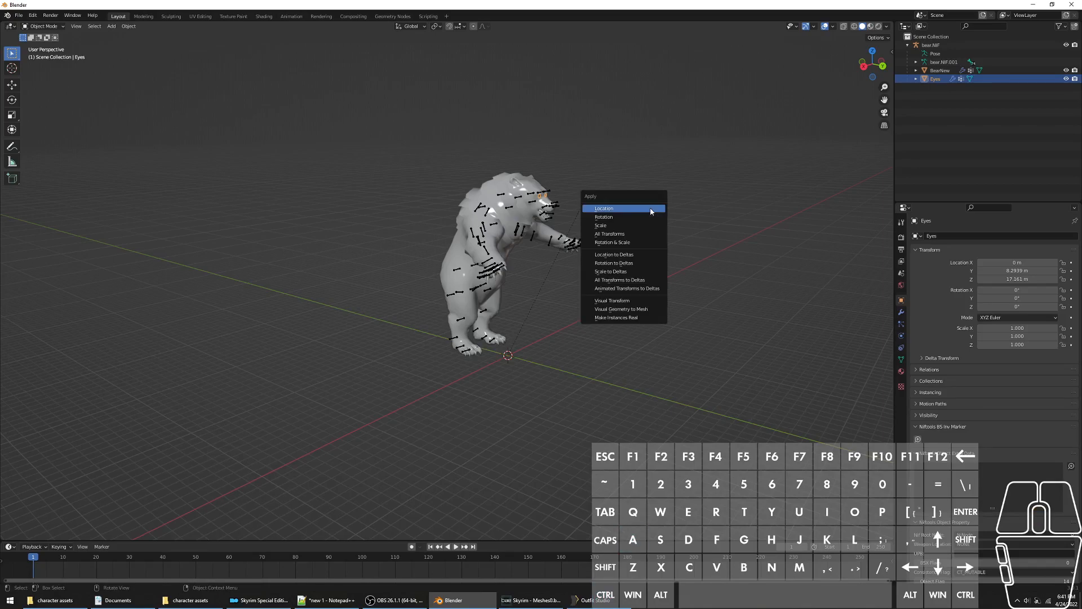
Apply the Eyes object's location and export the bear to the Desktop as a NetImmerse/Gamebryo .nif file named FixedBear
left_click(651, 208)
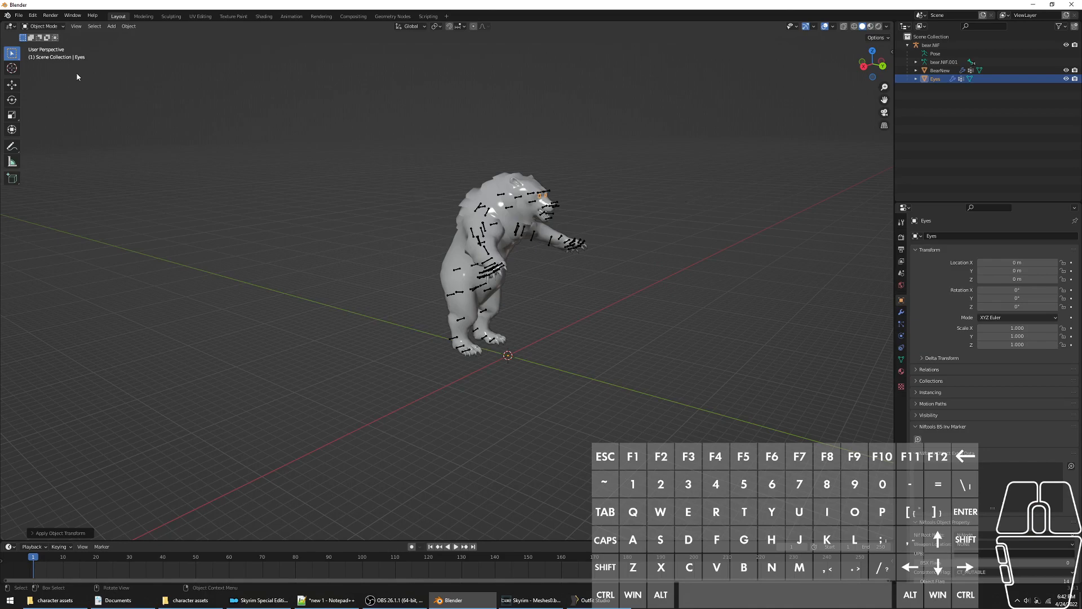
left_click(19, 15)
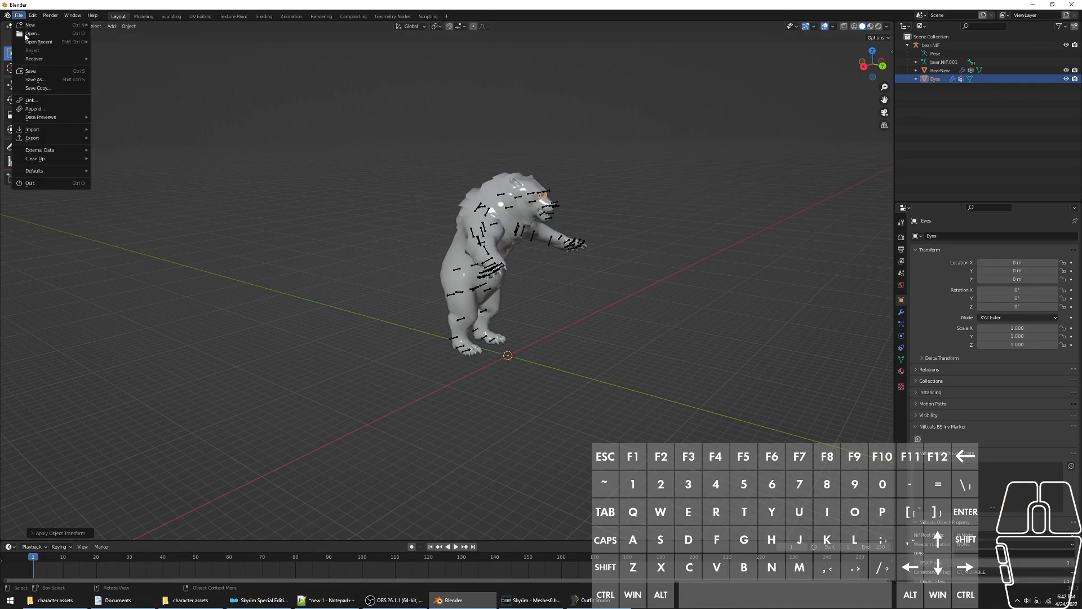
mouse_move(57, 138)
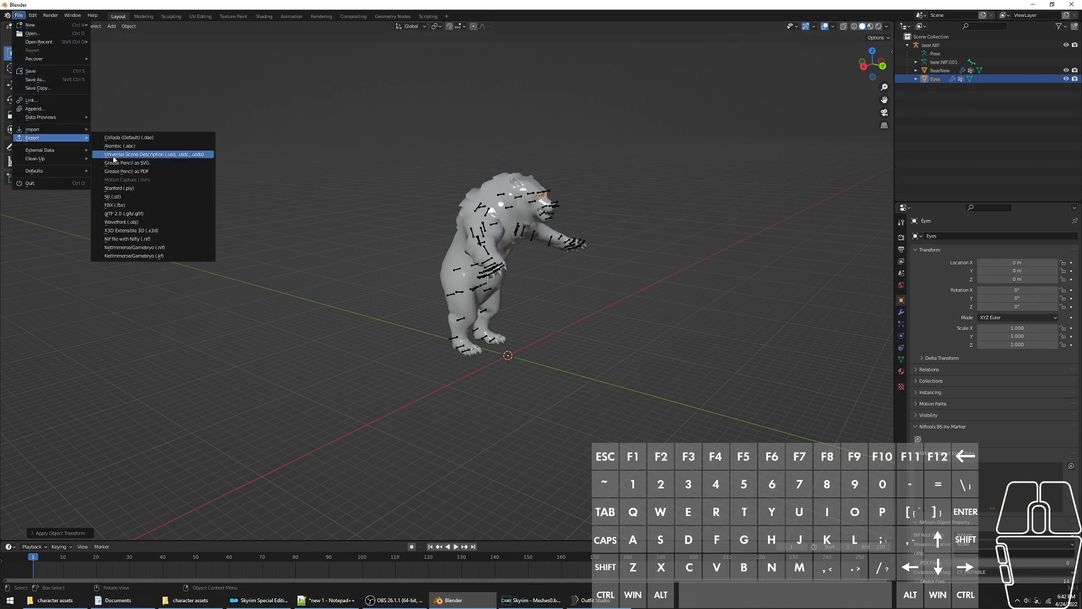
left_click(145, 250)
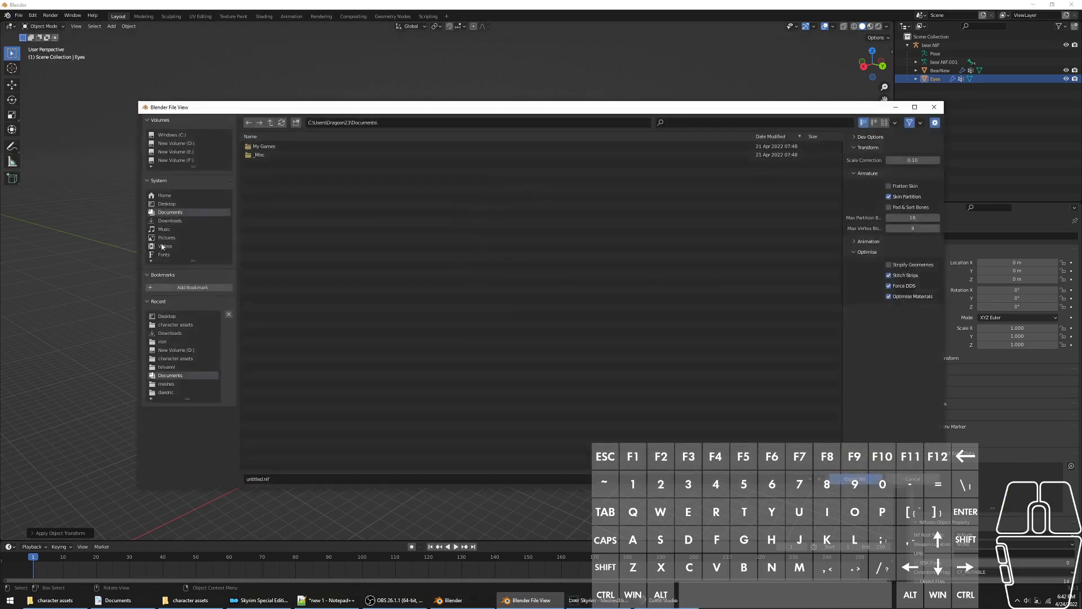
left_click(182, 136)
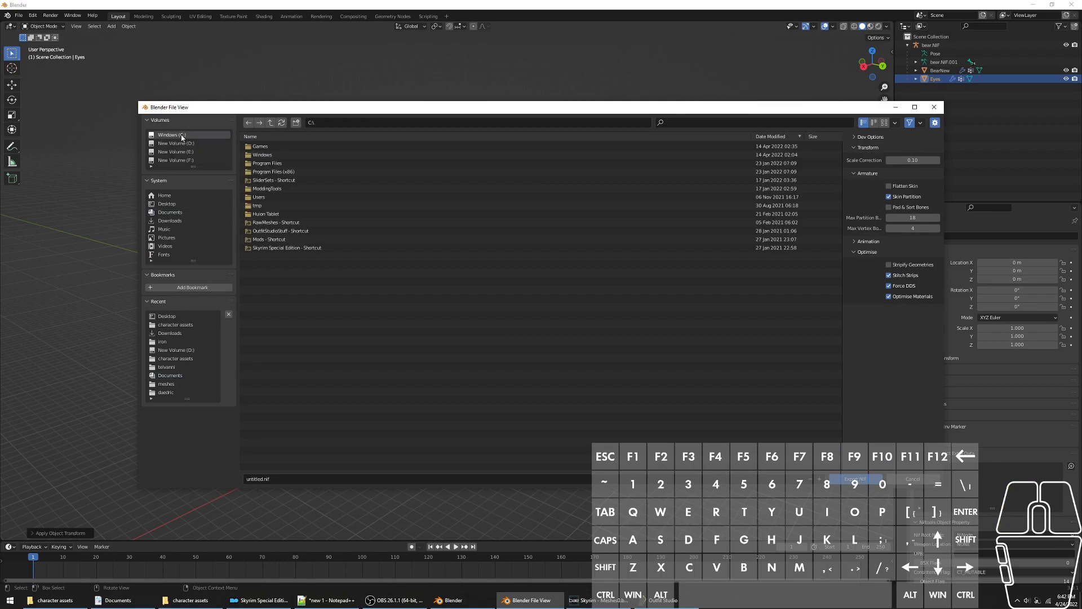
left_click(167, 203)
left_click(249, 479)
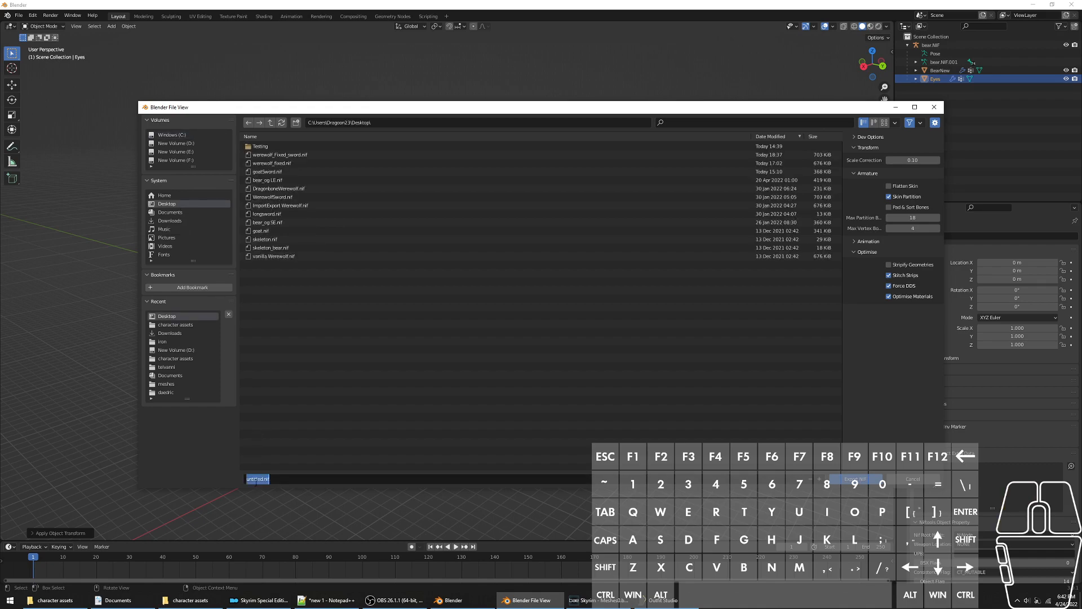
type("FixedBear")
key("Return")
left_click(856, 479)
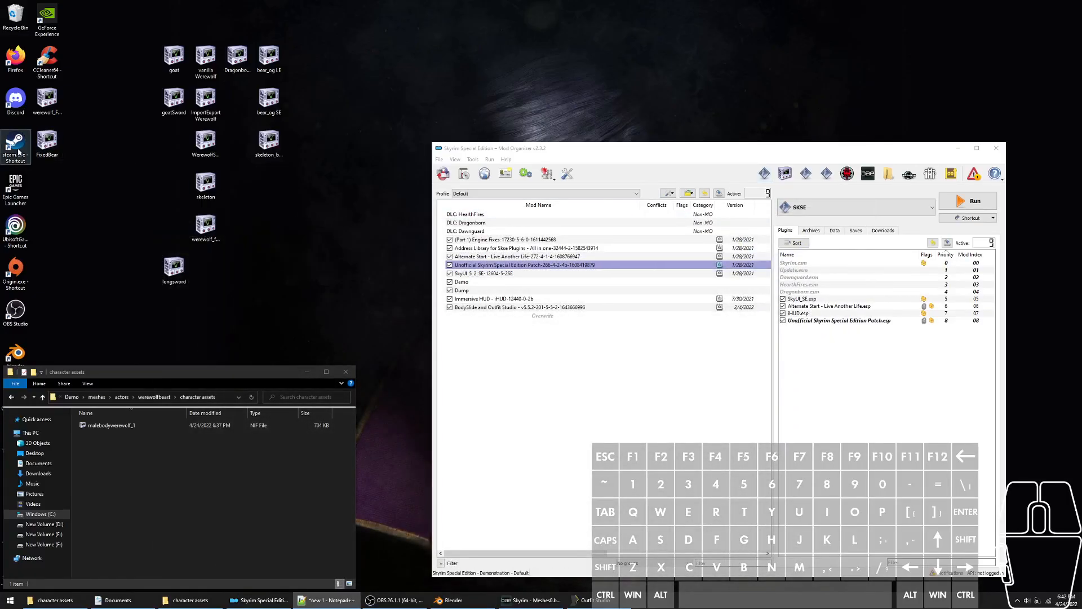
Switch to Outfit Studio and load the FixedBear file from the desktop, accepting optimization of Skyrim NIFs for SSE
left_click(589, 600)
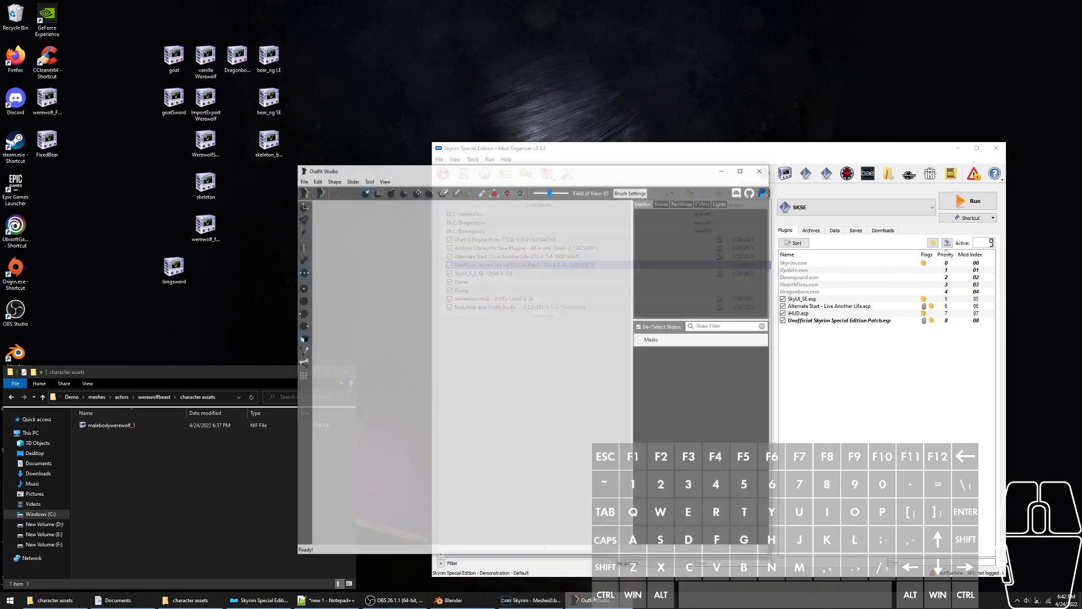
left_click(47, 142)
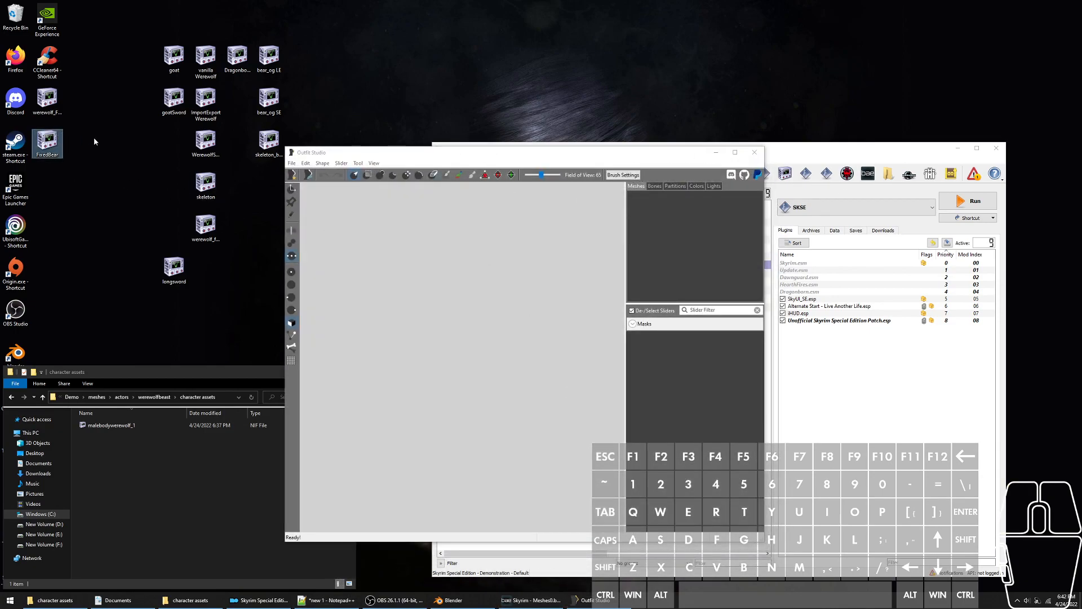
left_click(754, 153)
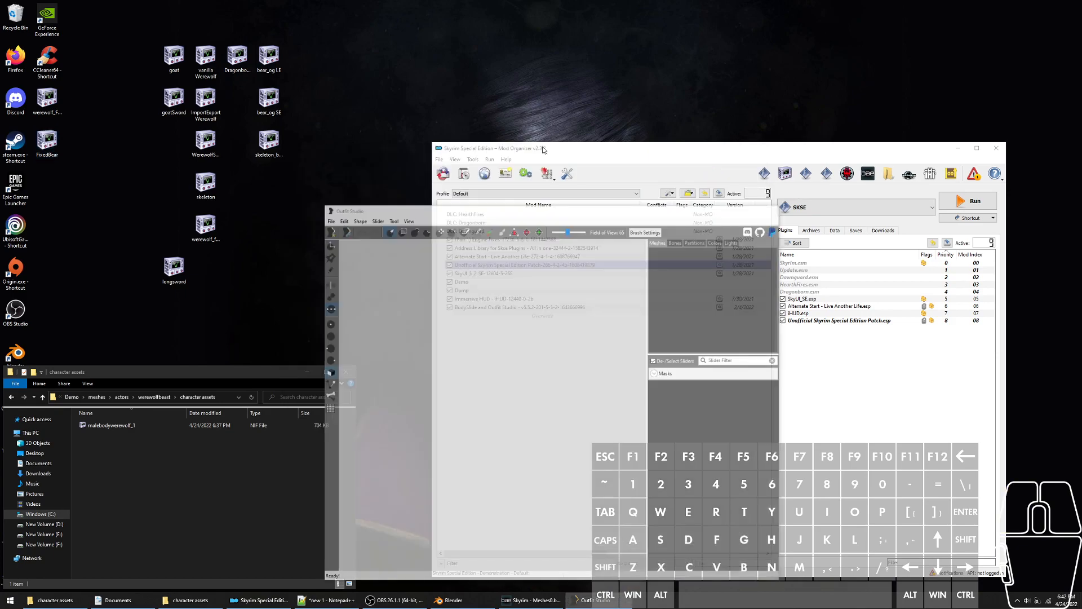
left_click_drag(51, 136, 517, 340)
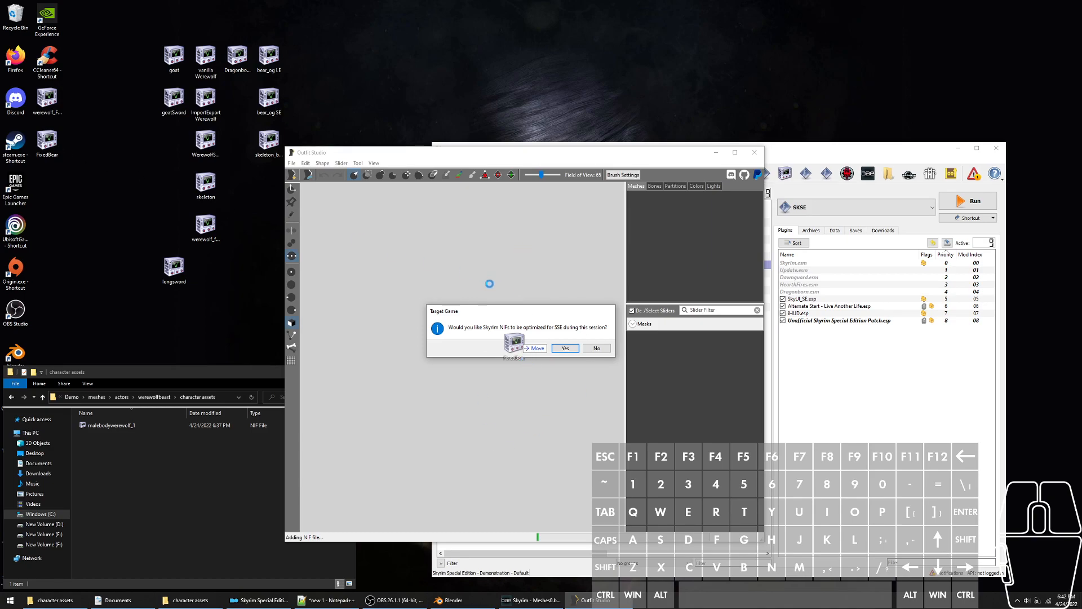
left_click(564, 348)
Examine the loaded bear mesh from several angles and review its bones and partitions
left_click_drag(536, 301, 569, 287)
right_click_drag(569, 286, 530, 286)
scroll(583, 269, "up", 2)
scroll(573, 273, "down", 2)
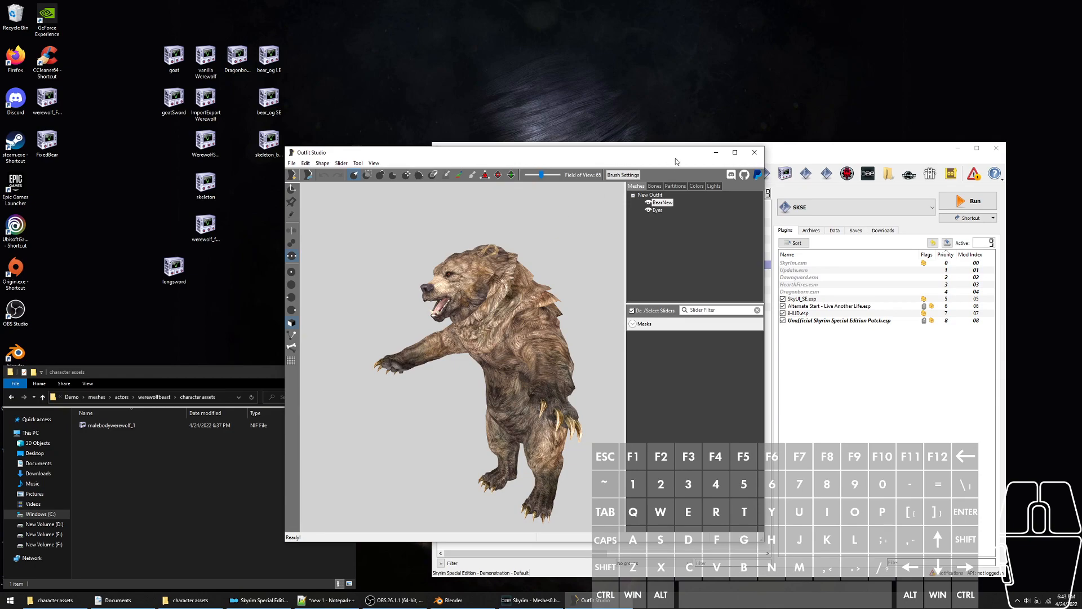
left_click(655, 186)
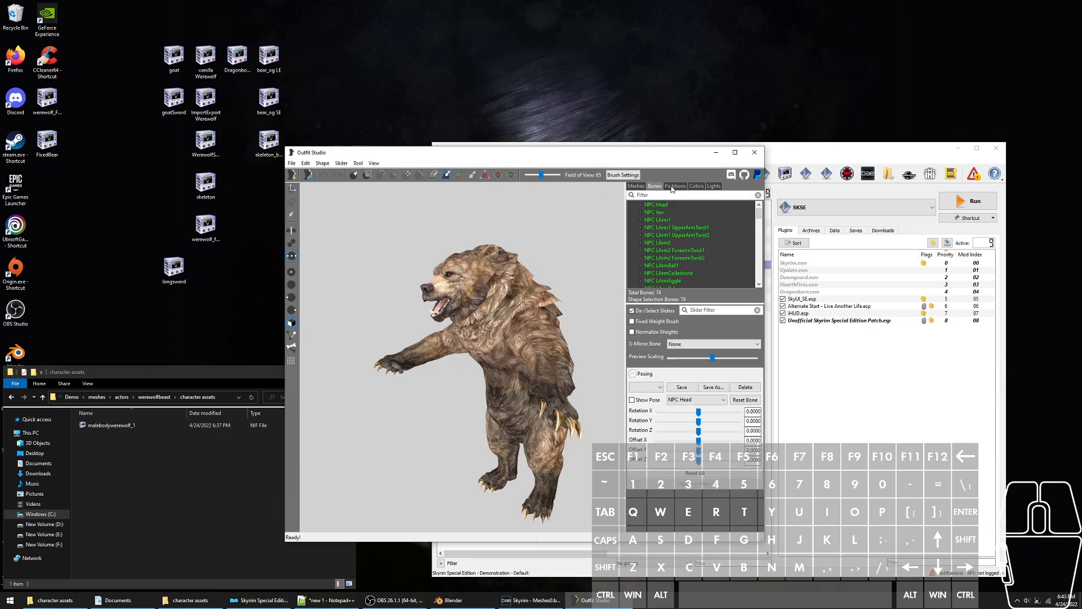
left_click(674, 186)
left_click(637, 186)
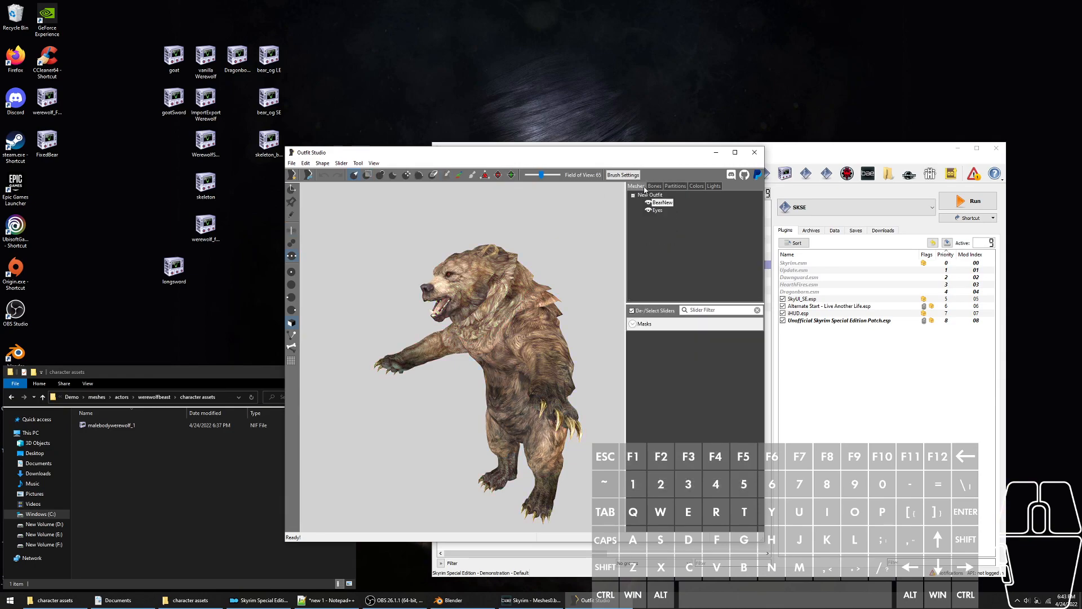
scroll(443, 304, "down", 2)
scroll(441, 300, "down", 1)
scroll(441, 301, "up", 2)
scroll(441, 300, "down", 1)
scroll(526, 279, "up", 2)
scroll(592, 347, "down", 2)
scroll(592, 351, "down", 1)
left_click_drag(458, 200, 436, 200)
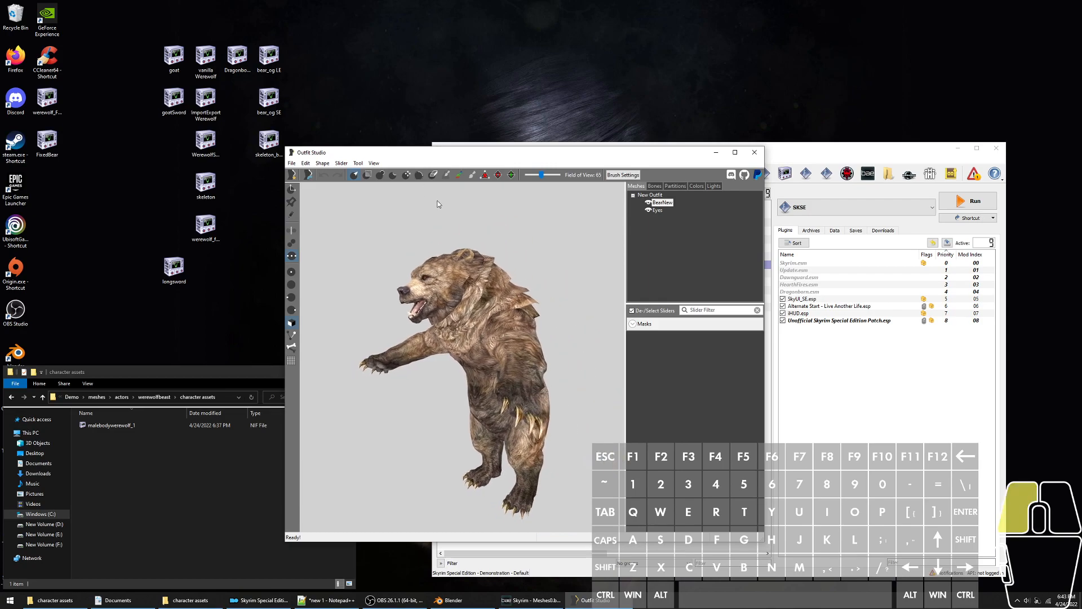
scroll(549, 284, "down", 2)
right_click_drag(549, 283, 575, 326)
left_click_drag(576, 327, 600, 329)
Export the bear outfit as a NIF file named SeBear on the Desktop and minimize Outfit Studio
key("ctrl+e")
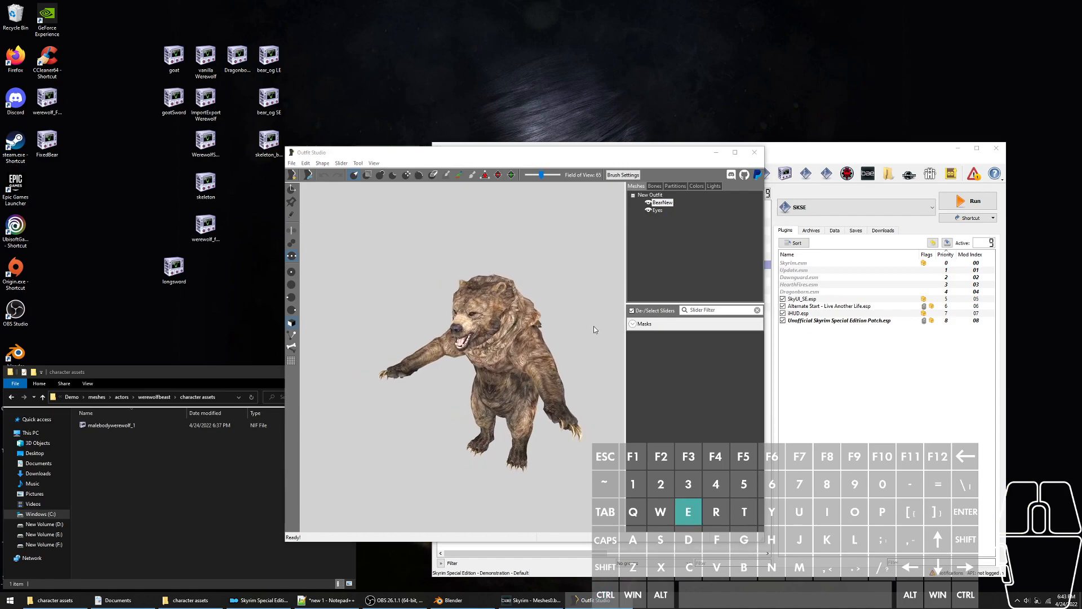
left_click(401, 431)
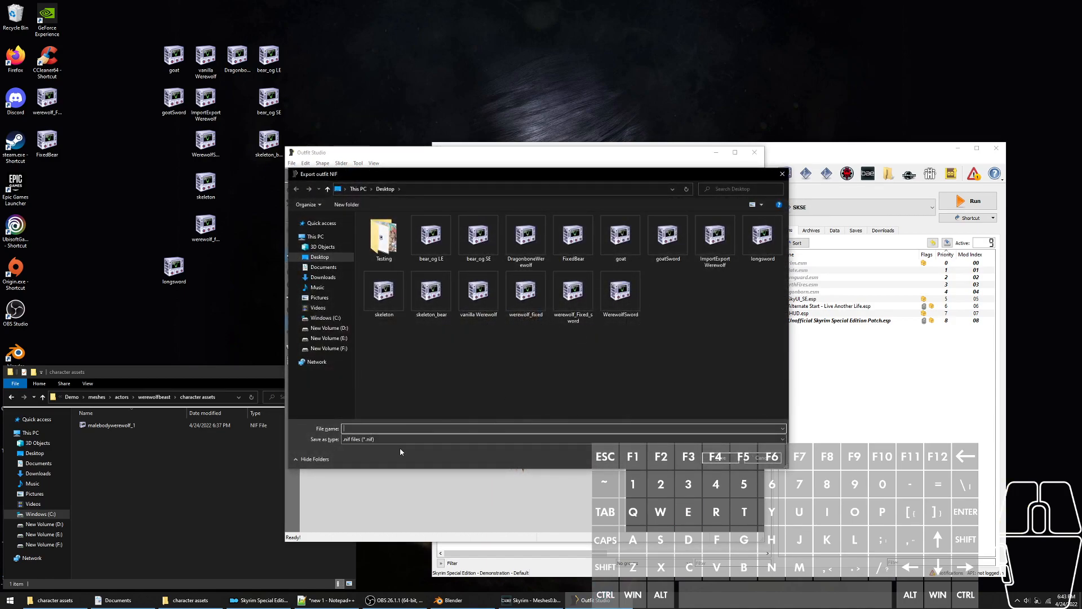
key("shift")
type("S")
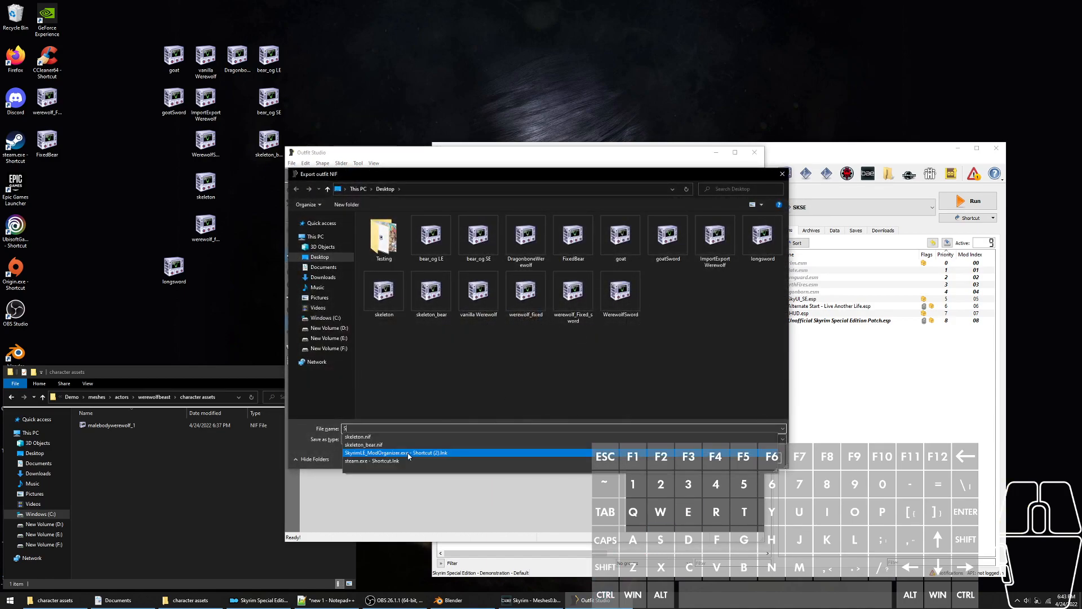
type("EBear")
key("Return")
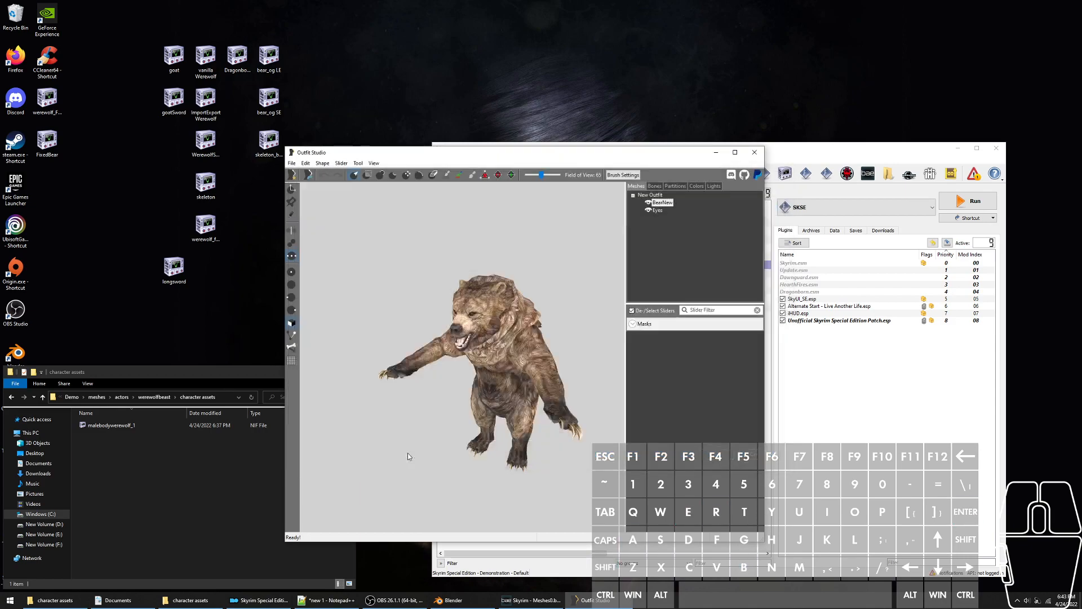
right_click_drag(546, 260, 516, 264)
left_click(717, 153)
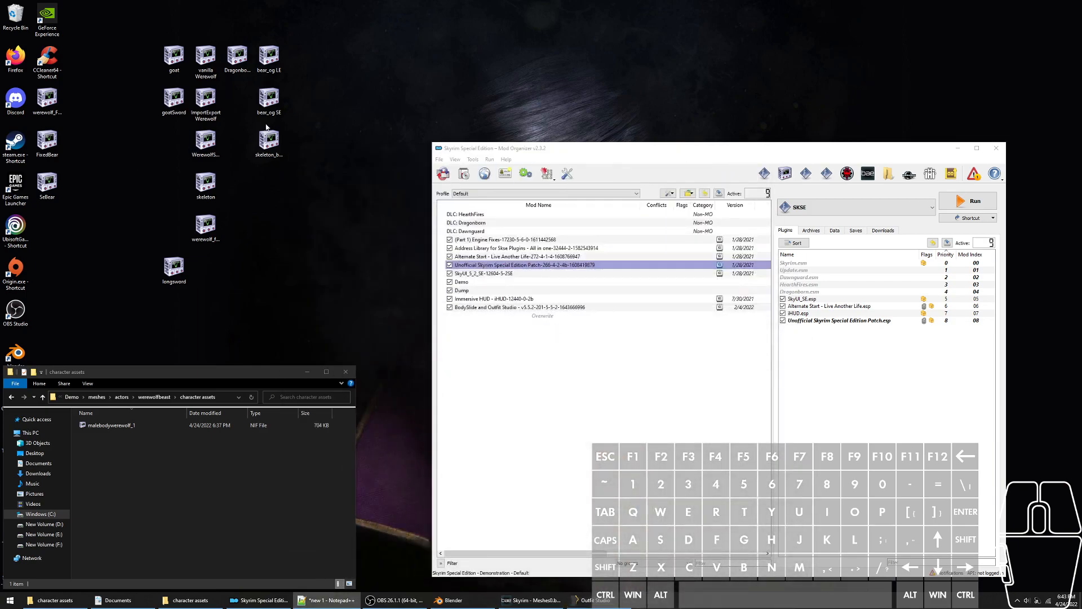
Open SeBear and bear_og SE from the desktop in two separate NifSkope windows for comparison
double_click(50, 189)
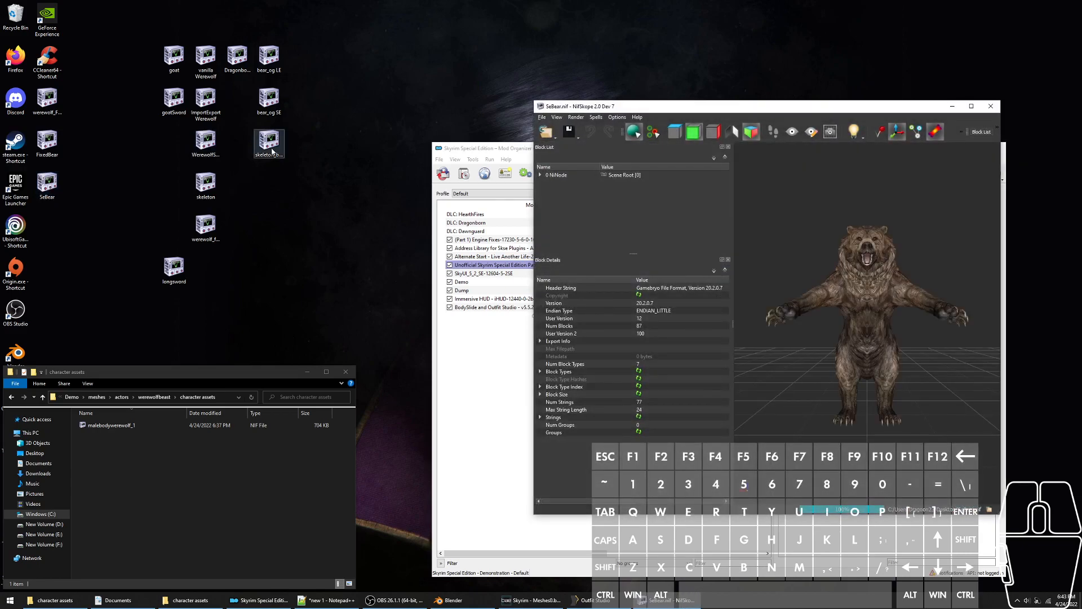
double_click(269, 101)
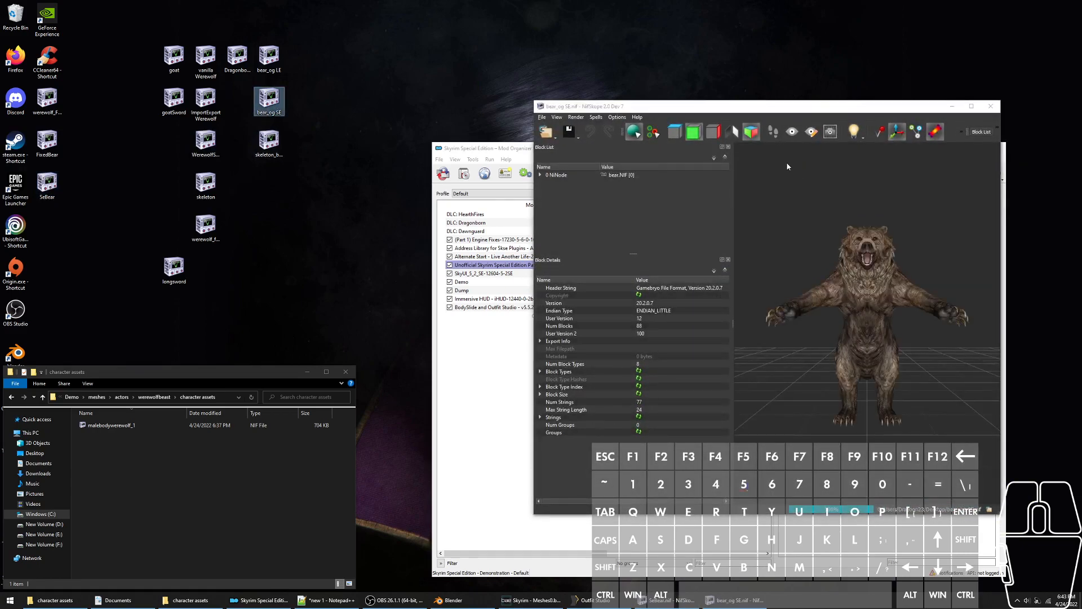
left_click_drag(775, 113, 430, 115)
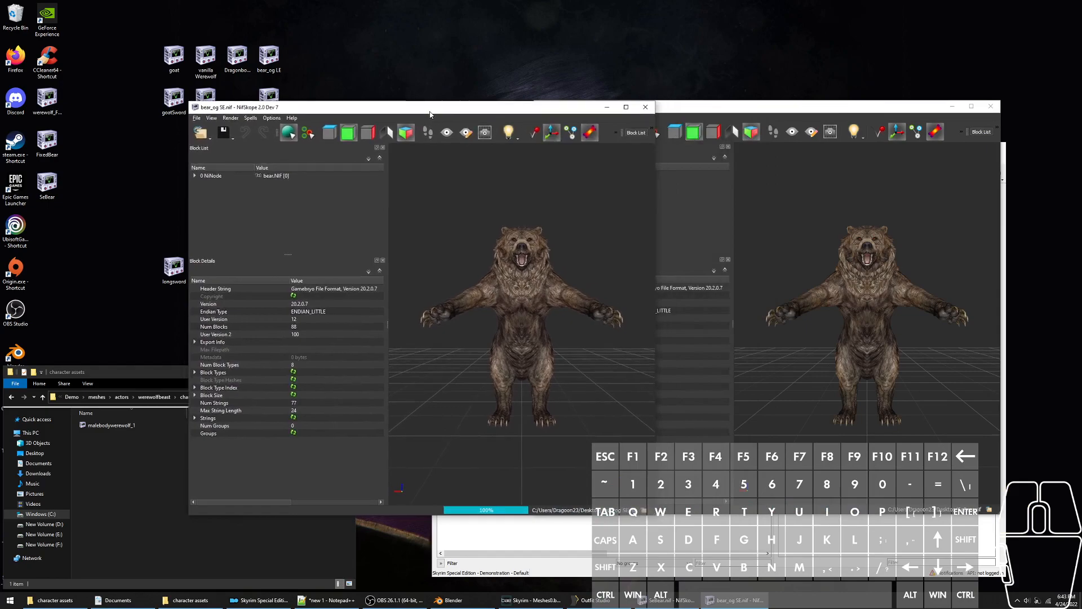
Inspect the BearNew and Eyes shapes in SeBear's node tree, including the skin instance under BearNew
left_click(755, 166)
left_click(541, 176)
scroll(637, 240, "down", 15)
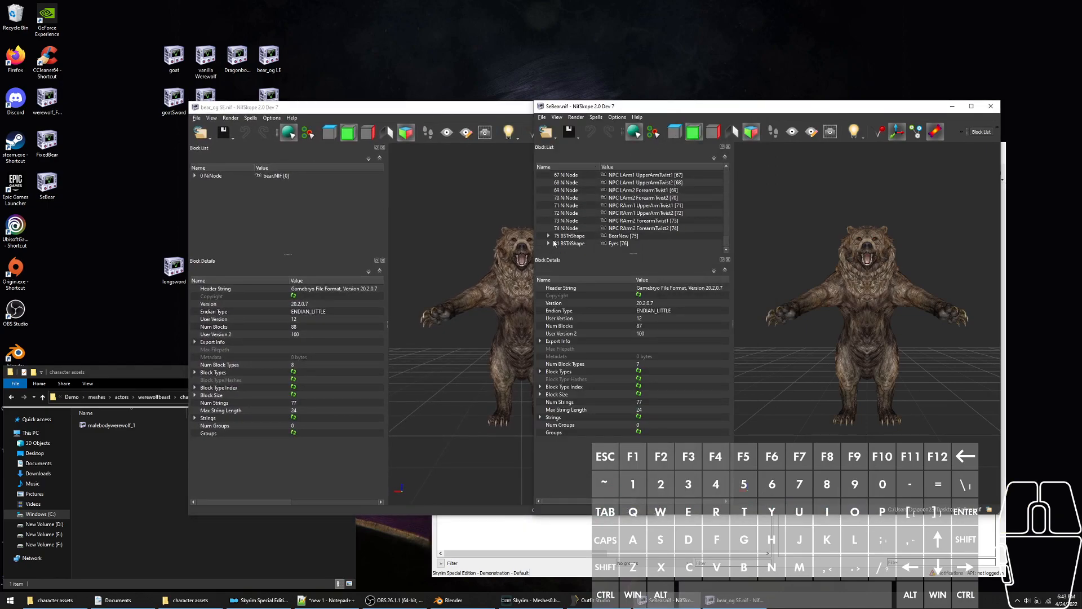
left_click(548, 243)
left_click(549, 221)
left_click(572, 221)
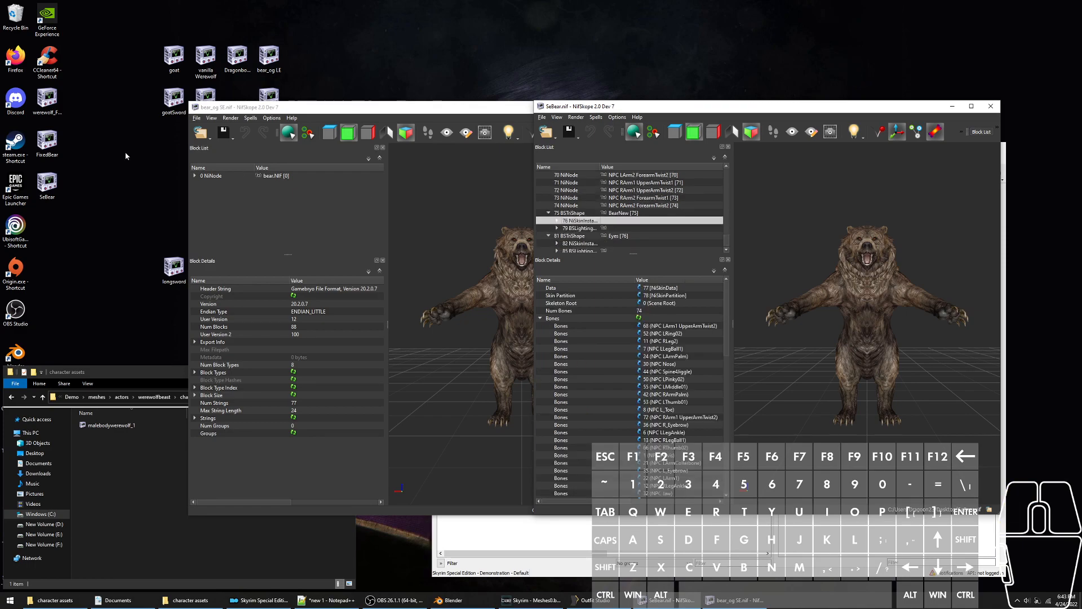
Locate the NiAlphaProperty under bear_og SE's BearNew shape and arrange both NifSkope windows side by side
left_click(194, 177)
left_click(194, 176)
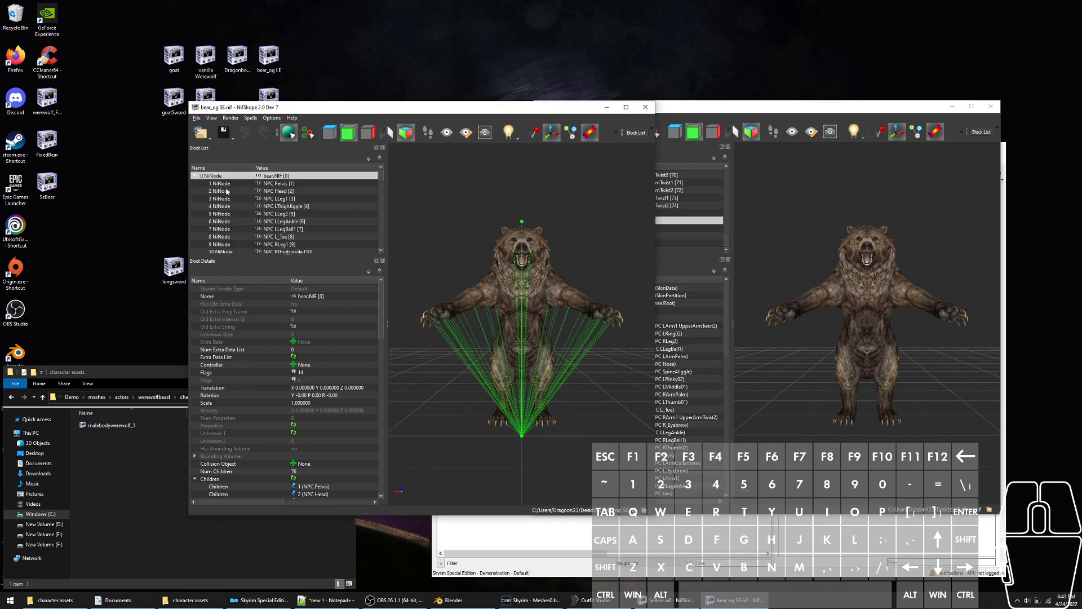
scroll(246, 206, "down", 6)
scroll(246, 206, "down", 15)
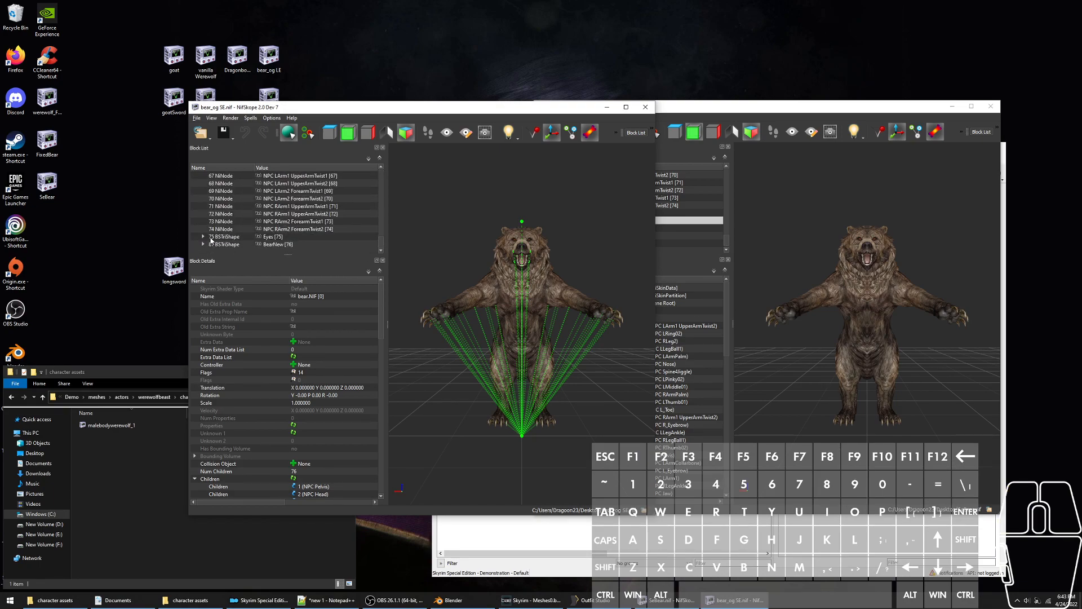
left_click(203, 244)
left_click(237, 236)
left_click(237, 244)
left_click_drag(419, 111, 308, 103)
left_click_drag(633, 109, 645, 104)
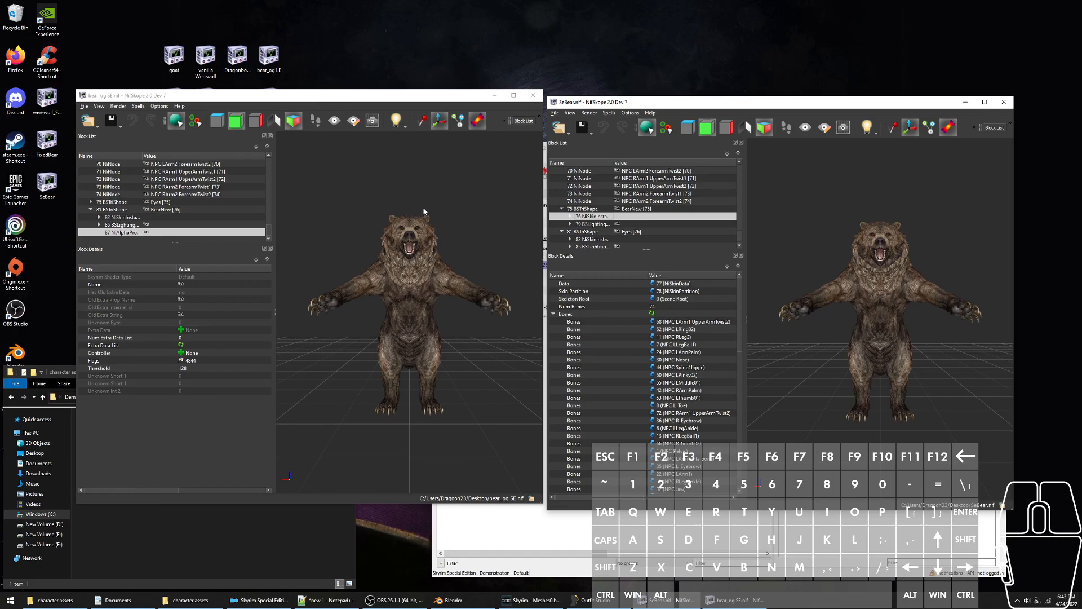
Copy the NiAlphaProperty from bear_og SE's BearNew onto SeBear's BearNew shape and save SeBear
left_click(128, 234)
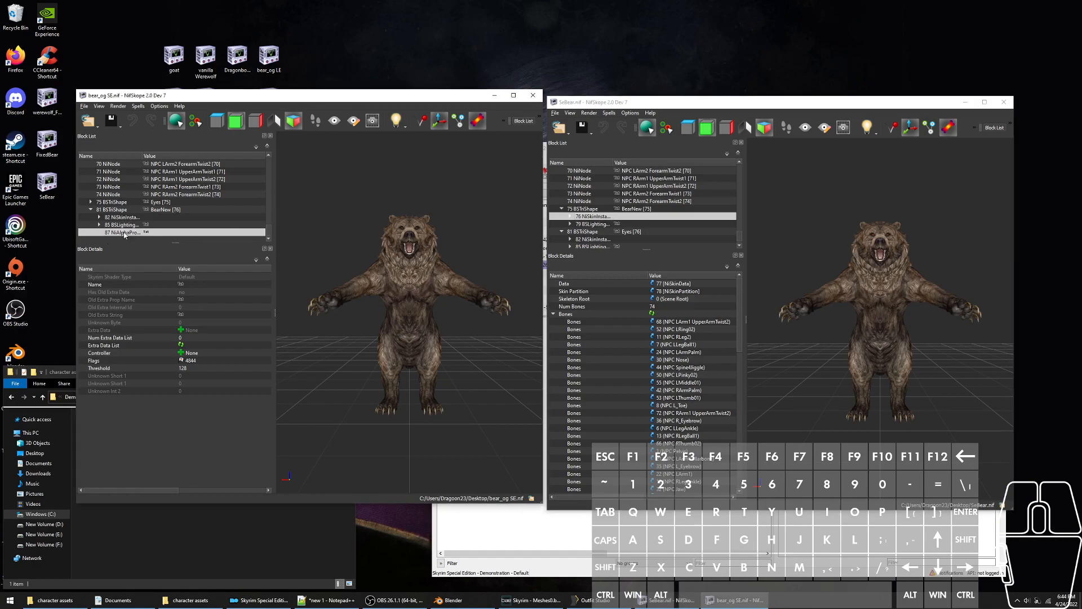
left_click(129, 225)
left_click(129, 232)
key("ctrl+c")
left_click(591, 214)
left_click(585, 209)
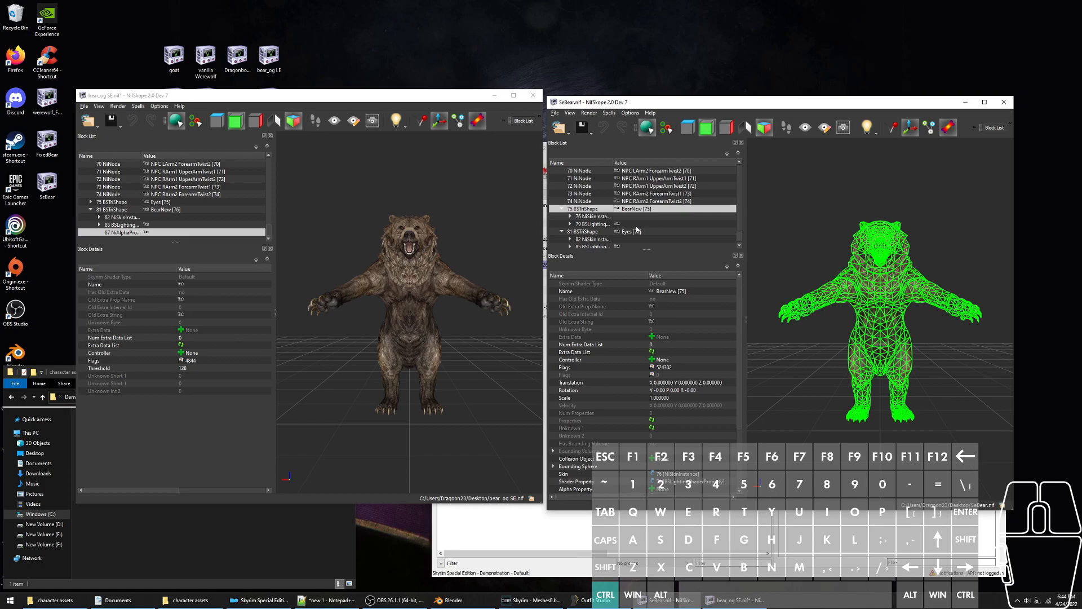
key("ctrl+v")
left_click_drag(888, 266, 761, 296)
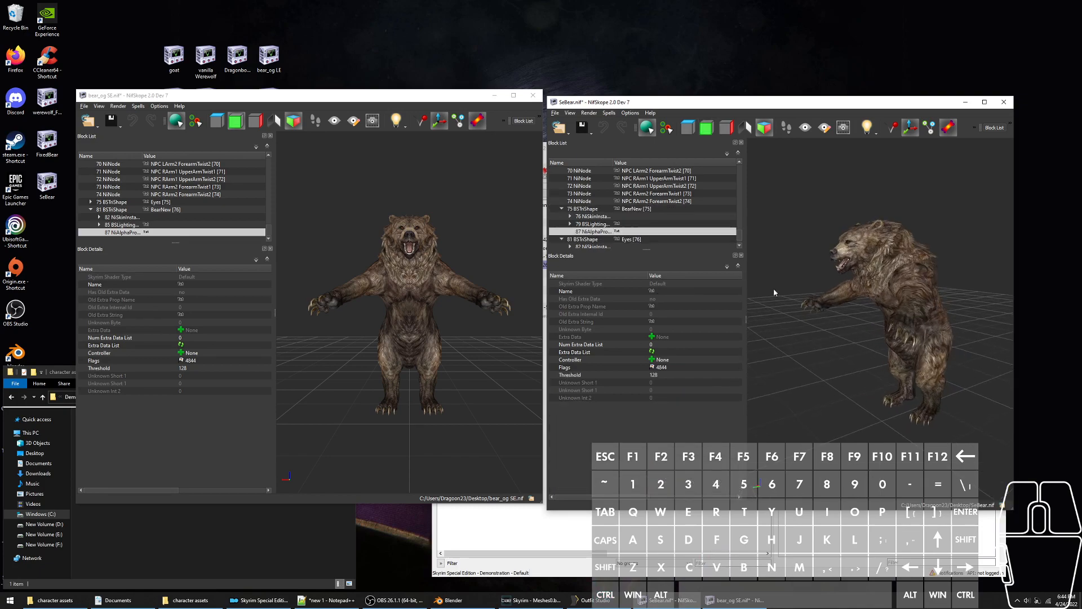
left_click(581, 127)
Switch to Outfit Studio, unload the current project and load the edited SeBear file from the desktop
left_click(259, 600)
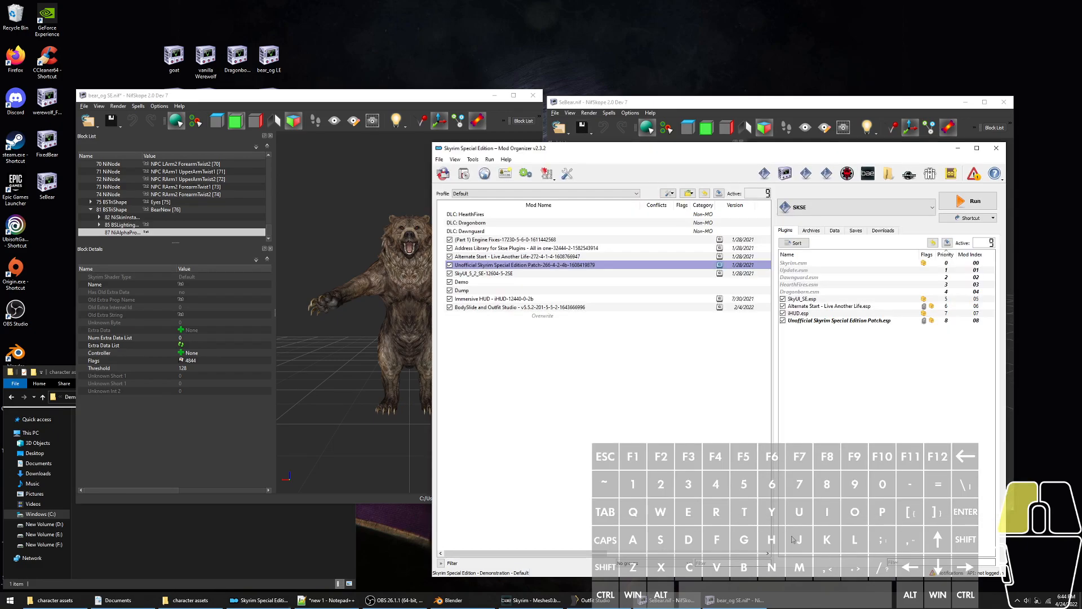
left_click(592, 600)
left_click_drag(586, 307, 525, 351)
scroll(506, 357, "up", 2)
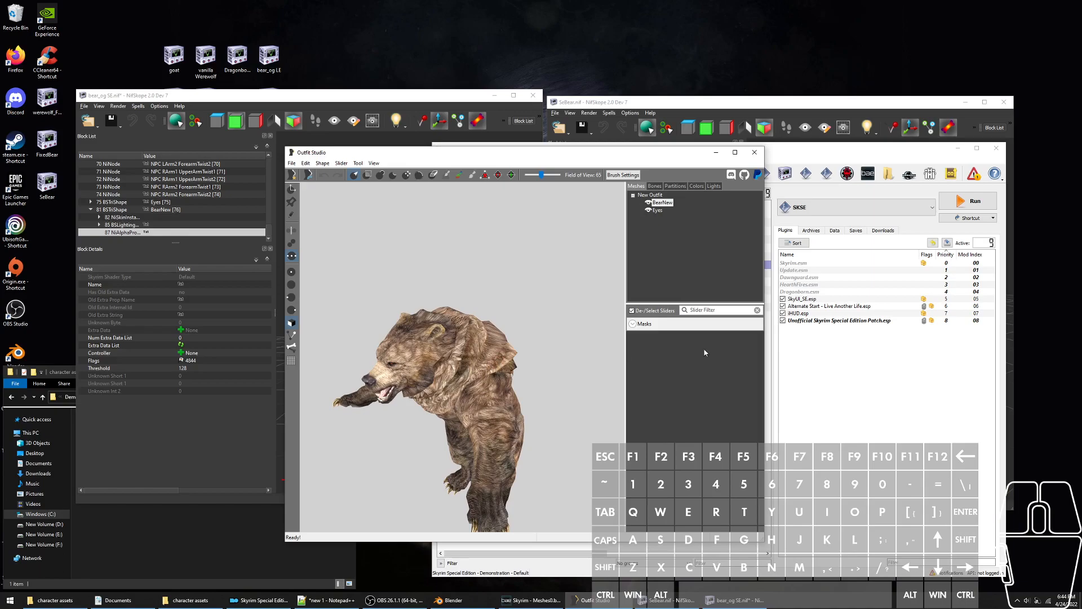
left_click(448, 237)
key("ctrl+w")
key("Left")
key("Return")
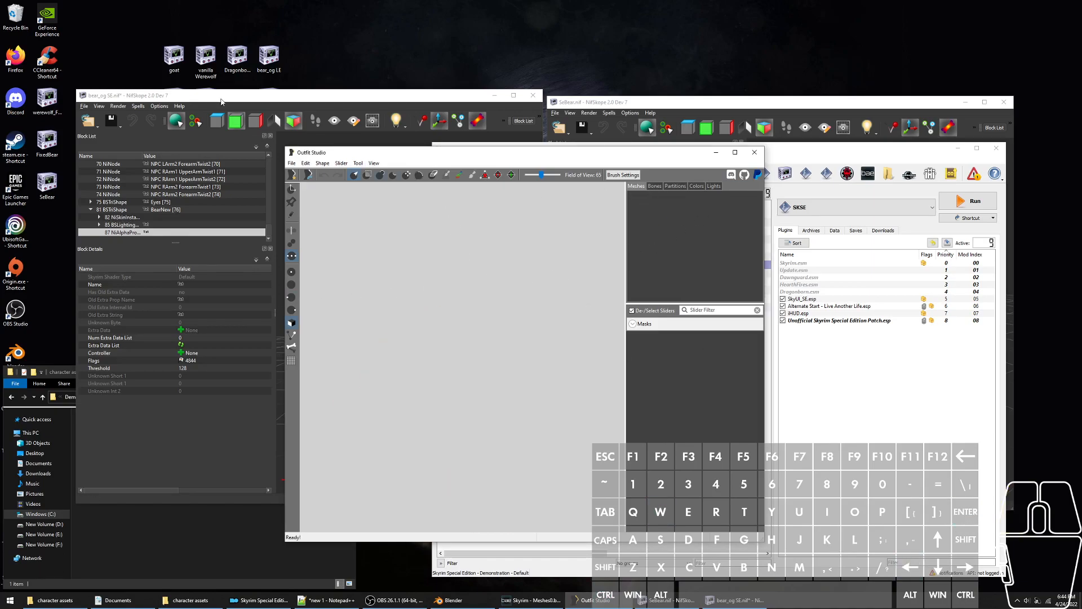
left_click_drag(47, 186, 395, 288)
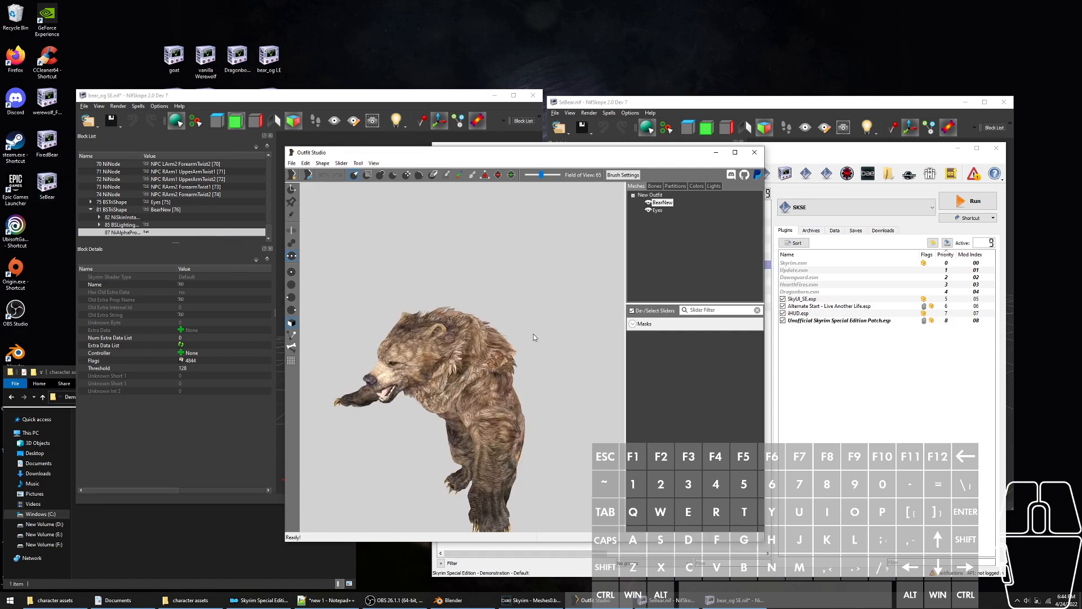
Minimize the bear_og SE window and import the longsword NIF from the desktop into the bear project
scroll(551, 342, "down", 5)
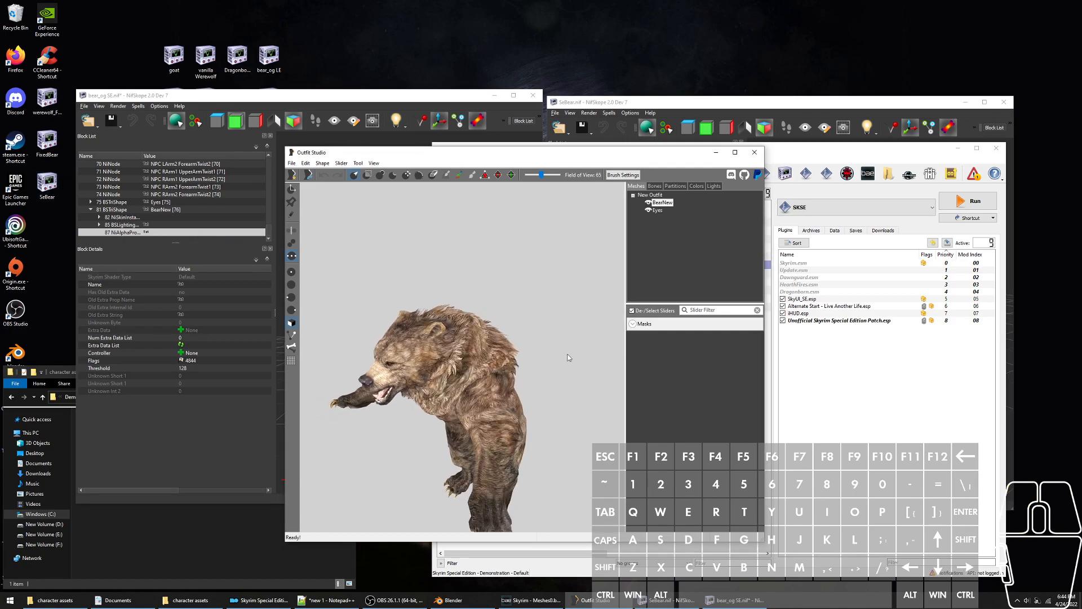
scroll(546, 393, "up", 4)
scroll(329, 371, "down", 4)
left_click_drag(428, 312, 519, 260)
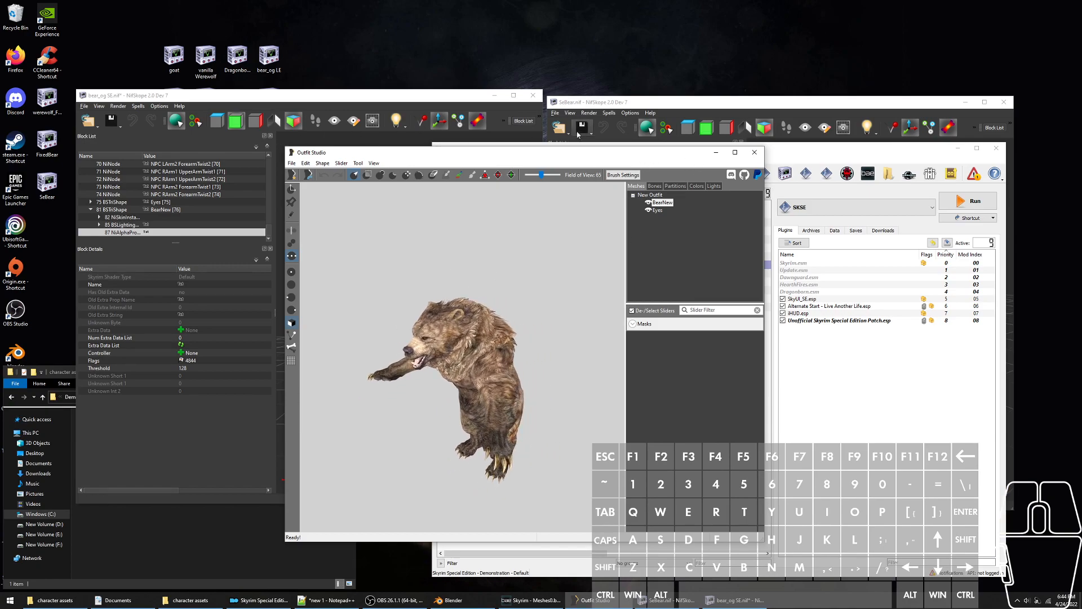
left_click(495, 96)
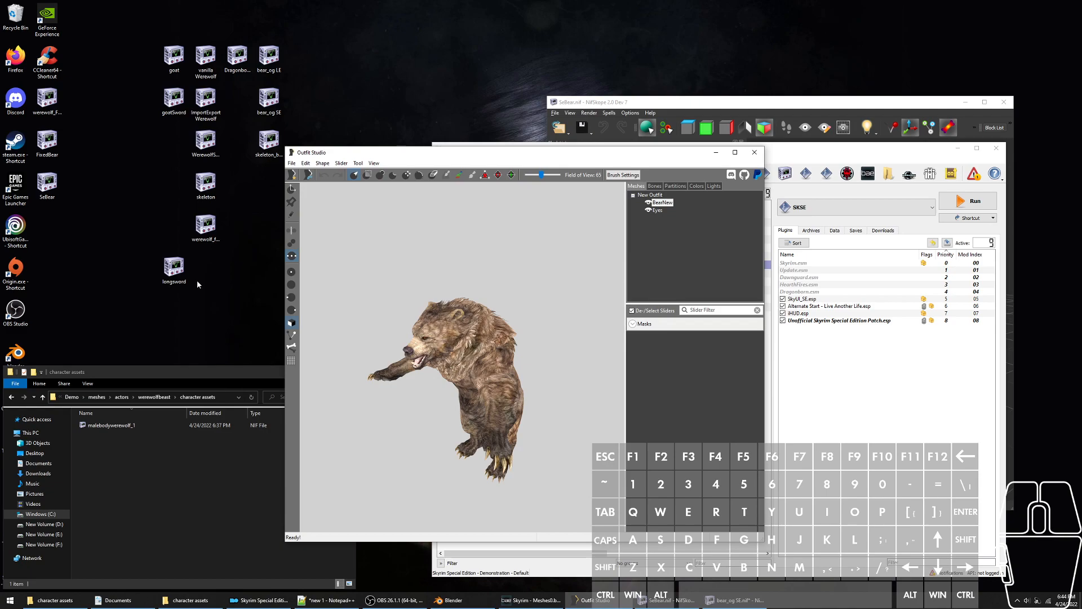
scroll(356, 270, "up", 1)
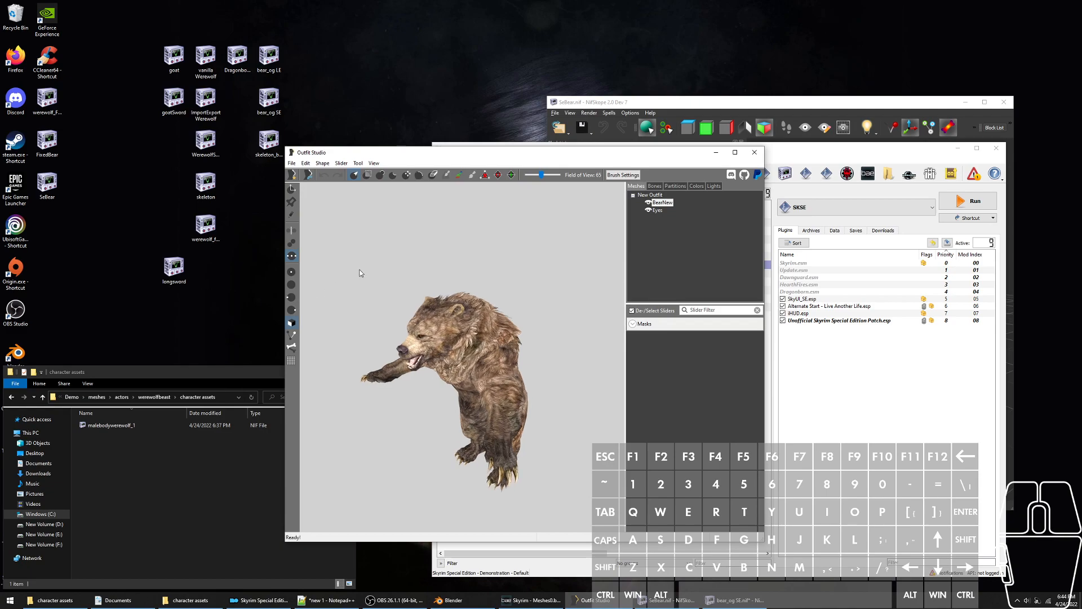
left_click_drag(175, 269, 370, 309)
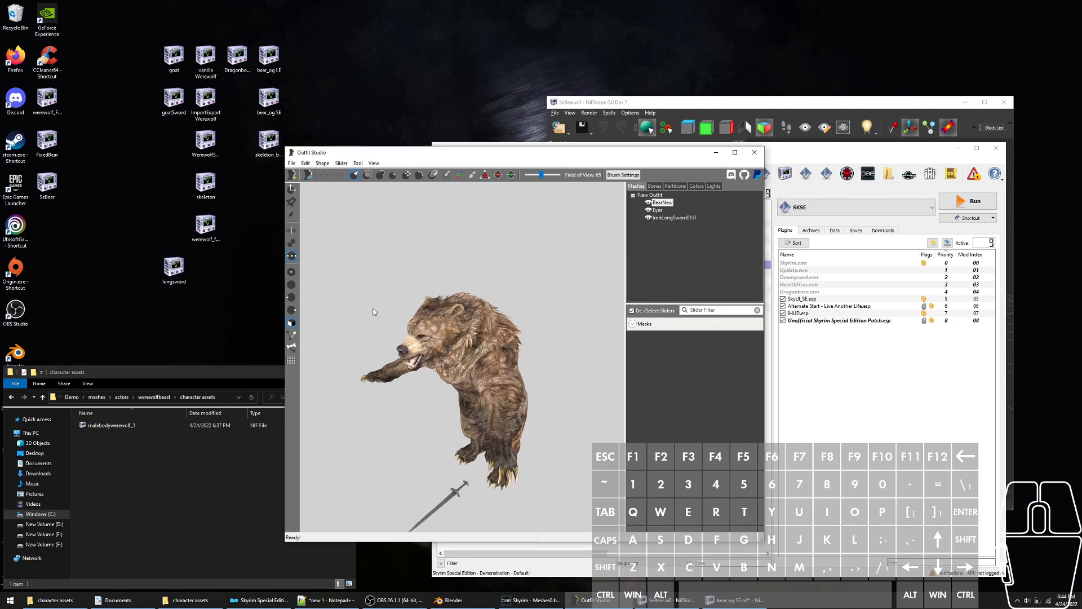
left_click_drag(469, 516, 503, 405)
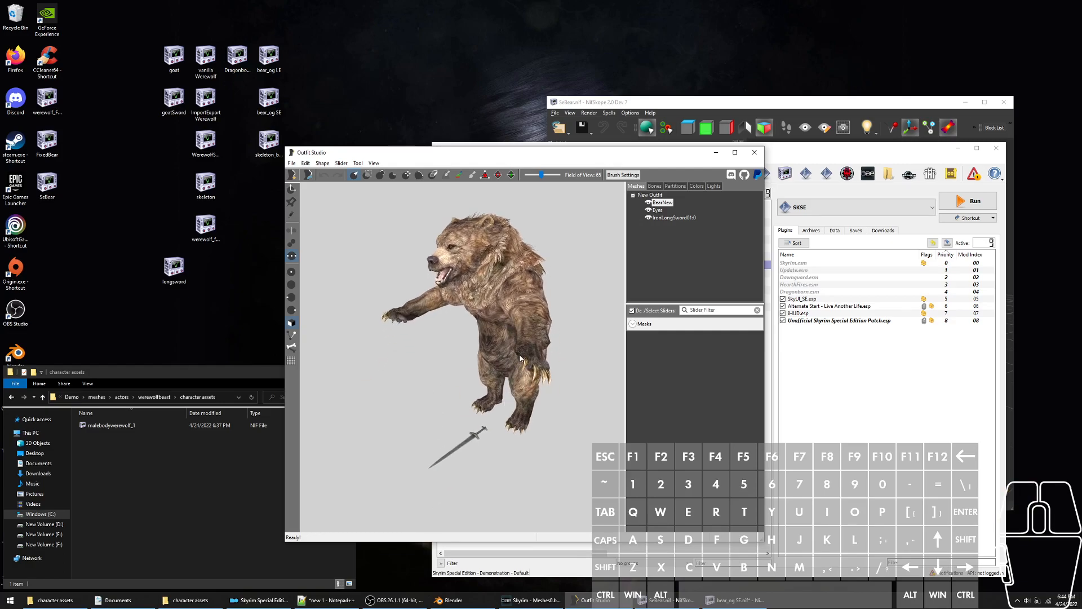
Move and rotate the IronLongSword01:0 shape so it sticks out horizontally from the top of the bear's head
left_click(675, 219)
scroll(553, 350, "up", 3)
scroll(396, 444, "down", 4)
scroll(411, 403, "up", 3)
key("f")
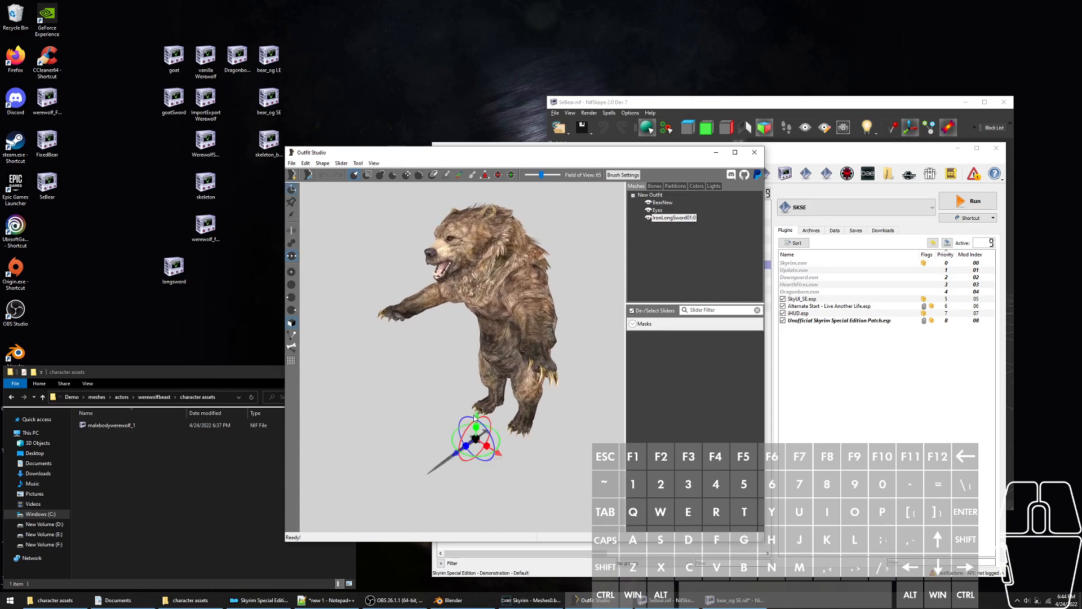
left_click_drag(477, 420, 471, 178)
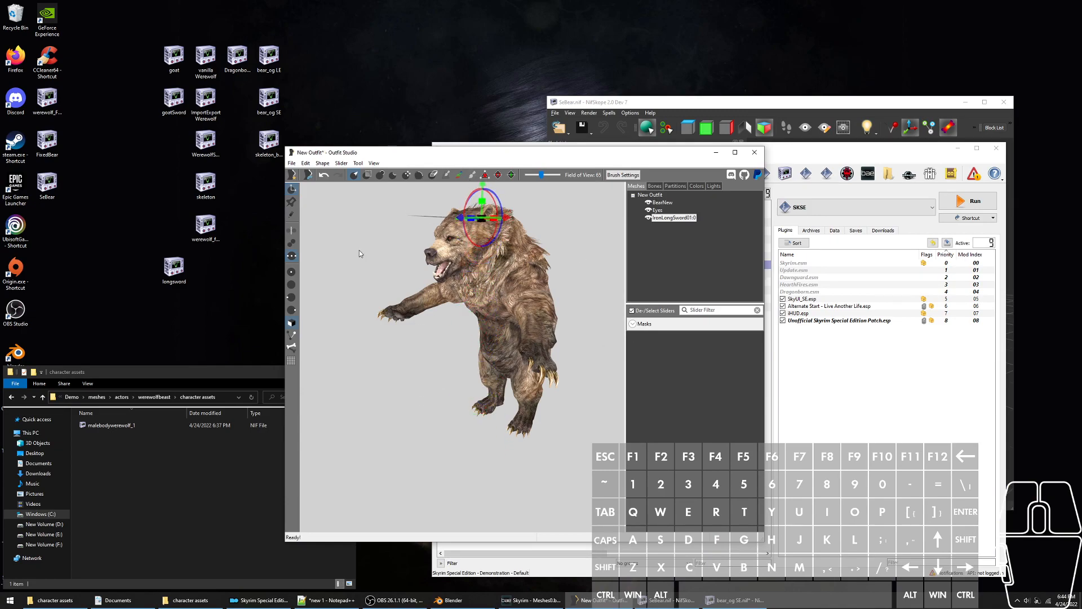
scroll(414, 233, "up", 2)
middle_click_drag(480, 304, 424, 261)
left_click_drag(437, 290, 401, 303)
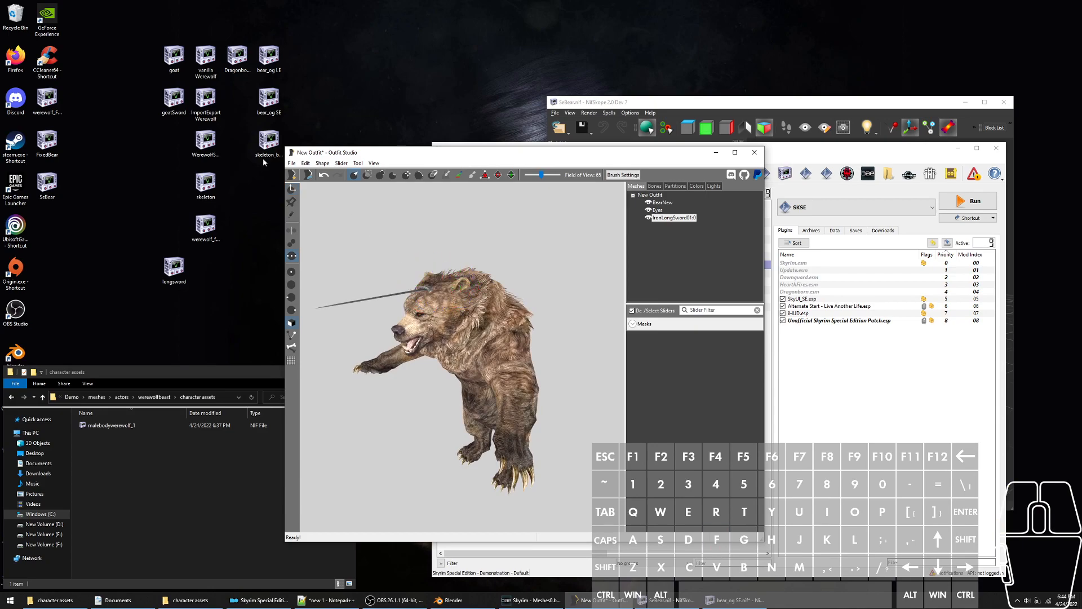
Examine the project's bones and posing options with the longsword shape selected
left_click(655, 188)
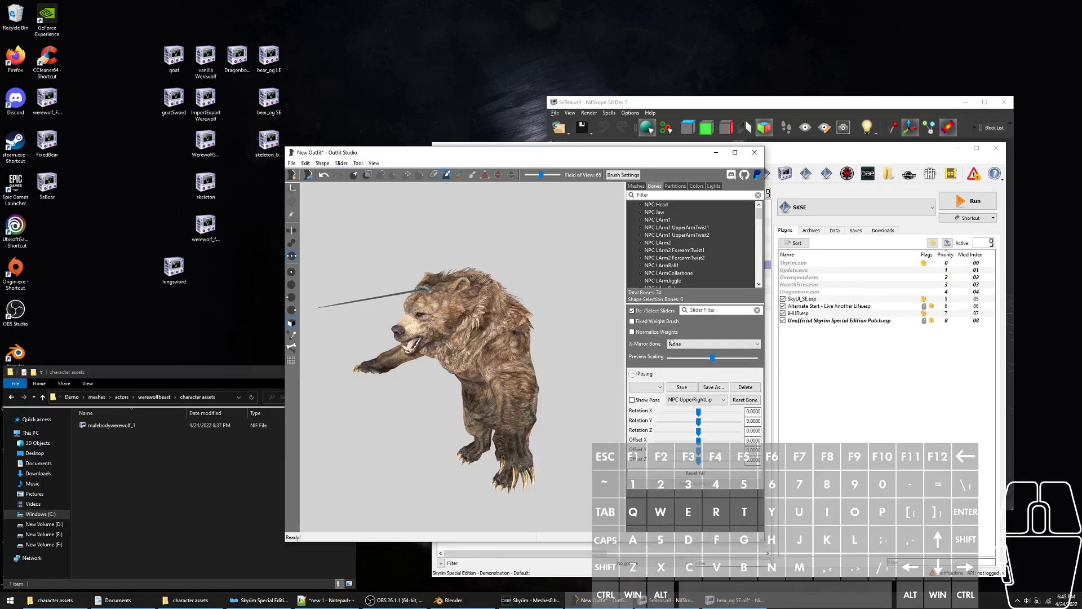
left_click(642, 400)
left_click(642, 400)
left_click(636, 187)
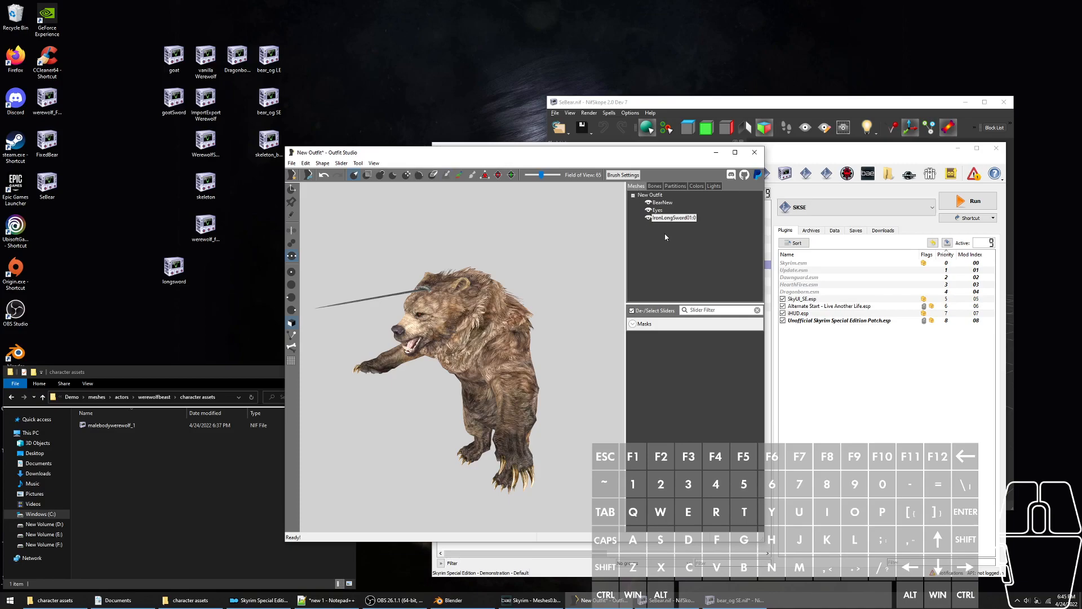
left_click(687, 220)
right_click_drag(521, 298, 543, 269)
middle_click_drag(544, 273, 570, 267)
left_click(653, 186)
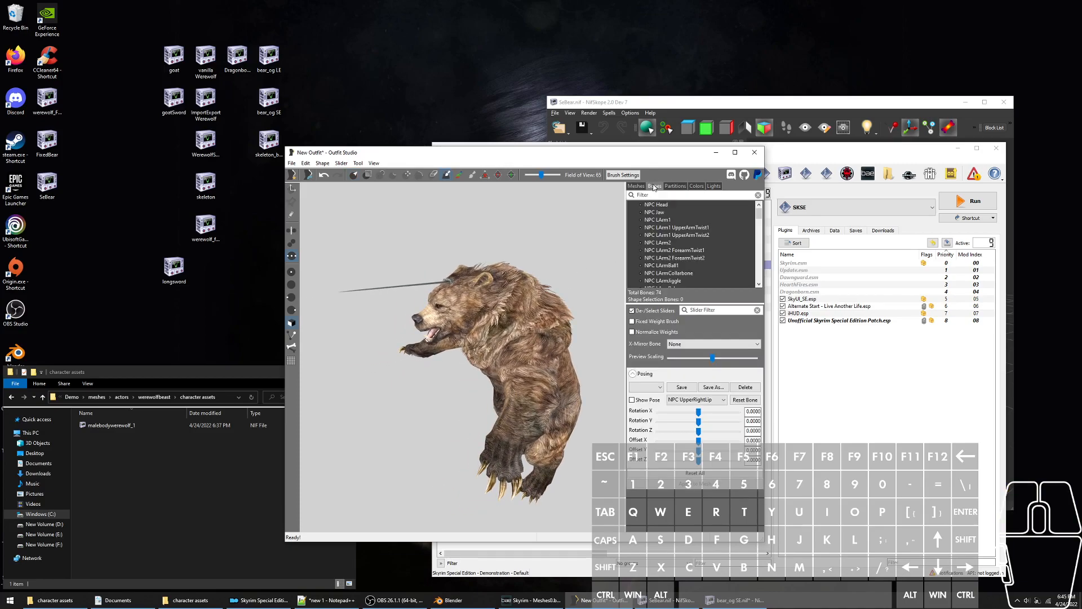
left_click(636, 186)
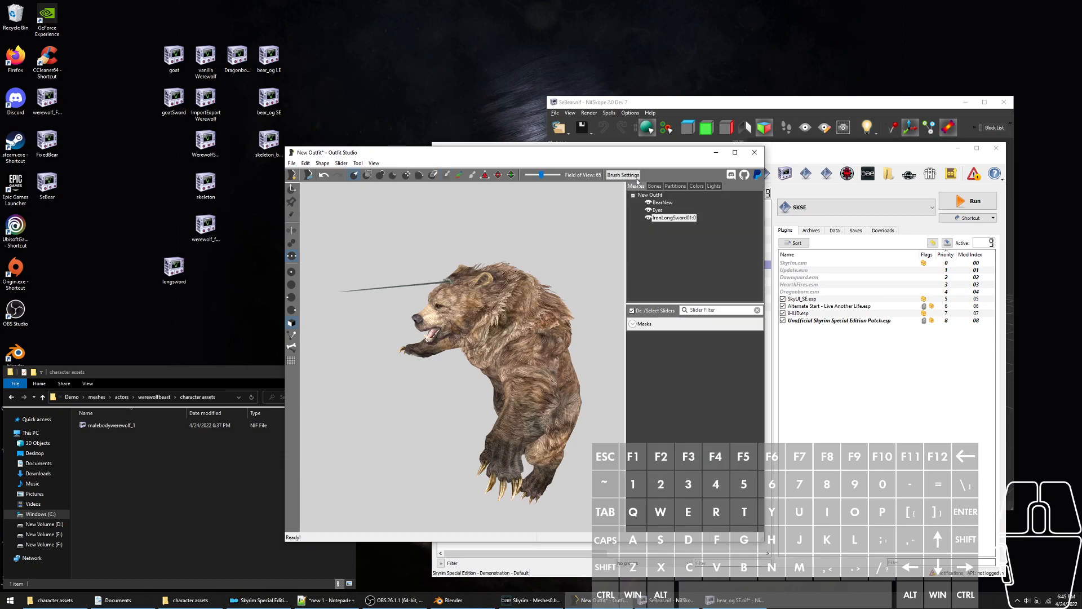
Maximize the project window and look over the longsword's shape operations and the brush settings
double_click(661, 156)
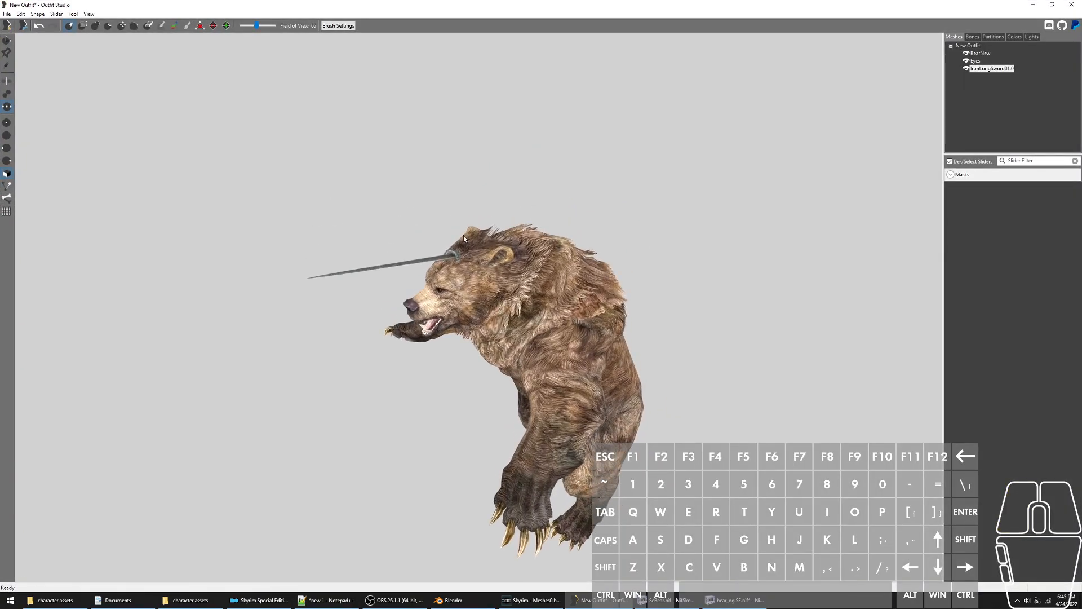
scroll(501, 209, "up", 1)
left_click(966, 69)
right_click(967, 68)
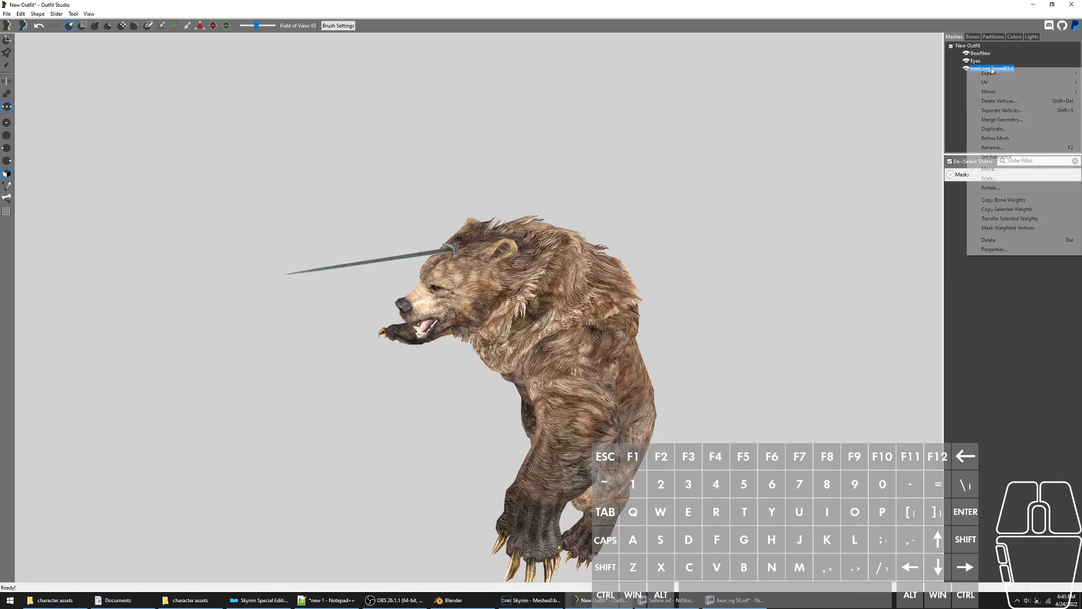
left_click_drag(566, 184, 320, 311)
left_click_drag(416, 291, 501, 207)
key("space")
left_click_drag(368, 293, 276, 174)
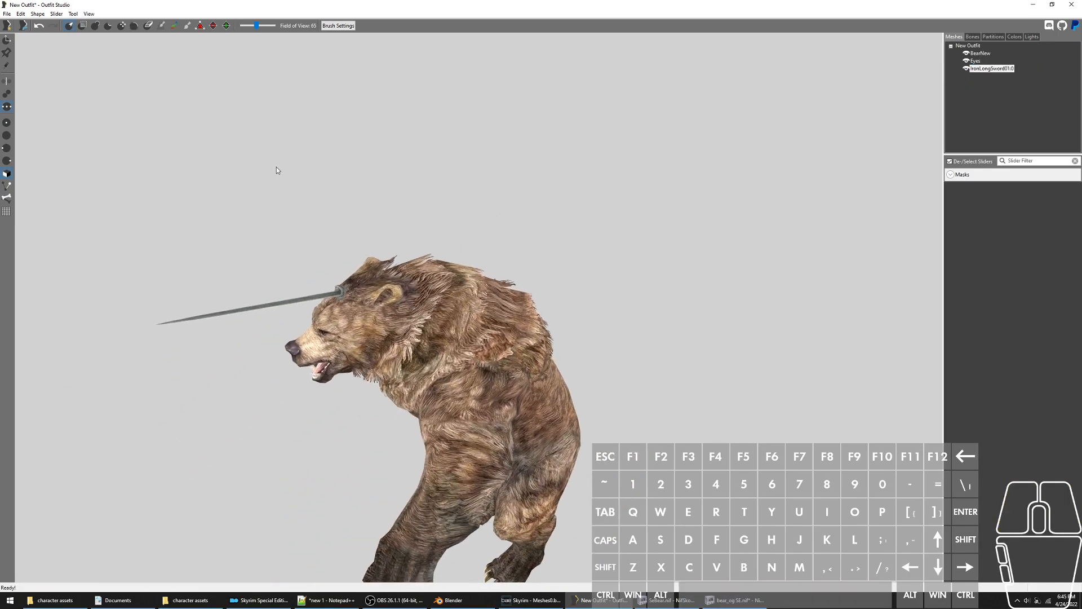
key("space")
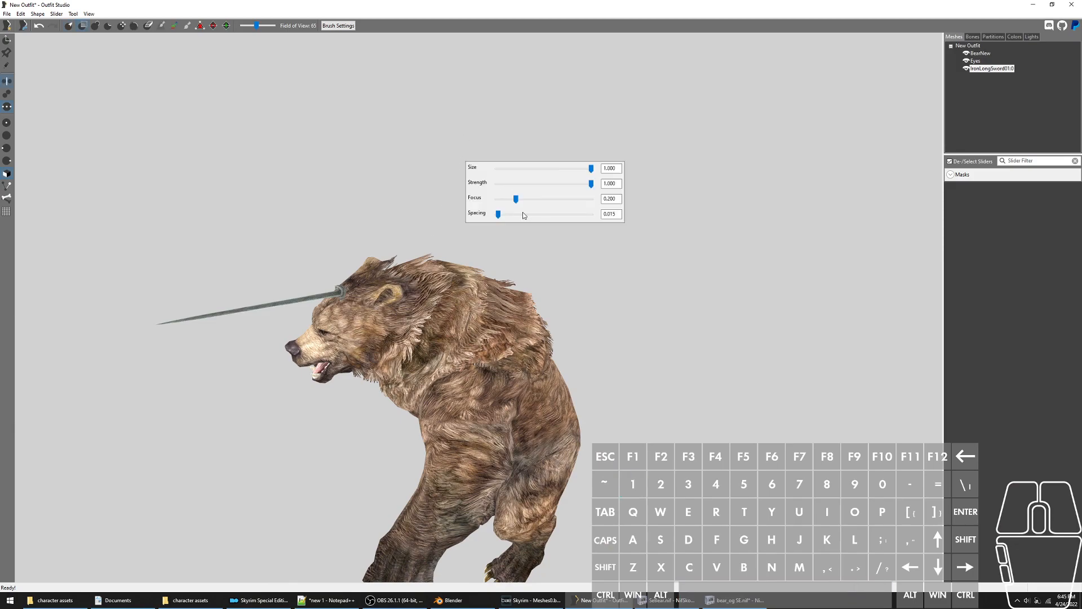
mouse_move(263, 290)
left_mouse_down()
mouse_move(138, 299)
mouse_move(246, 280)
left_mouse_up()
key("ctrl+a")
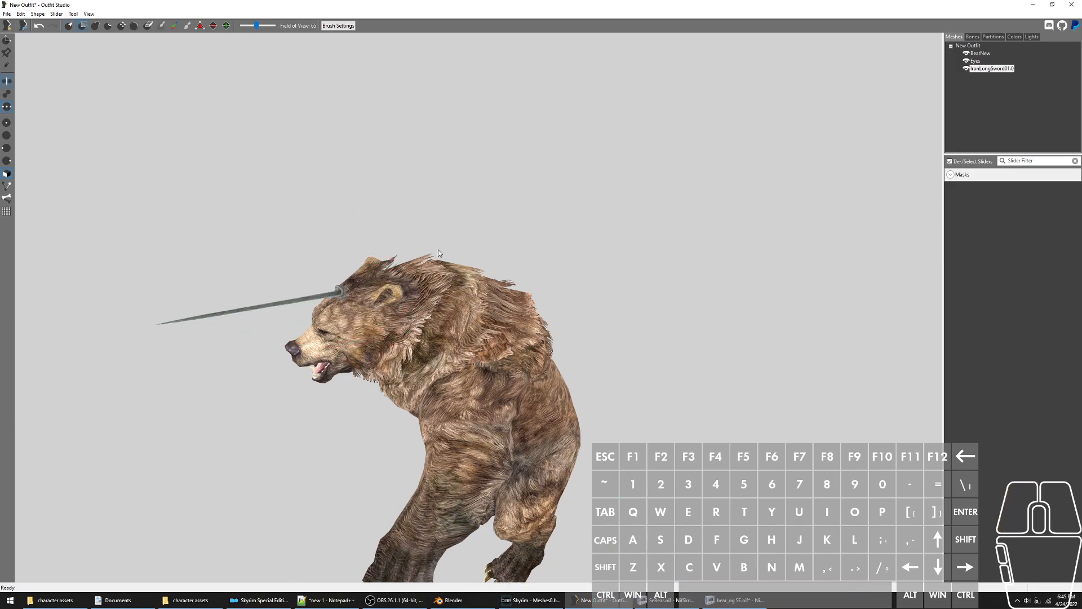
Paint NPC Head bone weights over the whole longsword, from hilt to blade tip
left_click(972, 37)
left_click(990, 54)
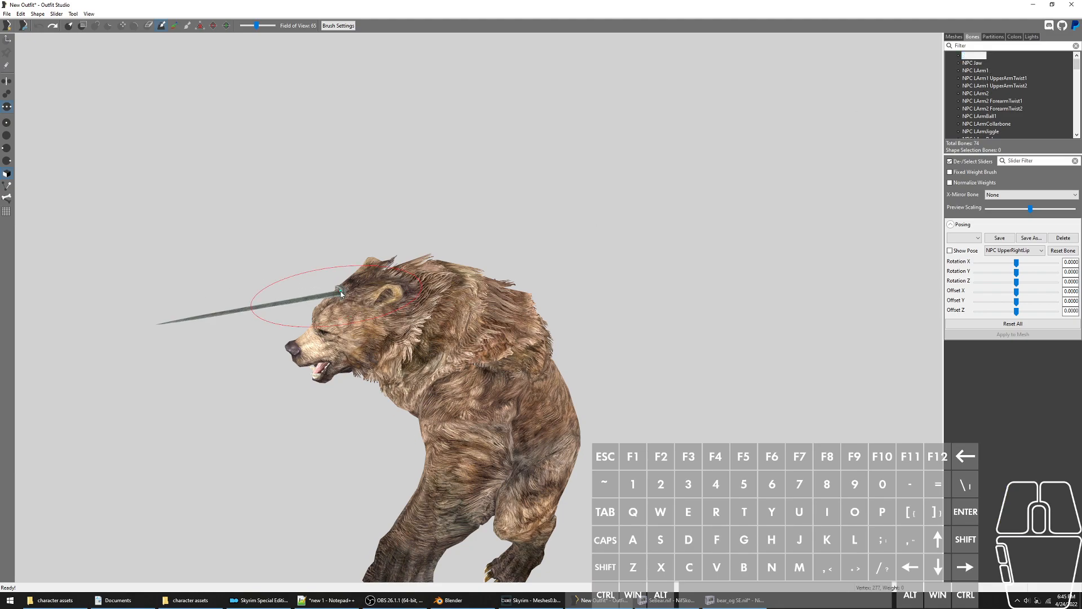
left_click_drag(341, 294, 319, 290)
mouse_move(219, 332)
left_mouse_down()
mouse_move(239, 315)
mouse_move(176, 321)
left_mouse_up()
left_click_drag(355, 300, 321, 292)
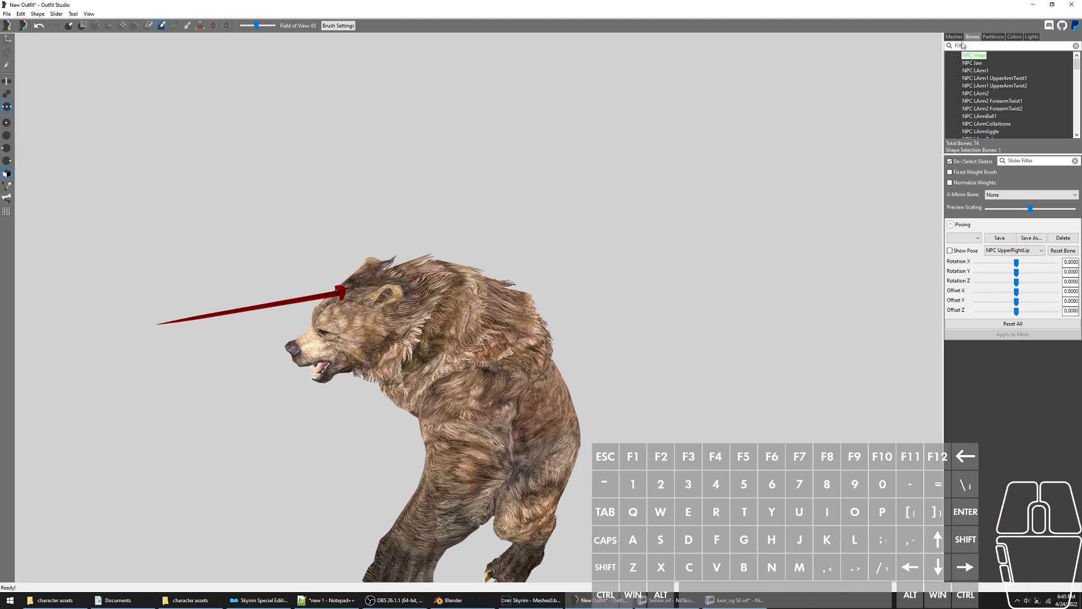
Add a 32 SBP_32_BODY partition to the longsword shape and apply it
left_click(993, 36)
right_click(992, 69)
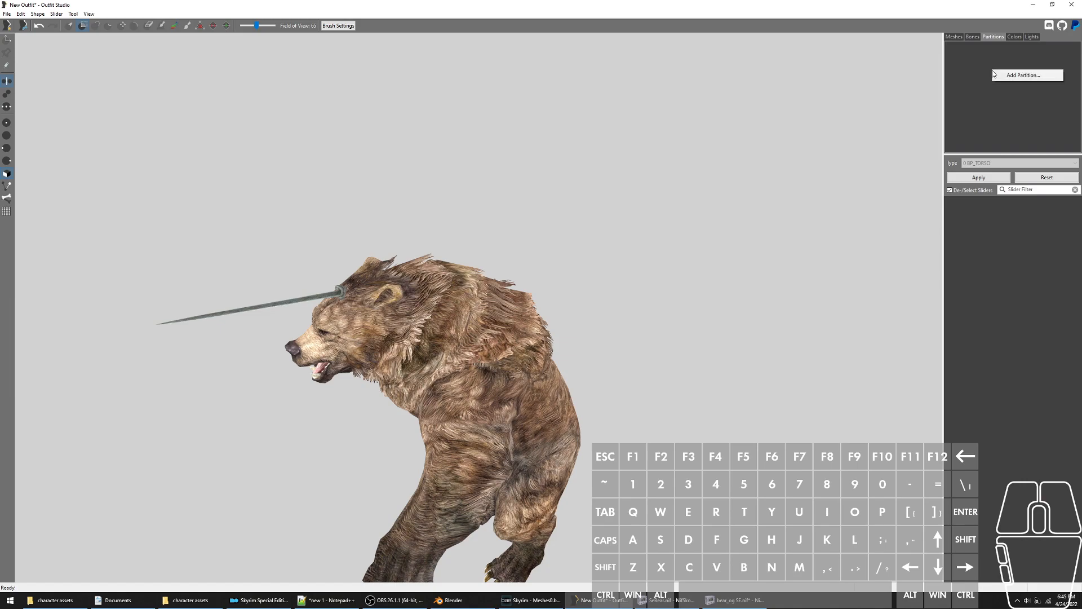
left_click(981, 179)
right_click_drag(516, 295, 490, 293)
Export the outfit to the desktop as a NIF named bearSword and minimize Outfit Studio
key("ctrl+e")
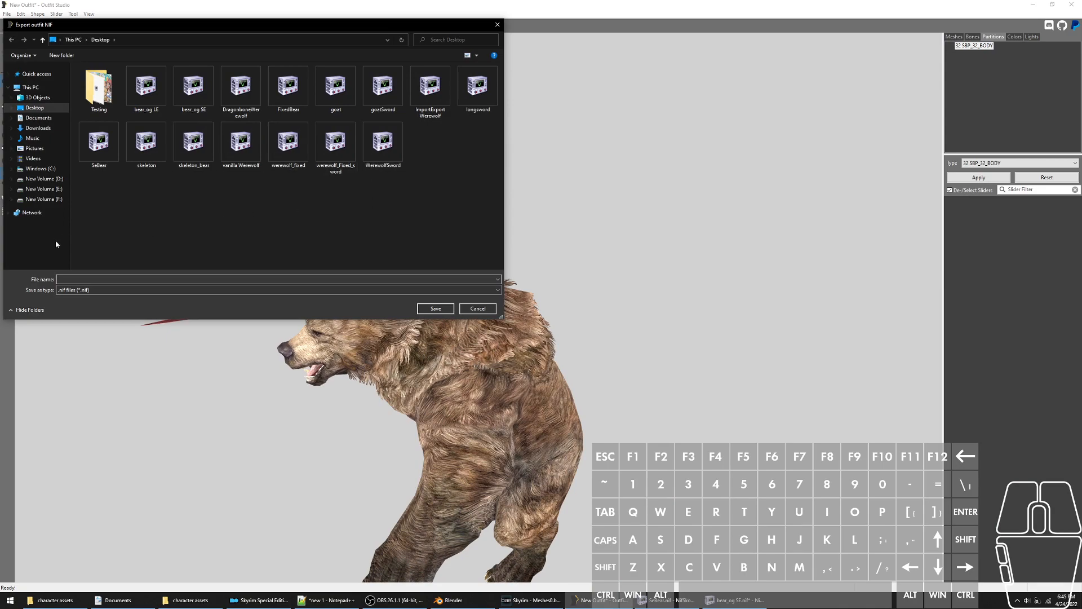
left_click(238, 279)
type("bearSword")
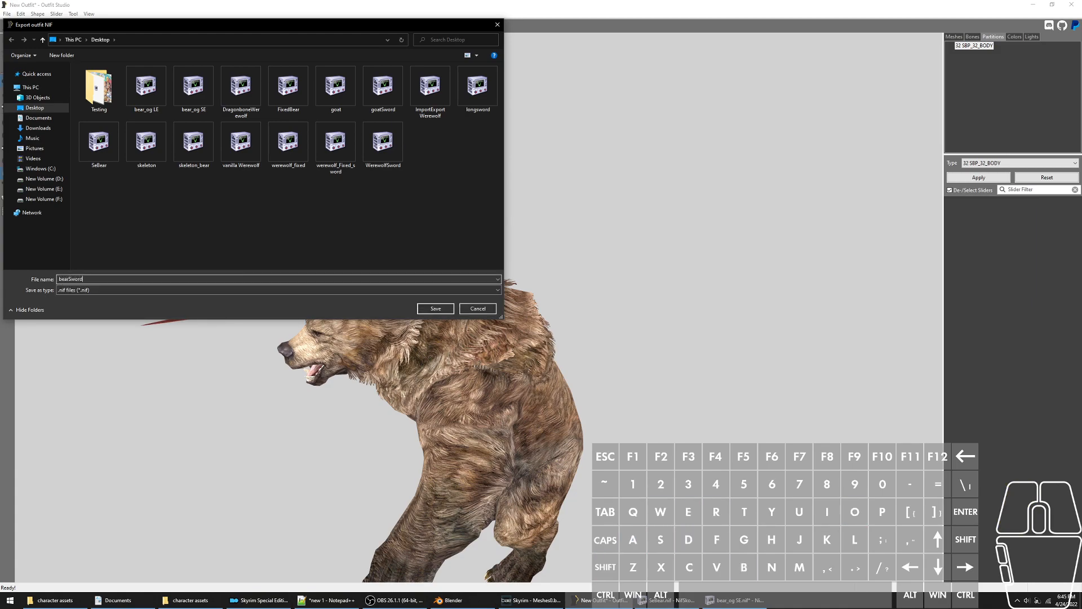
key("Return")
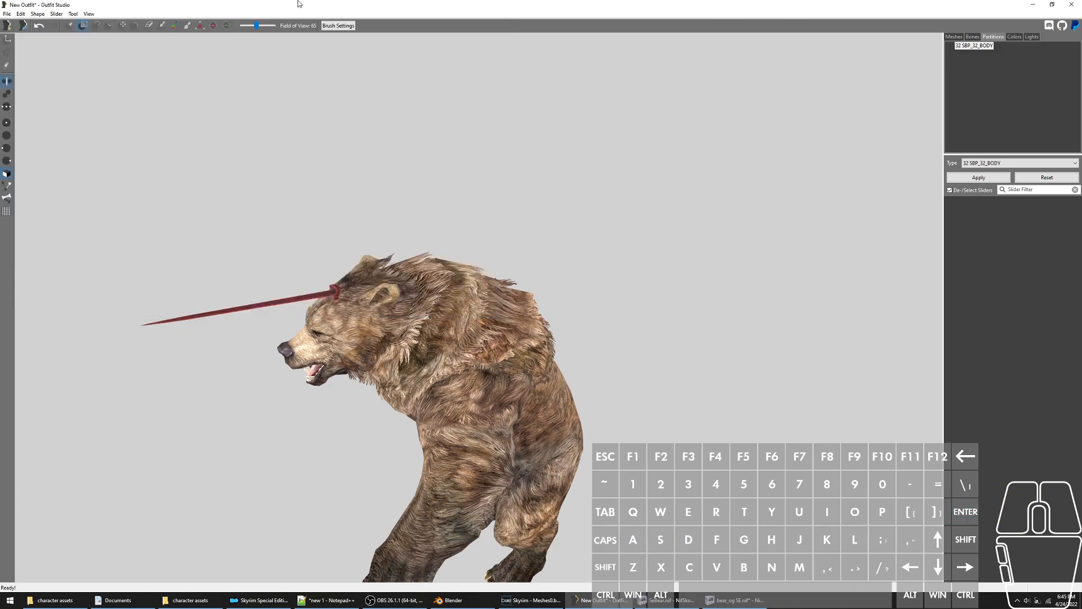
left_click(1033, 4)
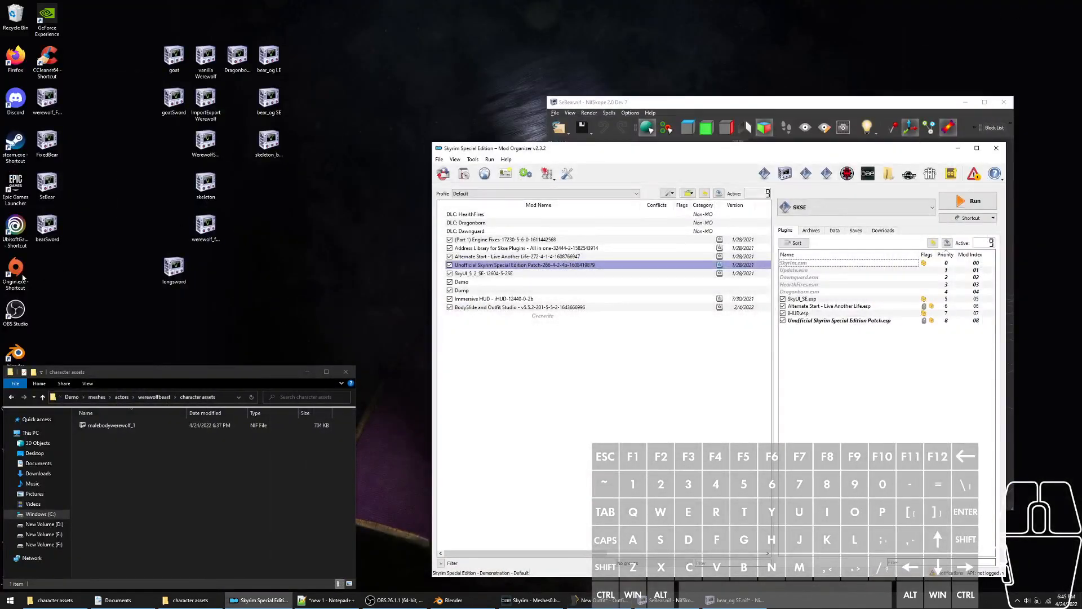
Copy bearSword from the desktop into the Demo mod's meshes\actors\bear\character assets folder
left_click(54, 274)
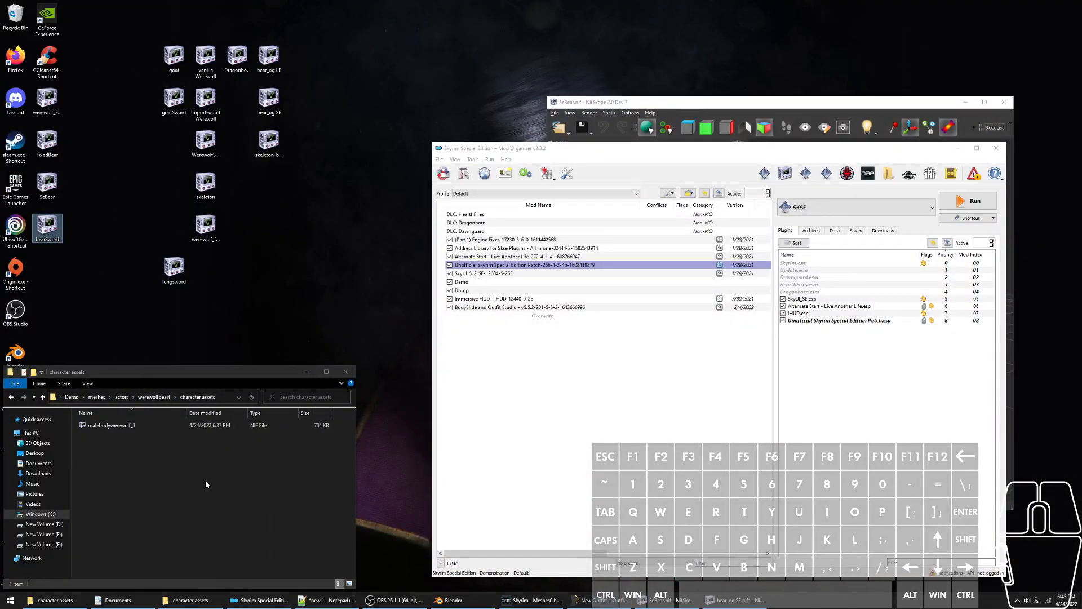
left_click(155, 483)
key("alt+Left")
key("alt+Up")
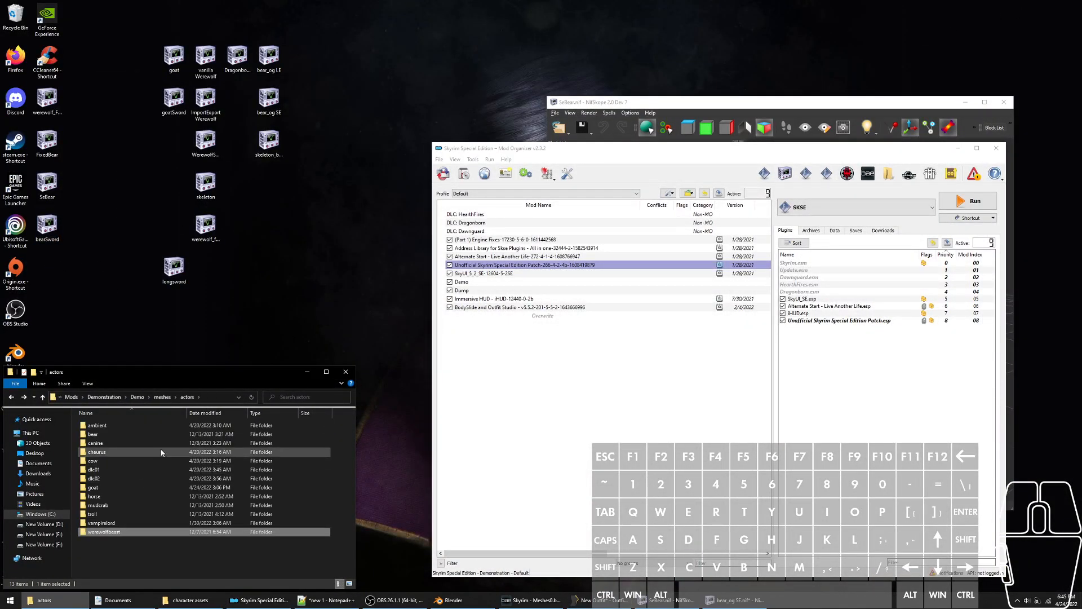
double_click(165, 437)
double_click(183, 429)
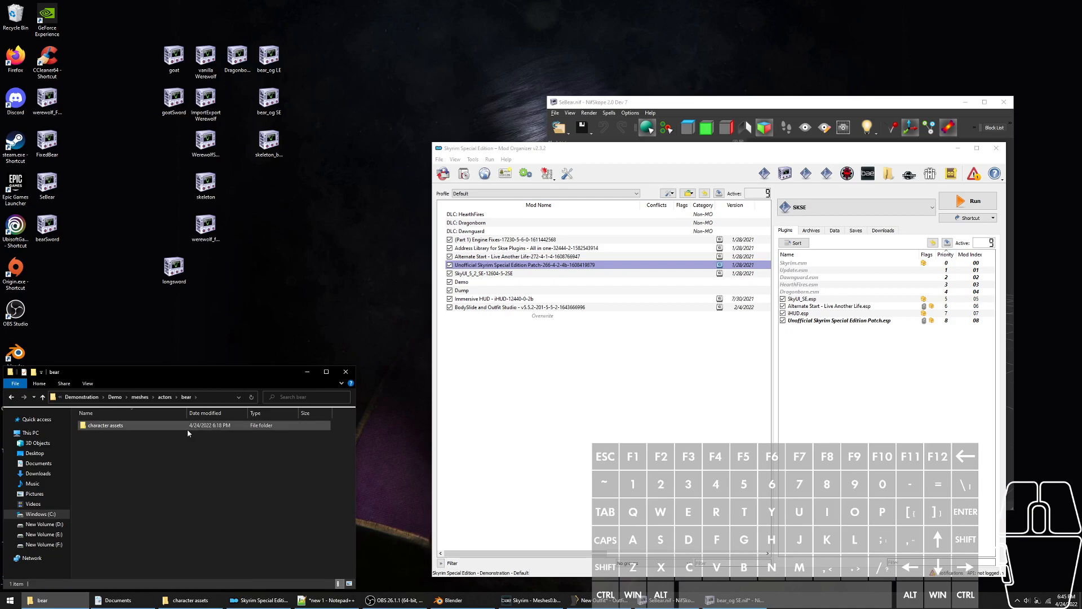
key("ctrl+v")
Rename the copied NIF in the character assets folder as bear
key("F2")
key("Right")
key("BackSpace")
key("BackSpace")
key("BackSpace")
key("BackSpace")
key("BackSpace")
key("Return")
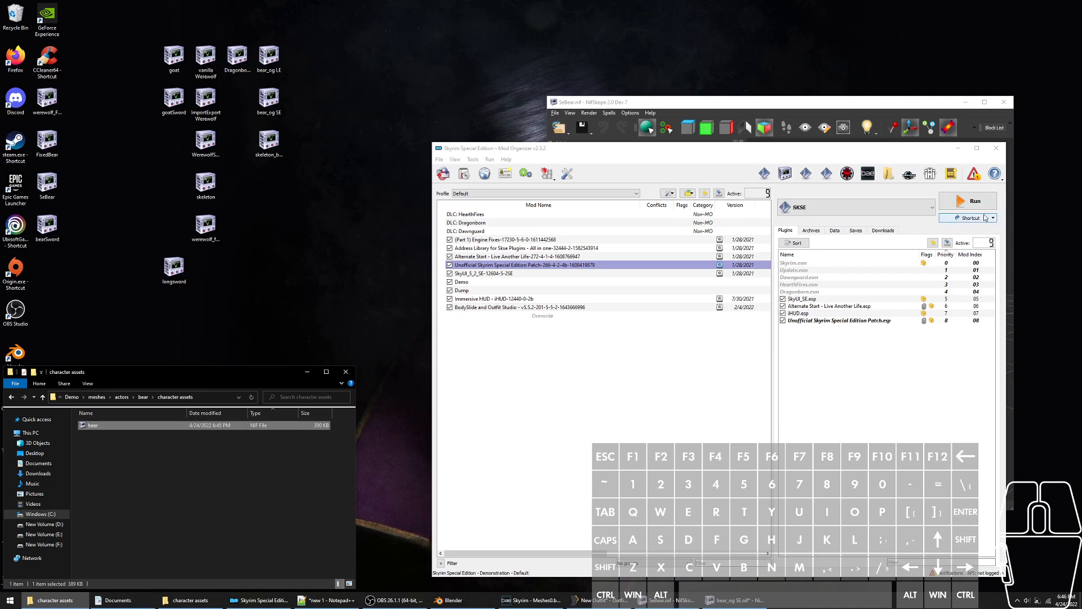
Launch Skyrim Special Edition through SKSE from Mod Organizer and continue the last saved game
left_click(966, 207)
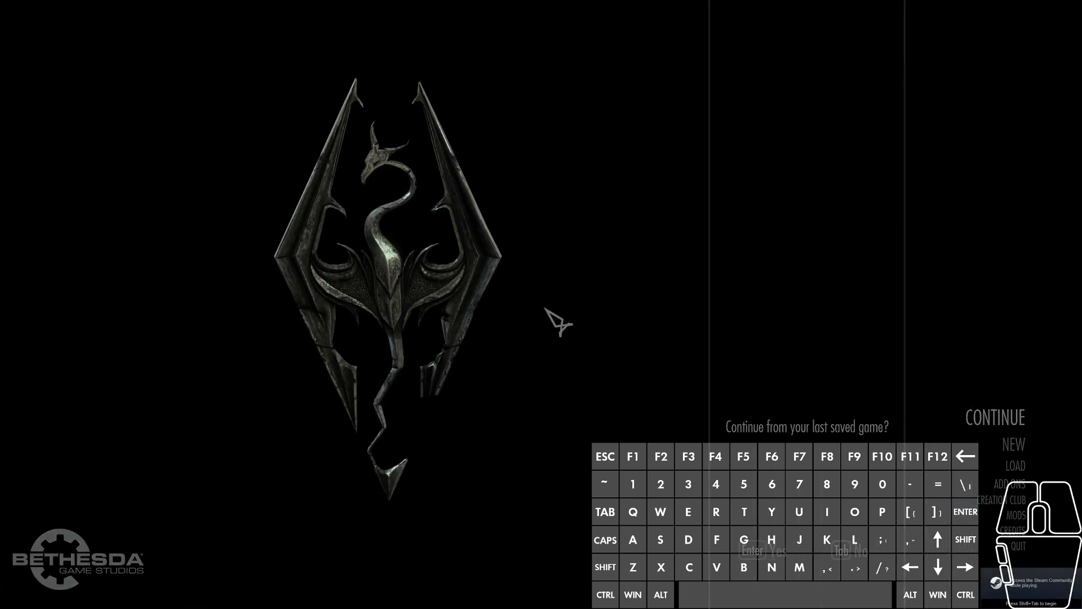
key("Return")
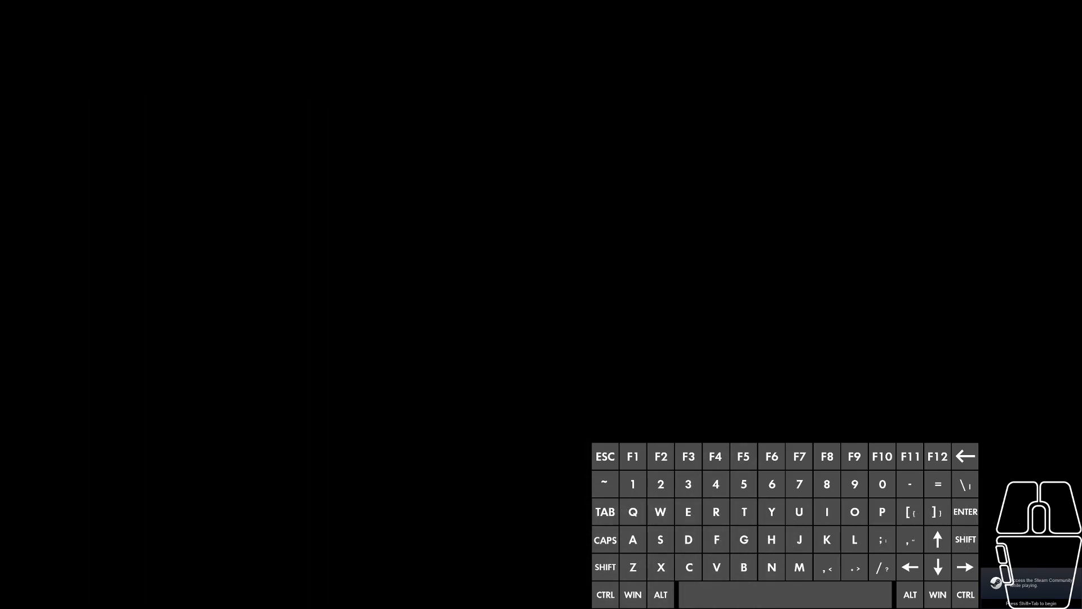
Search the game console for bear NPCs and spawn the bear with player.placeatme ff000ae5
type("h")
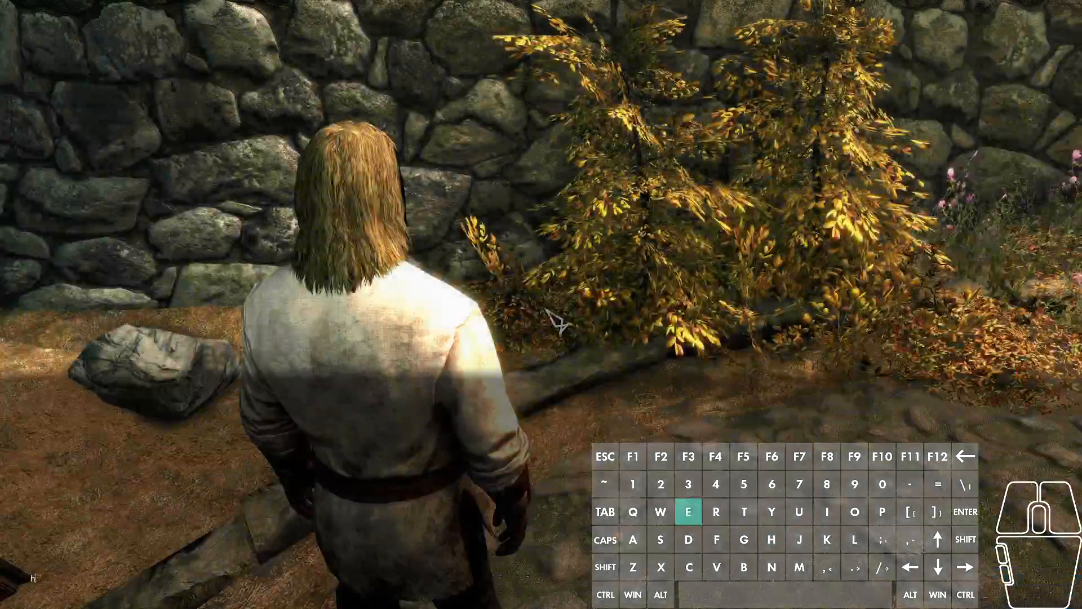
type("elp byer.placeatme ff")
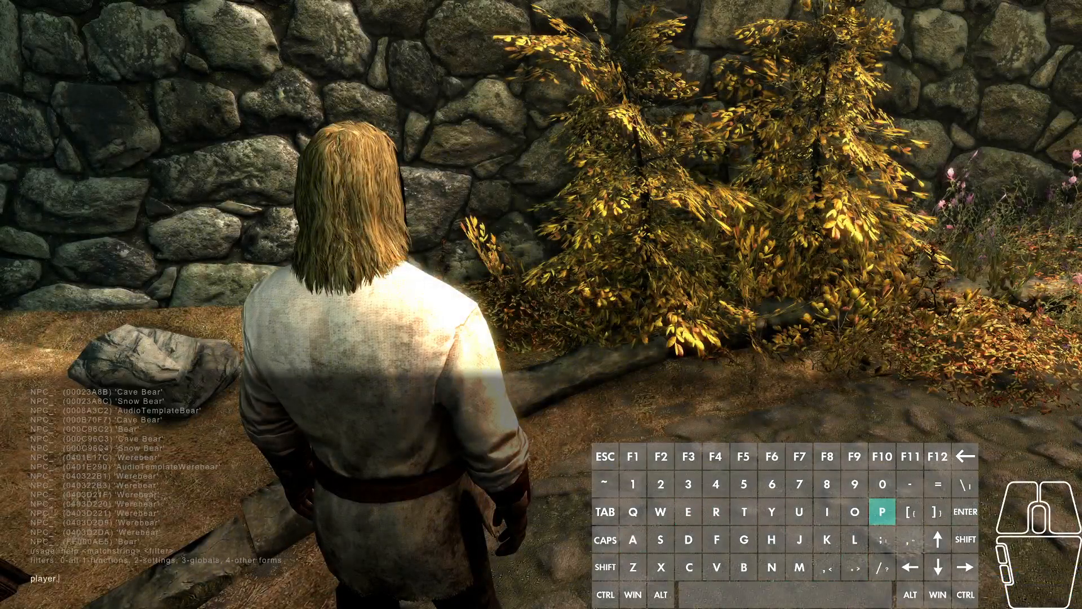
type("000ae5")
key("Return")
key("grave")
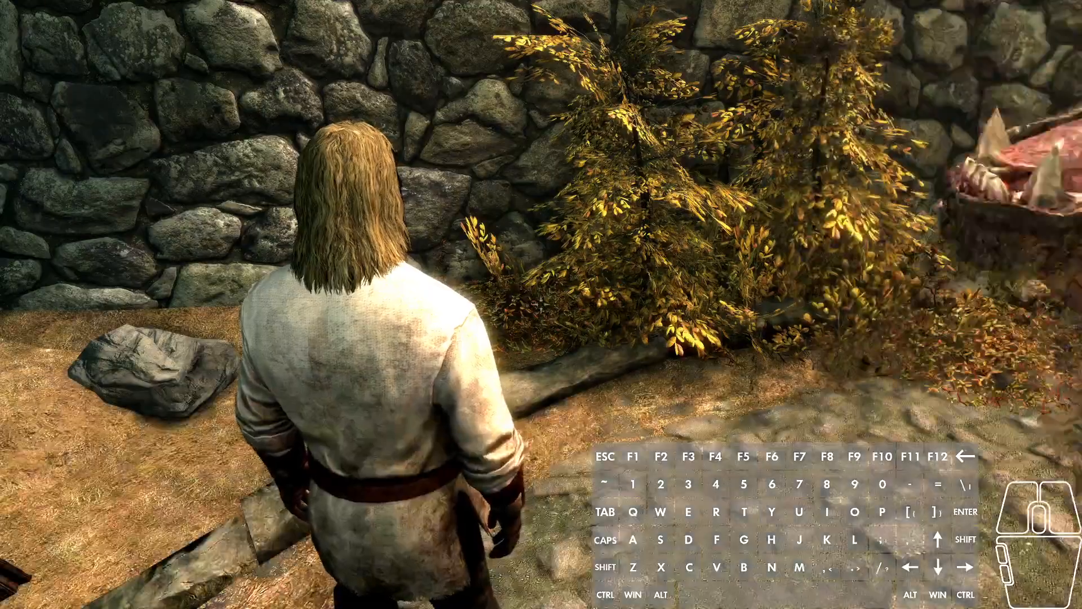
Toggle god mode with the console command tgm and move the character around the spawned bear
key("s")
key("grave")
key("BackSpace")
type("tgm")
key("Return")
key("grave")
key("w")
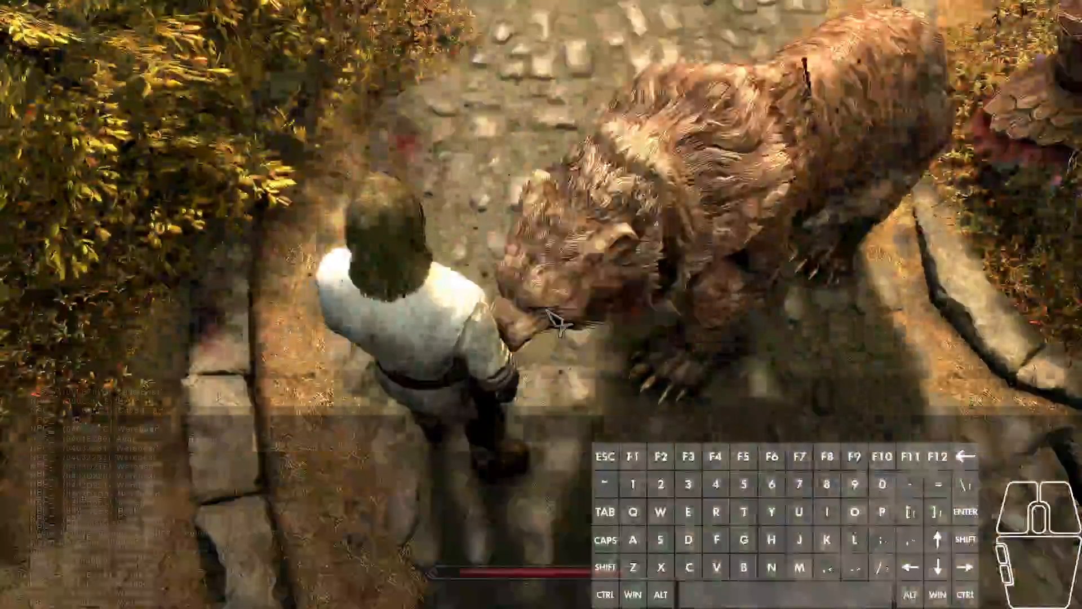
Quit the game with the console command qqq
key("grave")
type("qqq")
key("grave")
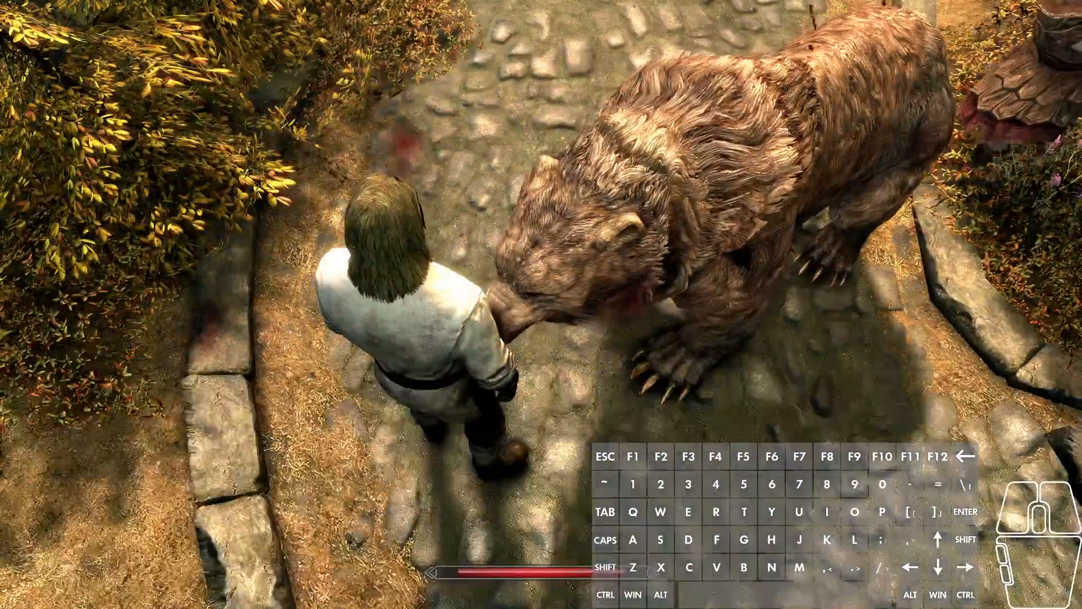
key("grave")
type("qqq")
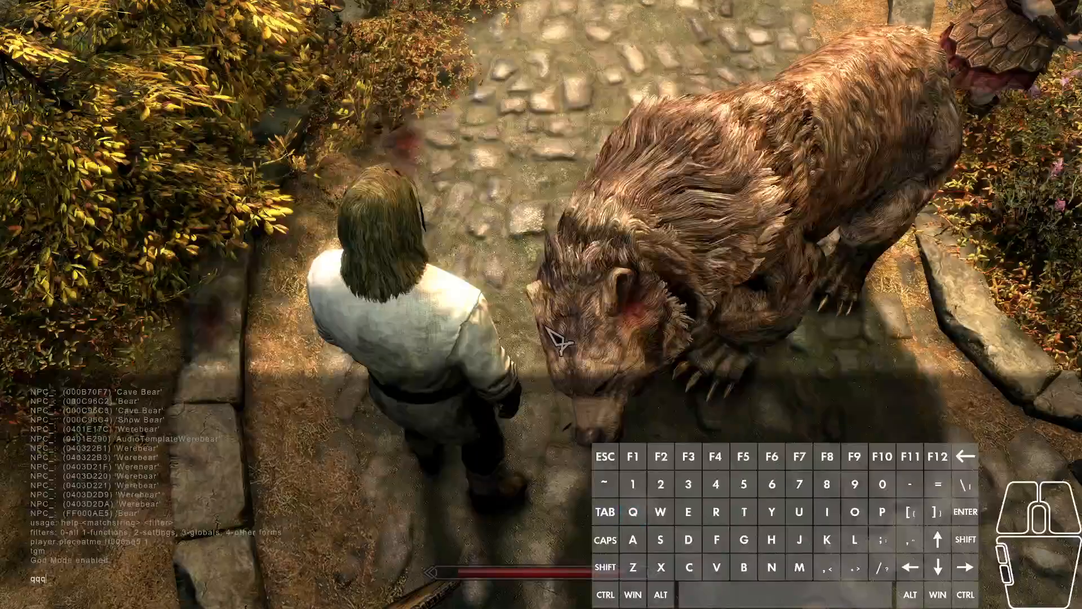
key("Return")
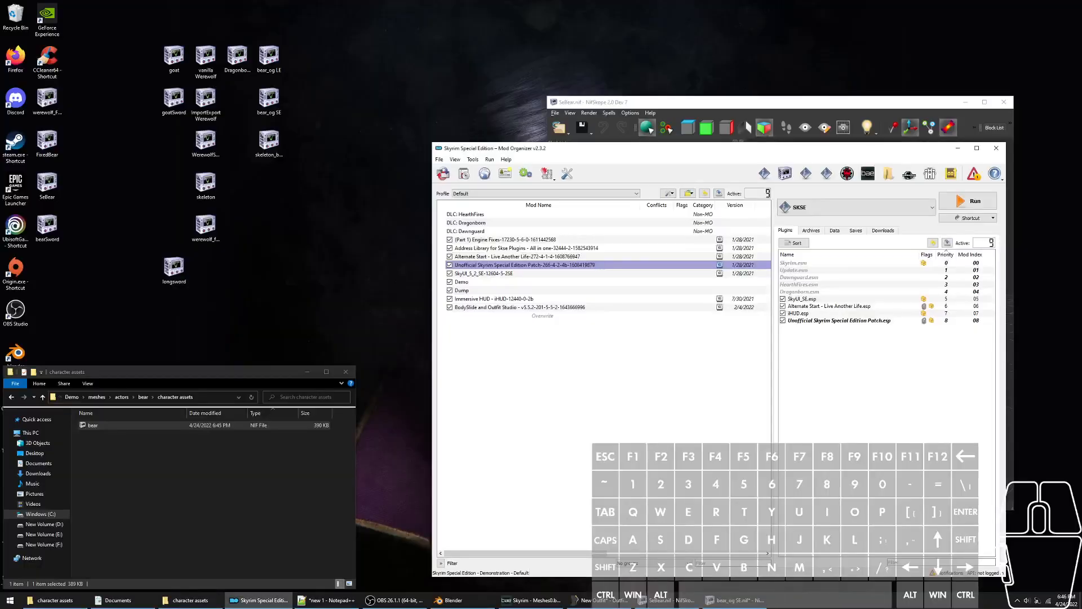
Open the bear NIF from the character assets folder in NifSkope and expand the IronLongSword01:0 shape
double_click(114, 428)
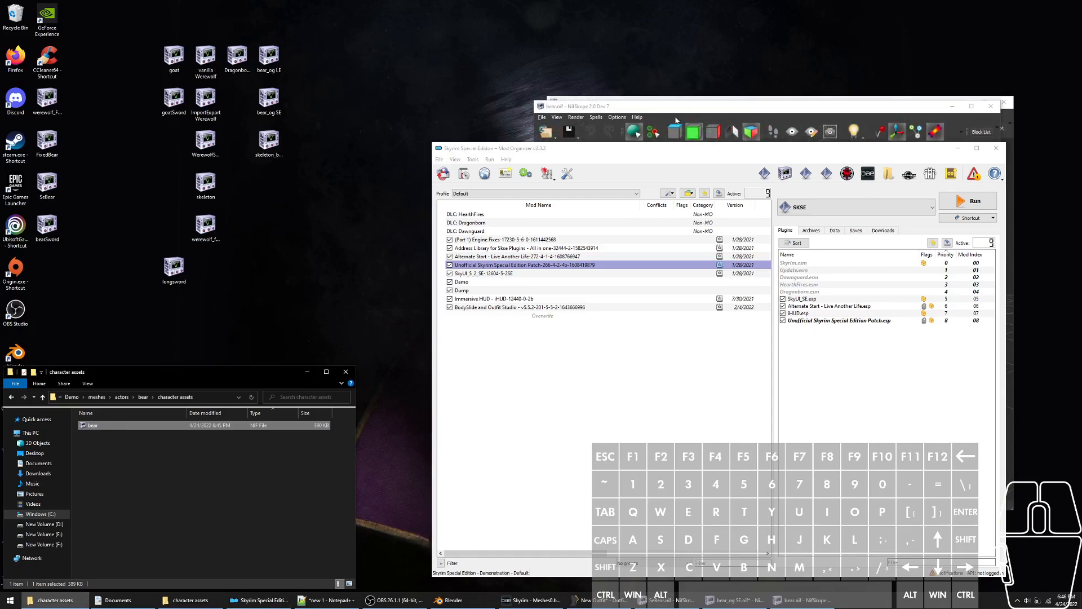
double_click(697, 113)
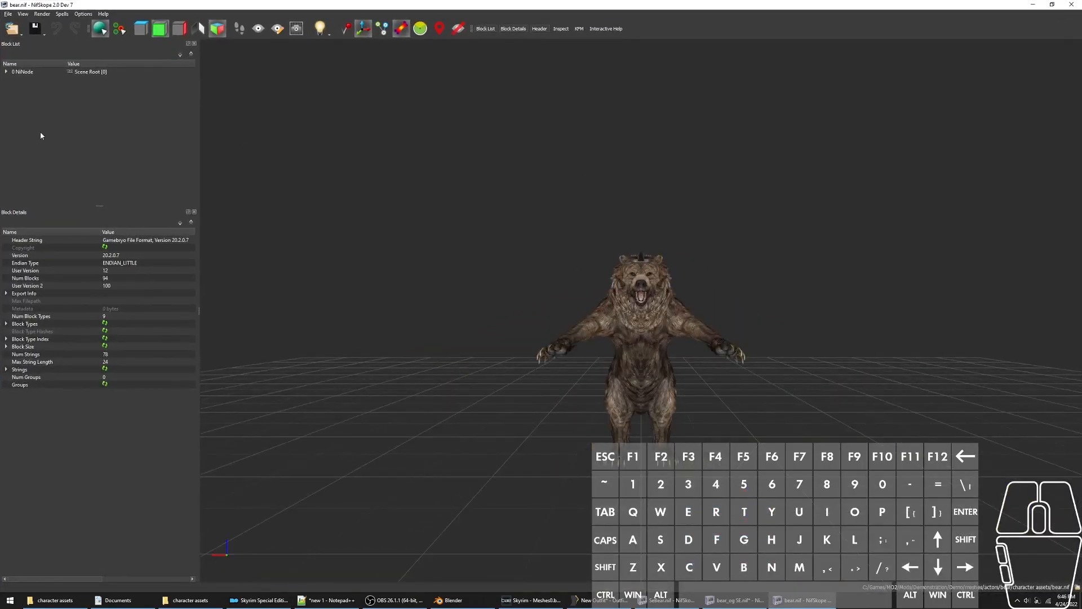
double_click(24, 72)
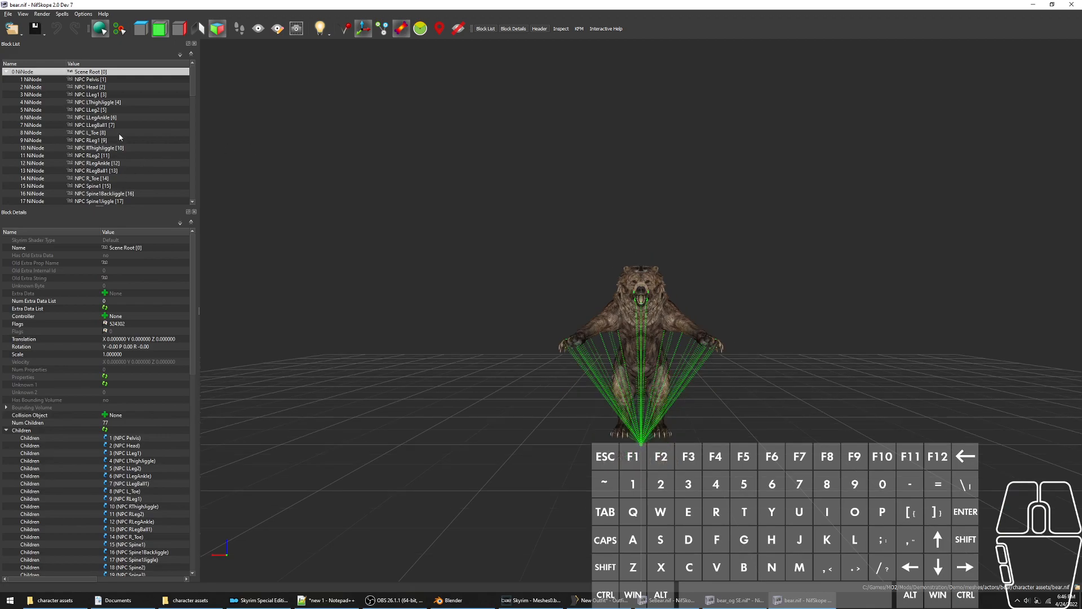
scroll(121, 166, "down", 15)
scroll(115, 175, "down", 4)
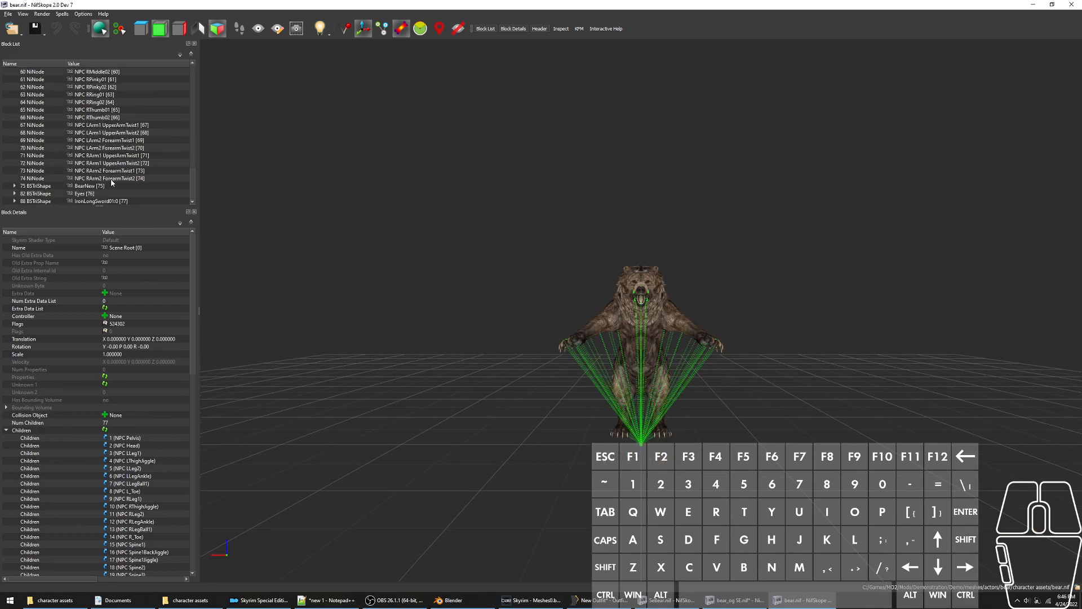
left_click(57, 202)
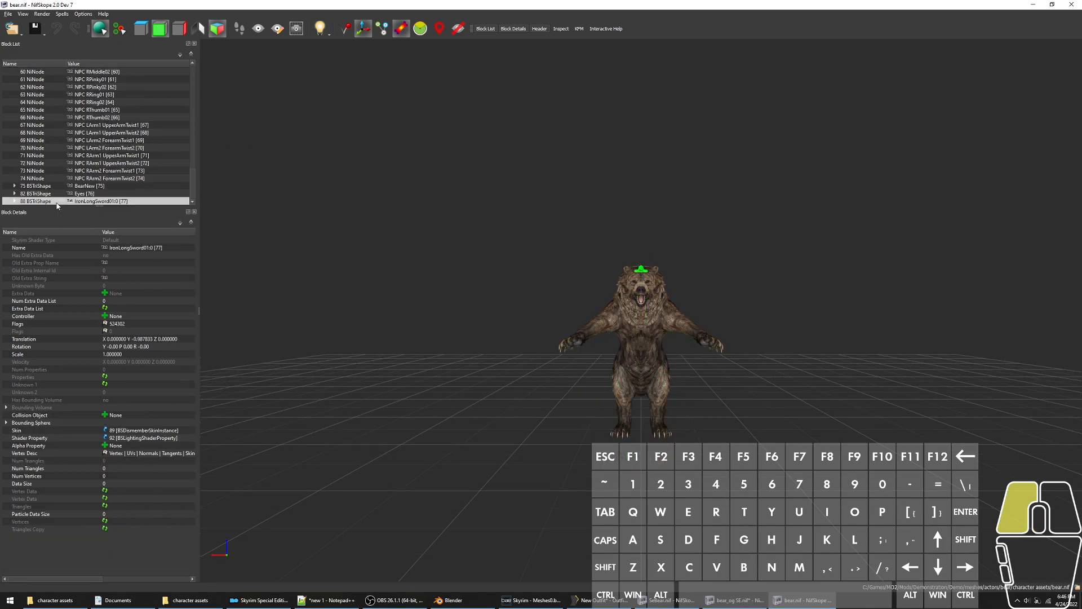
double_click(57, 201)
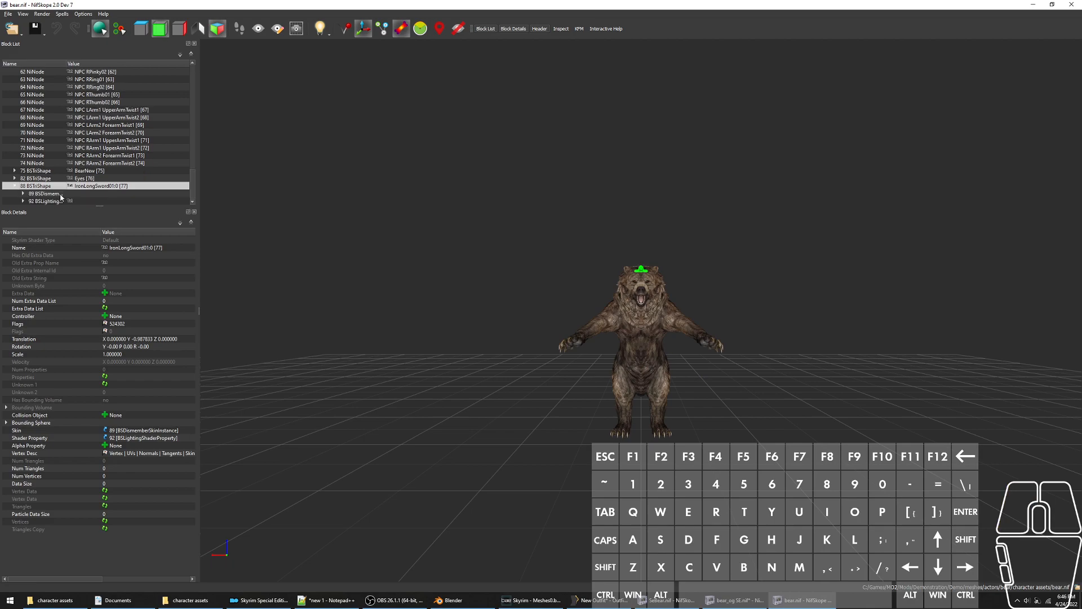
Convert the sword's BSDismemberSkinInstance block to NiSkinInstance, then save and close bear.nif
left_click_drag(66, 63, 115, 63)
left_click(62, 194)
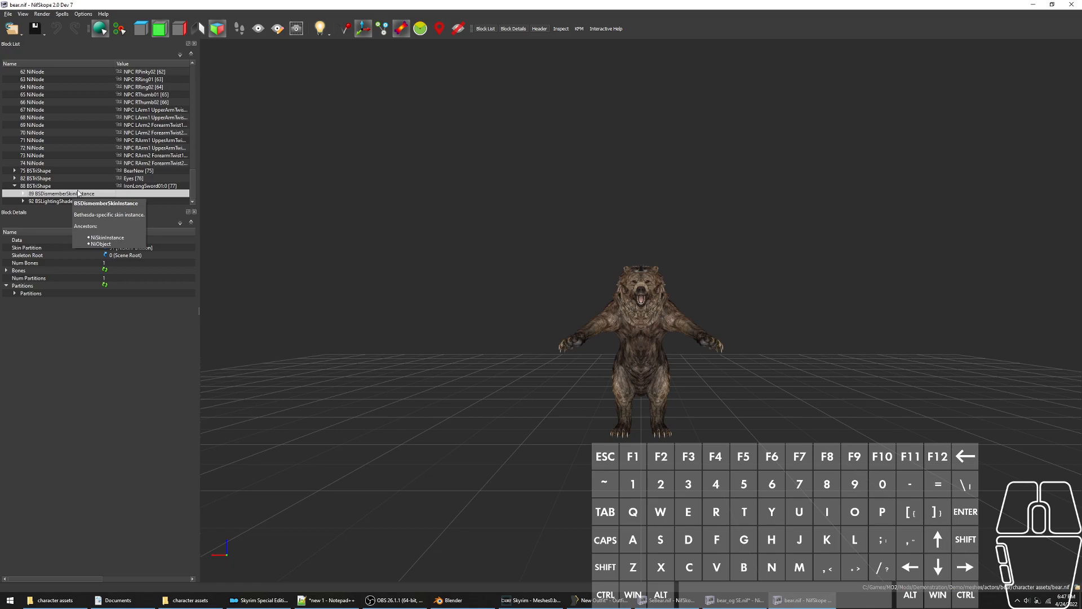
right_click(78, 193)
mouse_move(91, 189)
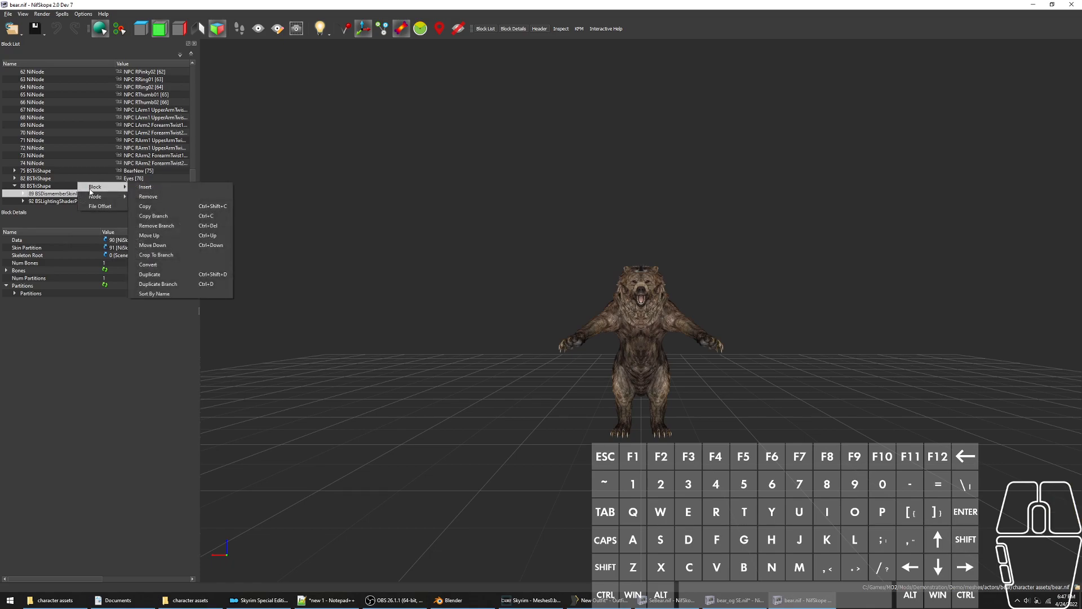
left_click(161, 265)
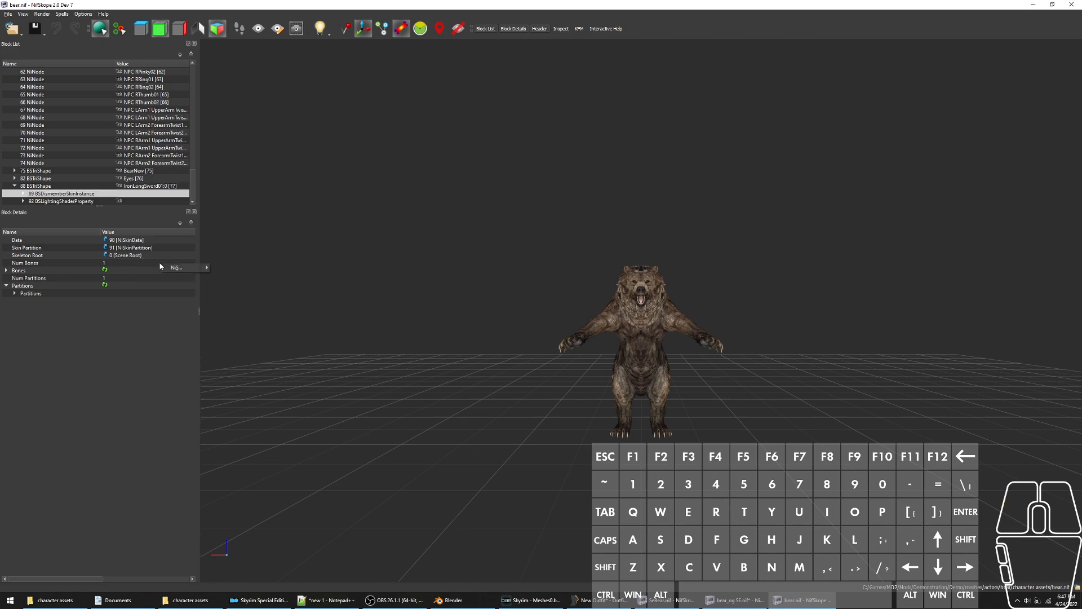
mouse_move(181, 270)
left_click(218, 268)
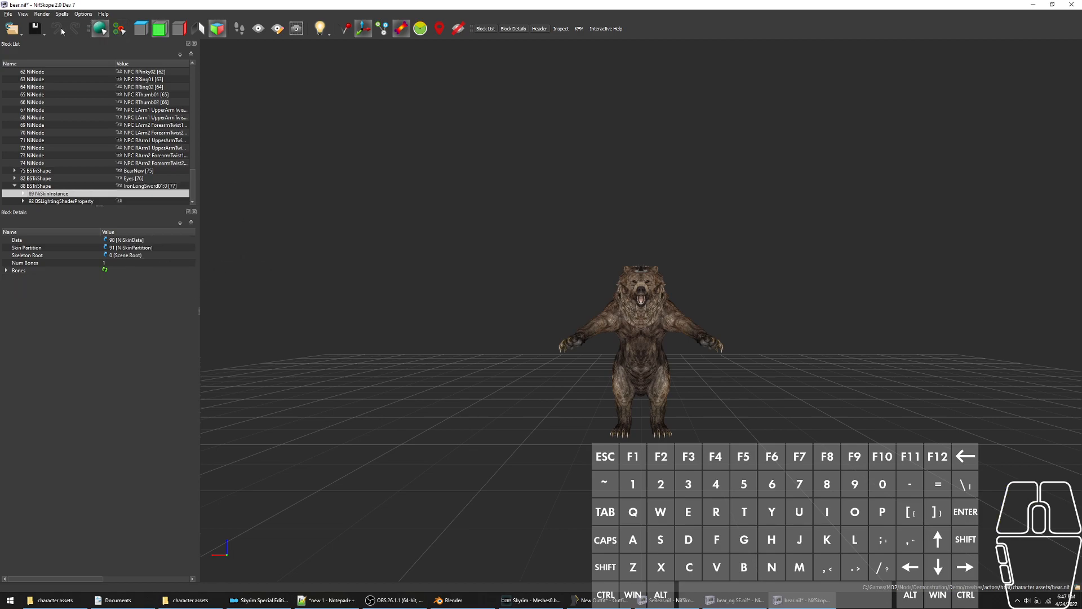
left_click(35, 28)
left_click_drag(585, 339, 632, 255)
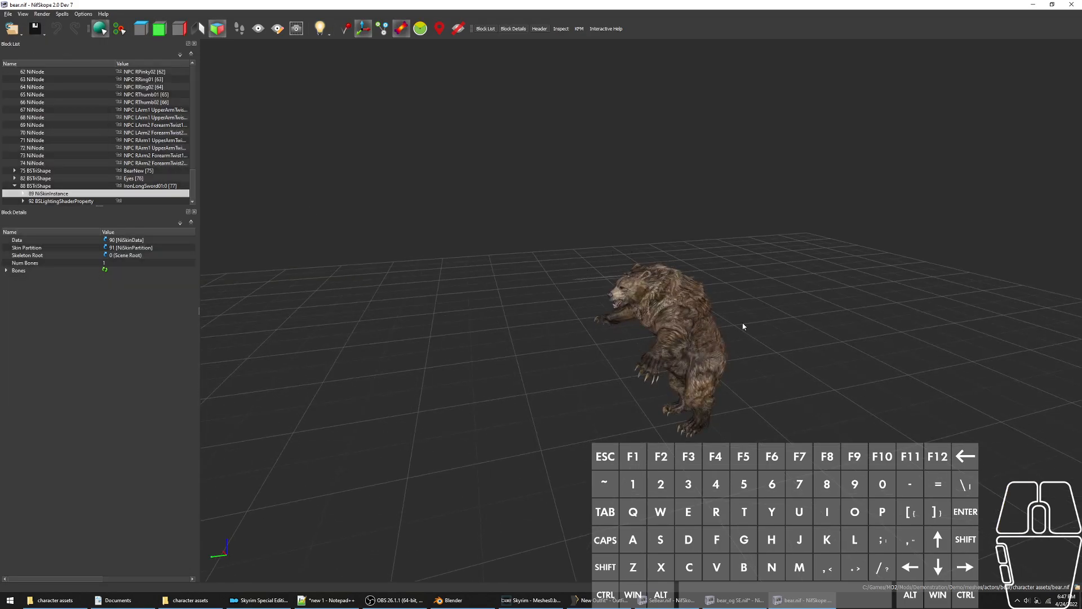
left_click(1070, 5)
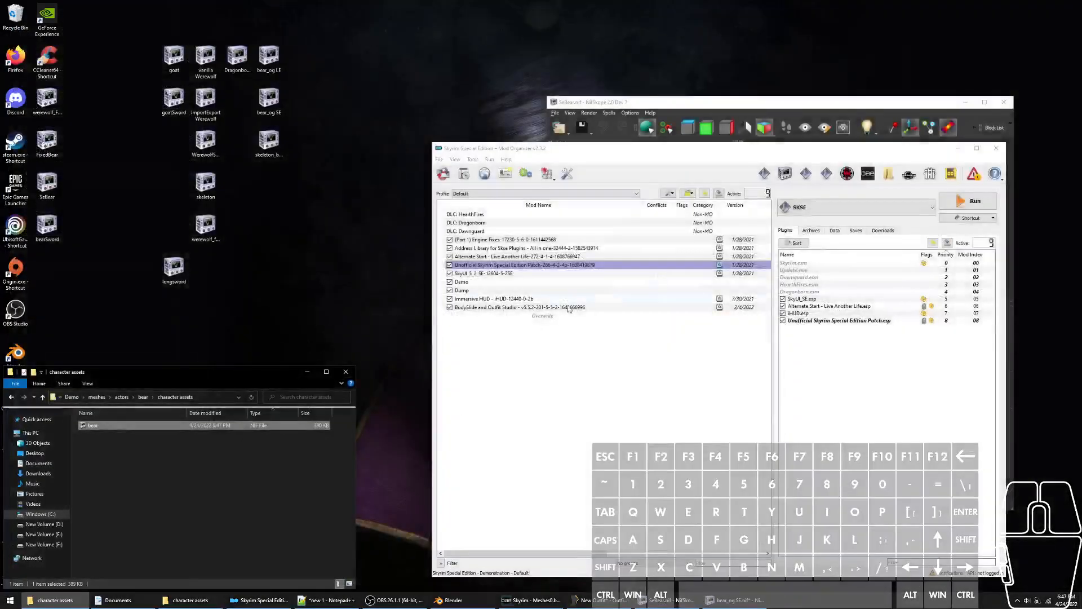
Launch Skyrim through SKSE from Mod Organizer again and continue from the last saved game
left_click(974, 200)
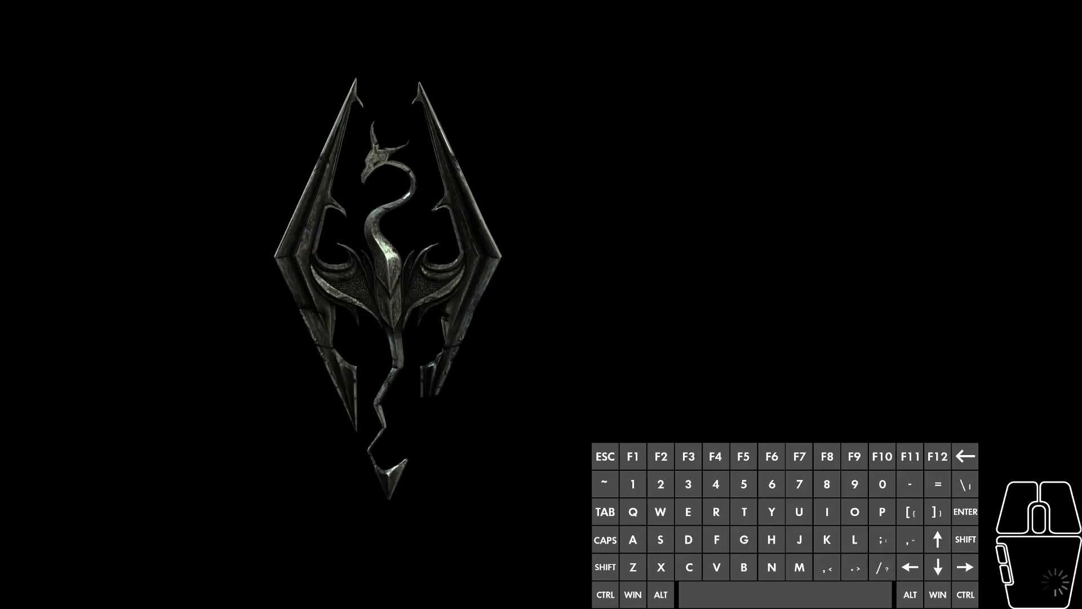
key("Return")
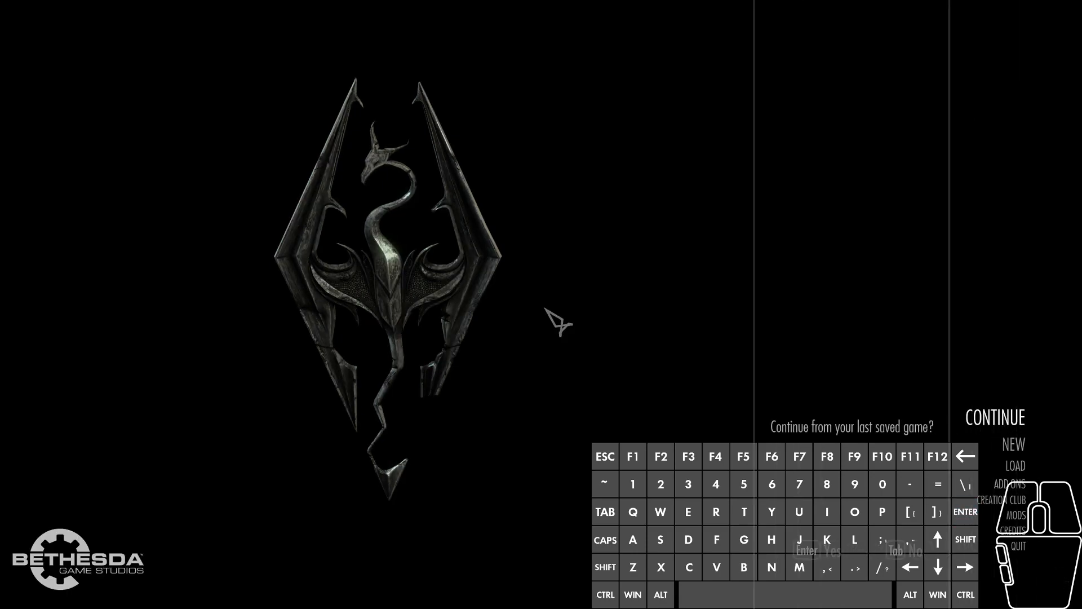
key("Return")
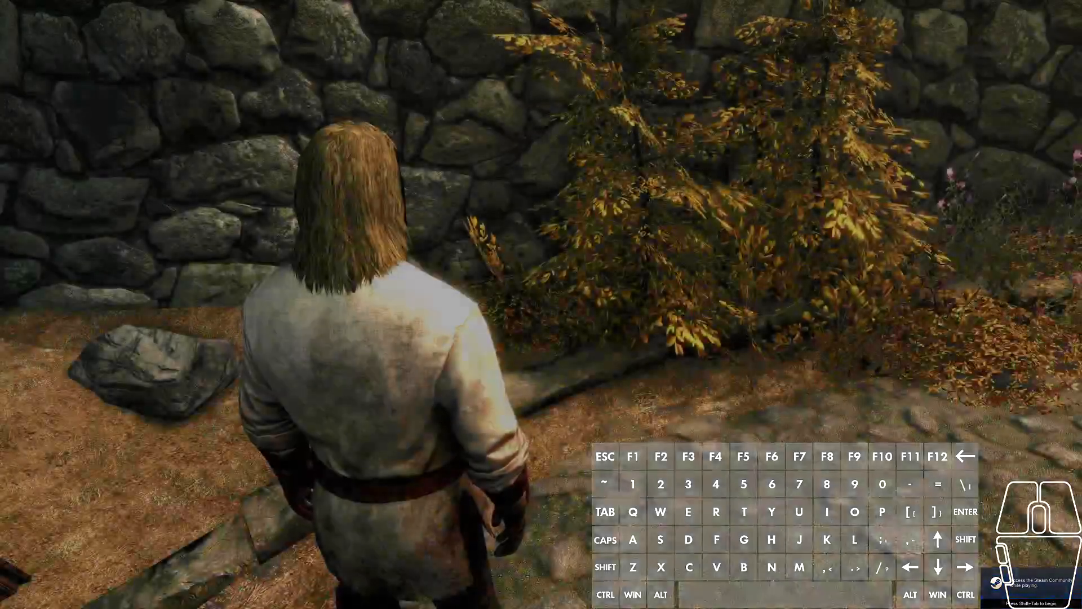
Look up bears in the game console with help bear and spawn one with player.placeatme ff000ae3 1
type("help bear")
key("Return")
type("player.placeatme ")
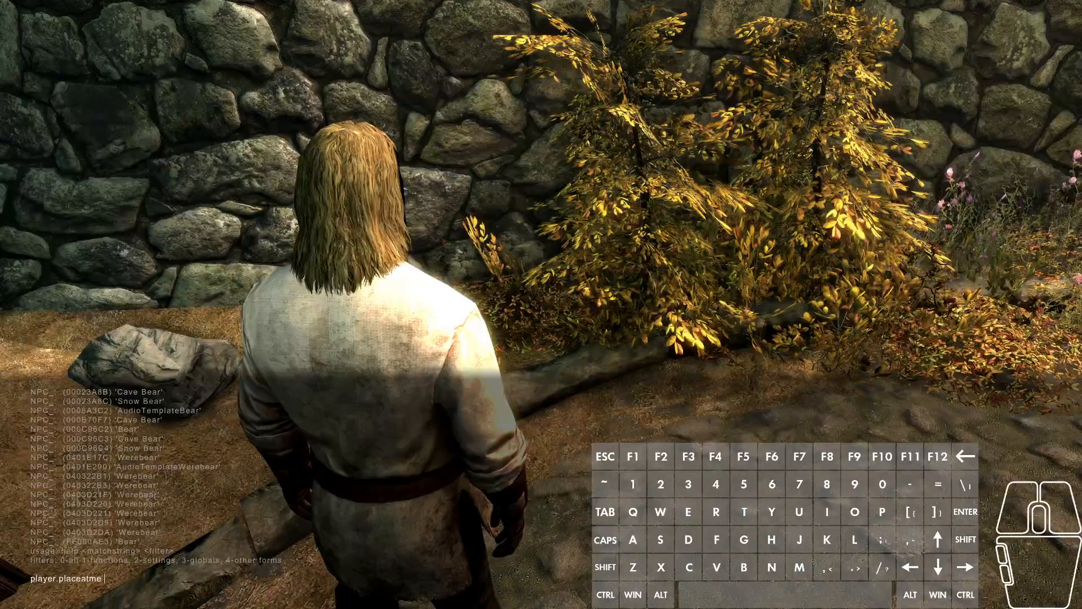
type("ff000ae3 1")
key("Return")
key("grave")
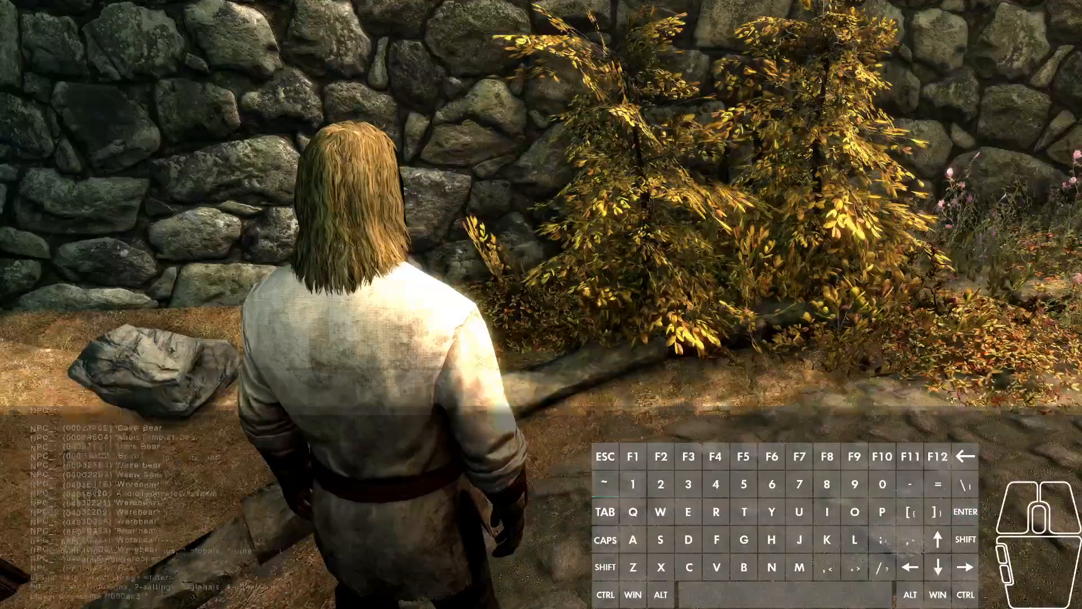
Move the character around the spawned bear to examine the sword on its head, then quit through the console
key("s")
key("w")
key("d")
key("s")
key("a")
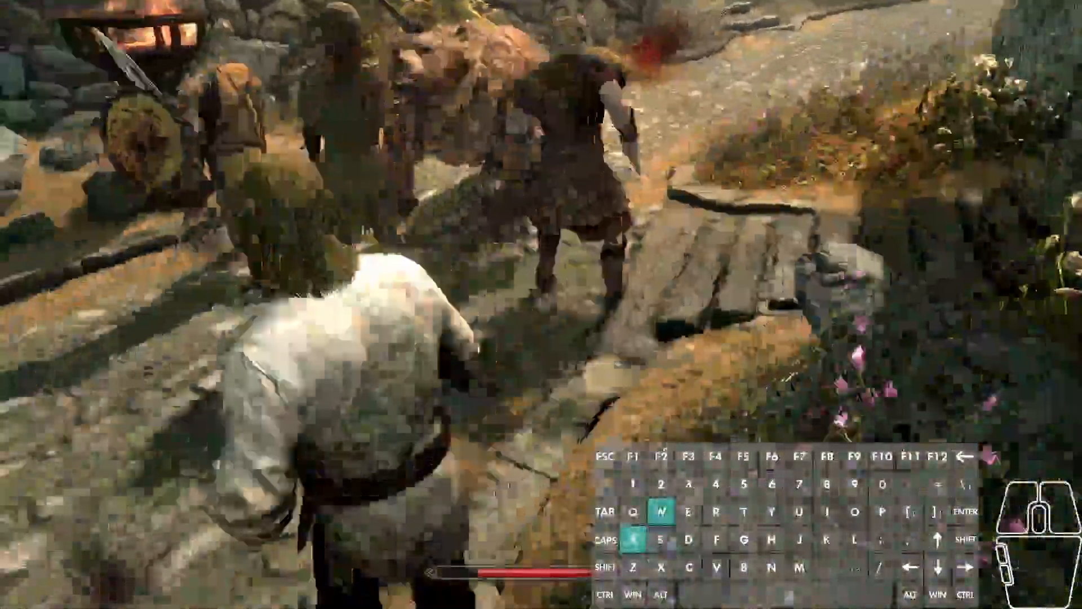
key("s")
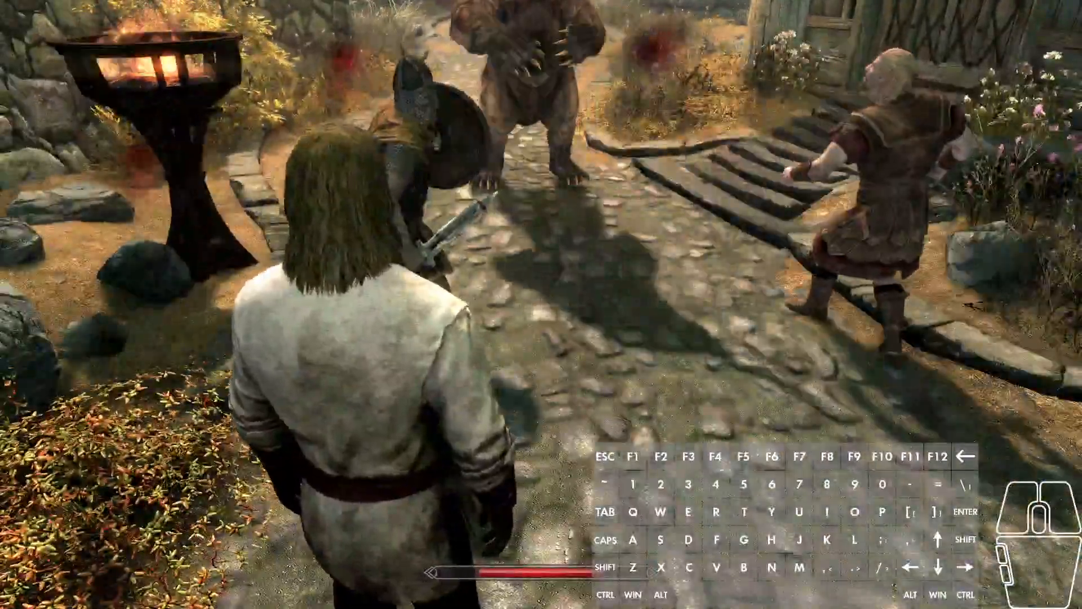
key("a")
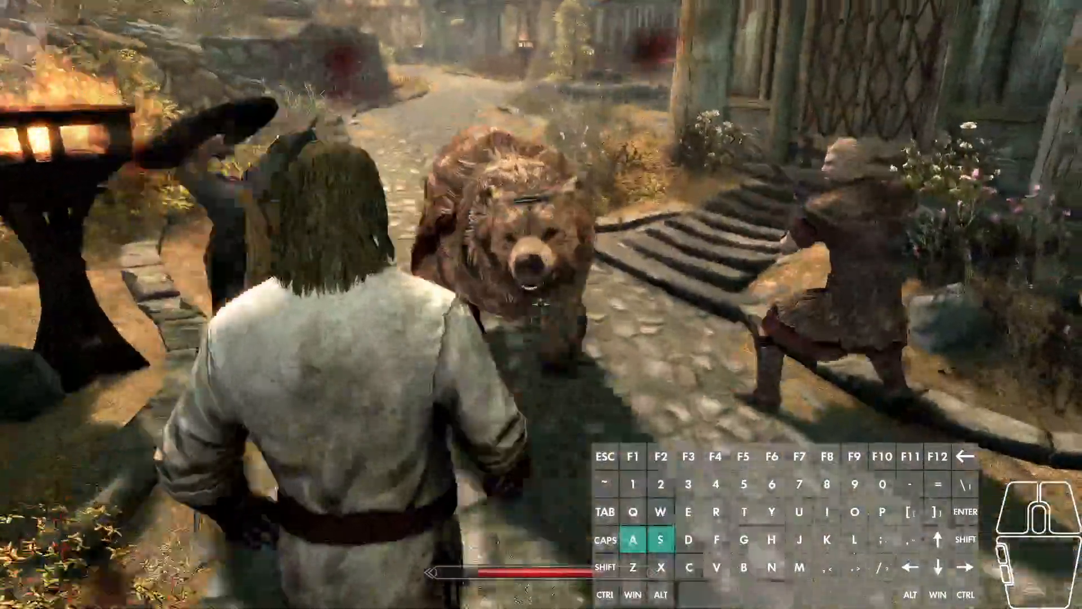
key("s")
key("d")
key("grave")
type("q")
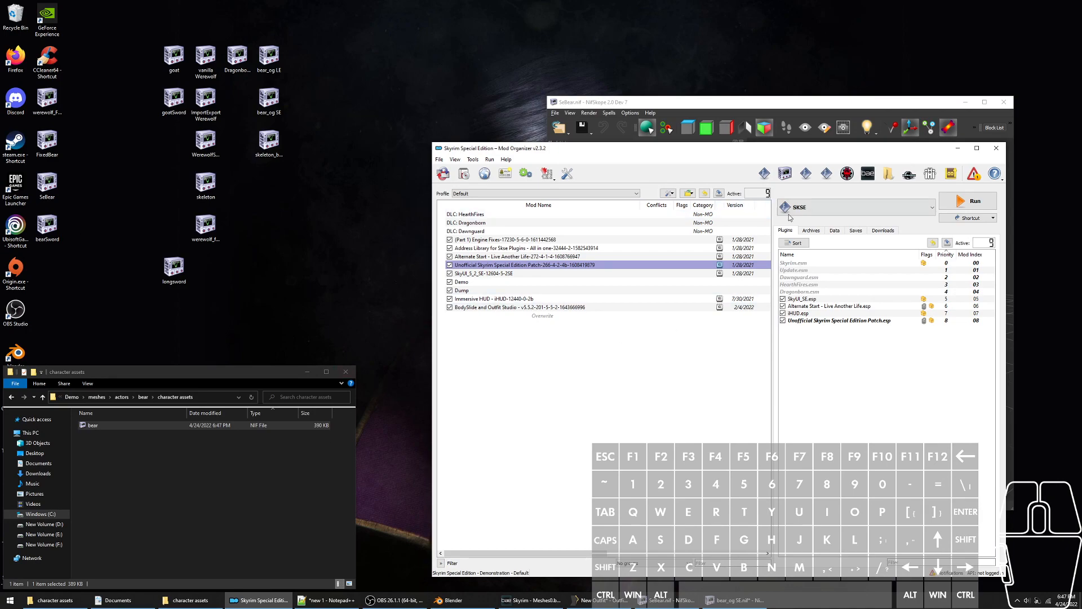
Close the SeBear and bear_og SE files in NifSkope, discarding the changes to bear_og SE
left_click(676, 600)
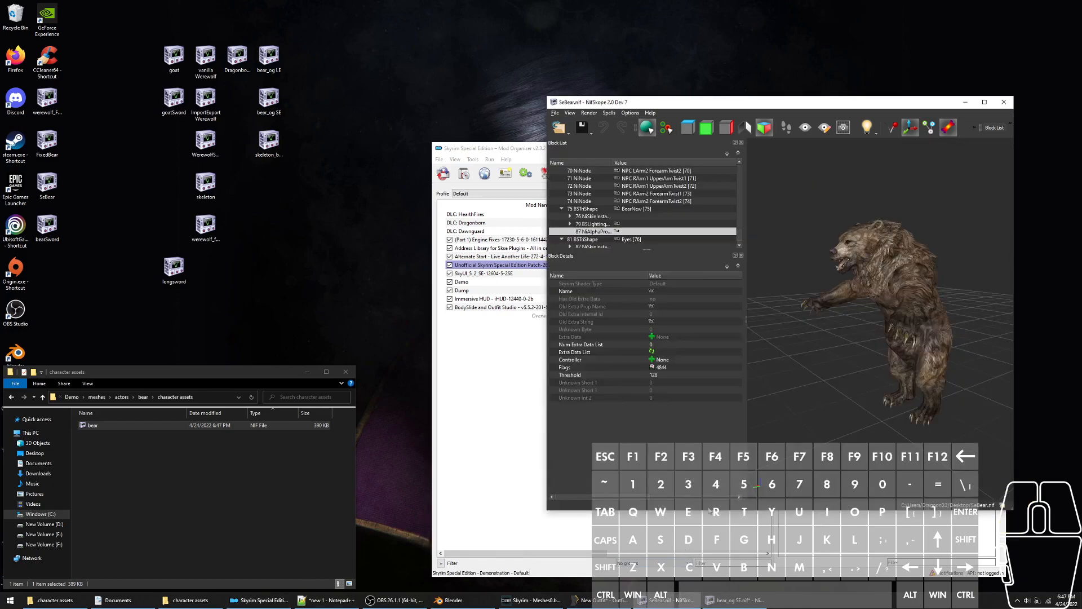
left_click(1004, 102)
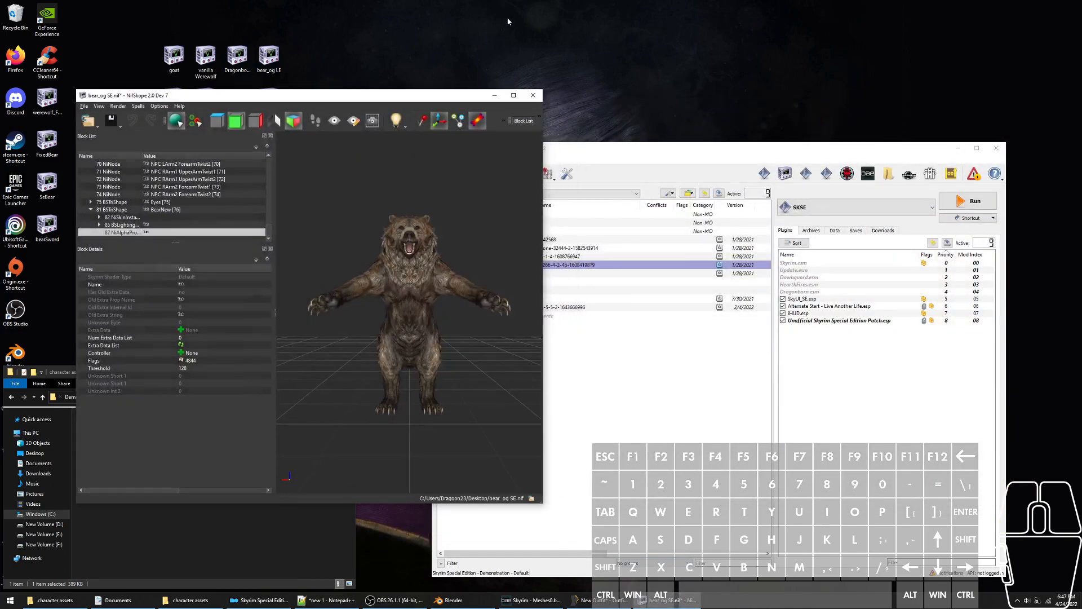
left_click(533, 95)
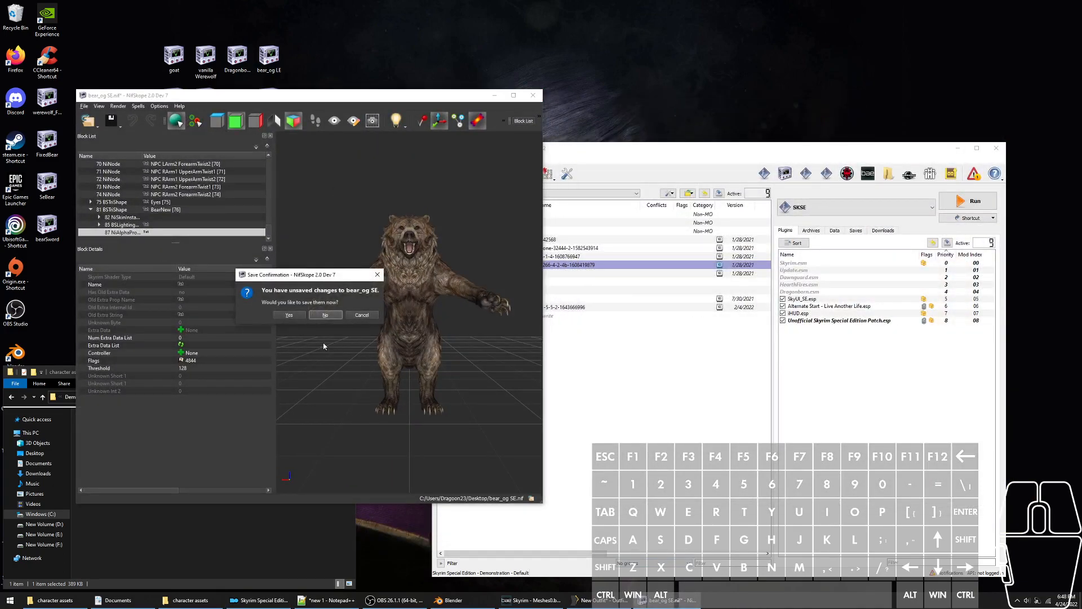
left_click(327, 314)
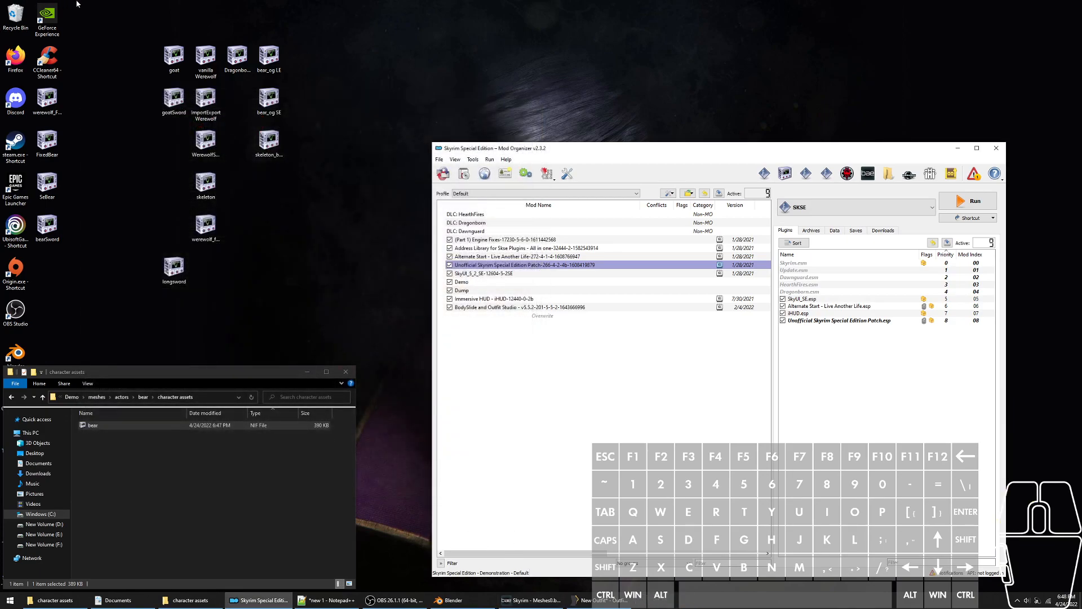
Open the DragonboneWerewolf NIF in NifSkope to examine its skeletal mesh from the side, then close it
double_click(230, 57)
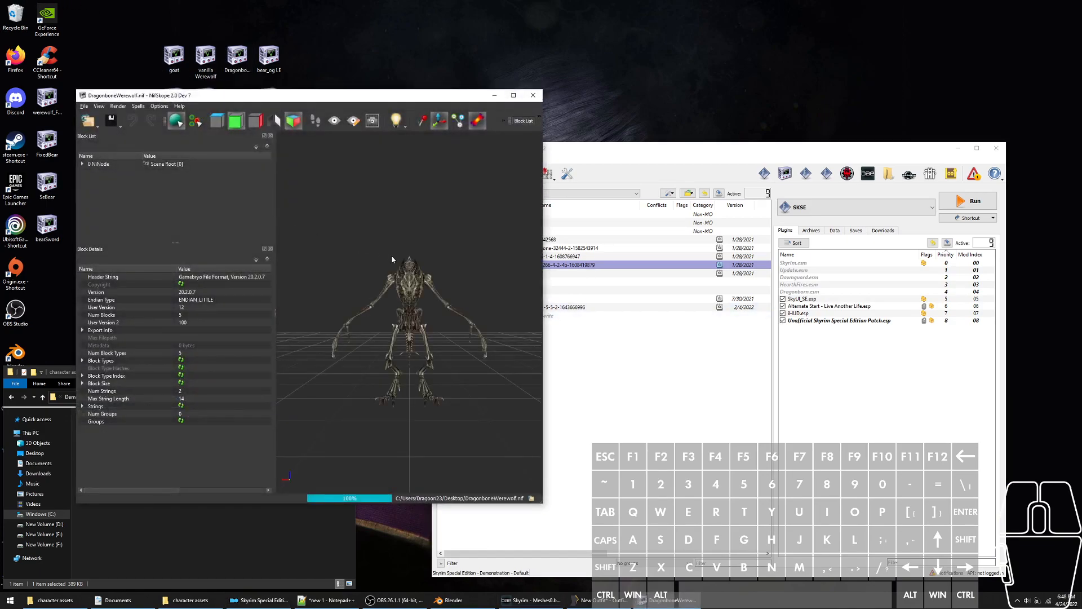
left_click(361, 283)
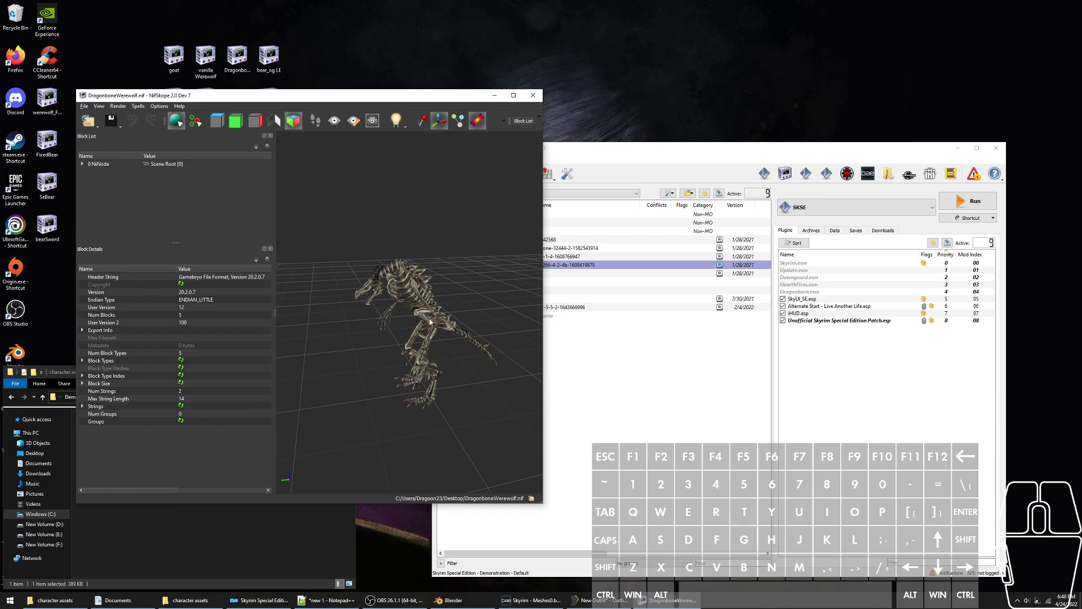
left_click(532, 95)
Switch to Outfit Studio and unload the current project
left_click(586, 599)
left_click_drag(607, 323, 632, 274)
key("ctrl+w")
key("Left")
key("Return")
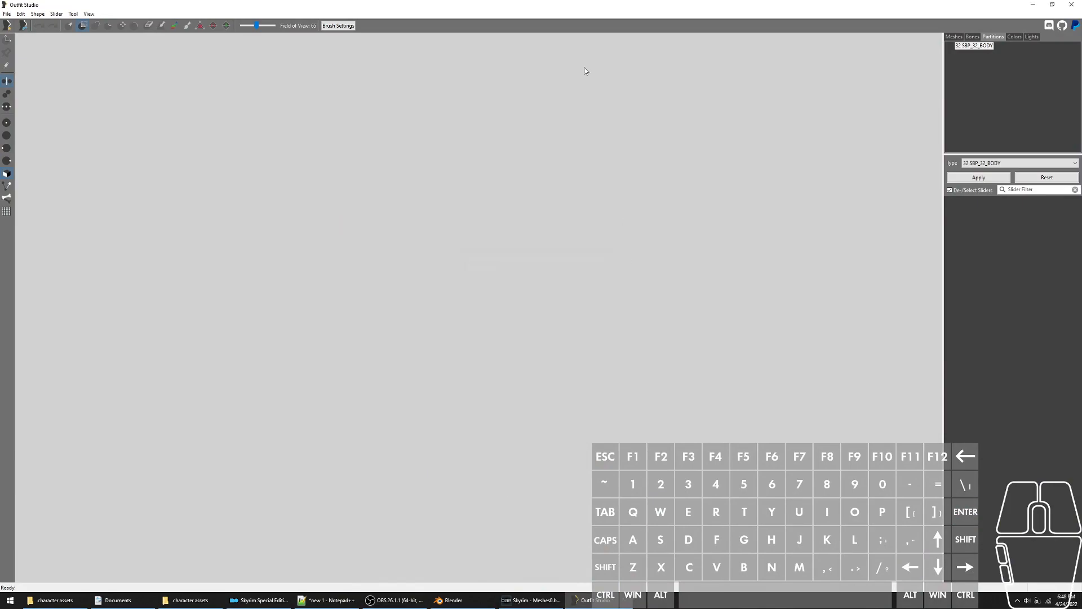
Close Outfit Studio and BodySlide, then relaunch Outfit Studio from Mod Organizer in a smaller window
left_click(1070, 5)
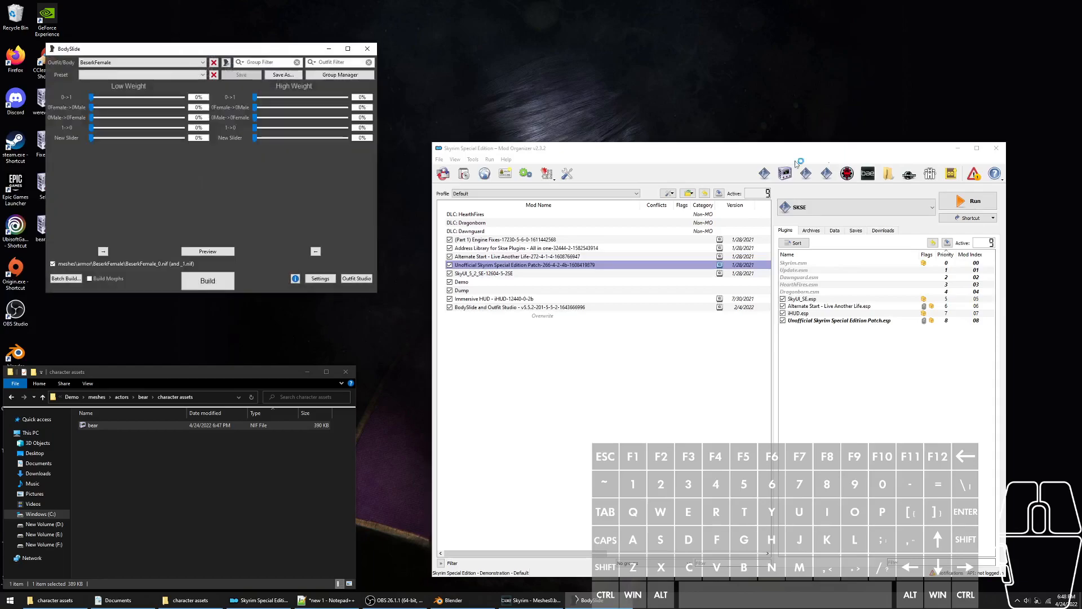
left_click(368, 49)
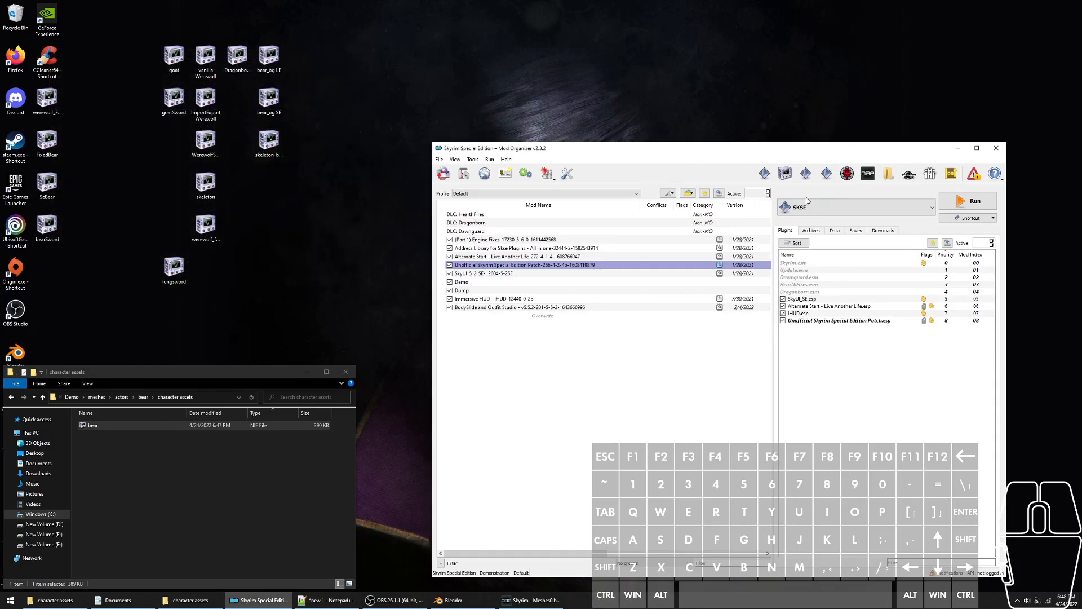
left_click(809, 175)
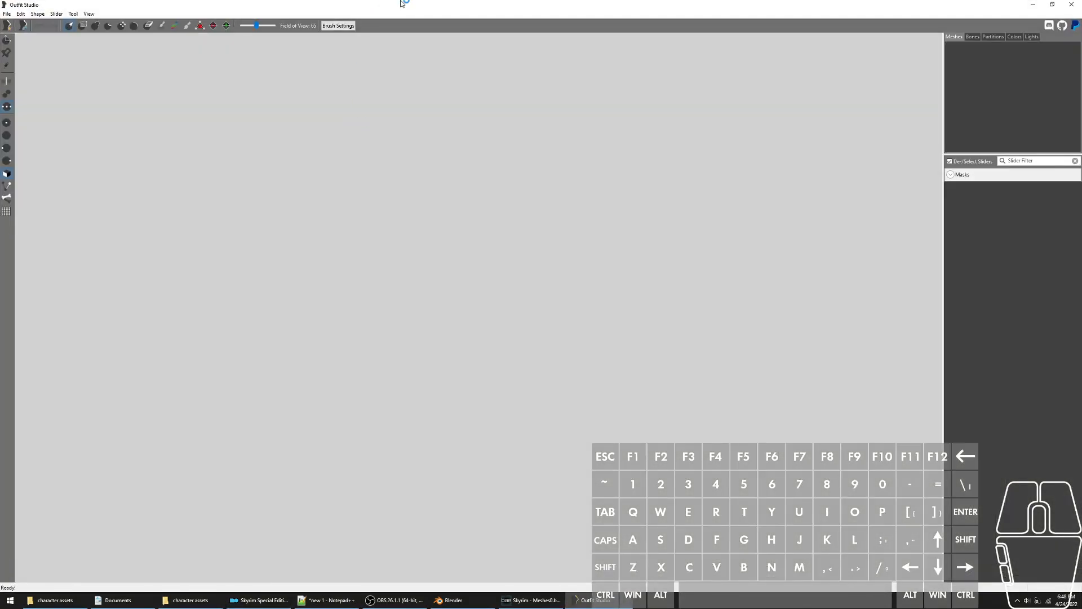
double_click(401, 4)
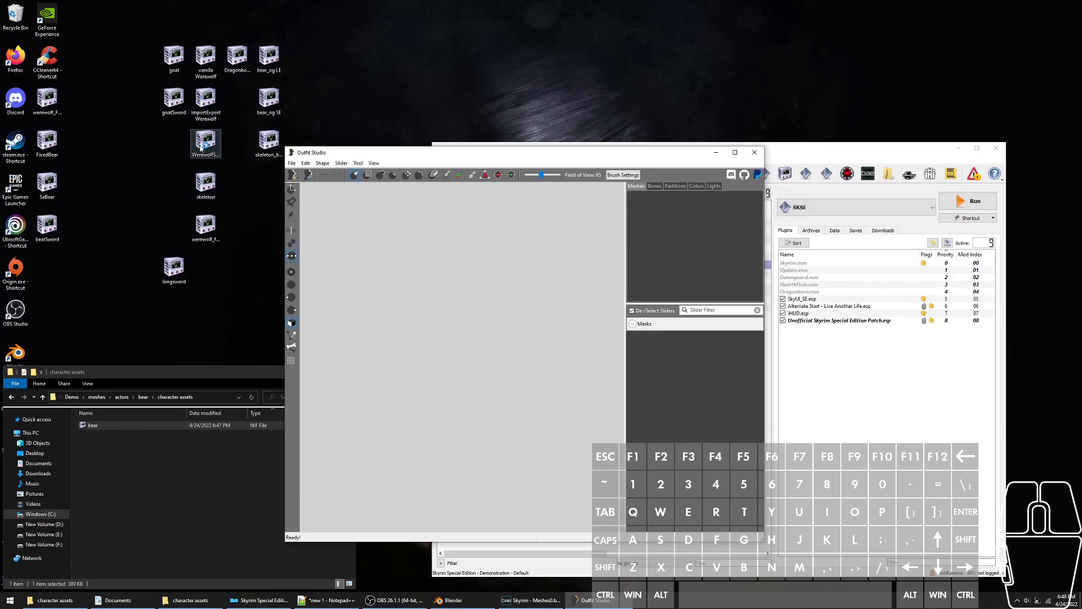
Import the werewolf NIF from the desktop into Outfit Studio, maximize the window, and view the model from the side
left_click(196, 236)
left_click_drag(212, 228, 366, 321)
double_click(529, 154)
scroll(630, 312, "down", 4)
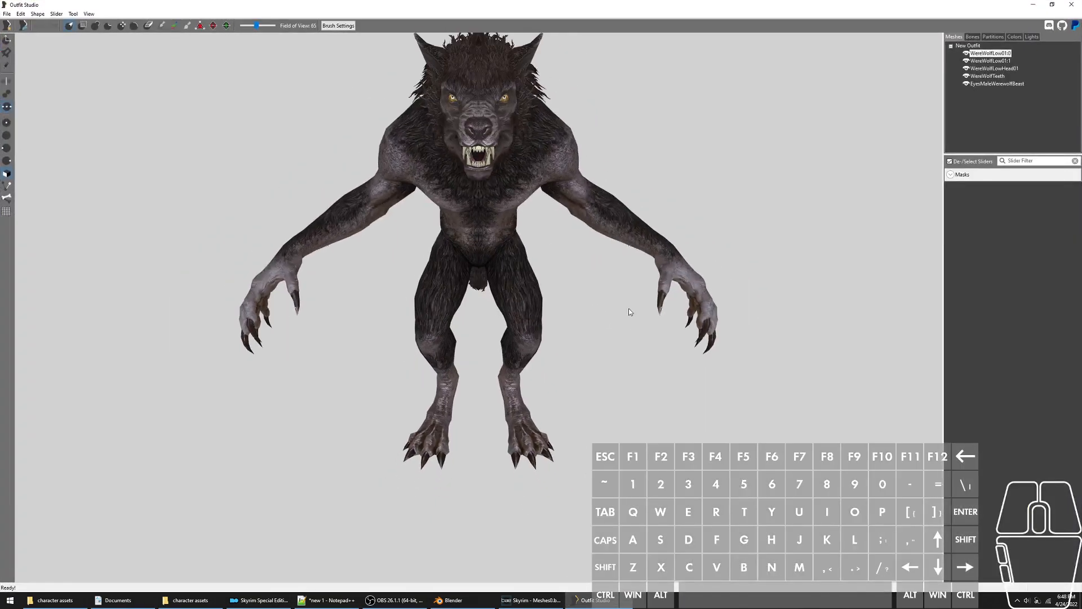
right_click_drag(611, 323, 449, 249)
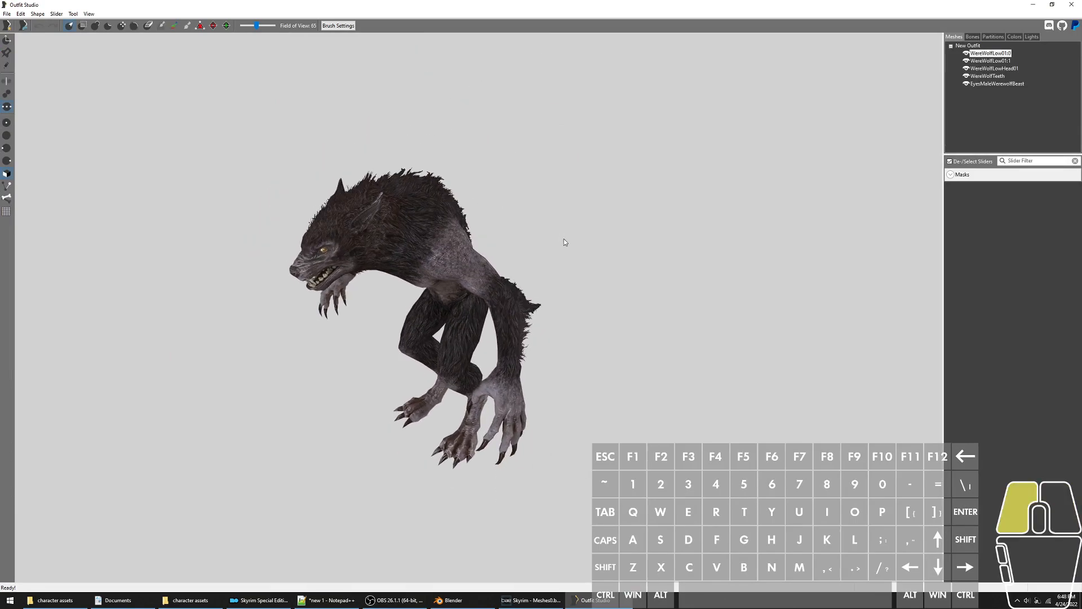
scroll(562, 235, "up", 3)
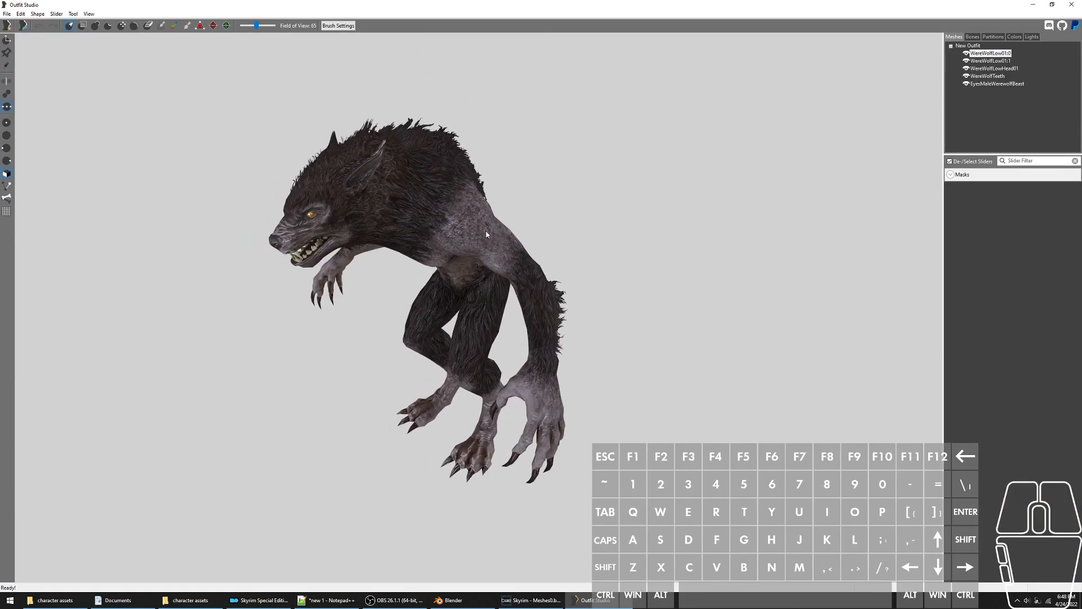
Inspect the bones and posing options of the WereWolfLow01:1 mesh, switching the pose preview on and off
left_click(990, 62)
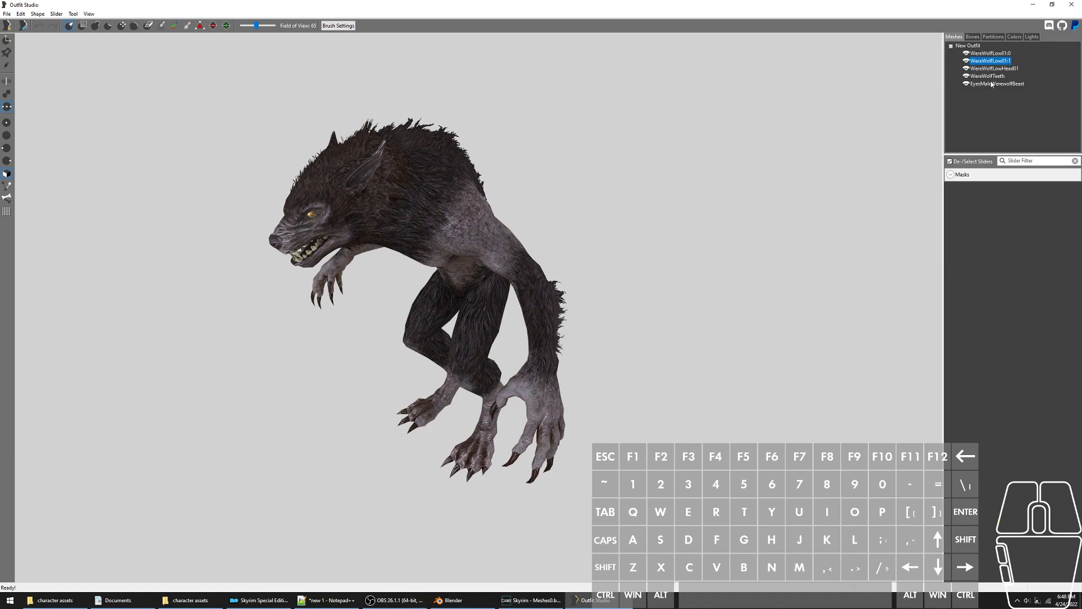
left_click(969, 38)
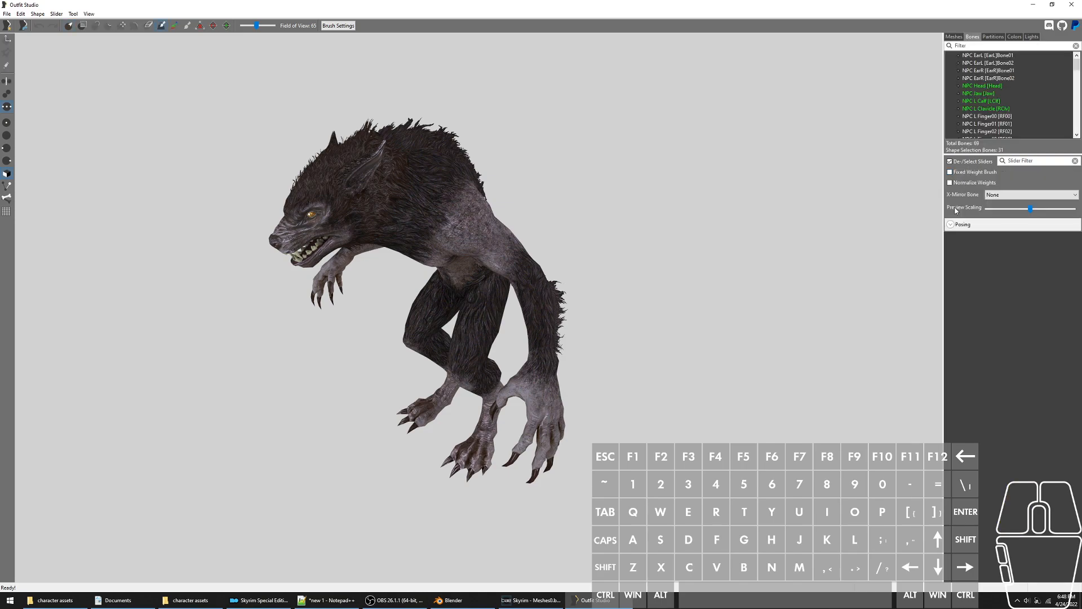
left_click(965, 225)
left_click(952, 256)
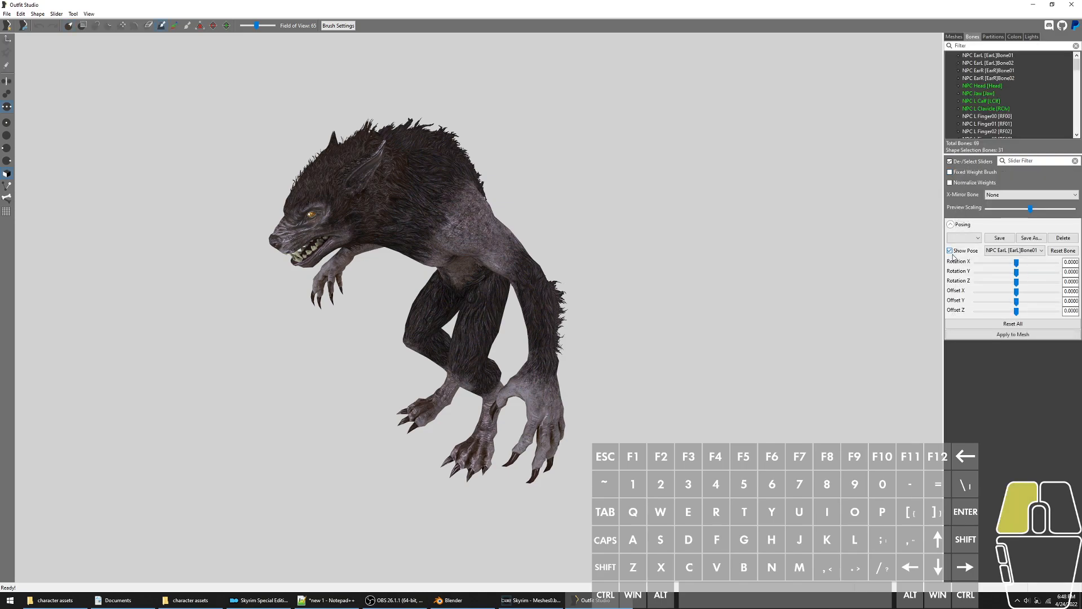
left_click(953, 257)
scroll(538, 291, "up", 4)
scroll(538, 290, "down", 1)
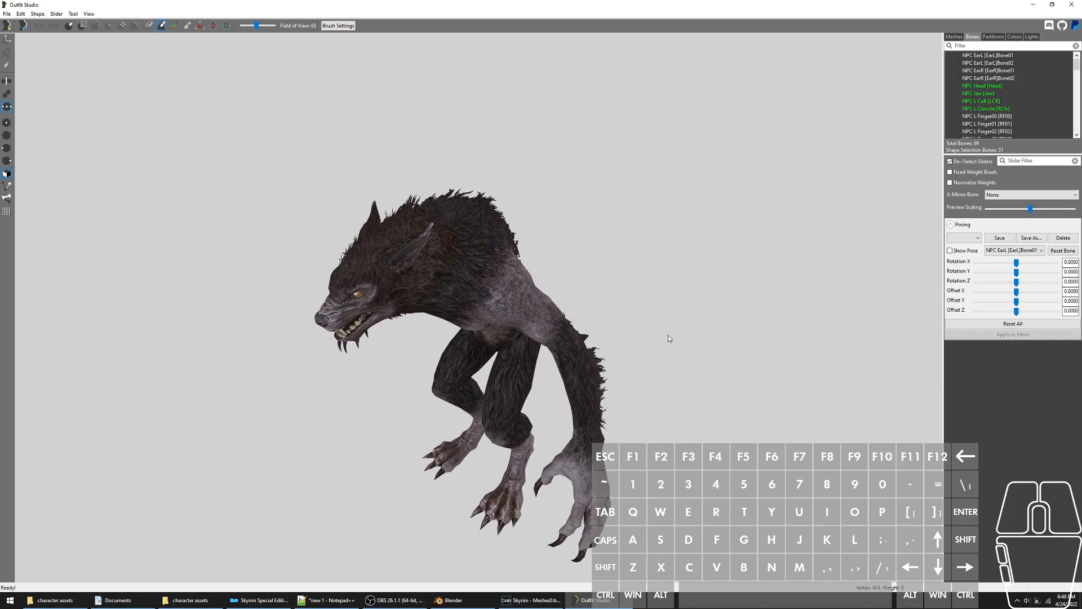
Return to the mesh list and examine the WereWolfLow01:0 and WereWolfLow01:1 body meshes from several angles
left_click(954, 39)
scroll(403, 381, "down", 1)
scroll(416, 358, "up", 1)
scroll(408, 369, "down", 1)
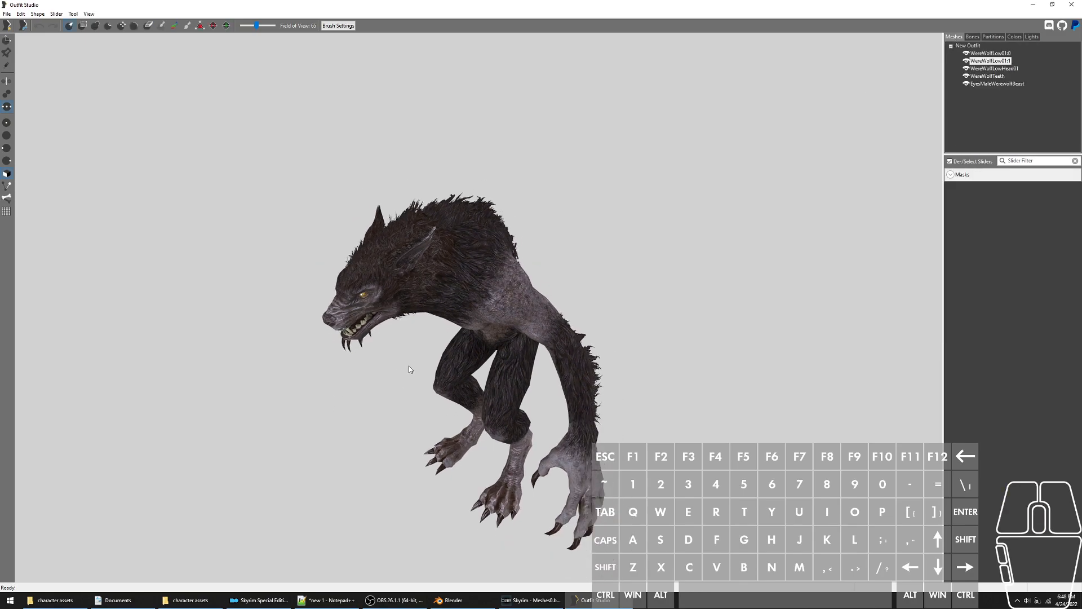
left_click_drag(533, 332, 540, 282)
scroll(599, 268, "up", 1)
scroll(599, 268, "down", 1)
left_click_drag(612, 204, 367, 290)
scroll(616, 265, "up", 1)
scroll(616, 265, "down", 1)
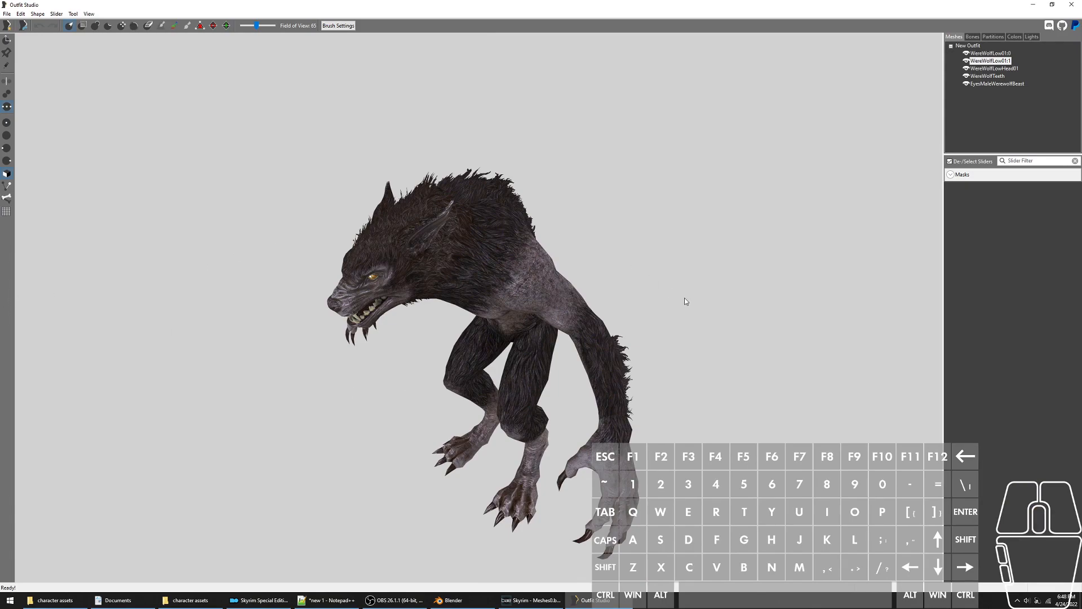
left_click_drag(685, 302, 644, 248)
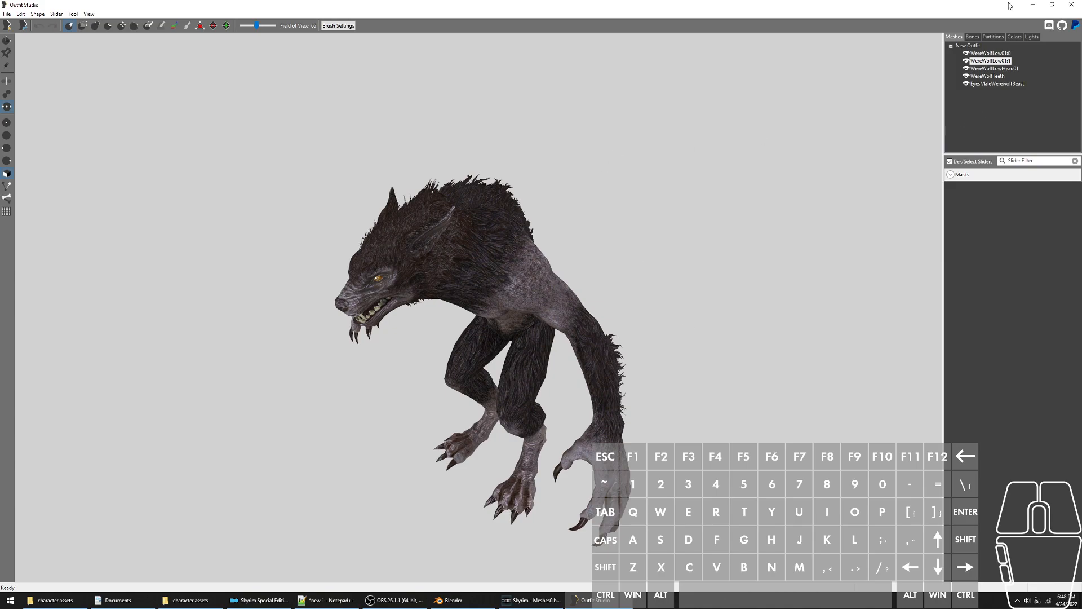
left_click(990, 53)
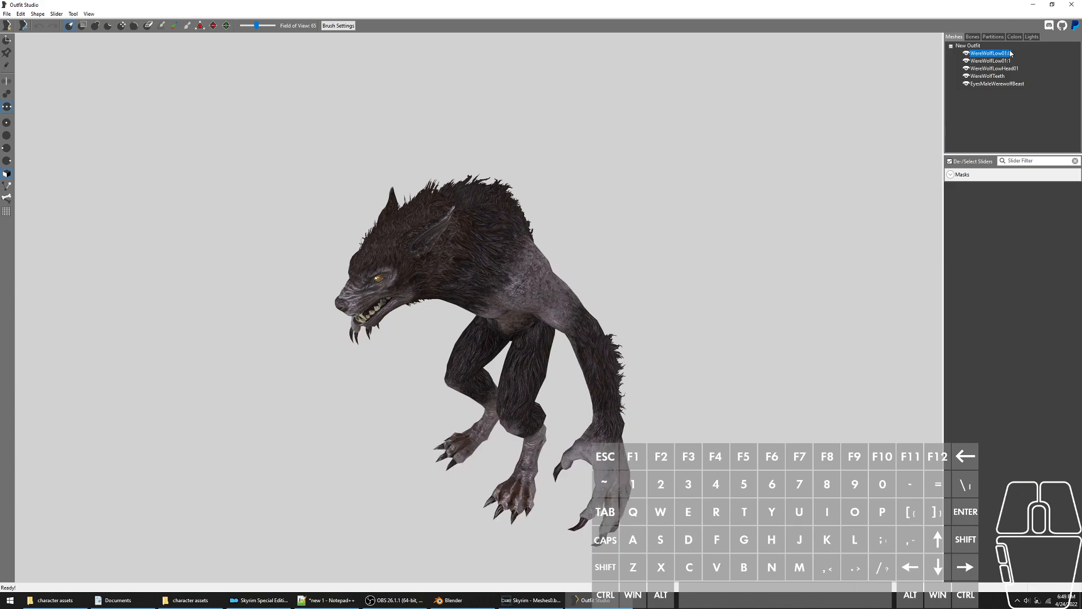
left_click(979, 62)
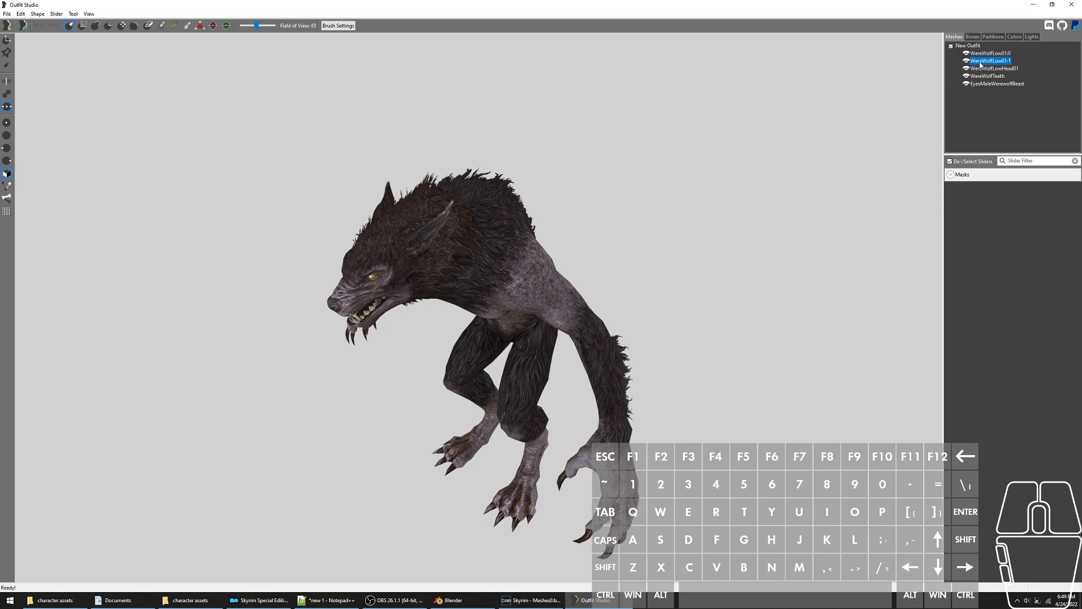
left_click(966, 60)
right_click_drag(395, 286, 477, 207)
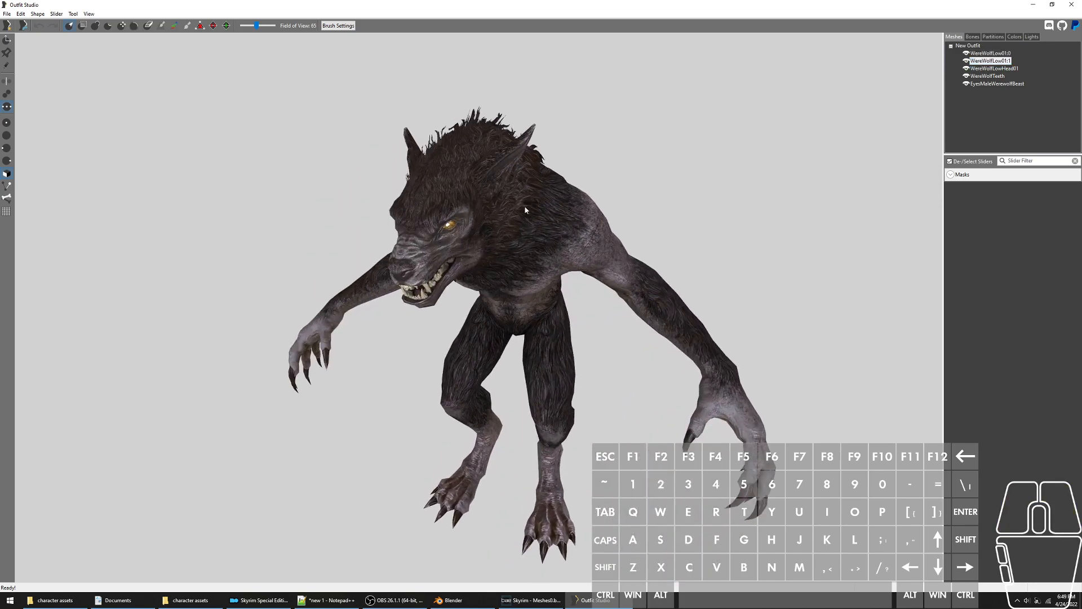
Toggle the WereWolfTeeth mesh's visibility to identify it, then delete the mesh from the outfit
left_click(996, 77)
key("e")
key("e")
key("e")
key("e")
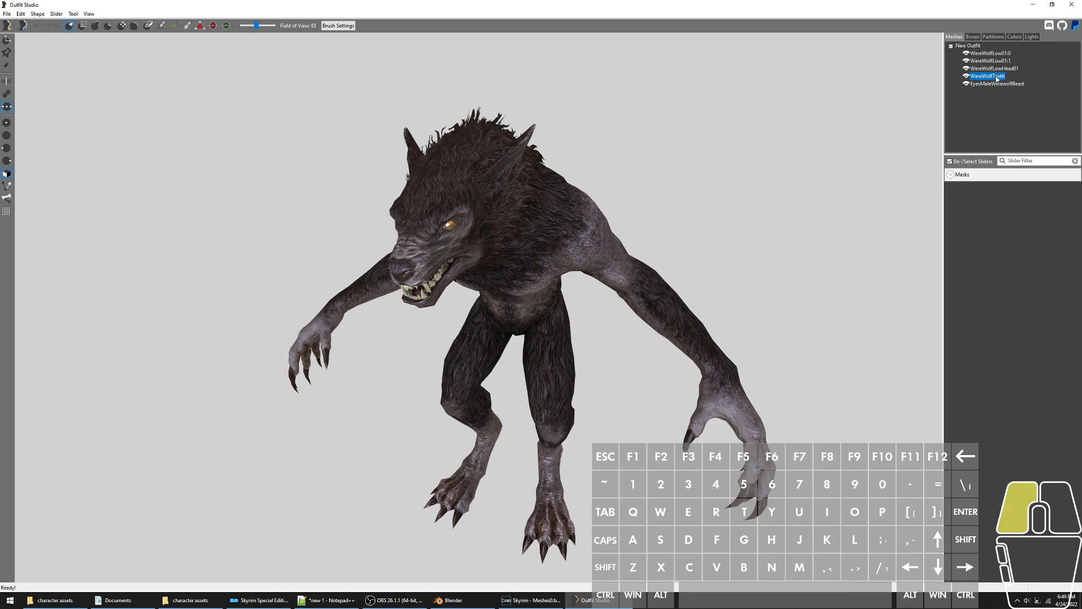
key("e")
key("e")
right_click_drag(665, 221, 603, 222)
key("Delete")
key("Return")
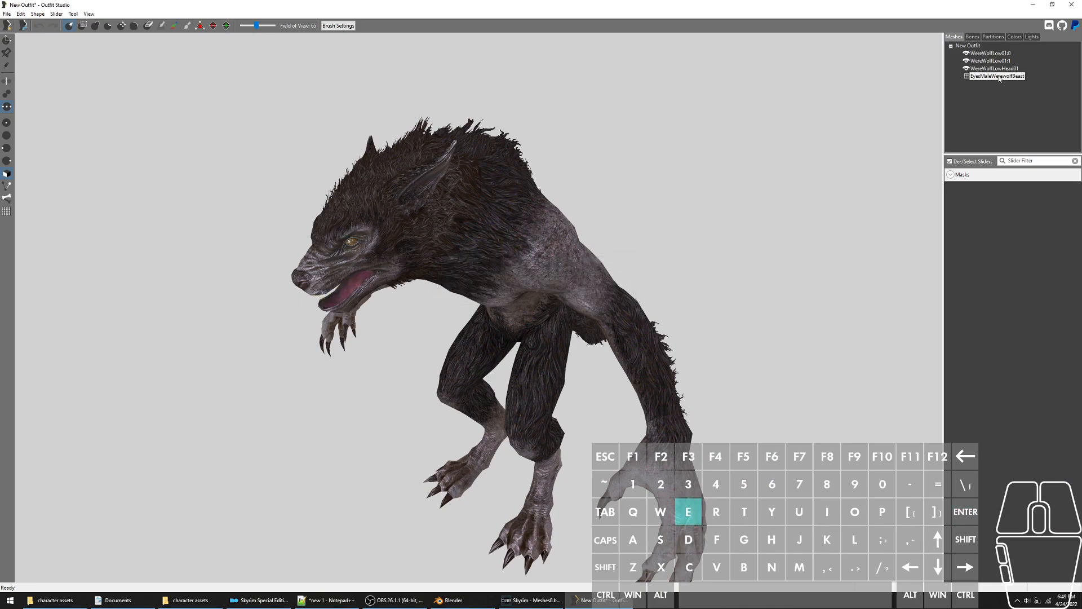
Delete the EyesMaleWerewolfBeast mesh from the outfit
key("e")
key("Delete")
key("Return")
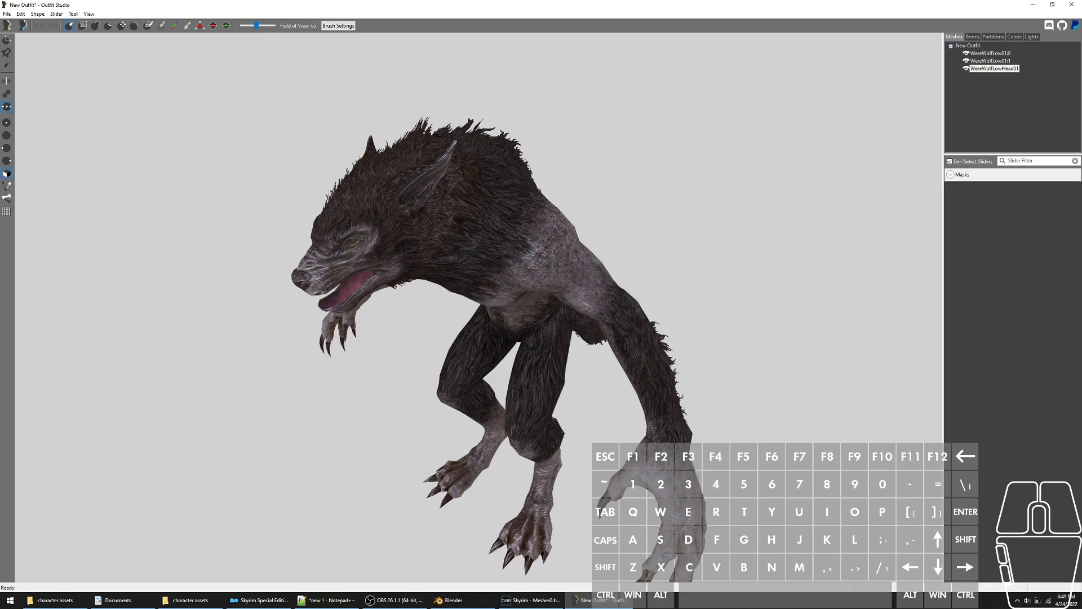
Hide and reshow the head and two body meshes to identify which parts of the werewolf each one covers
key("e")
key("e")
left_click(990, 53)
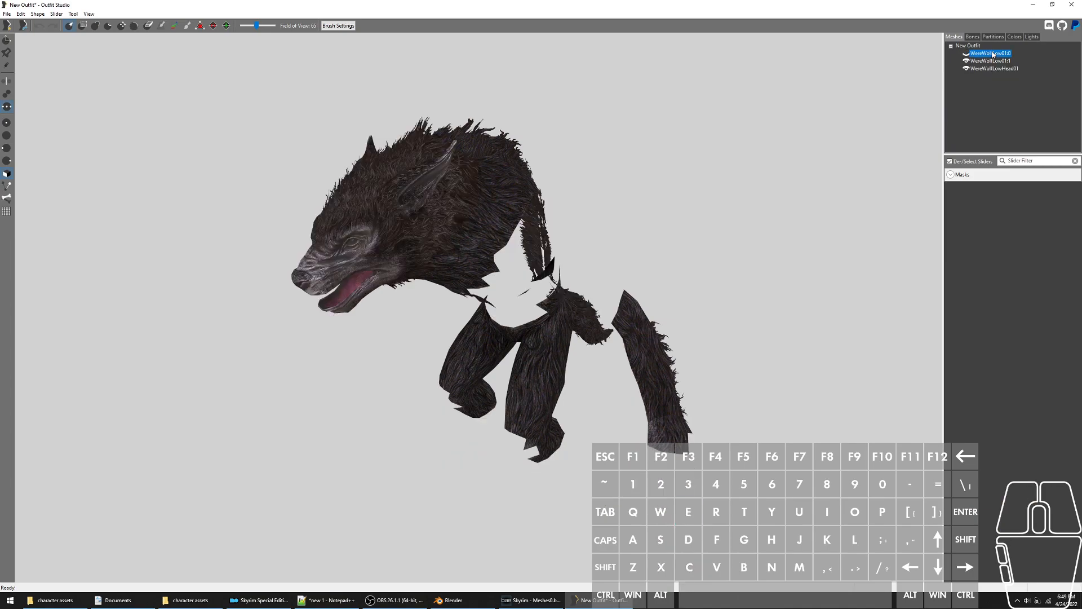
left_click(990, 60)
key("e")
key("e")
key("e")
key("e")
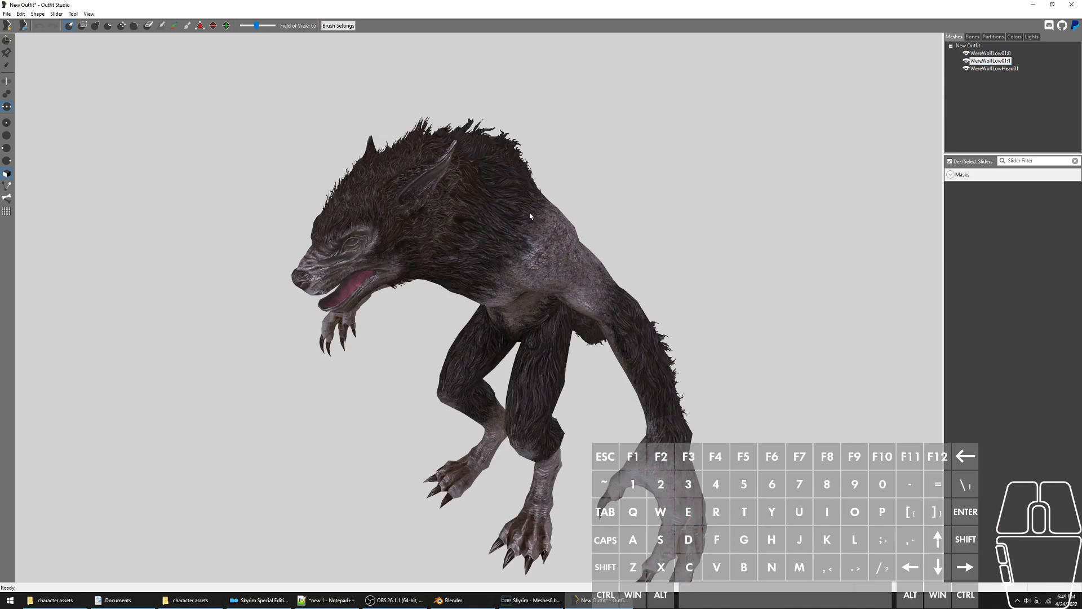
right_click_drag(685, 155, 727, 137)
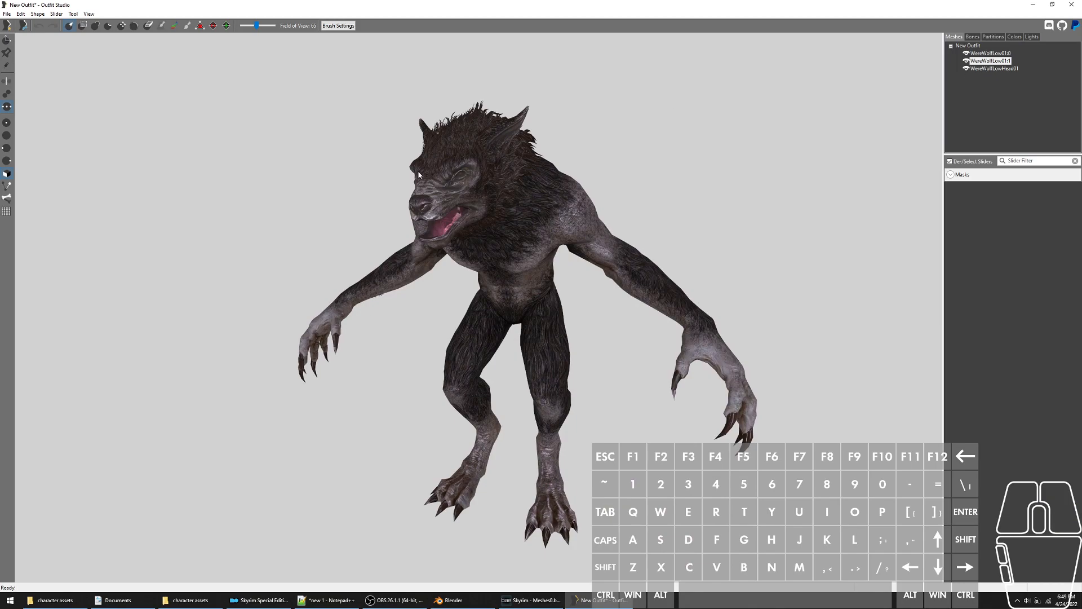
Check Merge Geometry compatibility of WereWolfLow01:0 with targets WereWolfLow01:1 and WereWolfLowHead01, then cancel the merge
left_click(990, 54)
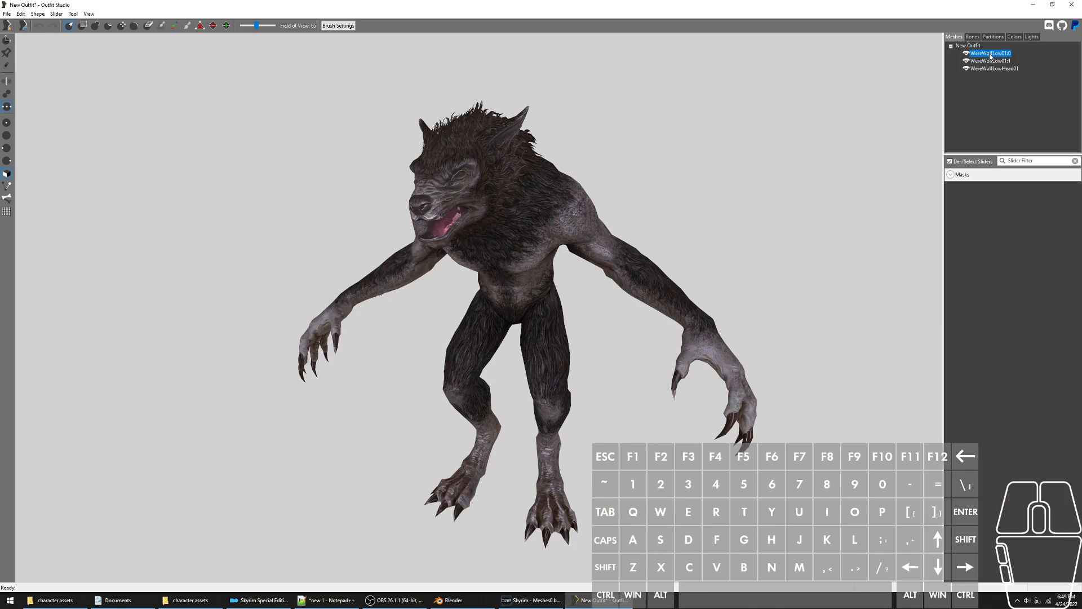
right_click(990, 53)
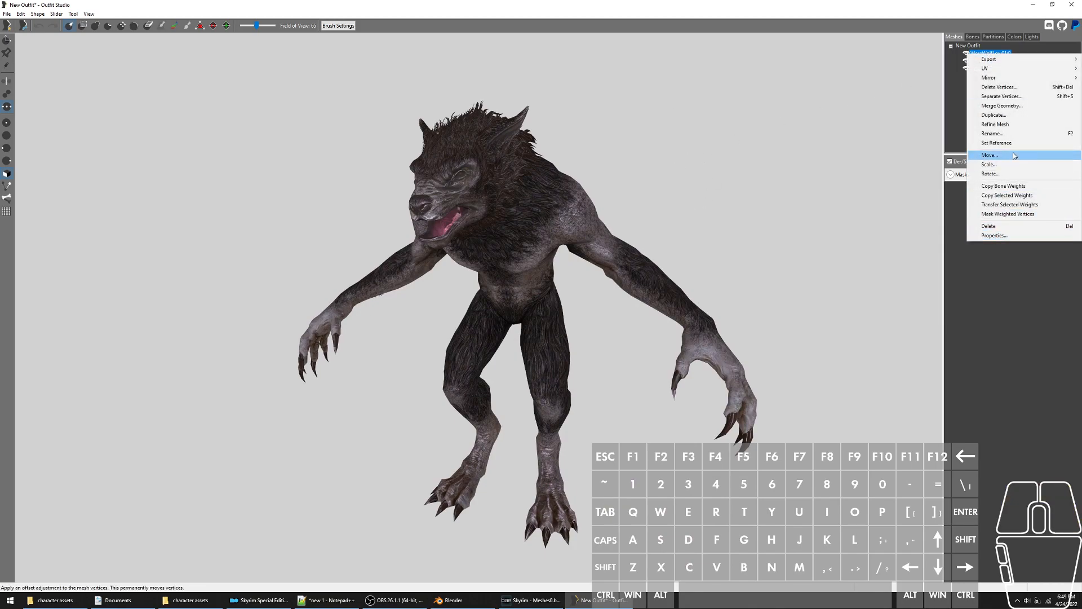
left_click(1008, 105)
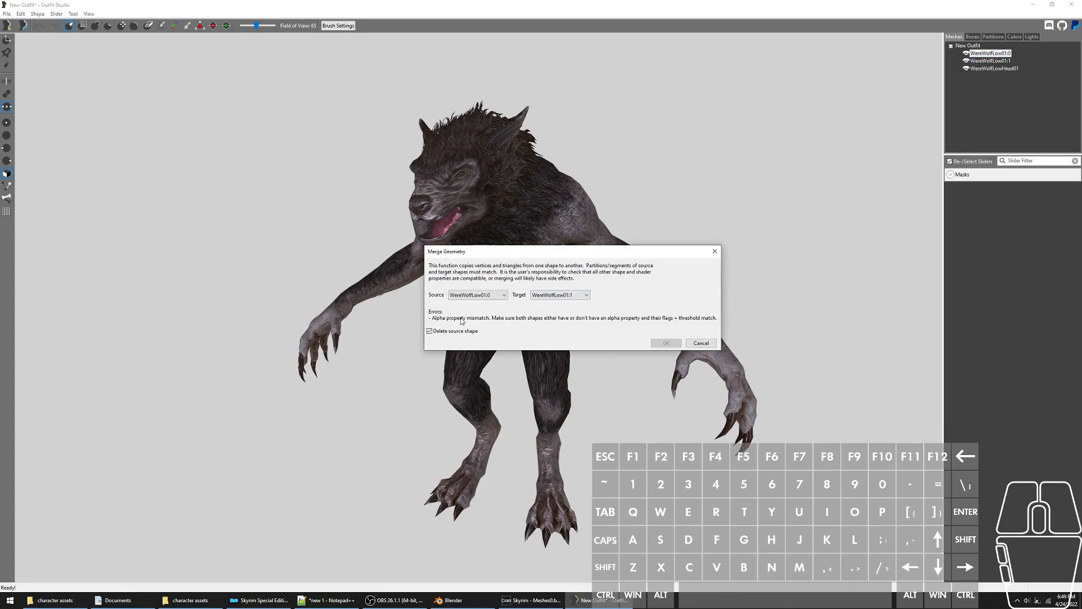
scroll(561, 299, "down", 1)
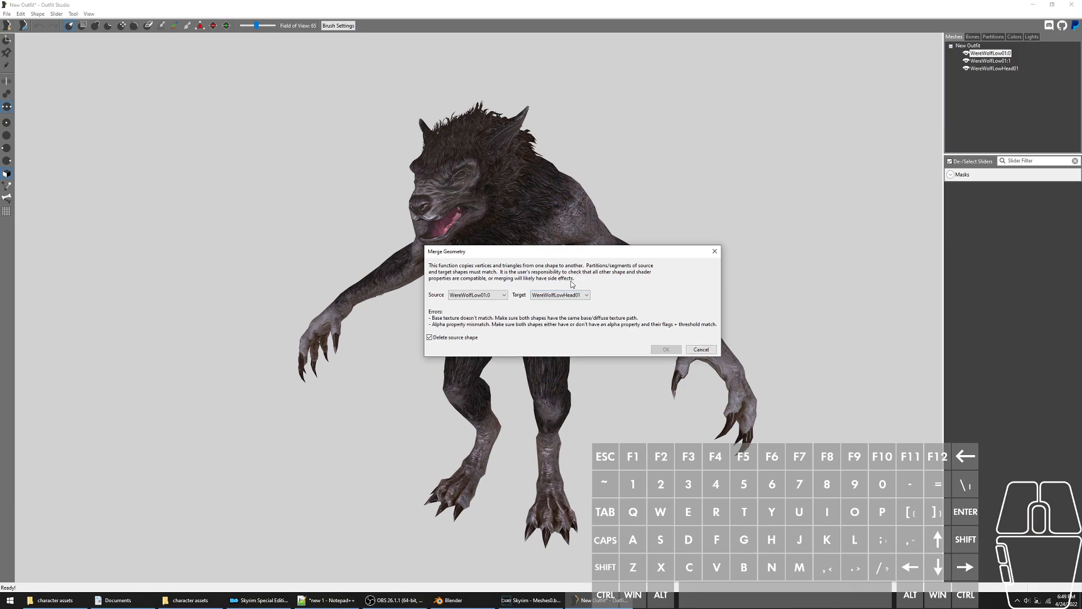
scroll(568, 296, "down", 1)
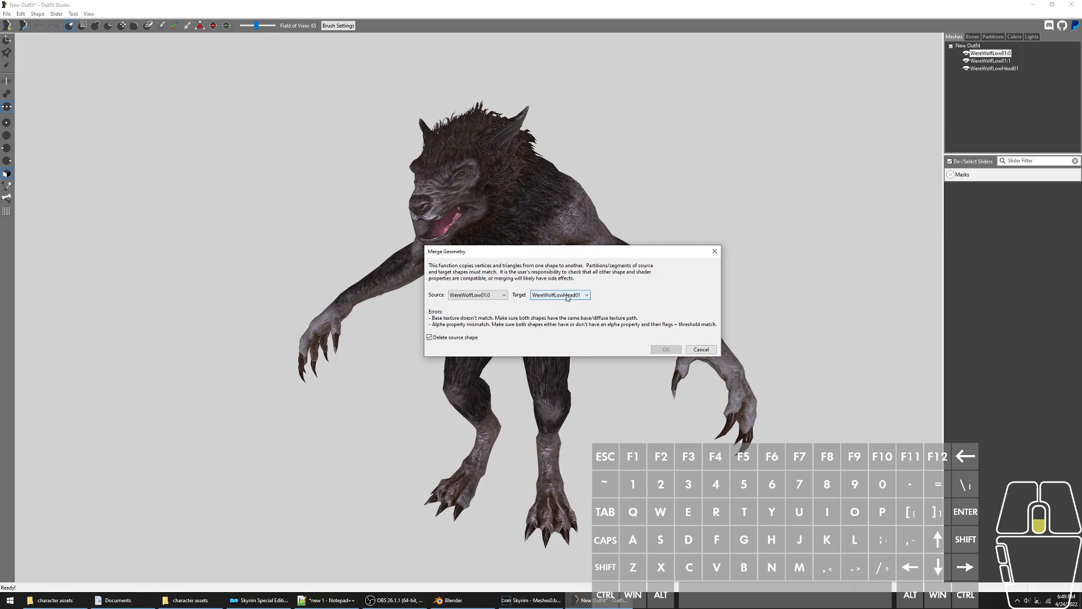
left_click(701, 350)
right_click_drag(673, 279, 656, 176)
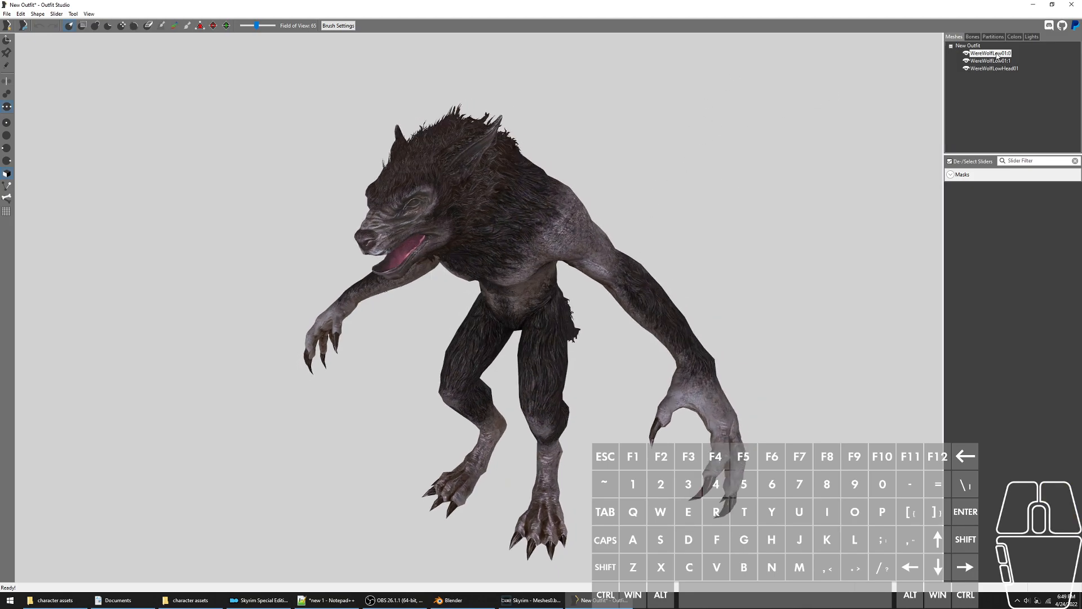
Copy the shape properties of WereWolfLow01:0 to the WereWolfLow01:1 mesh and apply them
left_click(980, 63)
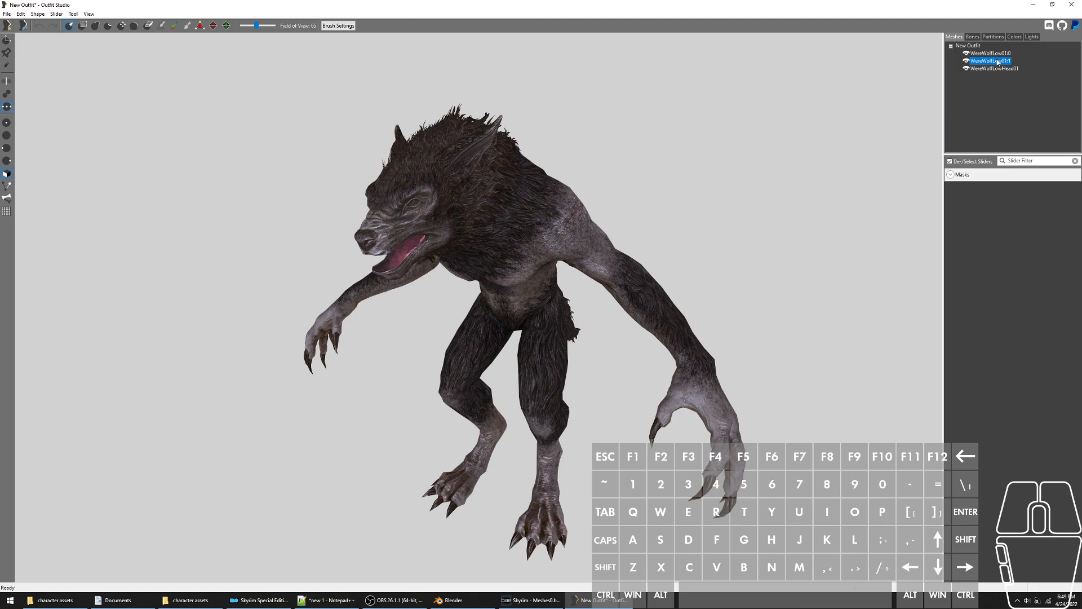
right_click(997, 62)
left_click(1010, 243)
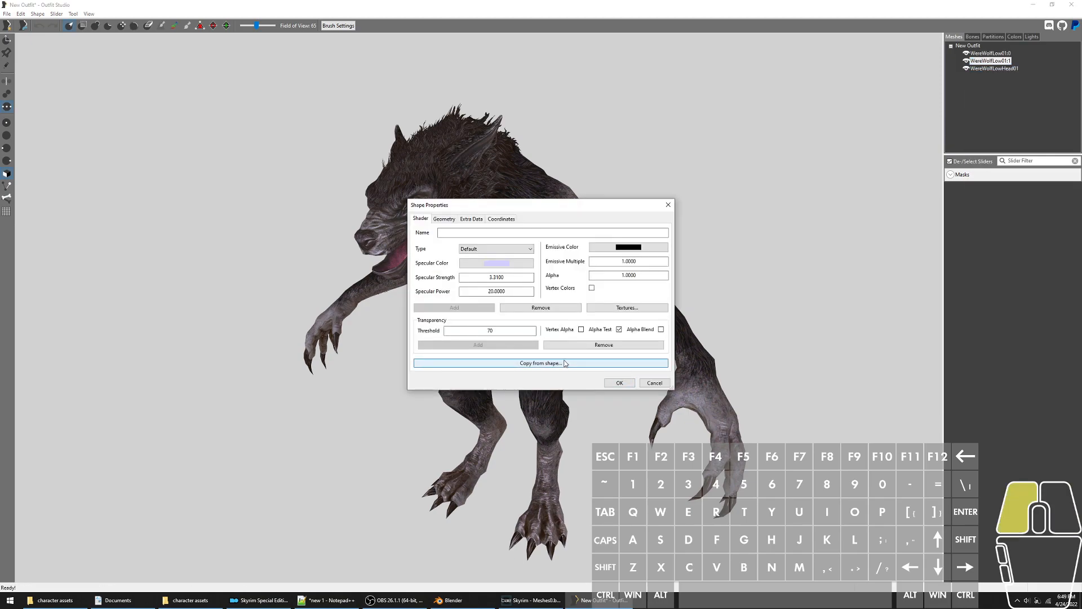
left_click(542, 363)
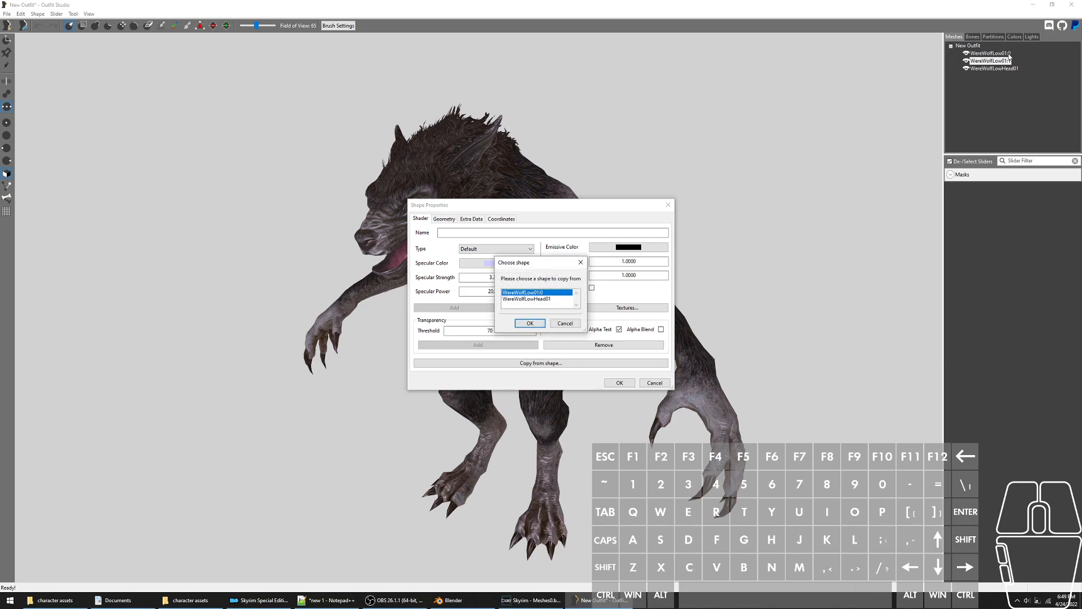
left_click(530, 323)
left_click(619, 383)
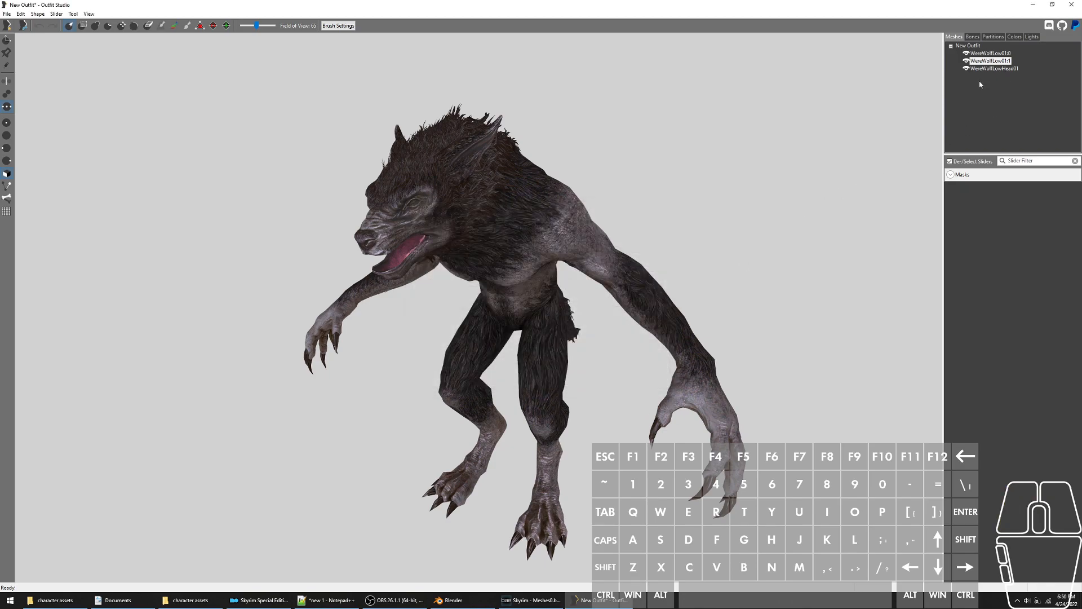
Copy the shape properties of WereWolfLow01:0 to the WereWolfLowHead01 mesh and apply them
right_click(994, 68)
left_click(987, 253)
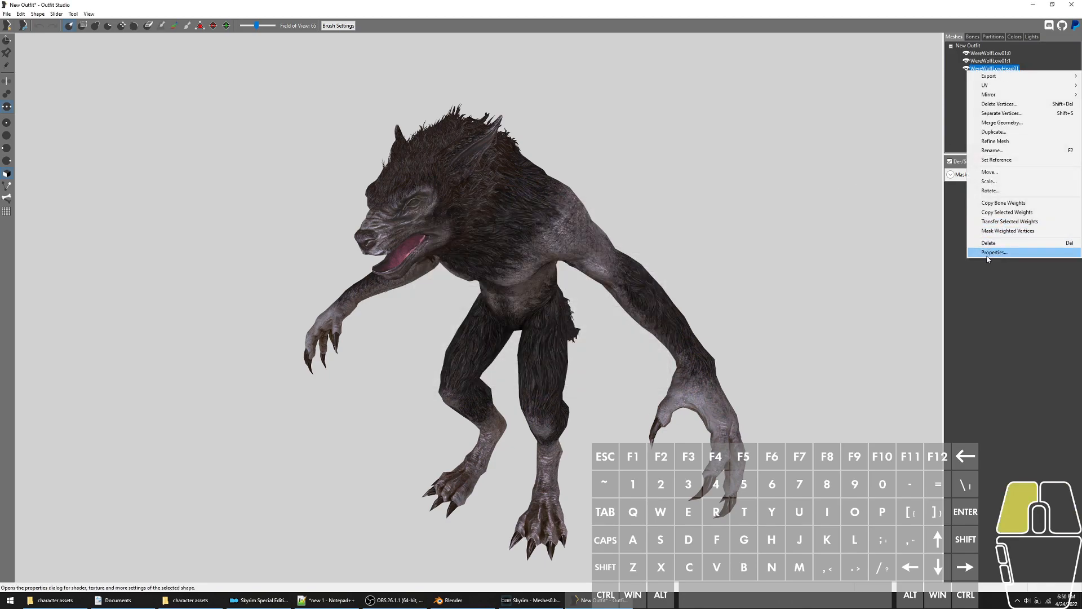
left_click(553, 363)
left_click(526, 322)
left_click(619, 383)
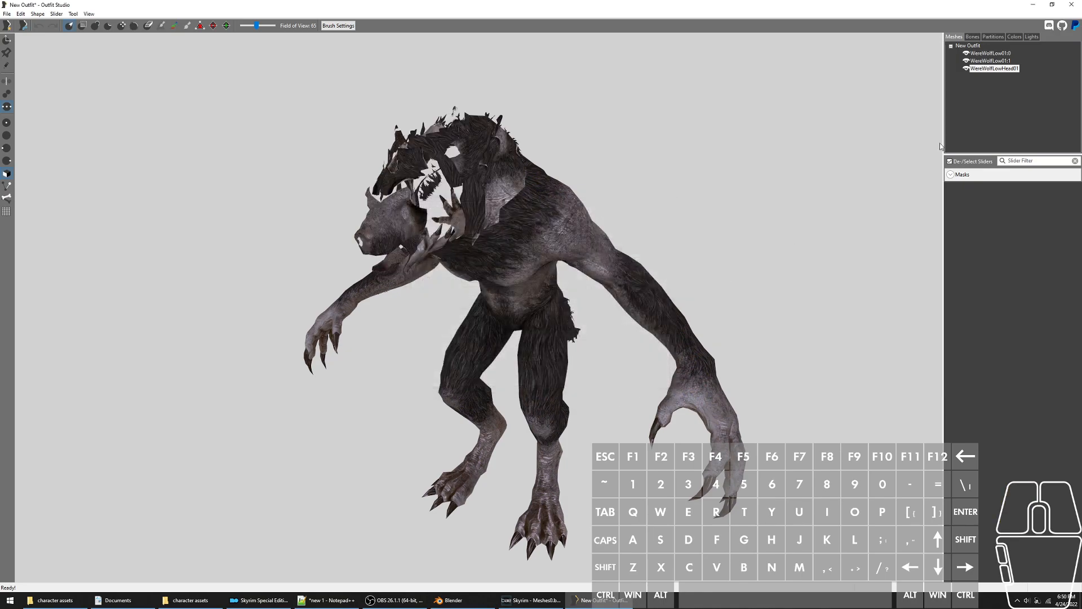
Review the shape properties of WereWolfLow01:0 and close them without making changes
left_click(974, 54)
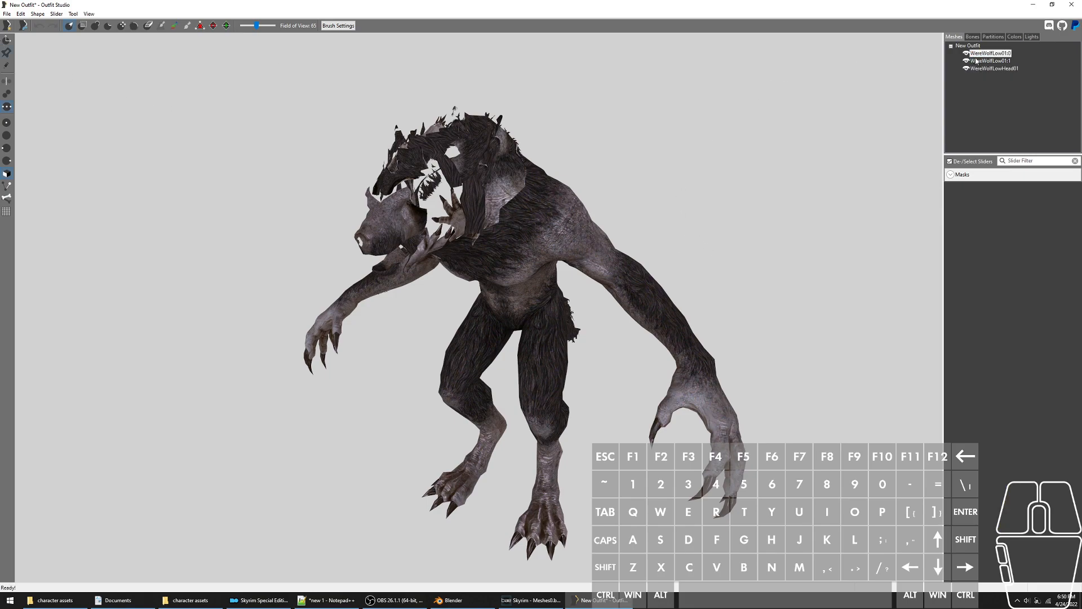
right_click(1007, 55)
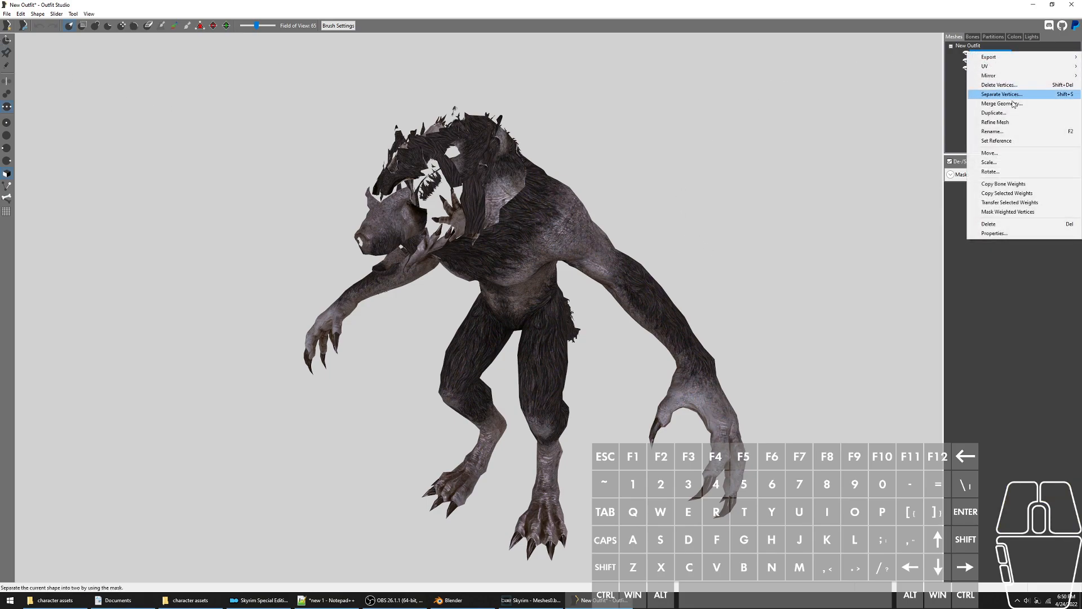
left_click(1013, 233)
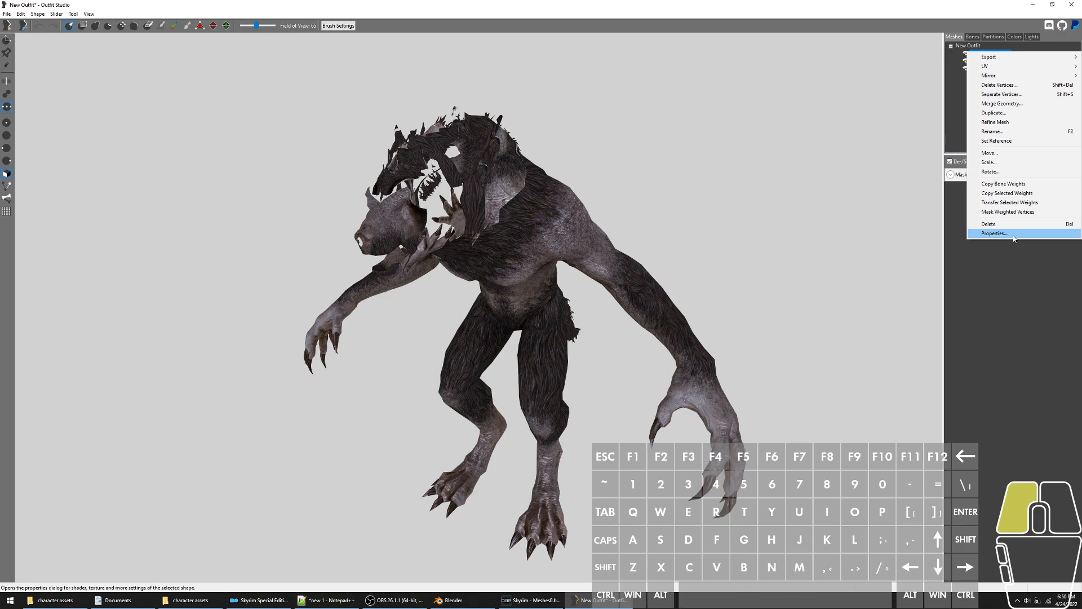
left_click(655, 383)
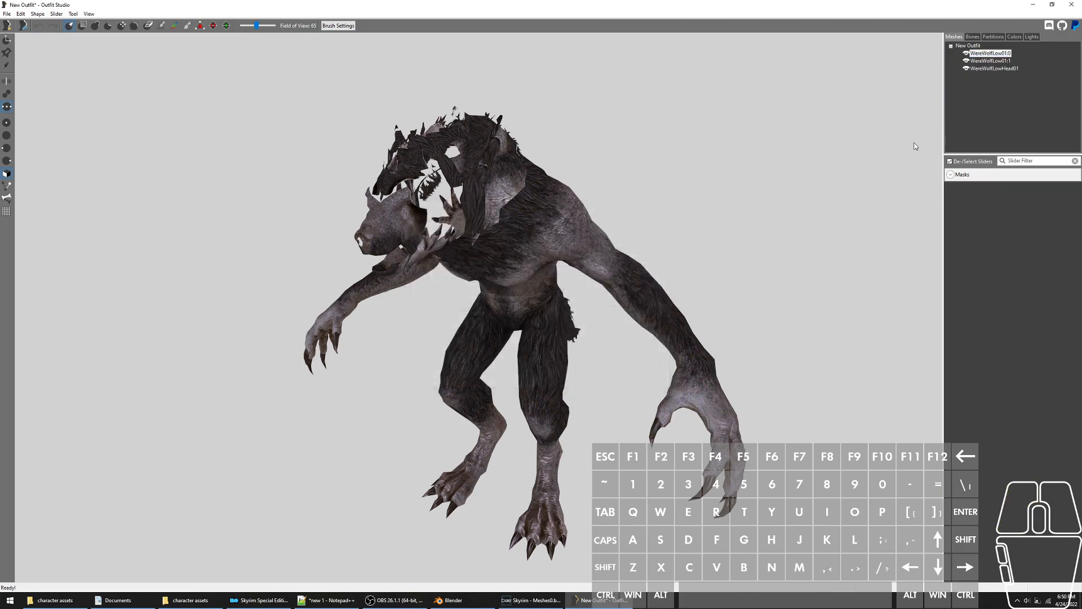
Check Merge Geometry compatibility of WereWolfLow01:0 with target WereWolfLow01:1 again, and cancel the merge
right_click(1002, 54)
left_click(1040, 108)
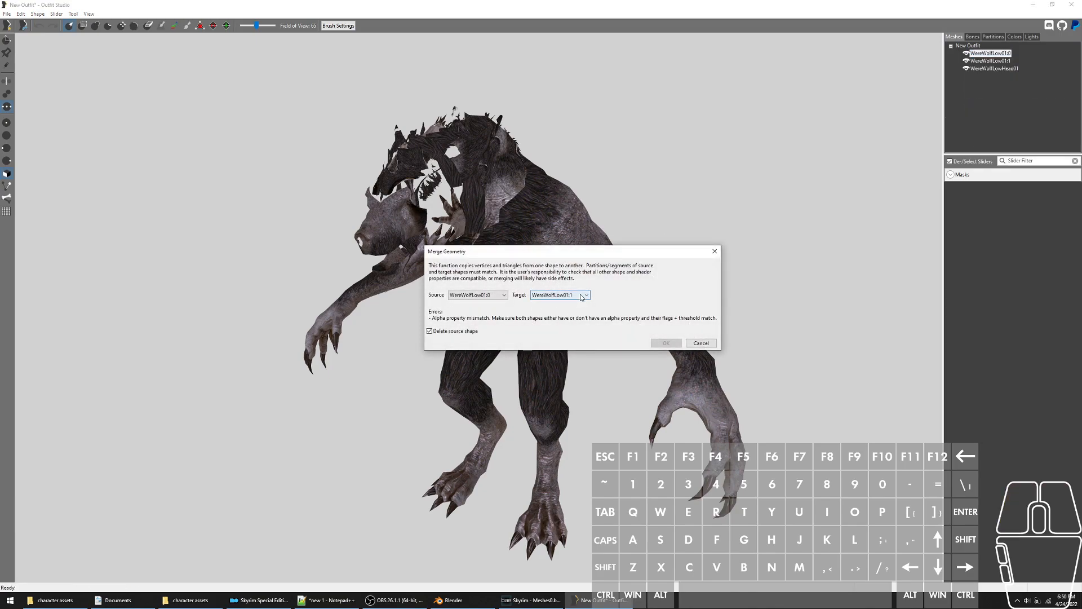
scroll(575, 296, "down", 1)
left_click(706, 349)
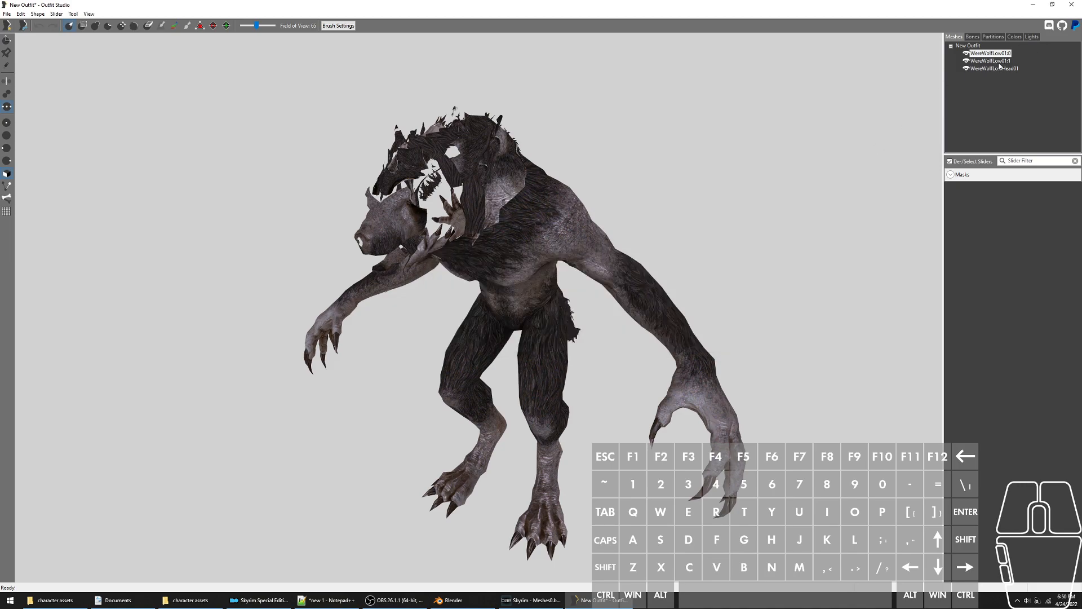
Remove the transparency property from the WereWolfLow01:1 shape and apply the change
left_click(995, 60)
right_click(994, 61)
left_click(980, 249)
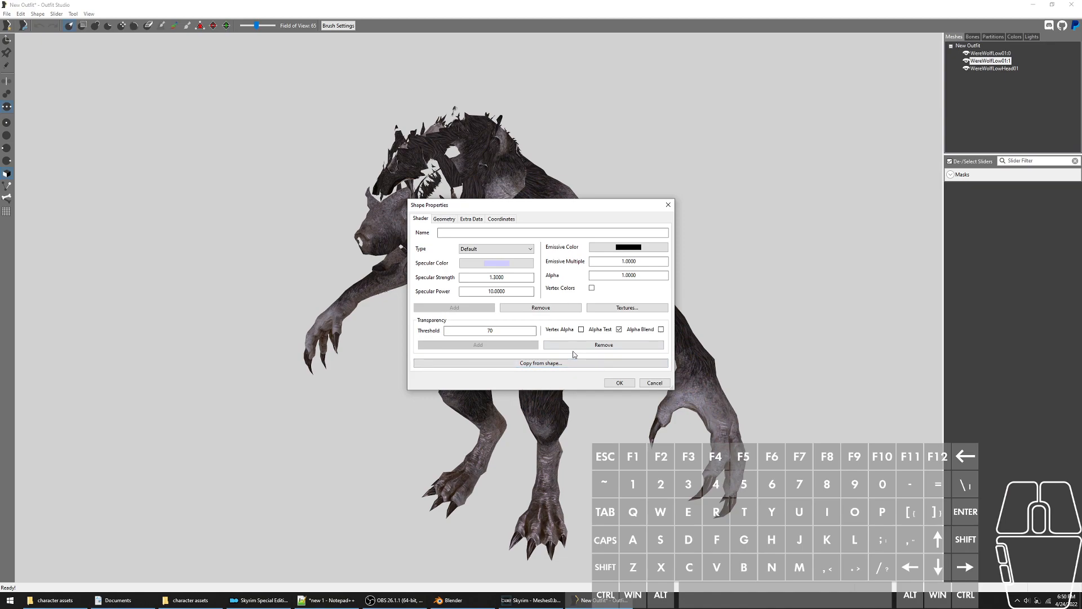
left_click(575, 348)
left_click(618, 383)
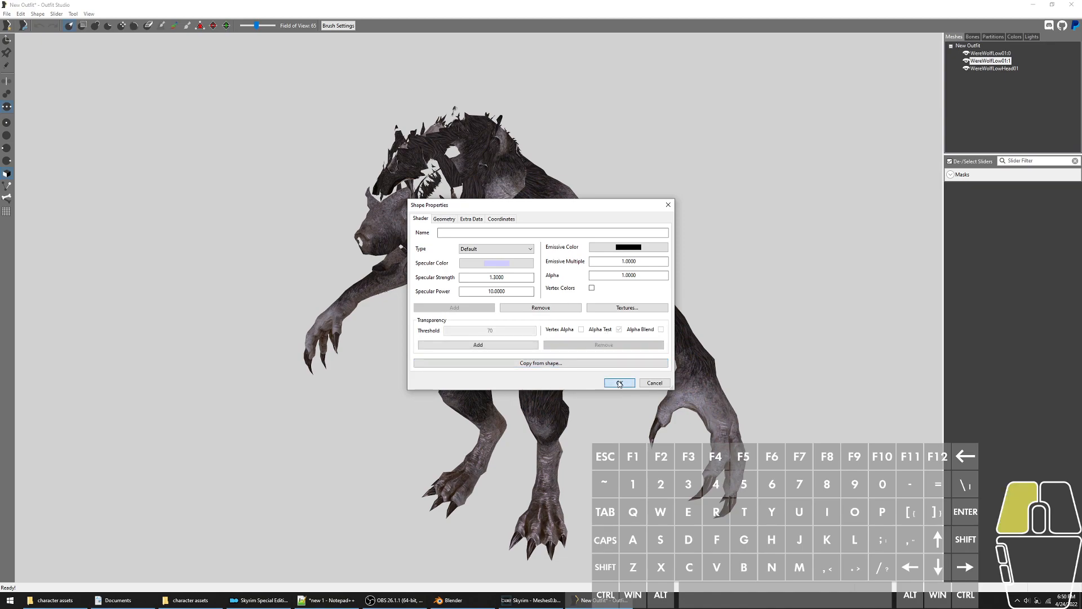
Remove the transparency property from the WereWolfLowHead01 shape and apply the change
left_click(977, 69)
right_click(977, 69)
left_click(981, 251)
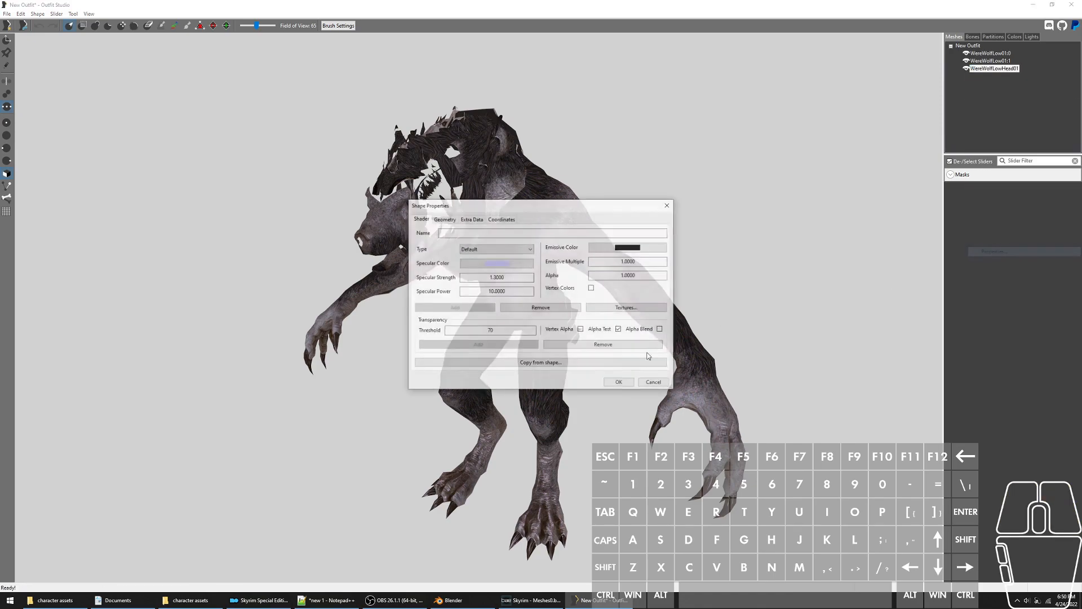
left_click(621, 344)
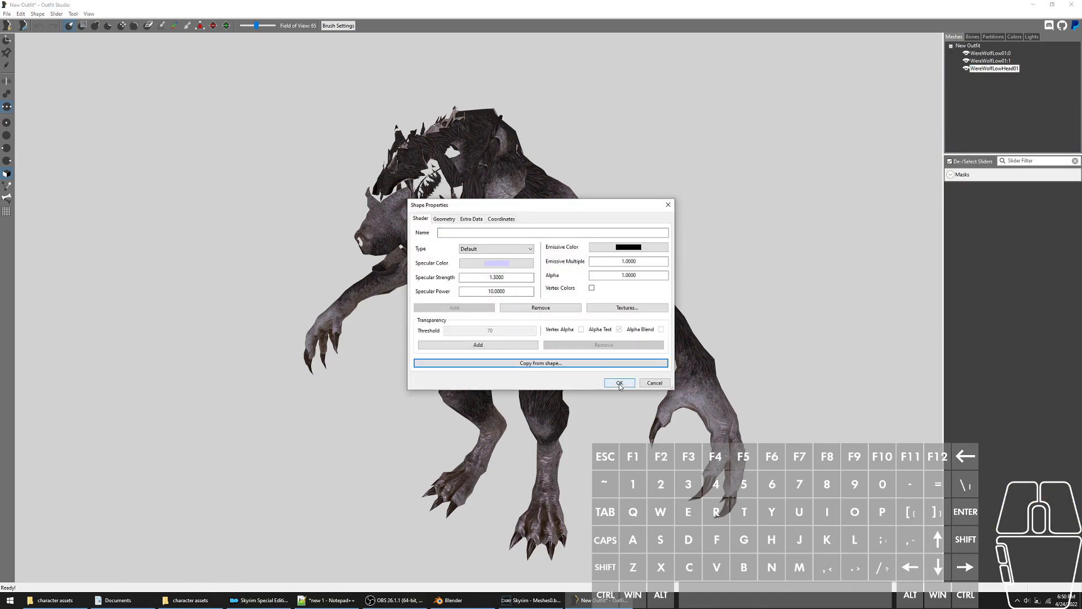
left_click(619, 382)
Merge the geometry of WereWolfLow01:0 into WereWolfLow01:1, deleting the source shape
left_click(991, 54)
right_click(992, 54)
left_click(1015, 105)
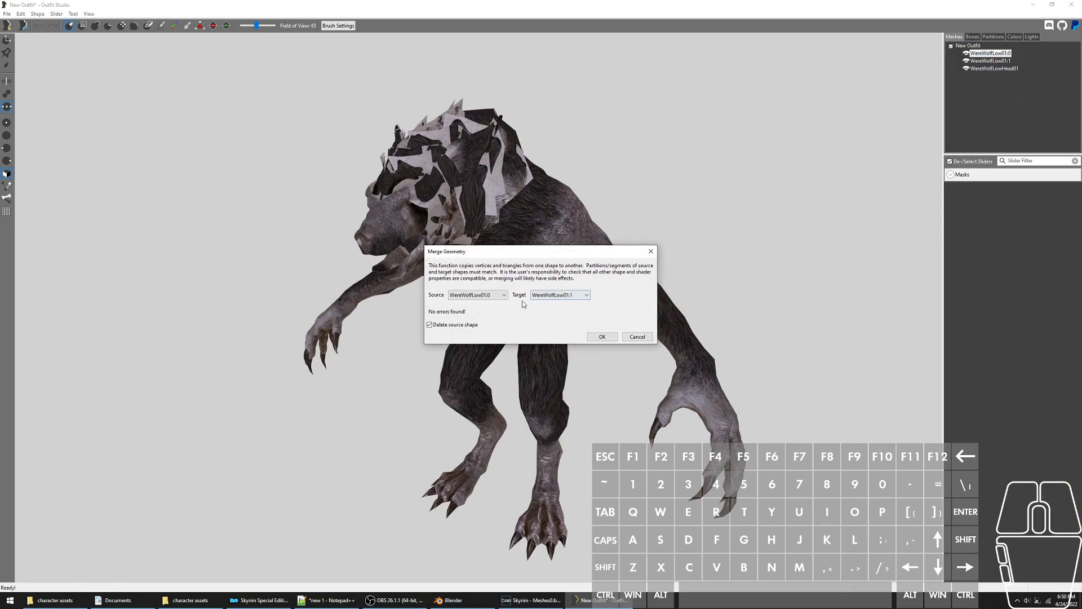
left_click(595, 336)
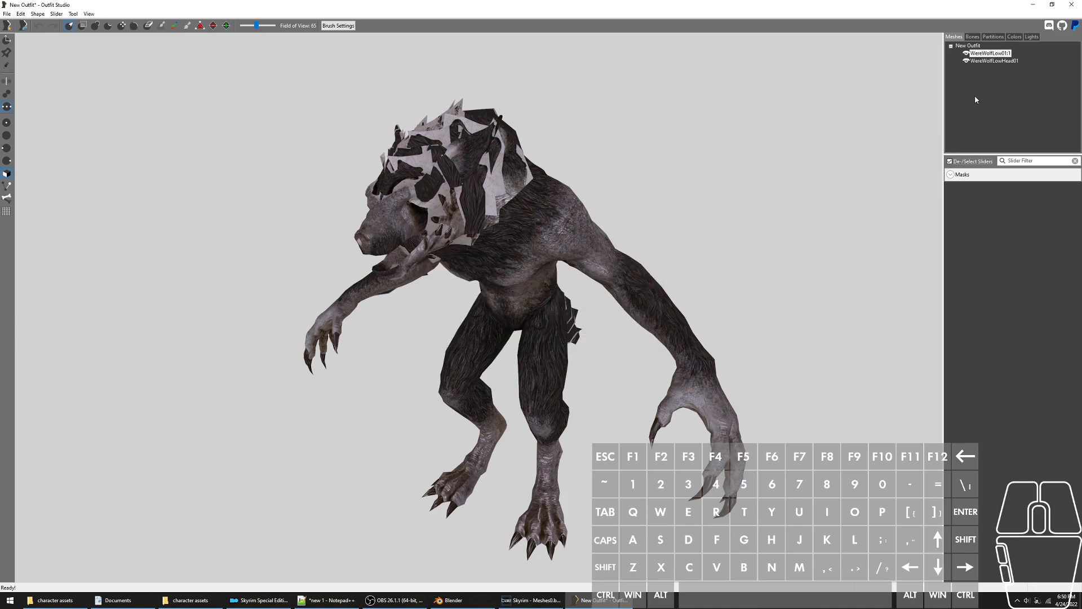
Merge the geometry of WereWolfLow01:1 into WereWolfLowHead01, deleting the source shape
right_click(991, 53)
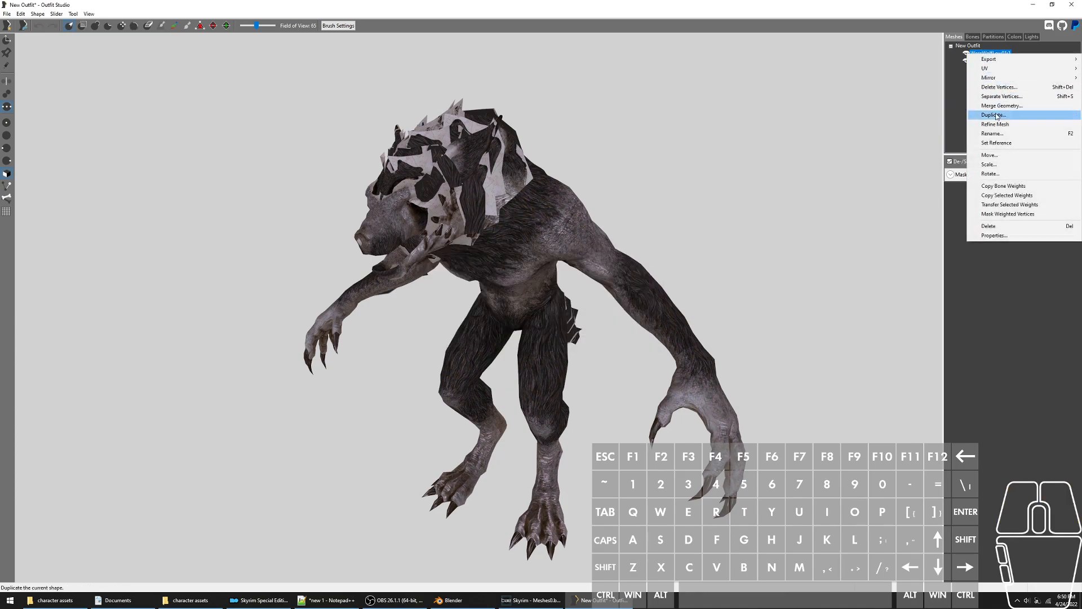
left_click(1001, 106)
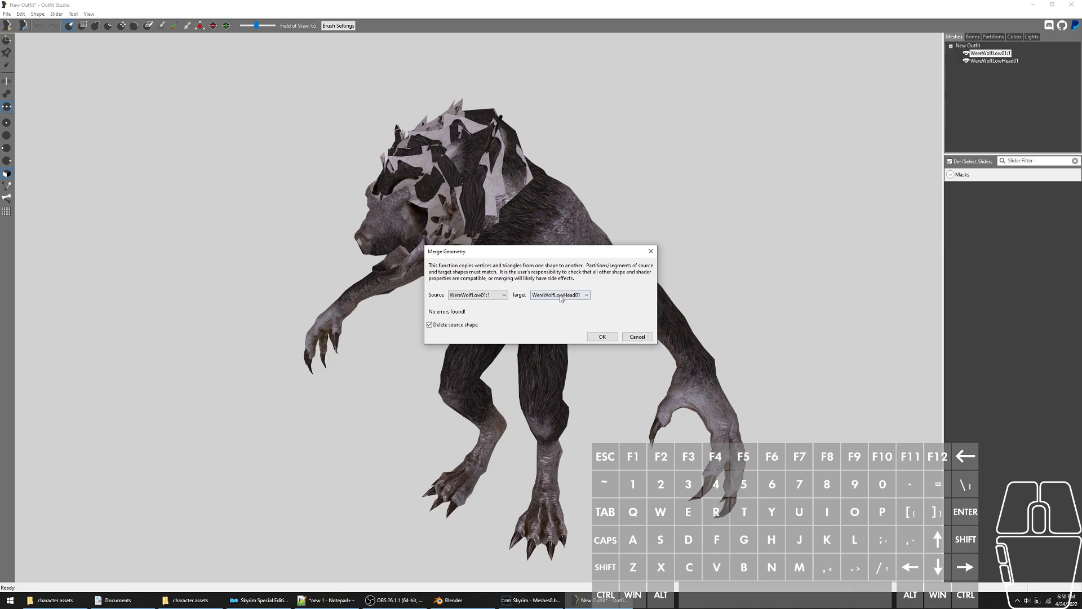
left_click(602, 337)
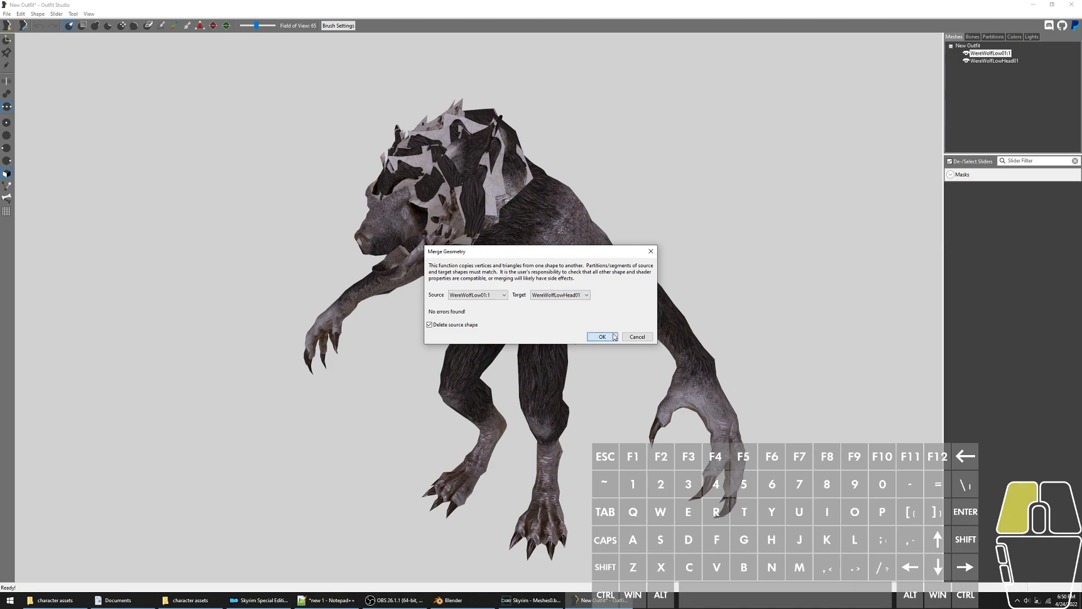
Inspect the merged werewolf mesh and set WereWolfLowHead01 as the reference shape
scroll(696, 212, "up", 1)
mouse_move(697, 209)
right_mouse_down()
mouse_move(550, 241)
mouse_move(527, 284)
mouse_move(528, 344)
mouse_move(617, 285)
right_mouse_up()
key("e")
scroll(528, 284, "down", 2)
key("e")
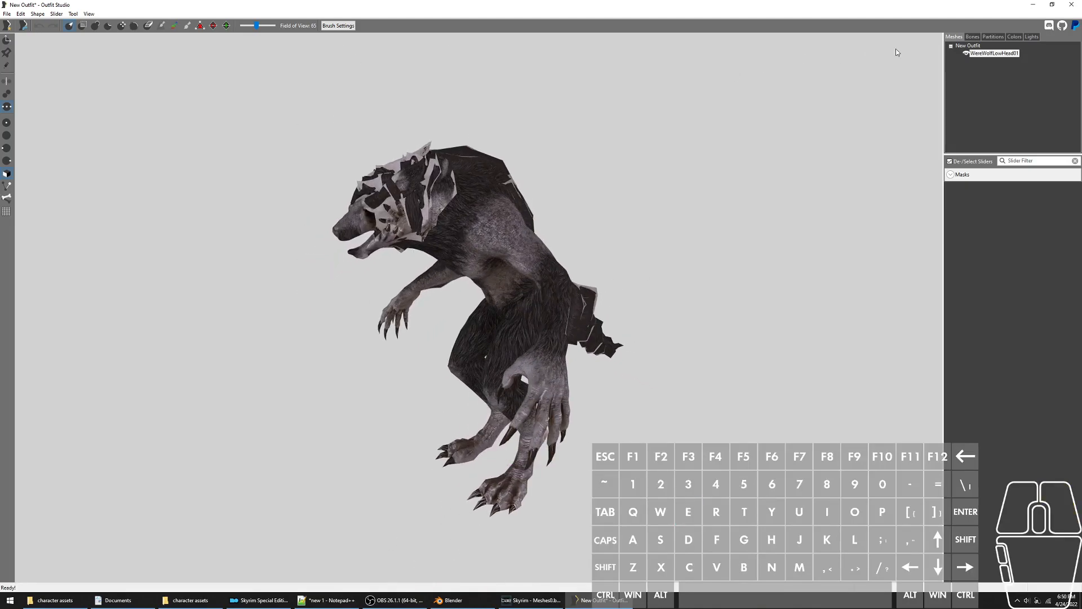
right_click(967, 51)
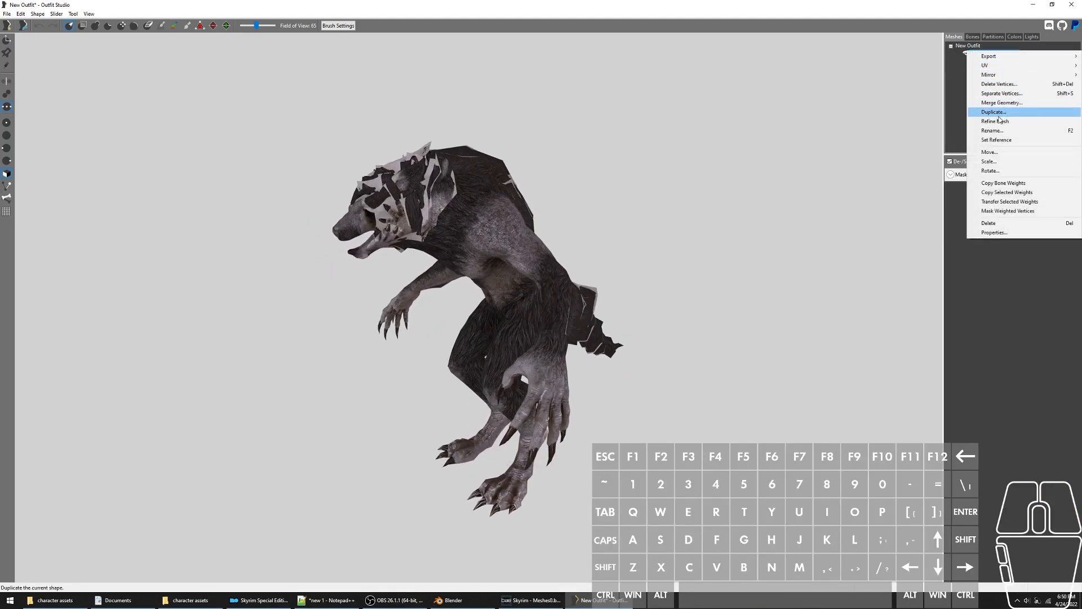
left_click(1009, 141)
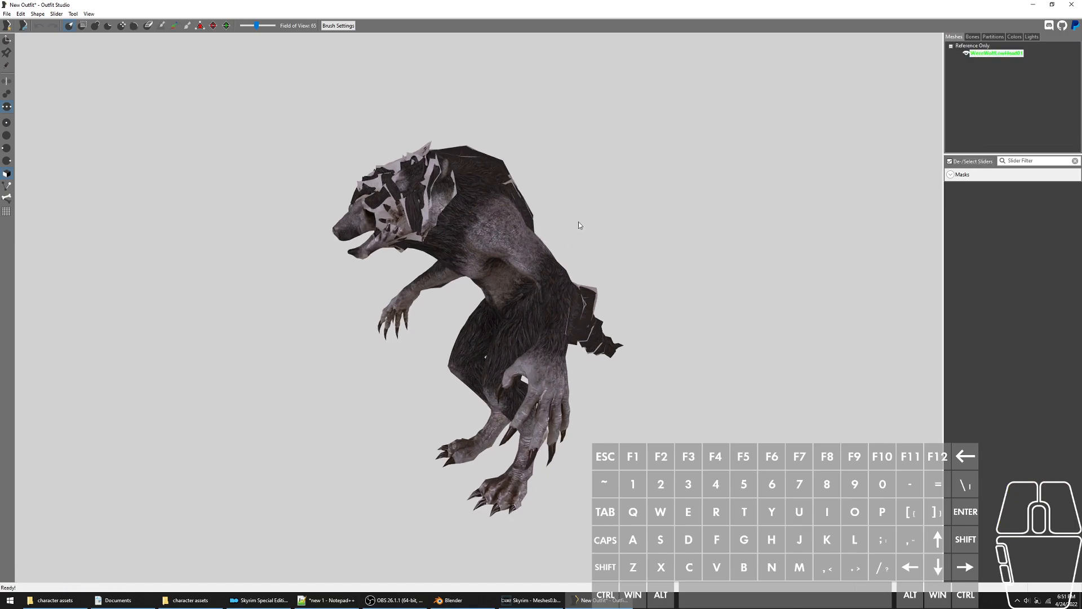
Import the DragonboneWerewolf NIF from the desktop into the current Outfit Studio project
double_click(616, 4)
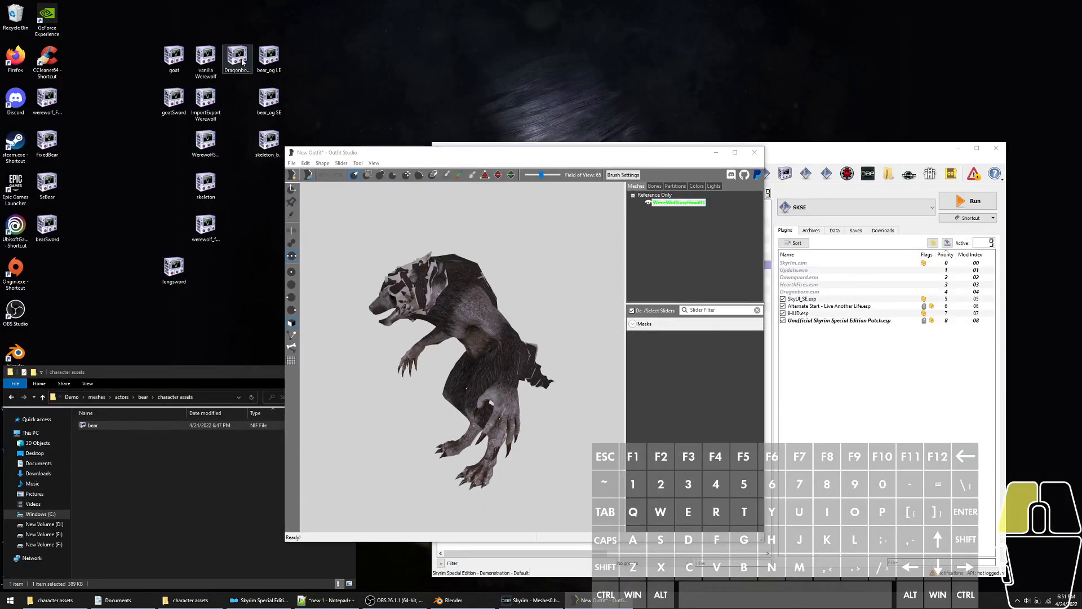
left_click_drag(238, 62, 401, 287)
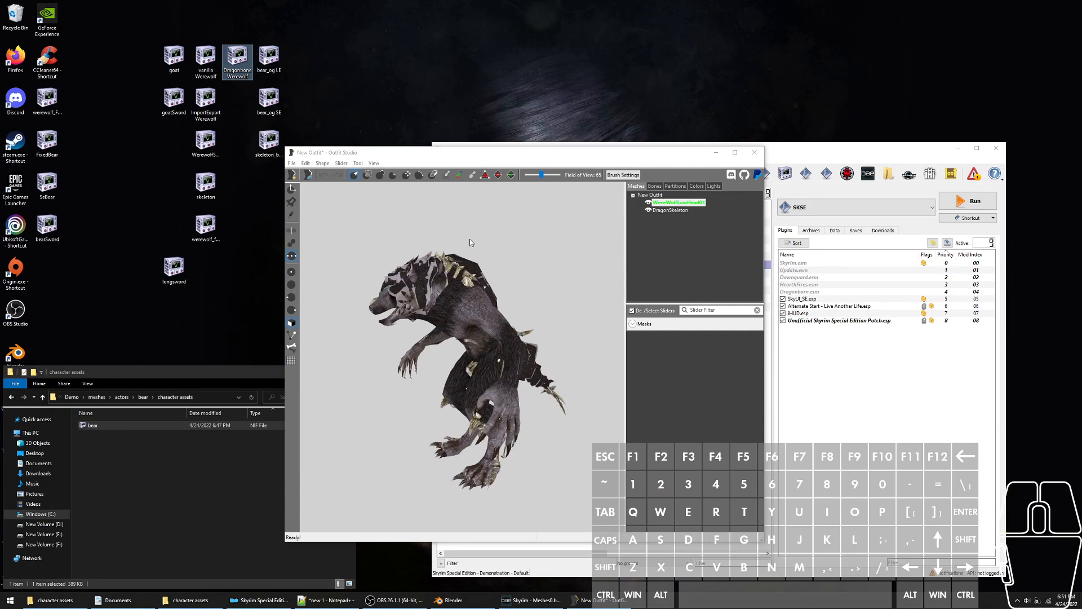
left_click(533, 164)
double_click(558, 151)
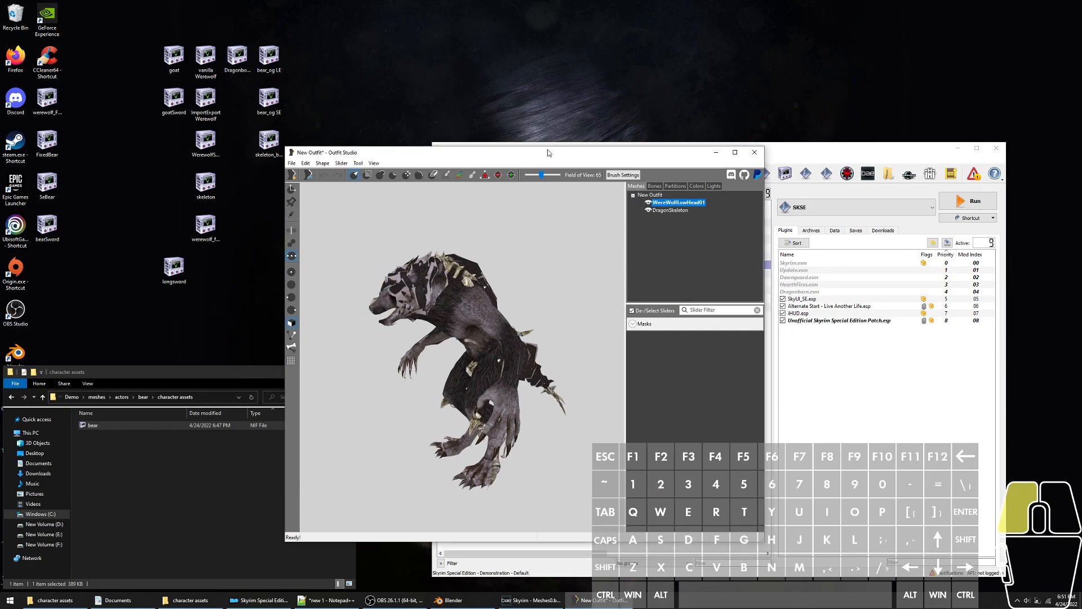
Copy bone weights from the werewolf reference to DragonSkeleton with search radius 5 and max vertex targets 4
left_click(966, 53)
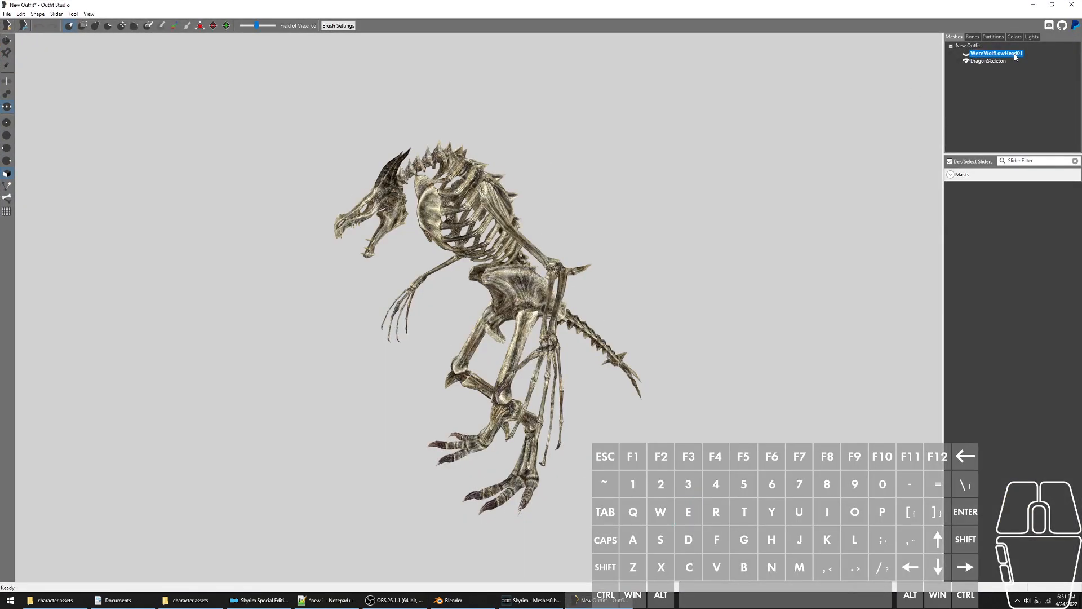
left_click(966, 53)
left_click(987, 61)
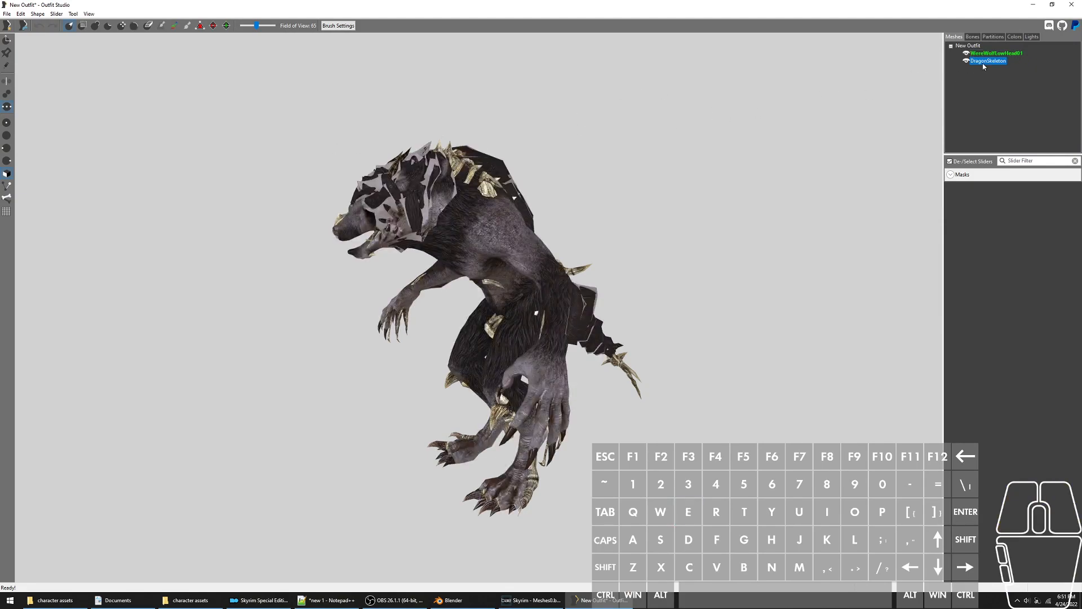
right_click(983, 67)
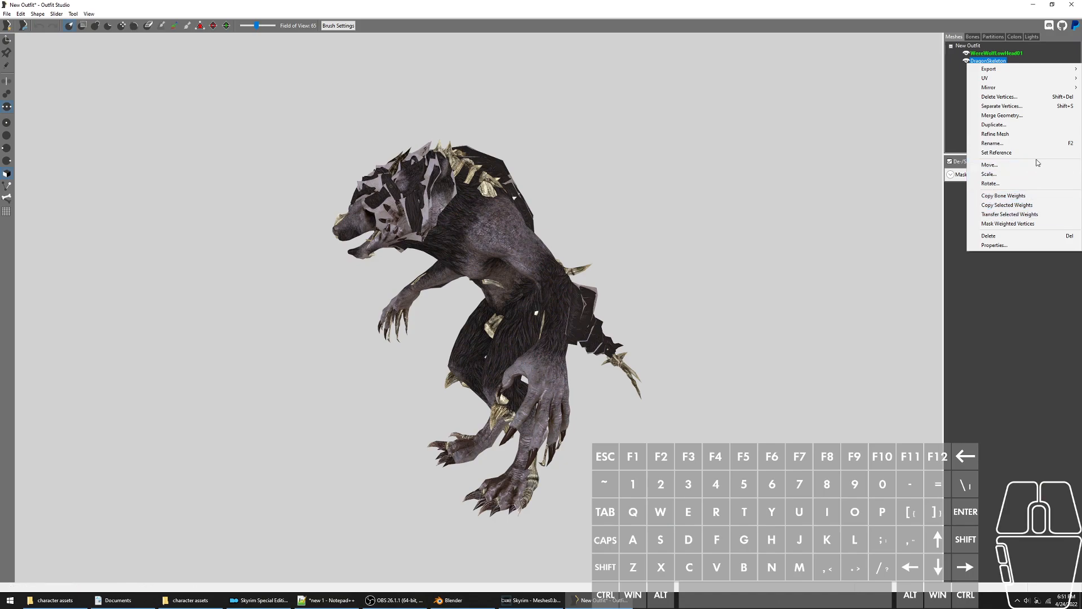
left_click(1003, 196)
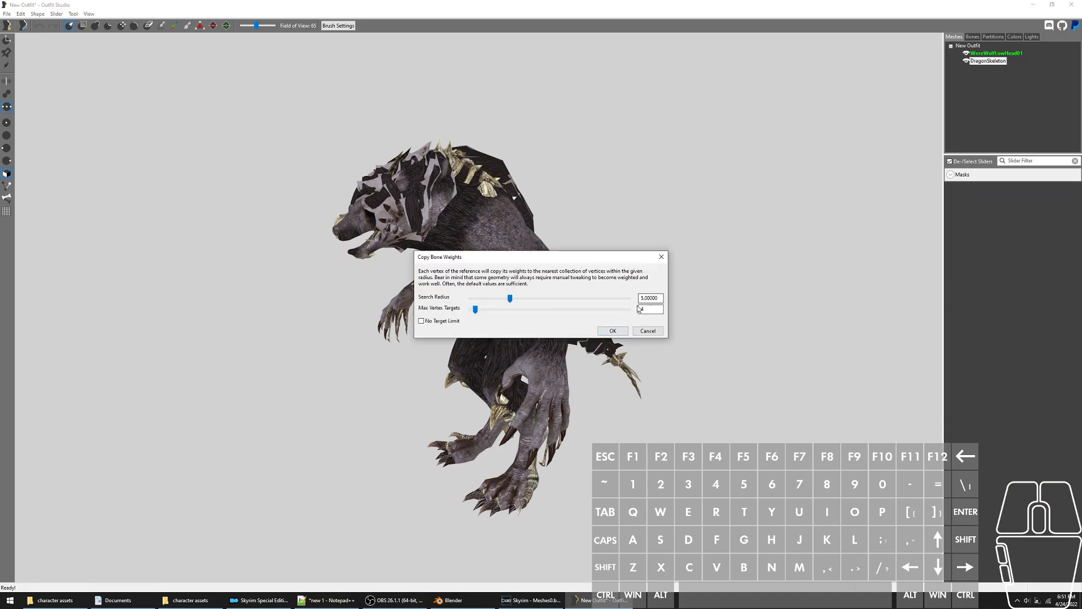
left_click(611, 332)
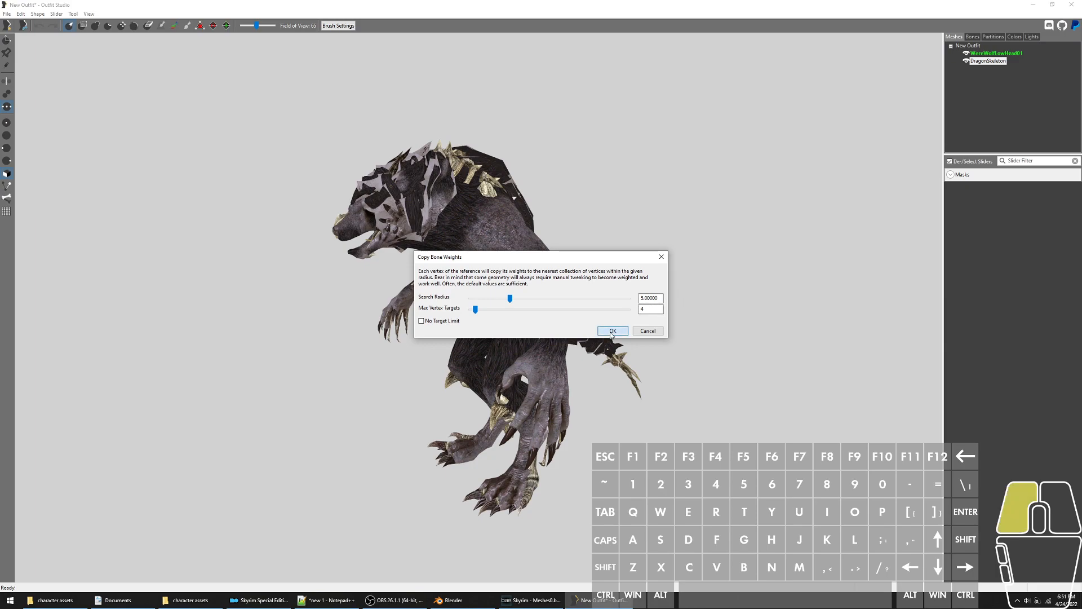
Mask the weighted vertices of DragonSkeleton and inspect the skeleton for unweighted areas
right_click(1001, 66)
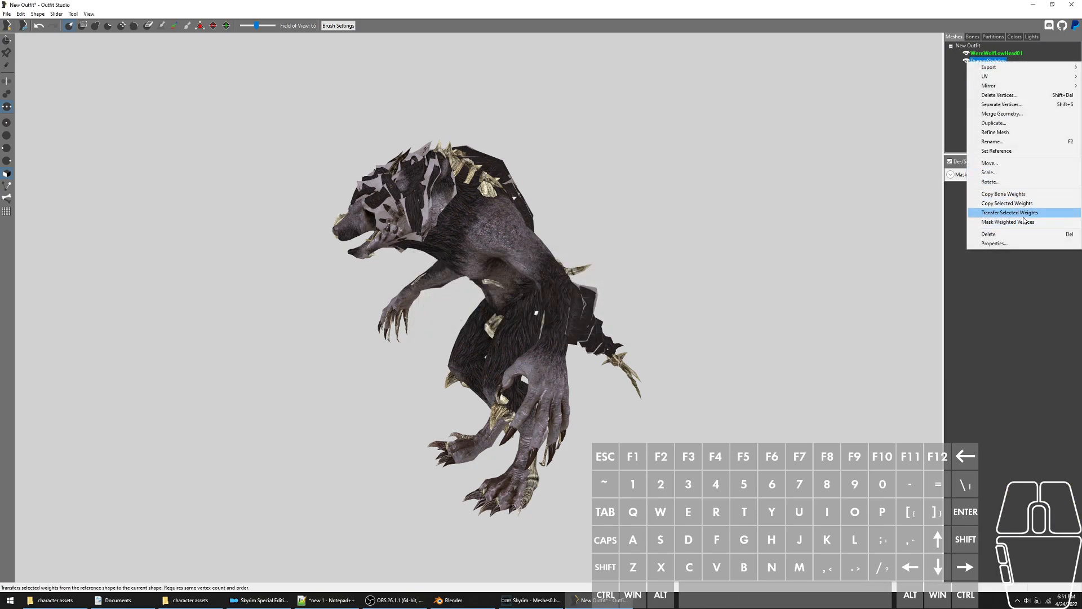
left_click(1019, 225)
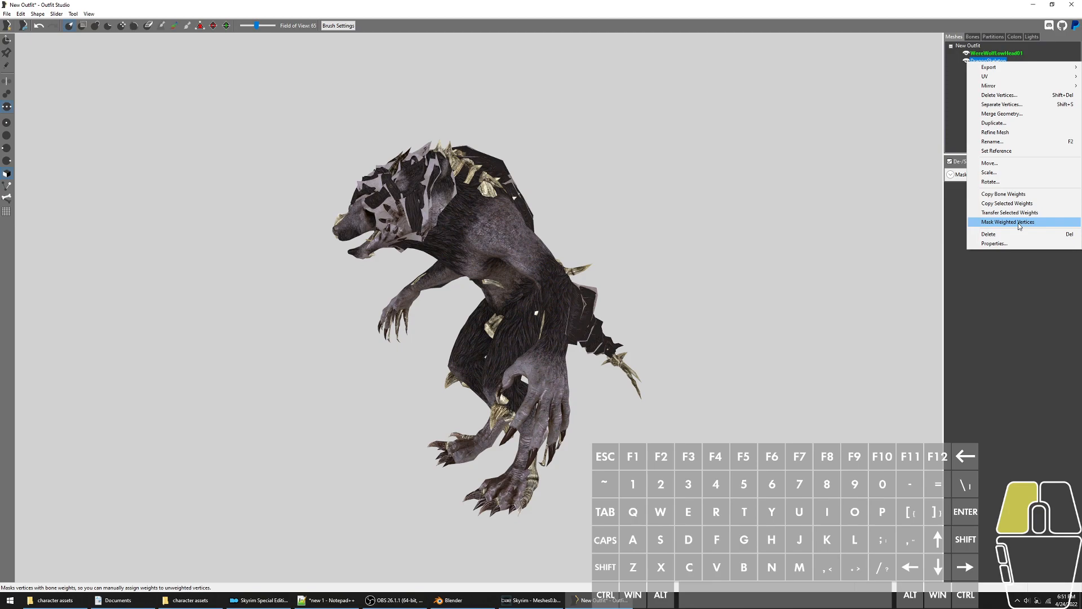
right_click_drag(603, 270, 635, 273)
scroll(631, 236, "up", 3)
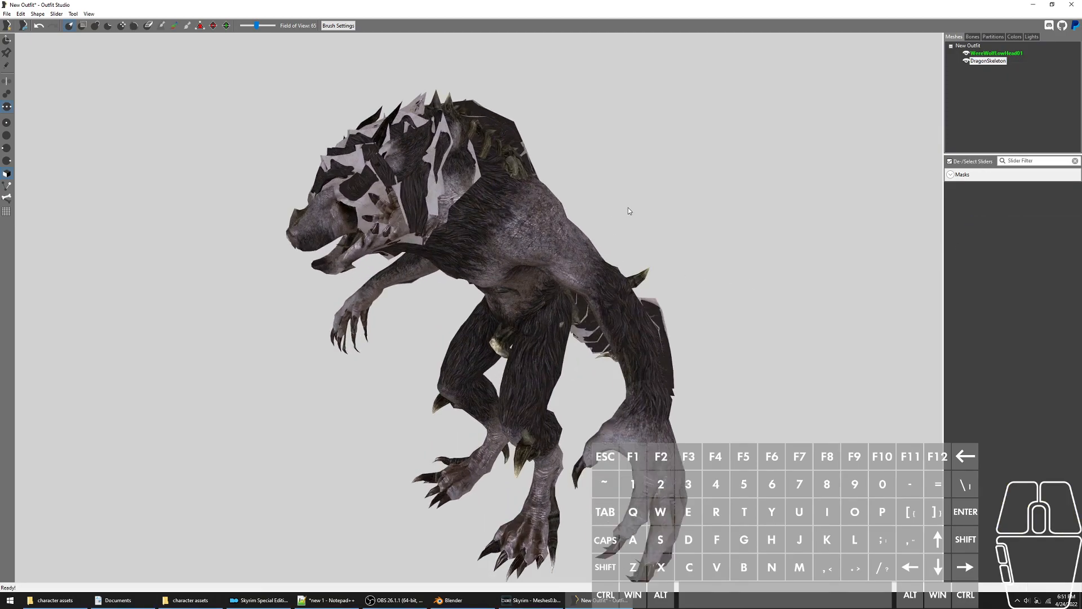
scroll(629, 211, "down", 2)
Copy bone weights to the unmasked DragonSkeleton vertices with the search radius set to 100
right_click(985, 61)
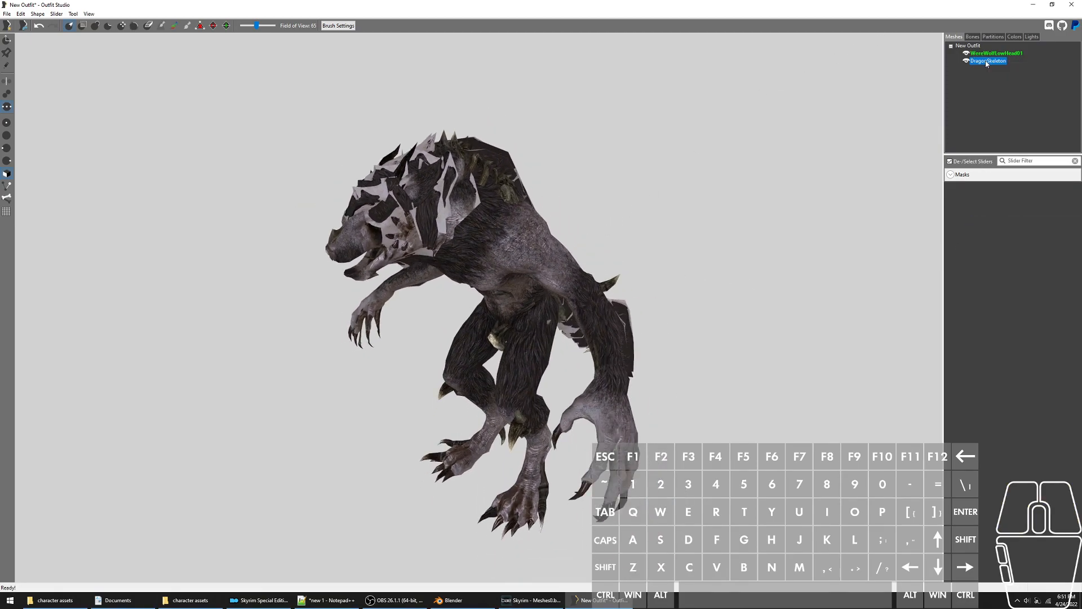
left_click(998, 194)
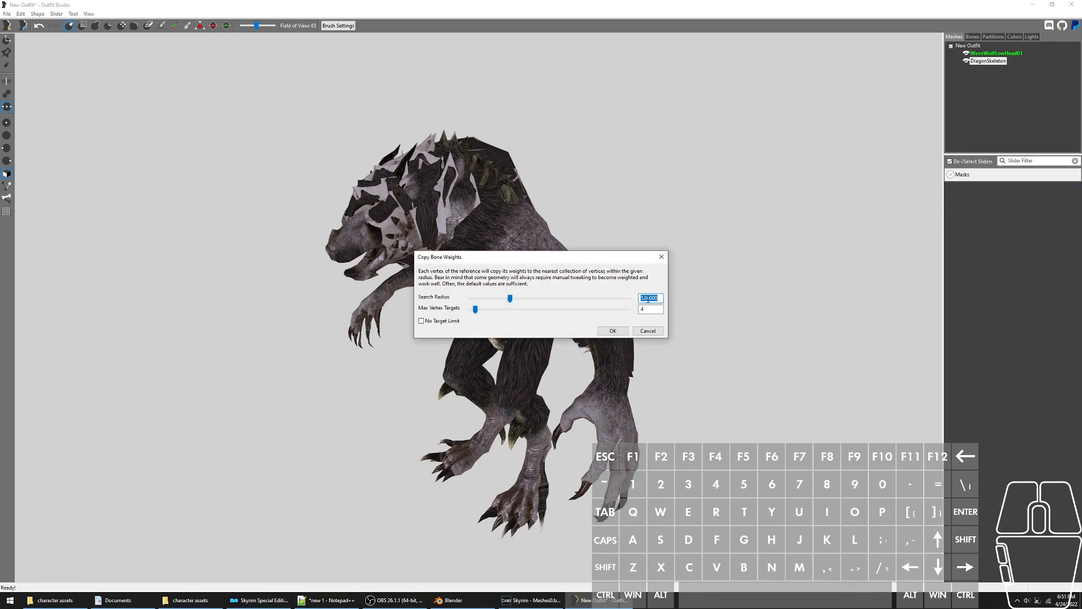
type("1000")
key("BackSpace")
left_click(612, 331)
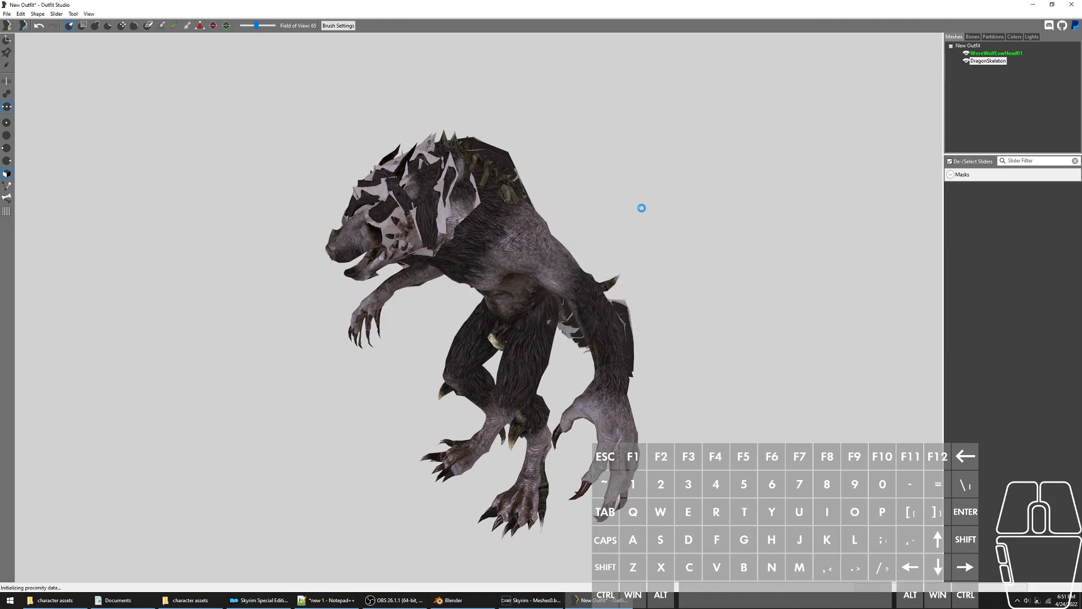
Open the shape properties of DragonSkeleton and close them without making changes
right_click(988, 60)
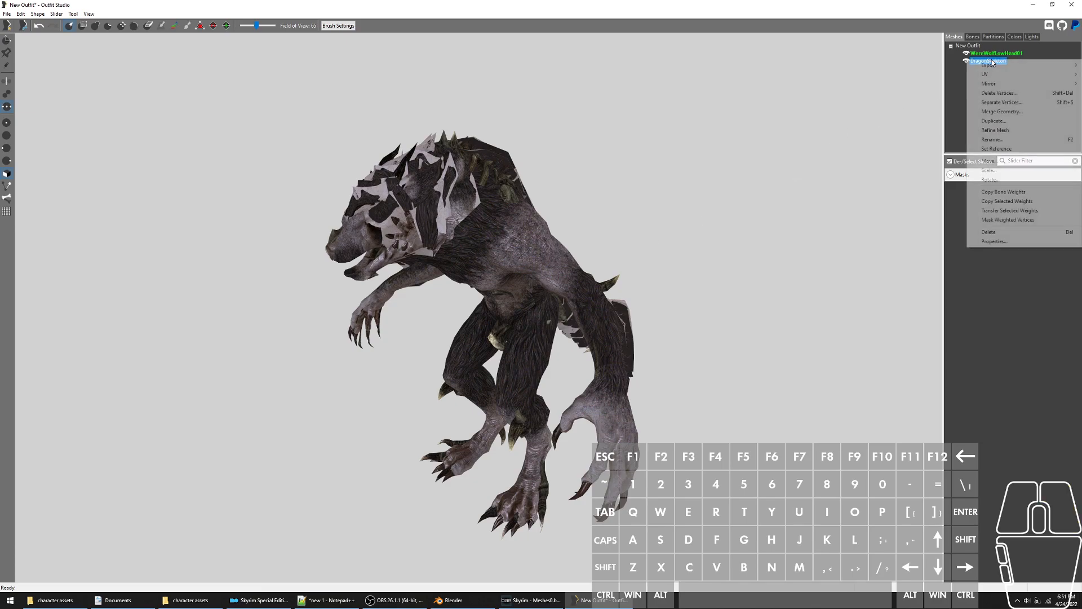
left_click(994, 242)
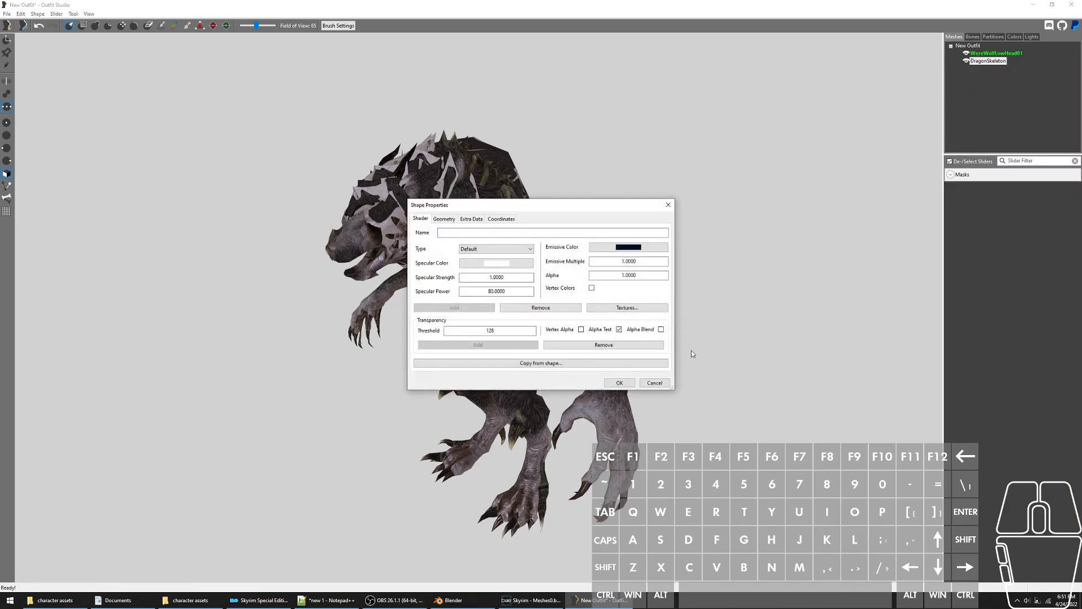
left_click(654, 383)
Mask the weighted vertices of DragonSkeleton again and hide the WereWolfLowHead01 mesh to check the whole skeleton's coverage
right_click(986, 62)
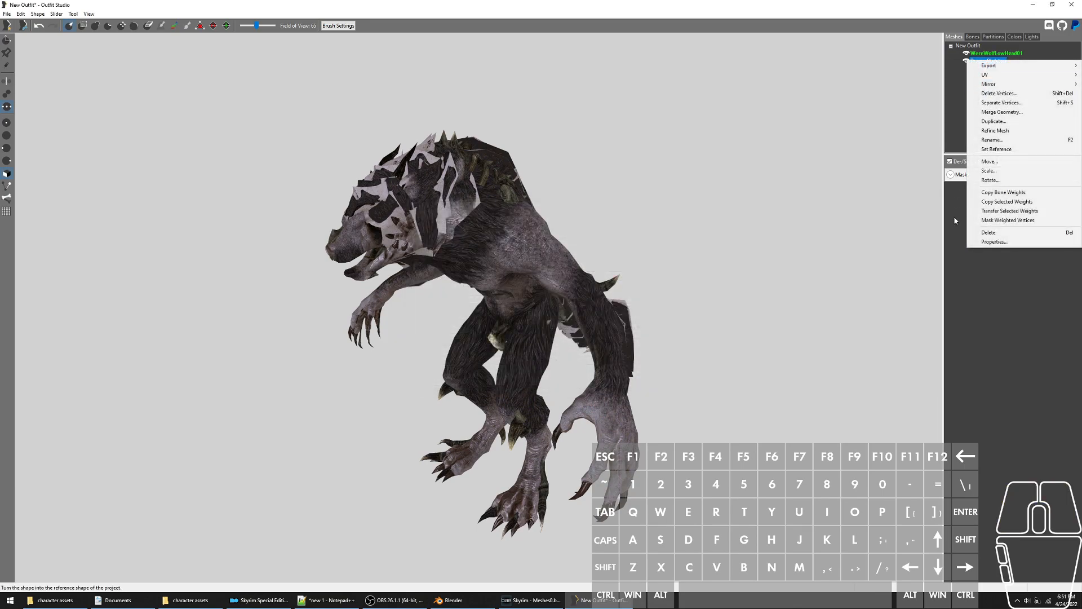
left_click(983, 225)
scroll(641, 320, "up", 2)
key("e")
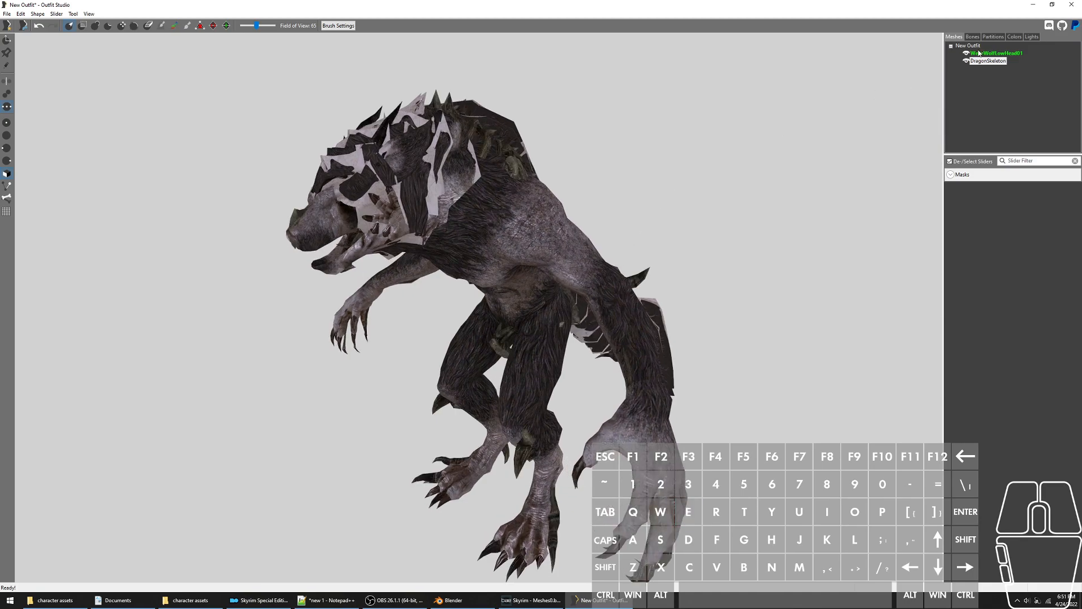
left_click(967, 53)
left_click(980, 62)
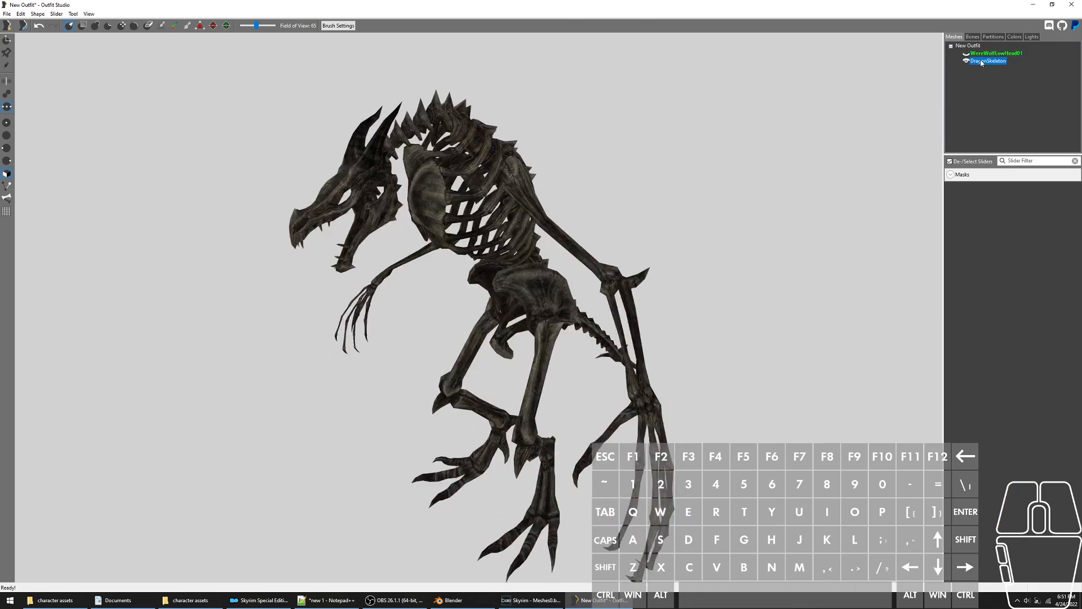
key("e")
key("ctrl+e")
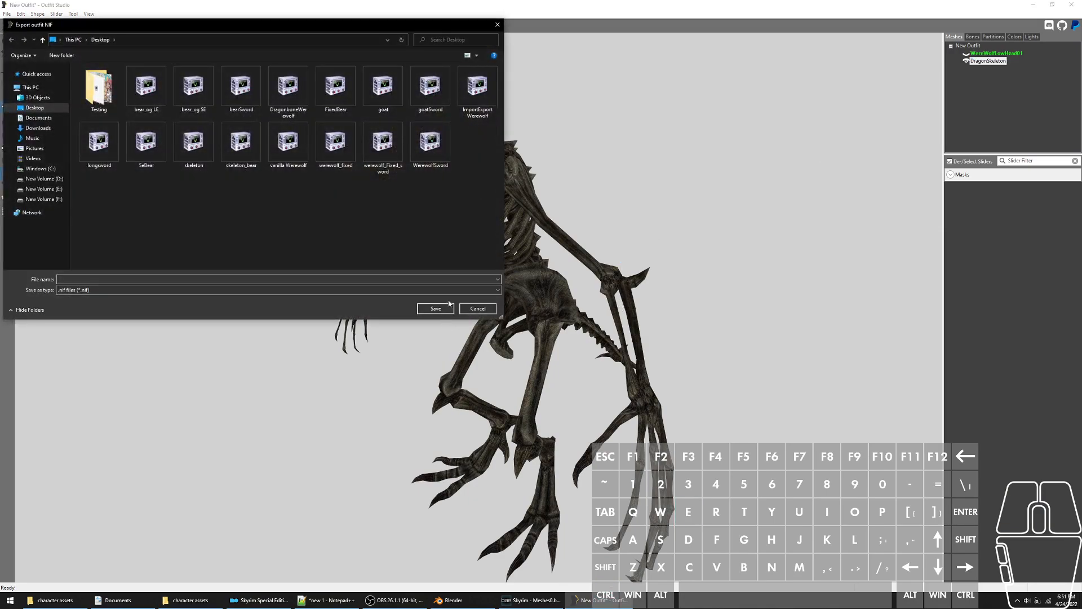
left_click(478, 309)
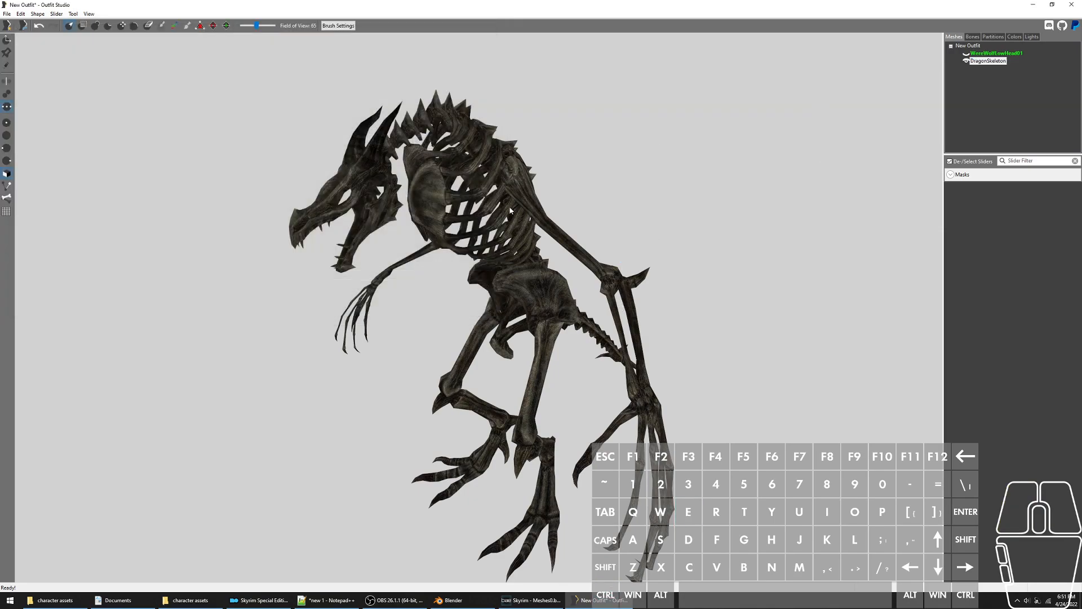
Check which body partition is assigned to the DragonSkeleton mesh, and return to the mesh list
left_click(993, 54)
left_click(982, 62)
left_click(993, 37)
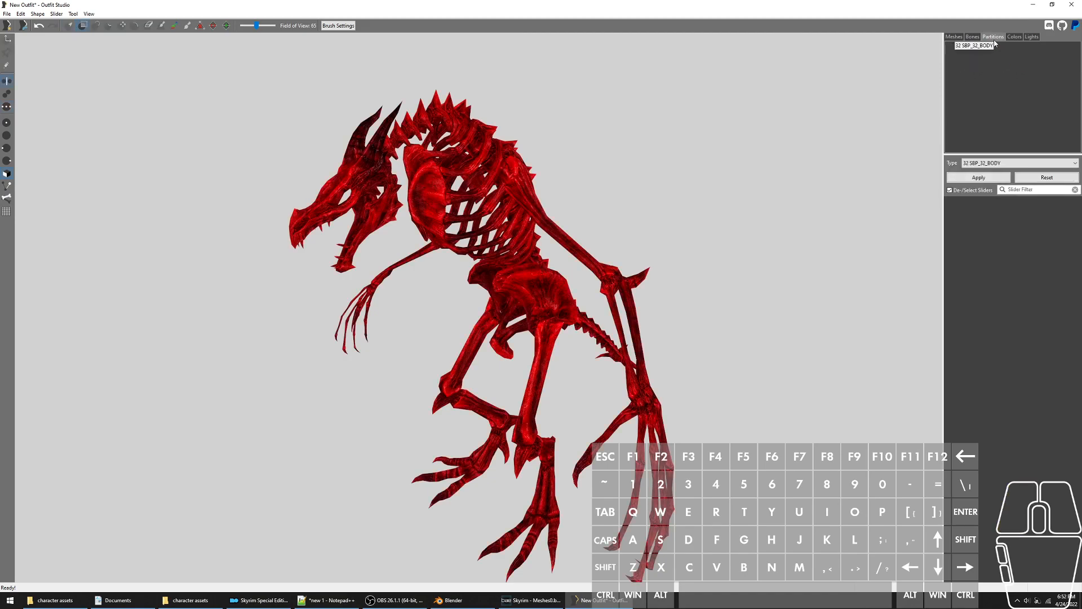
left_click(950, 37)
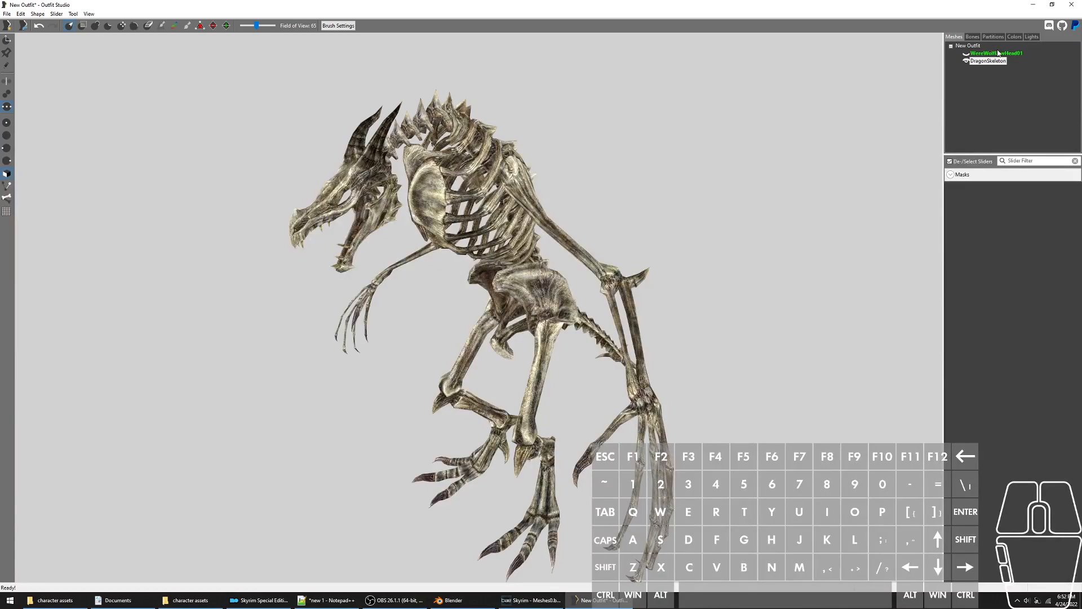
Show the WereWolfLowHead01 mesh again and export the outfit NIF to the desktop as werewolfBoney
left_click(1016, 53)
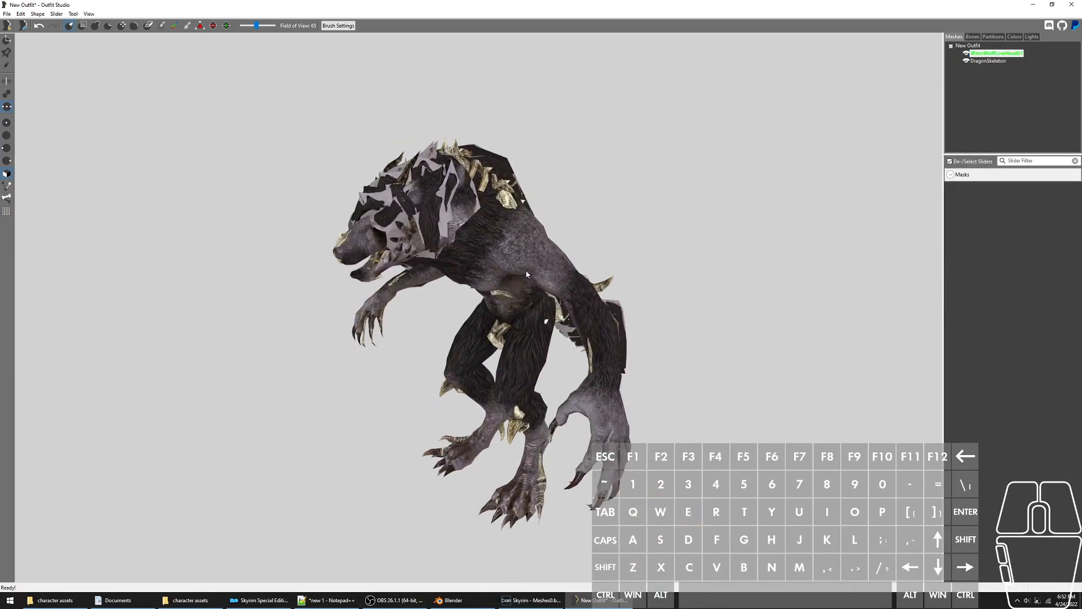
key("ctrl+e")
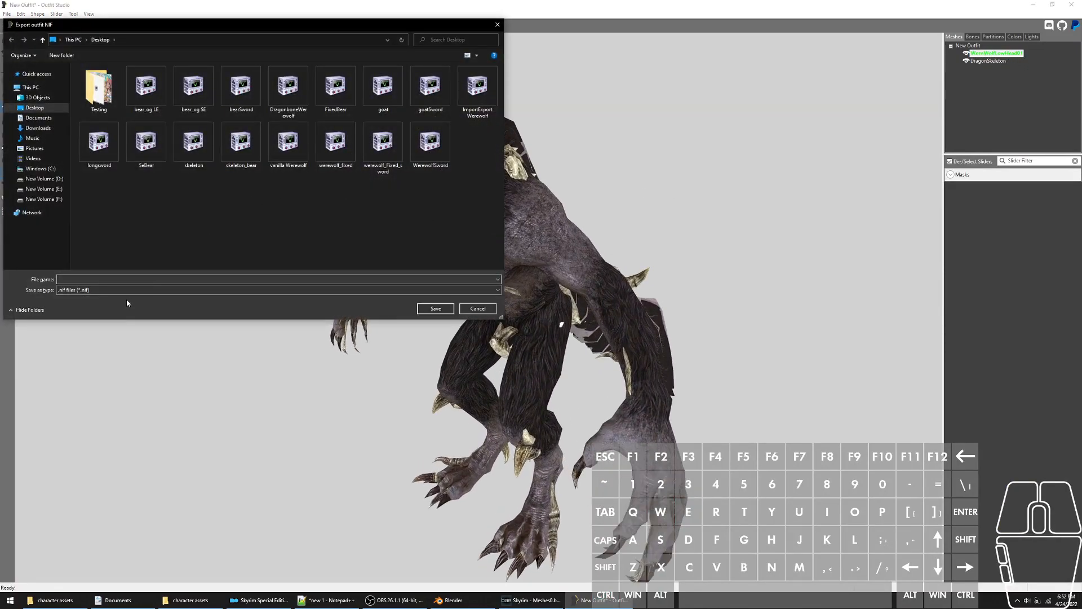
type("werewolf")
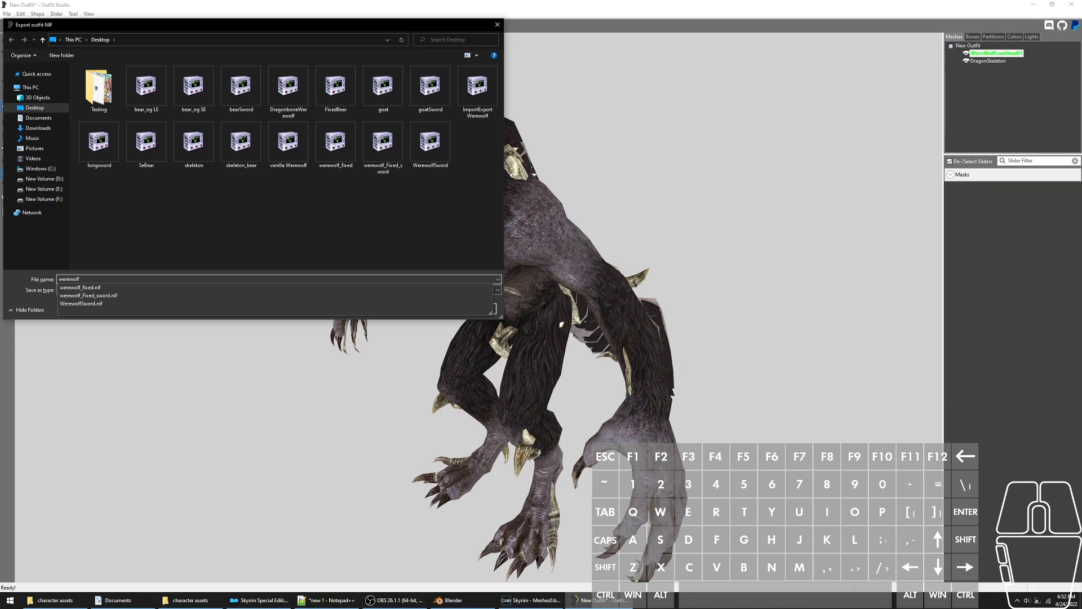
type("Bon")
key("Return")
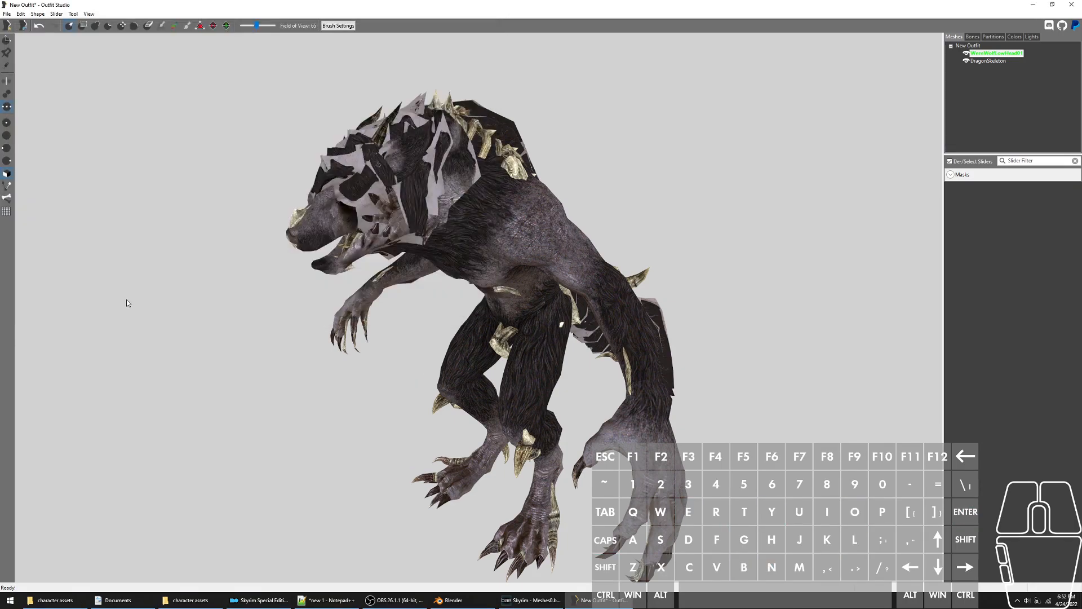
Copy werewolfBoney from the desktop into the Demo mod's meshes > actors > werewolfbeast > character assets folder
left_click(1033, 4)
left_click(48, 269)
key("ctrl+c")
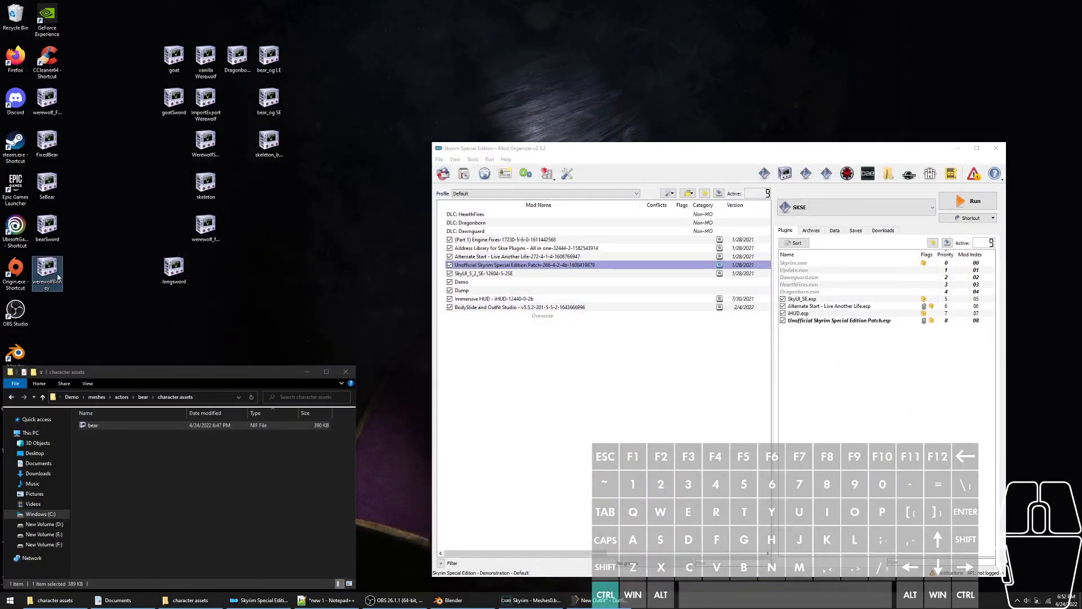
left_click(239, 517)
key("alt+Left")
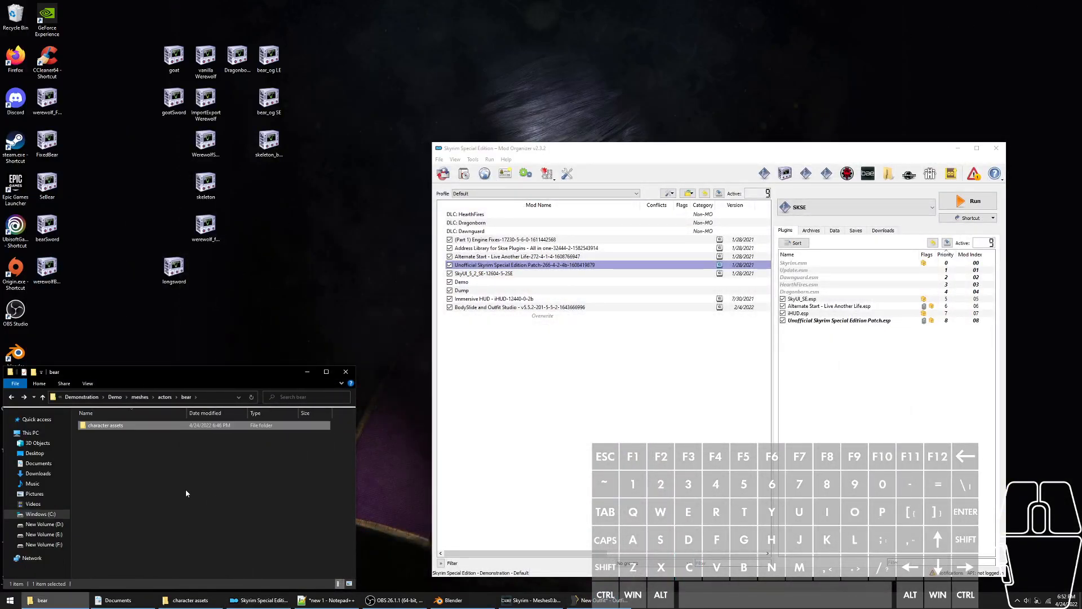
key("alt+Left")
double_click(145, 531)
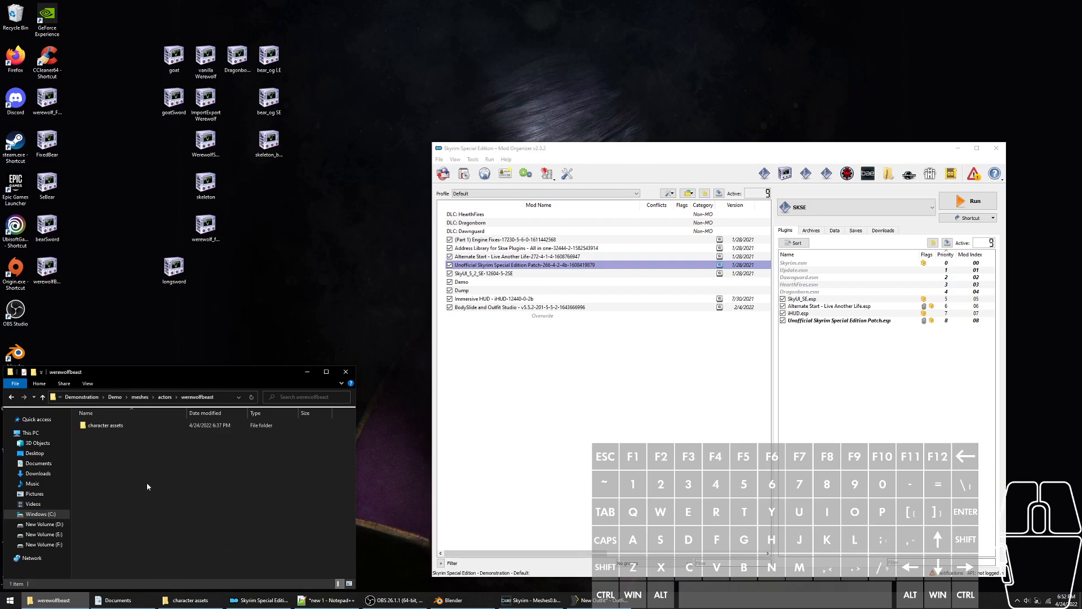
left_click(200, 427)
double_click(200, 426)
key("ctrl+v")
Delete the old malebodywerewolf_1 file and rename werewolfBoney to malebodywerewolf_1
left_click(116, 434)
left_click(115, 434)
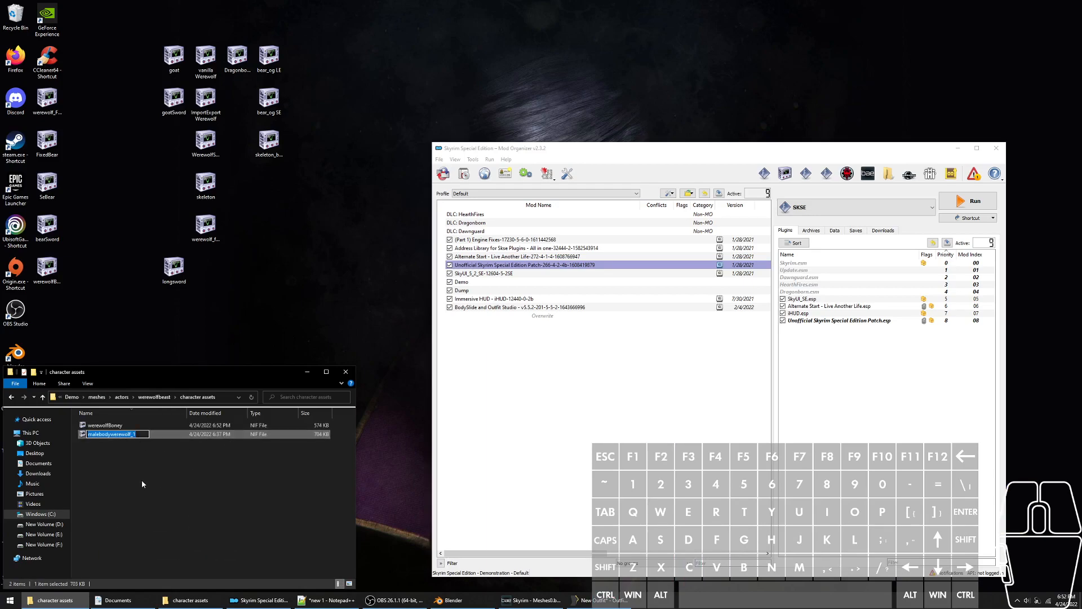
left_click(141, 478)
left_click(162, 438)
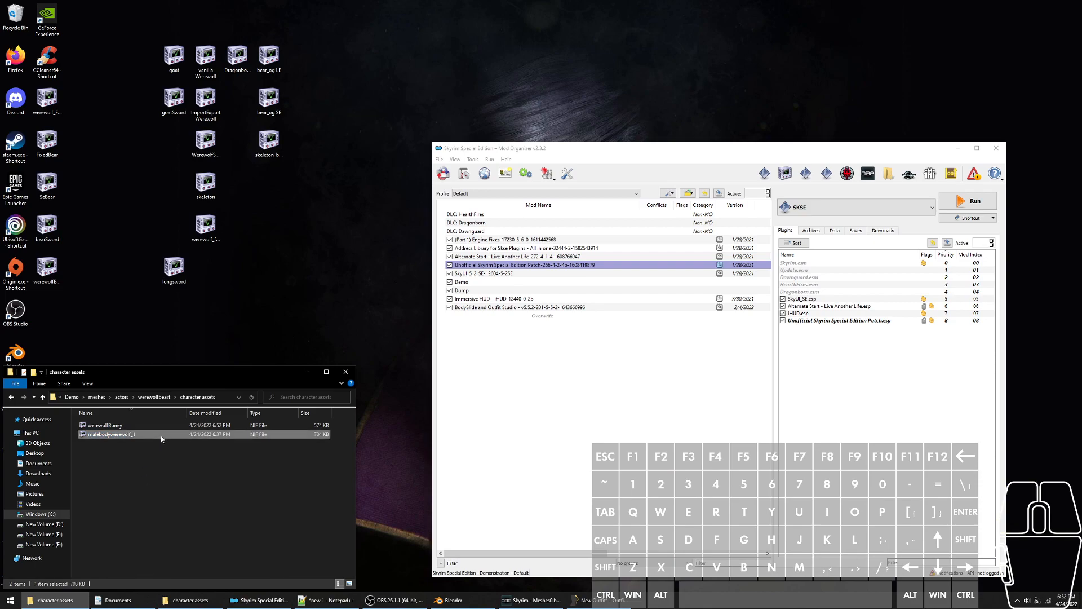
key("Delete")
key("F2")
key("ctrl+v")
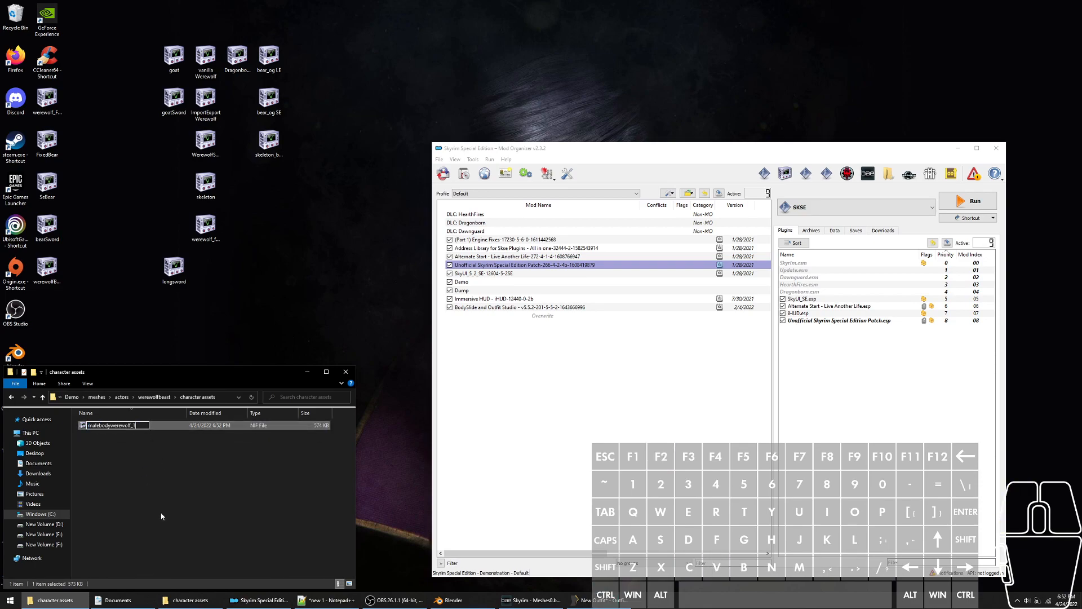
left_click(161, 516)
Launch Skyrim through SKSE from Mod Organizer and continue from the last saved game
left_click(952, 209)
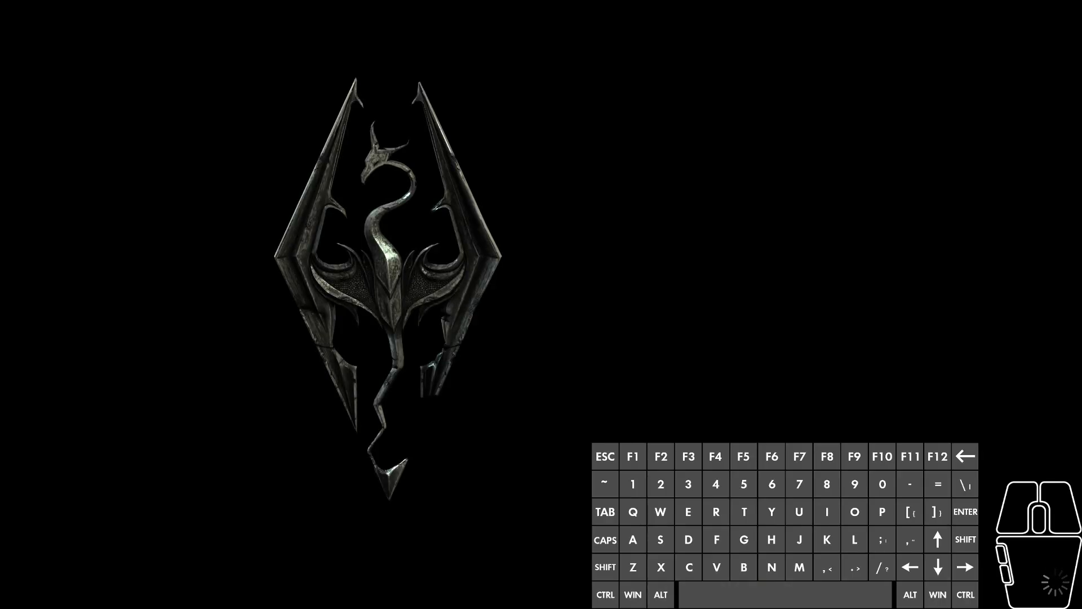
key("Return")
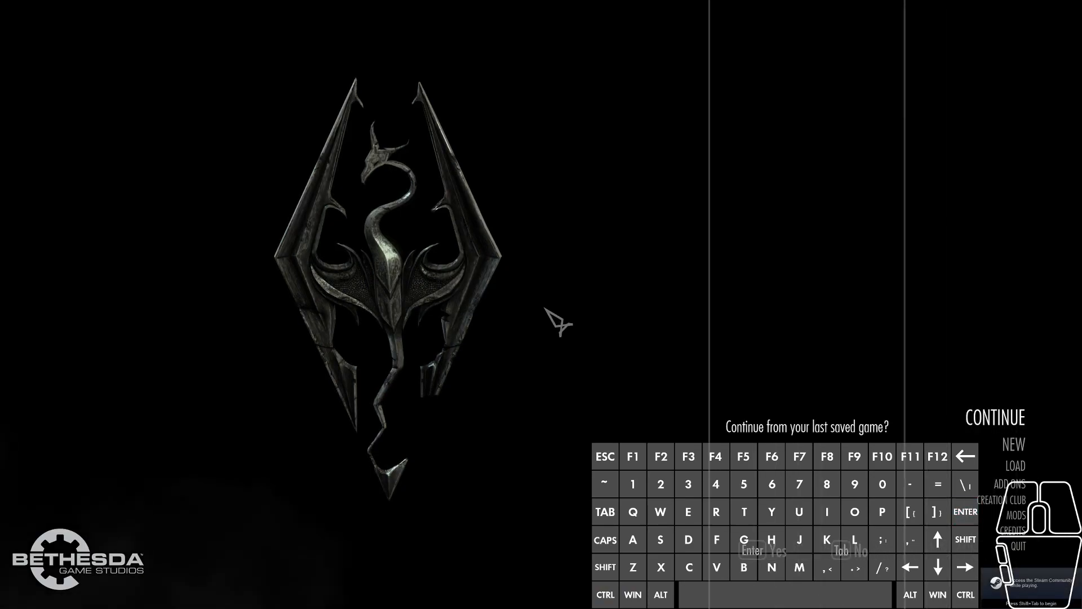
key("Return")
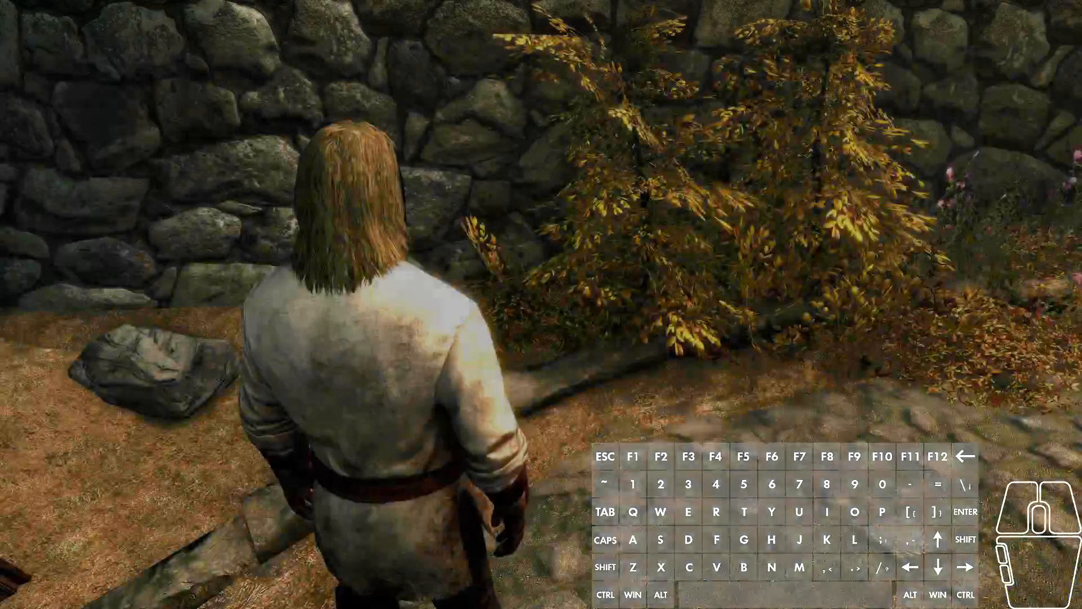
Enable god mode with the console command tgm
key("w")
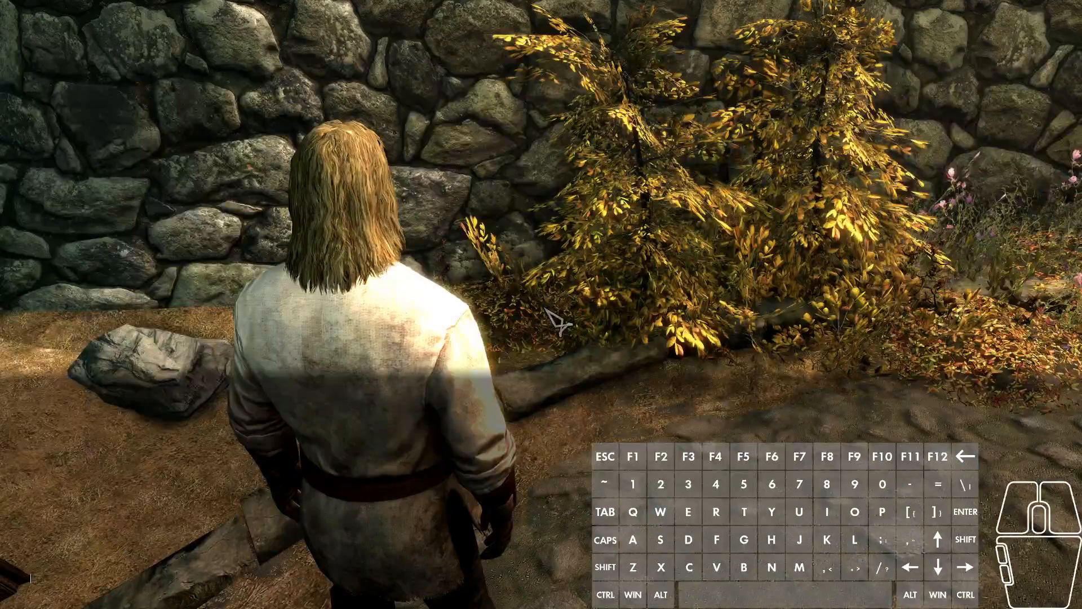
key("BackSpace")
key("BackSpace")
key("BackSpace")
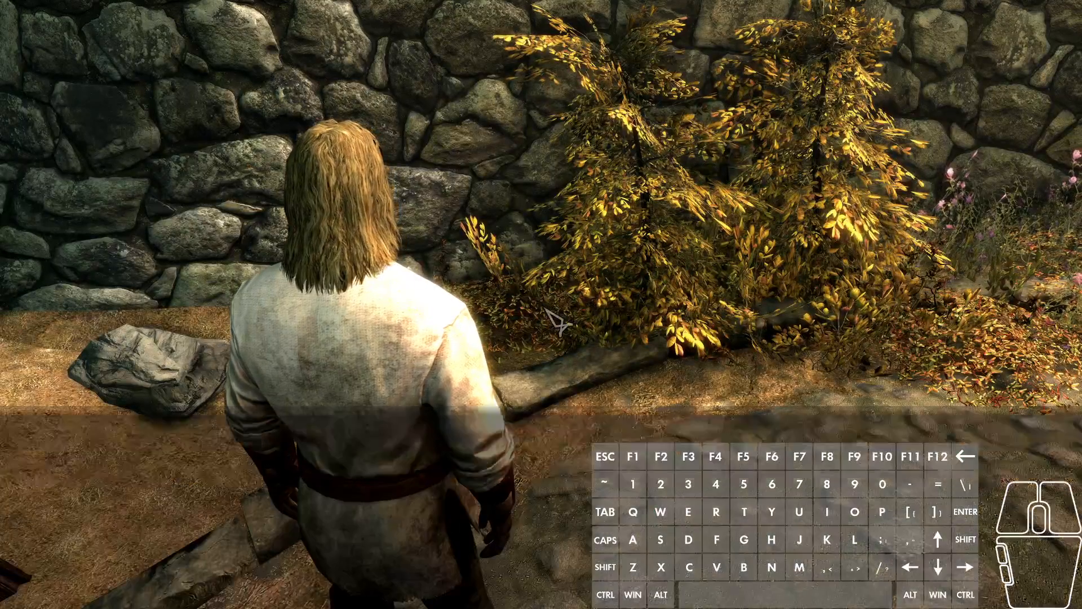
key("t")
key("m")
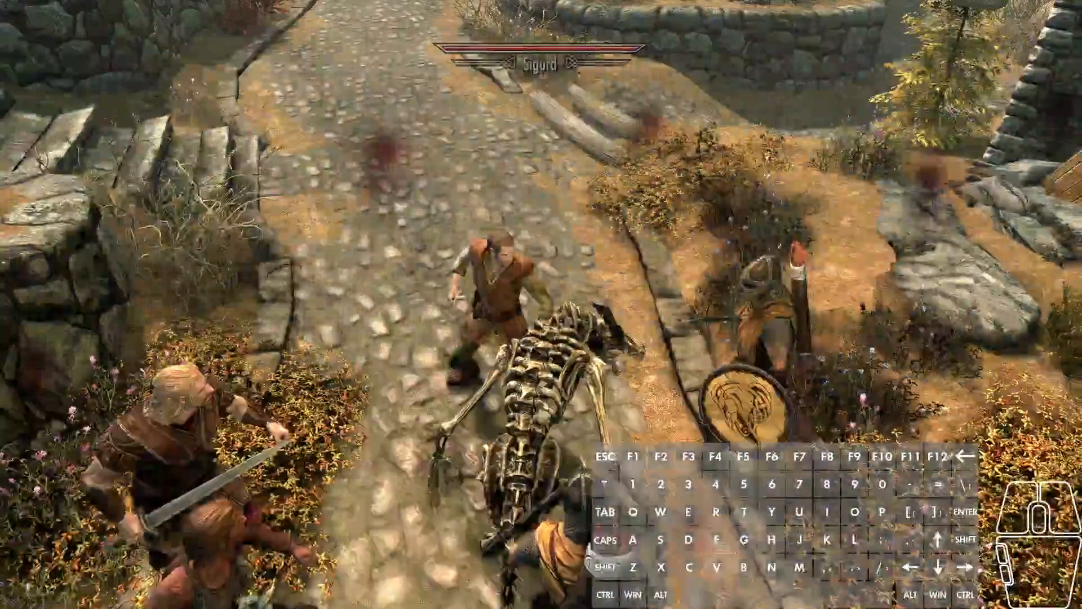
Examine the skeletal werewolf in combat with the free camera (tfc), and quit the game with the qqq command
key("t")
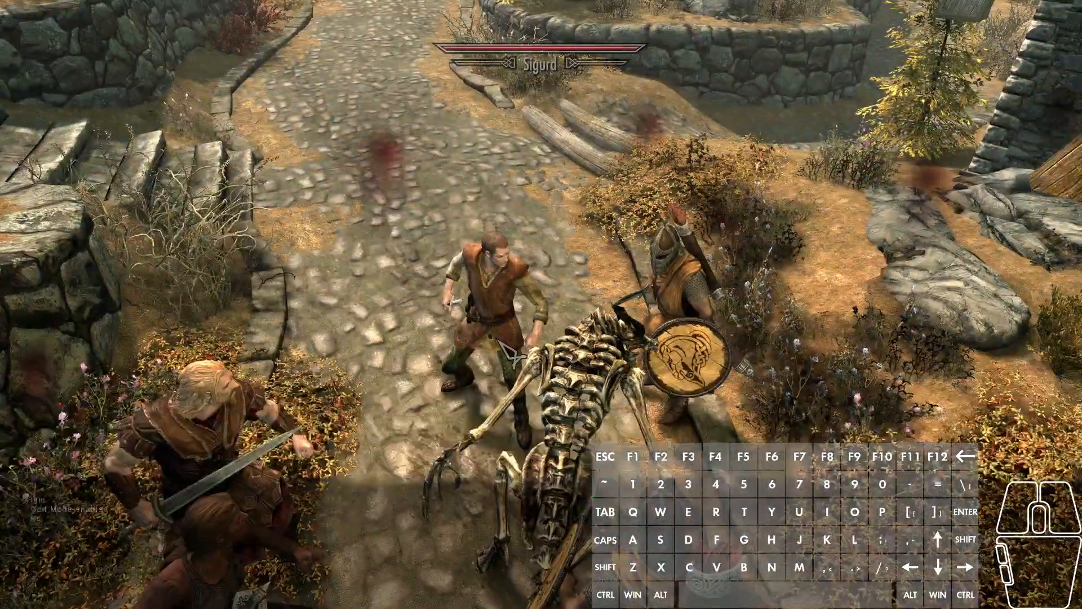
key("d")
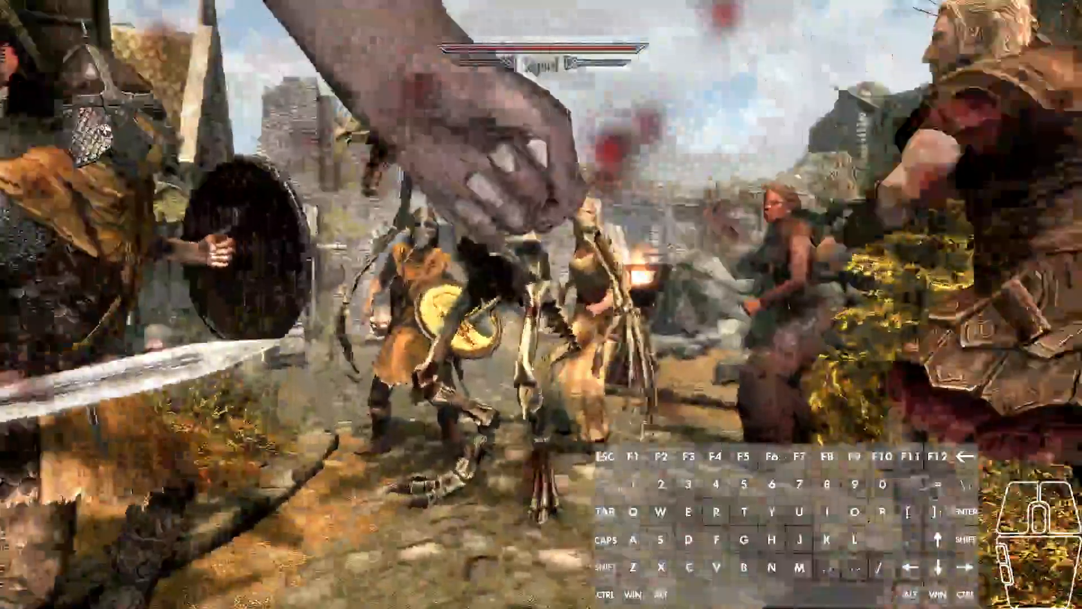
key("w")
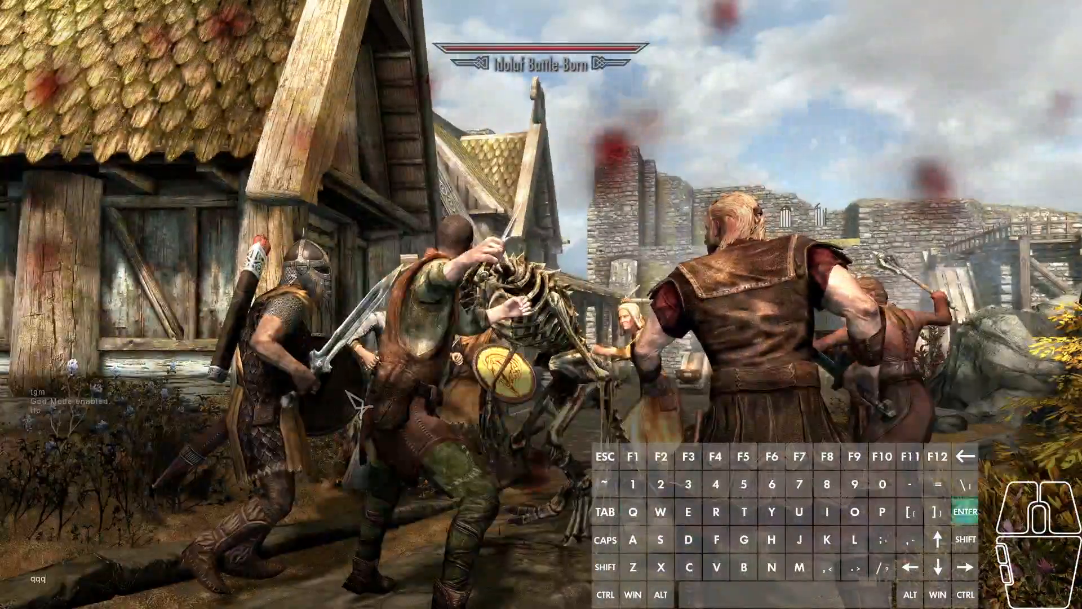
key("Return")
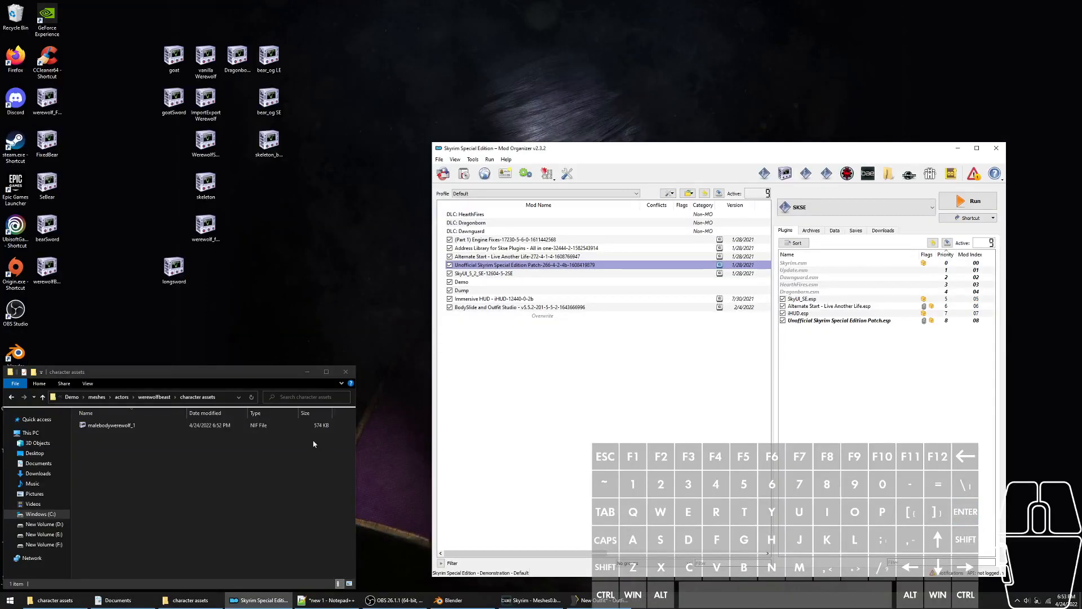
Return to Outfit Studio, hide WereWolfLowHead01, and go through its bone list from NPC EarR Bone01 to the left finger bones
left_click(598, 600)
key("e")
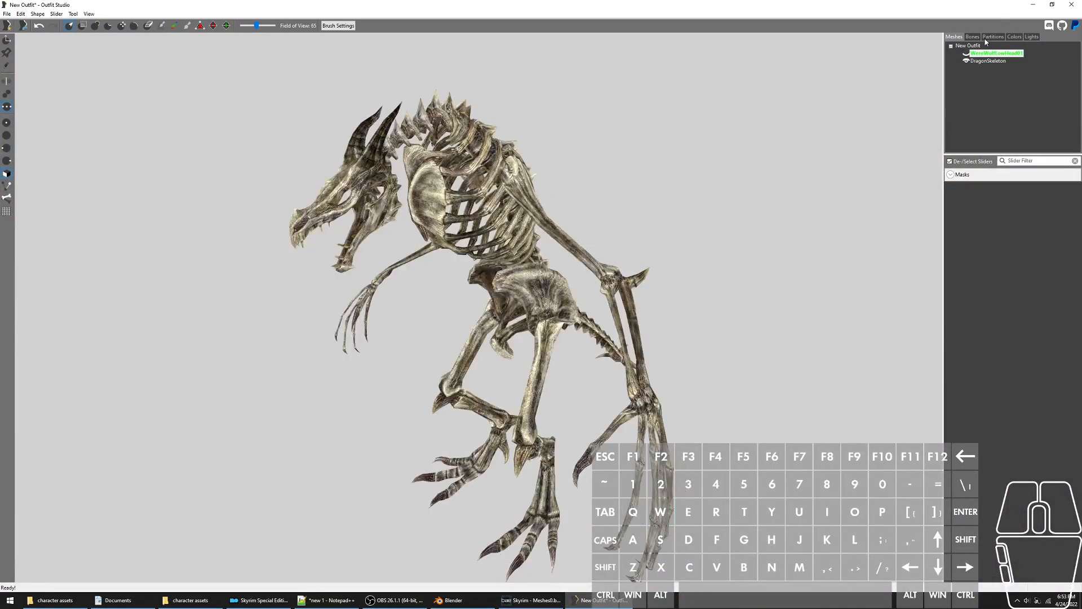
left_click(971, 36)
scroll(797, 235, "up", 2)
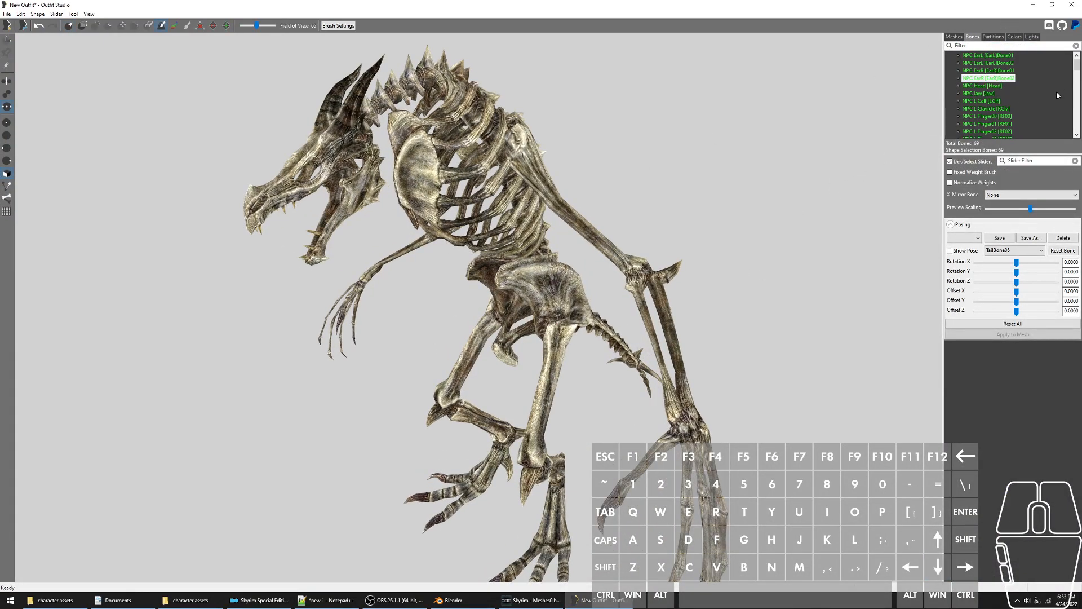
left_click(998, 70)
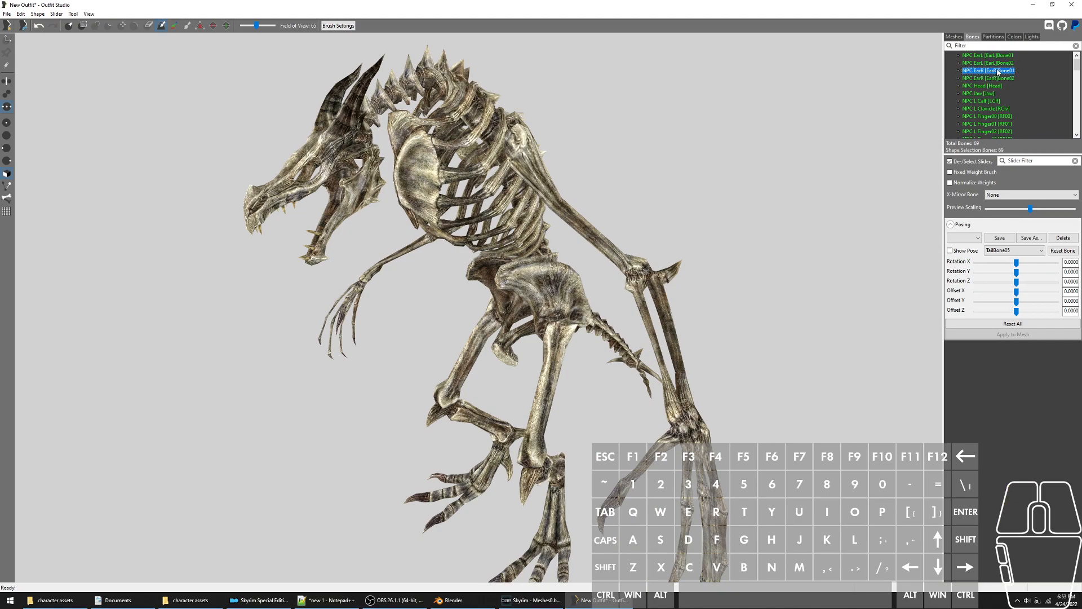
key("Down")
key("Down")
key("Down")
key("Down")
key("Down")
key("Down")
key("Down")
key("Down")
key("Down")
key("Down")
key("Down")
key("Down")
key("Down")
key("Down")
key("Down")
key("Down")
key("Down")
key("Down")
key("Down")
key("Down")
key("Up")
key("Up")
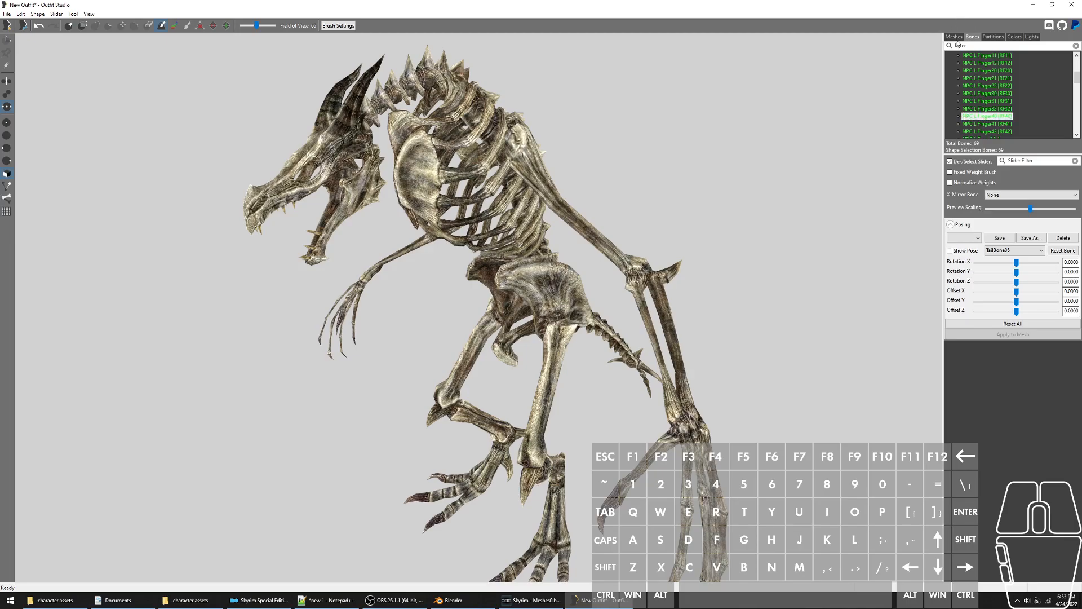
Select DragonSkeleton and examine its weights bone by bone from NPC L Finger20 to NPC L Thigh
left_click(954, 37)
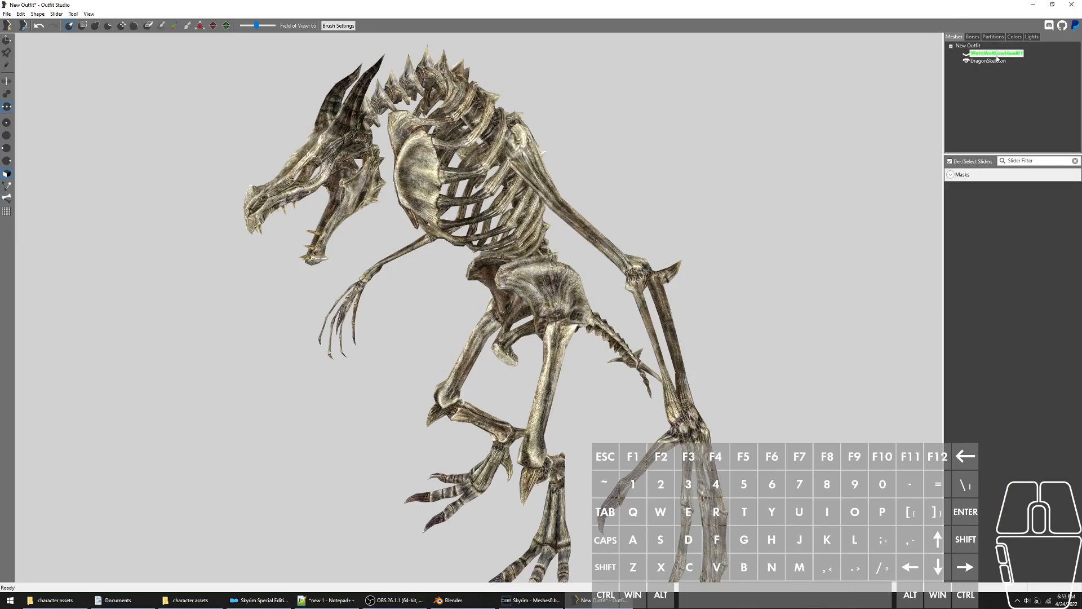
left_click(993, 61)
left_click(973, 36)
left_click(987, 71)
key("Down")
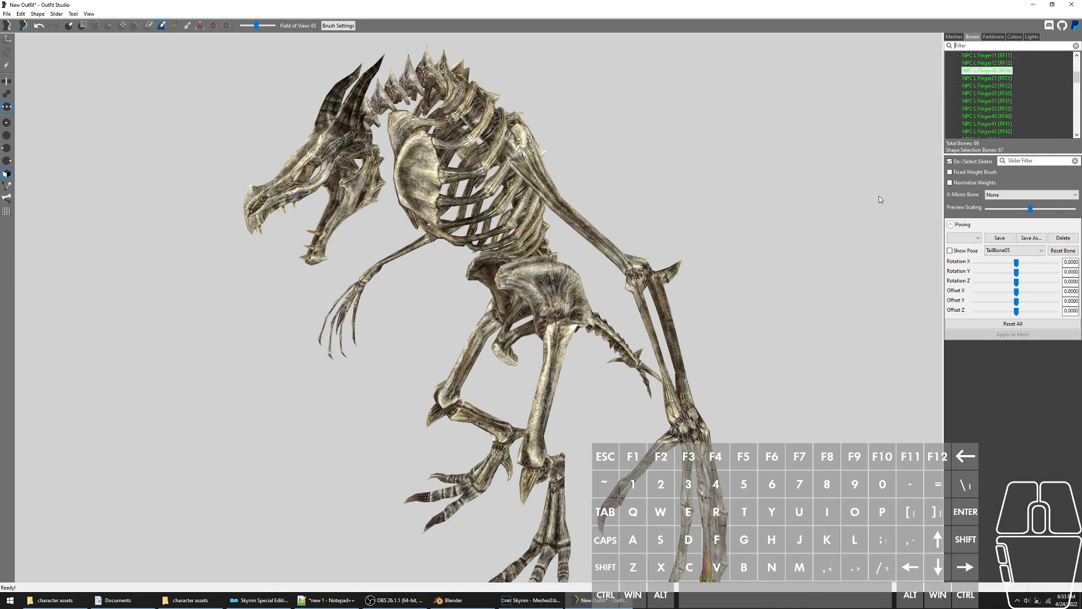
left_click(990, 85)
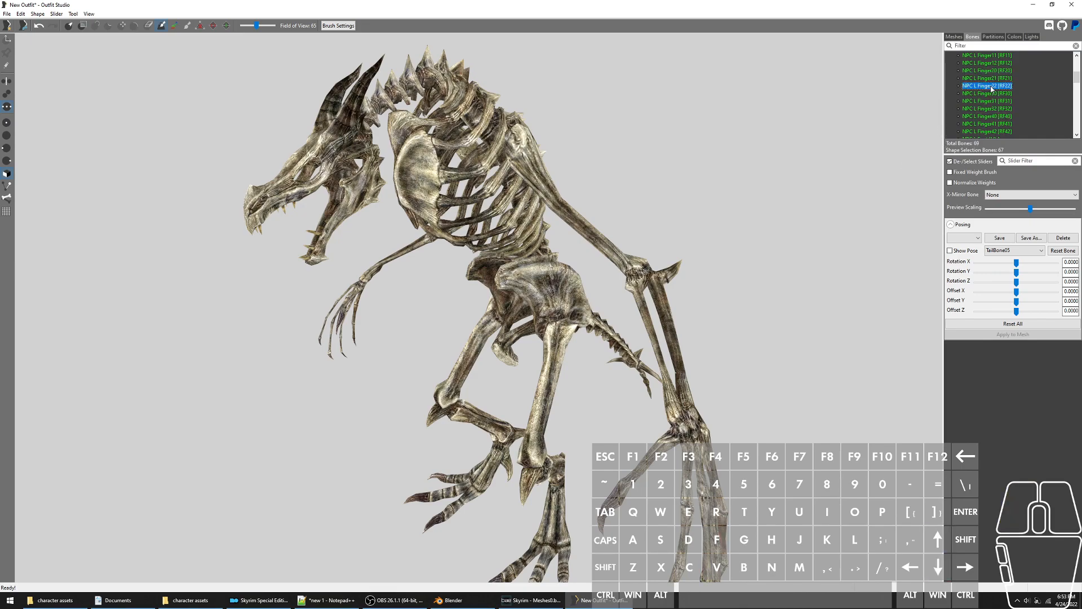
key("Down")
key("Down")
key("Down")
key("Down")
key("Down")
key("Down")
key("Down")
key("Down")
key("Down")
key("Down")
key("Down")
key("Down")
key("Down")
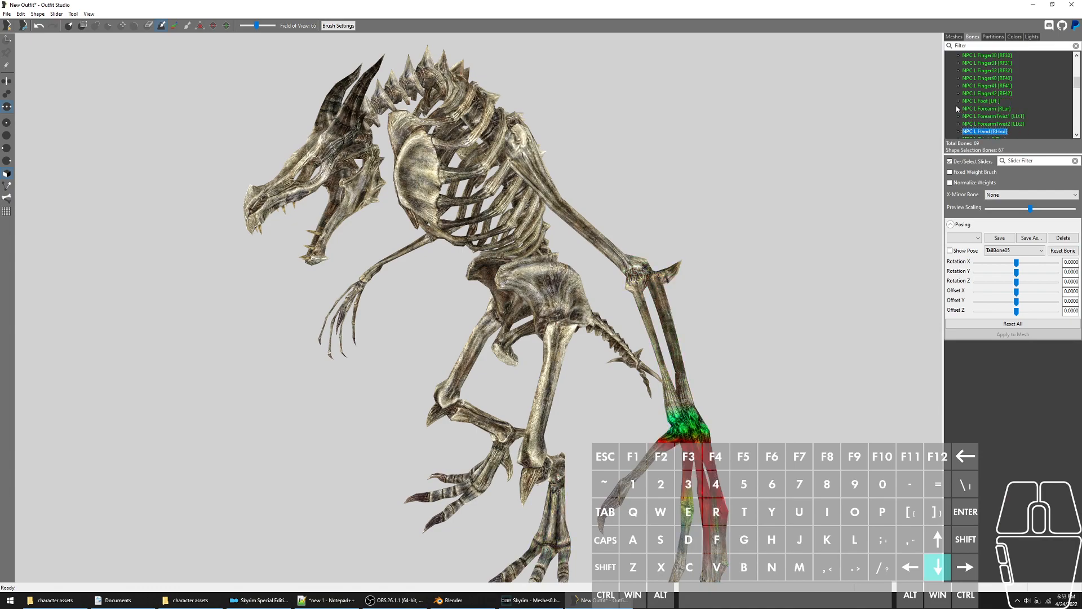
left_click(956, 108)
left_click(973, 117)
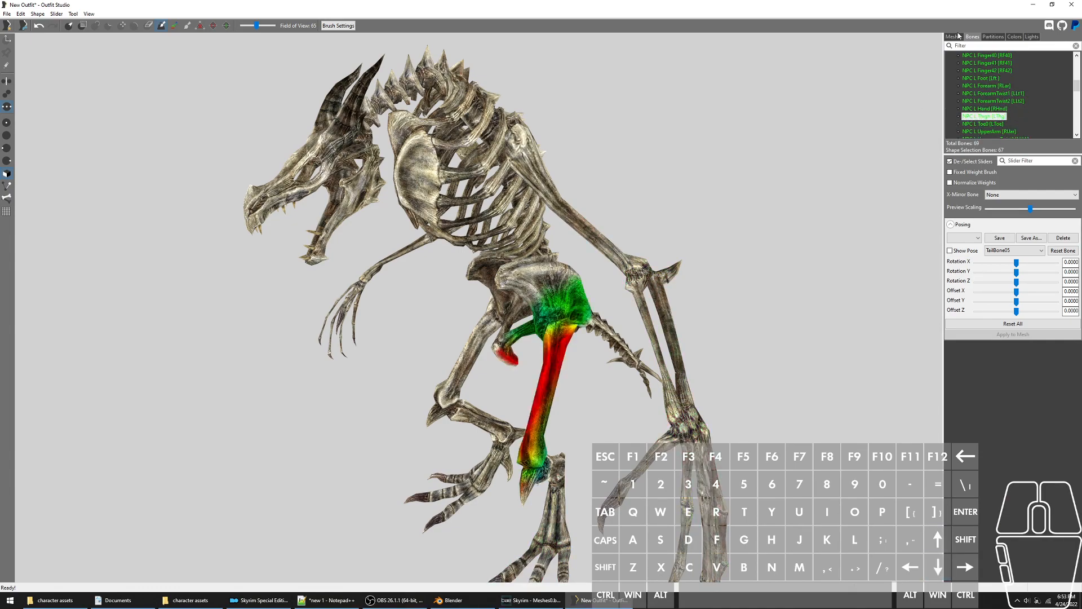
Inspect the NPC L Thigh weights around the pelvis and left leg of DragonSkeleton
scroll(730, 254, "up", 3)
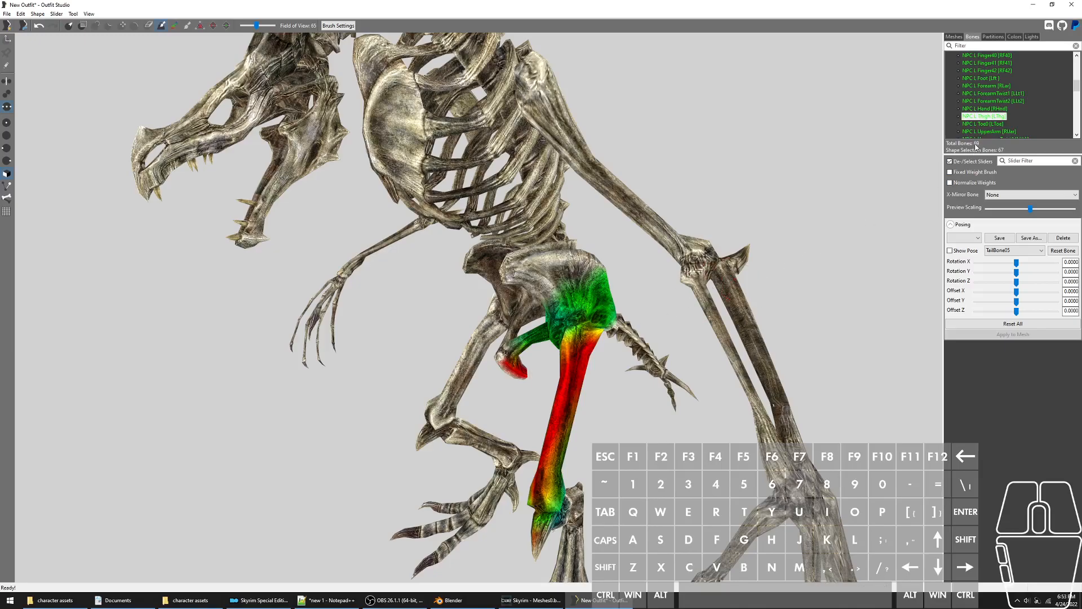
scroll(430, 263, "down", 3)
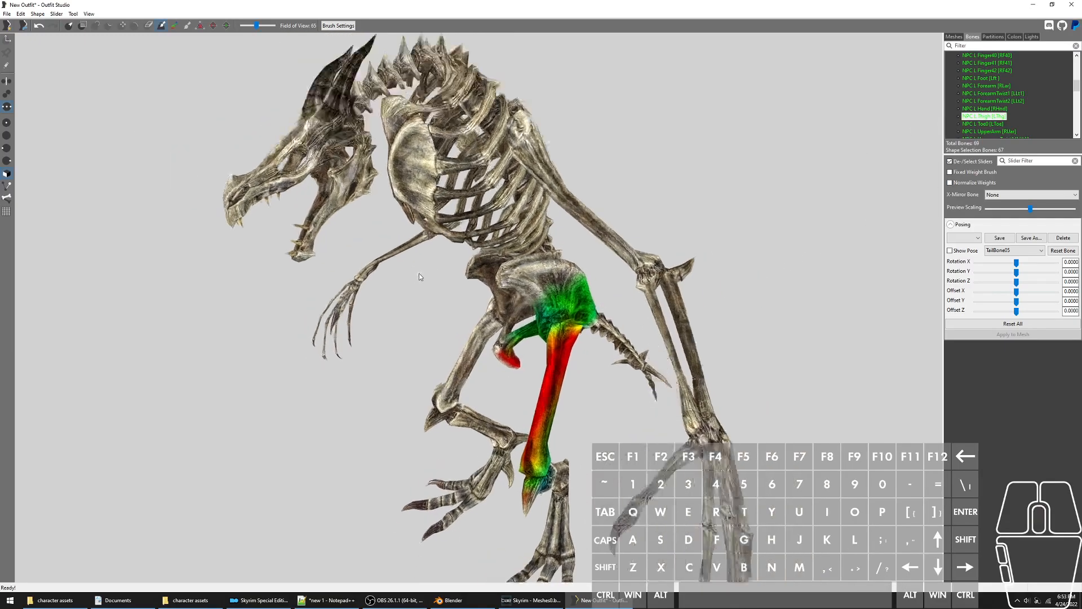
scroll(424, 260, "up", 4)
scroll(639, 224, "down", 3)
left_click_drag(684, 193, 803, 164)
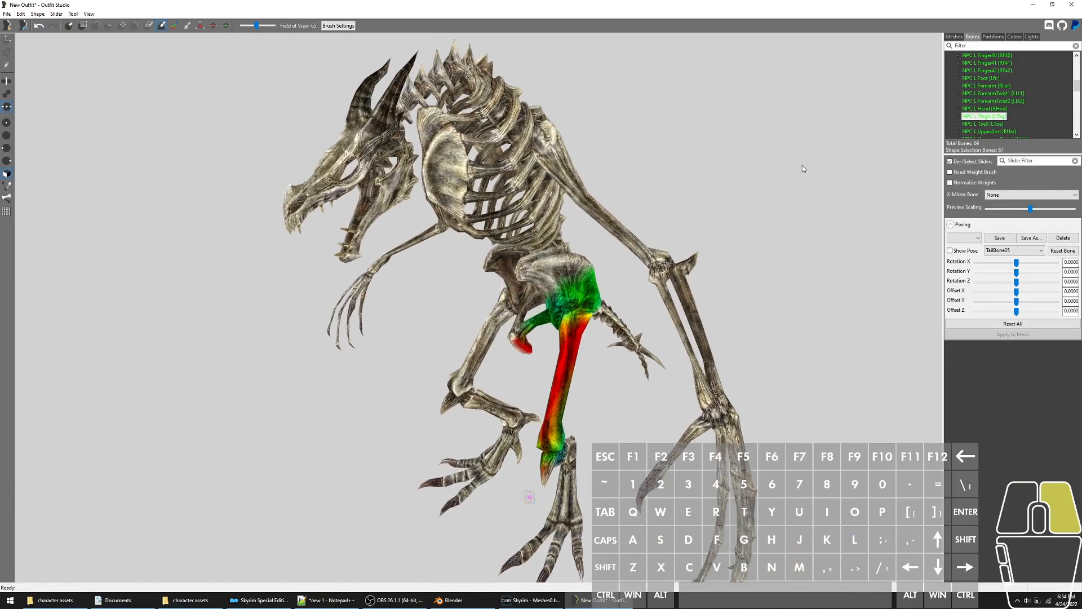
scroll(520, 337, "up", 2)
scroll(520, 337, "down", 2)
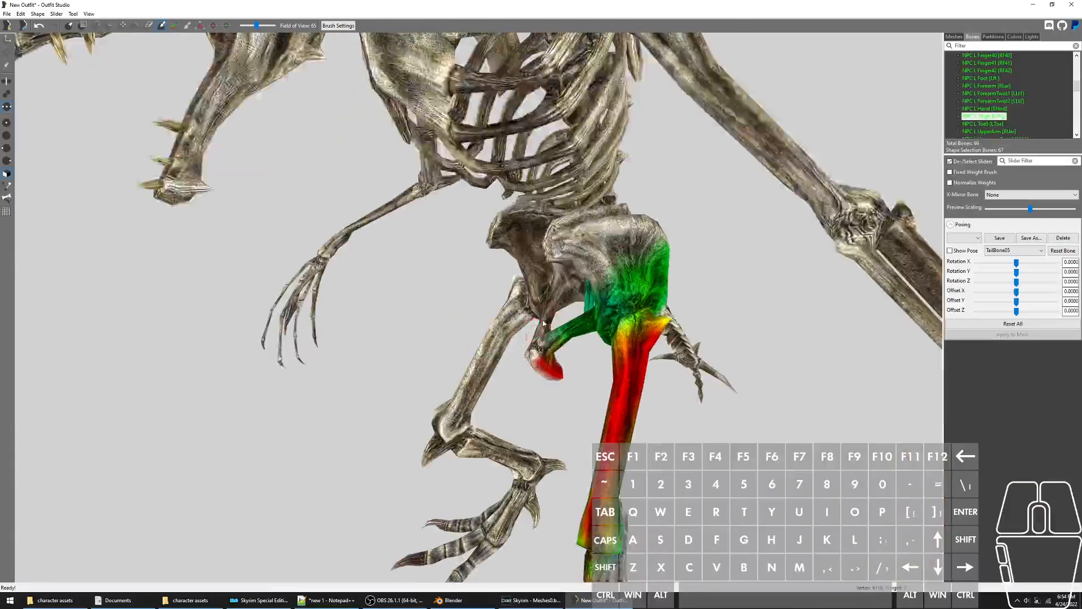
Hide DragonSkeleton, show only WereWolfLowHead01, and examine the full werewolf body from the front and the side
scroll(558, 332, "up", 2)
scroll(562, 329, "down", 2)
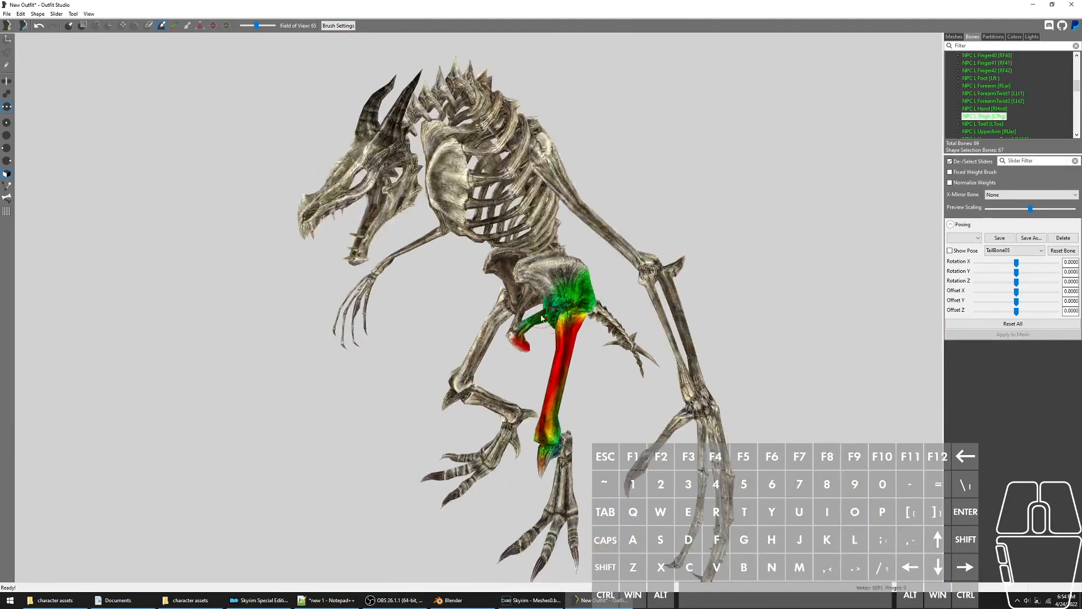
scroll(500, 354, "down", 2)
scroll(500, 354, "up", 2)
left_click_drag(693, 234, 879, 186)
left_click(958, 37)
key("e")
left_click(992, 61)
left_click(1005, 54)
key("e")
key("e")
right_click_drag(923, 99, 500, 279)
scroll(645, 168, "down", 3)
right_click_drag(601, 393, 505, 320)
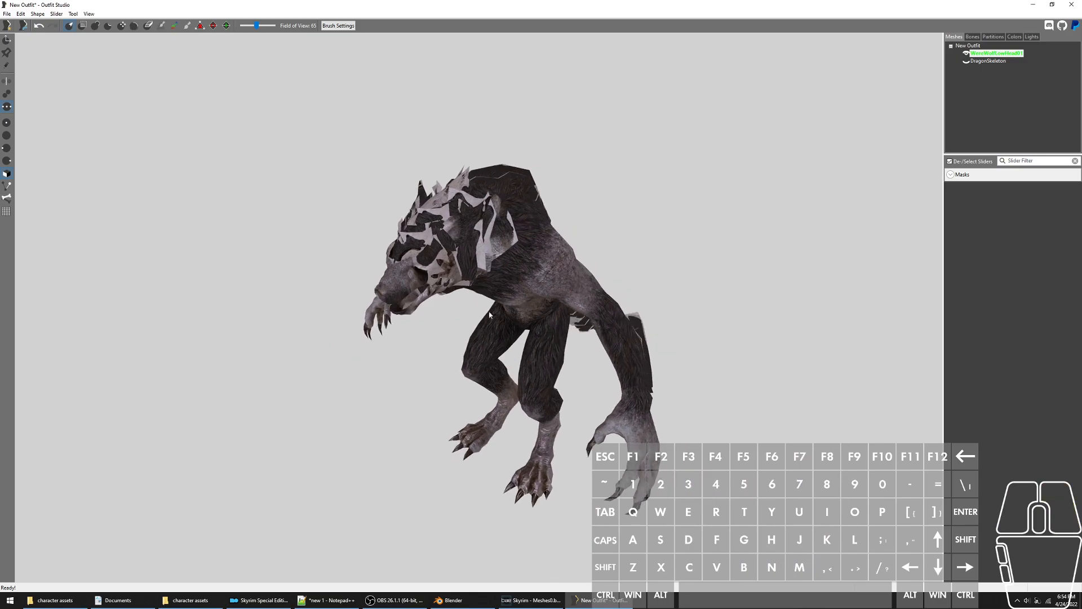
right_click_drag(446, 346, 338, 321)
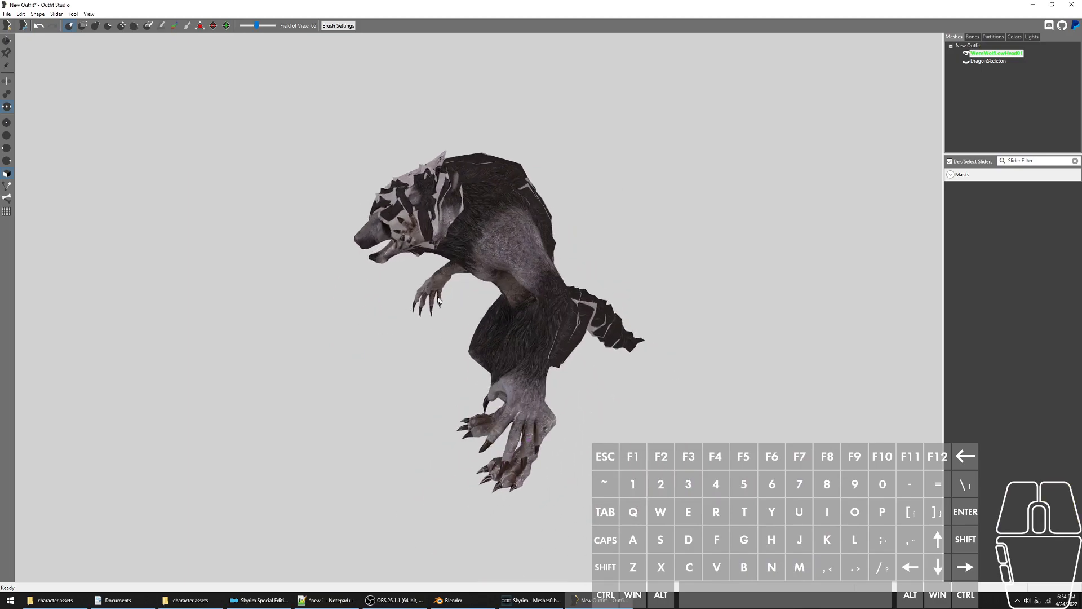
Show DragonSkeleton again and hide WereWolfLowHead01 so that only the skeleton is displayed
key("e")
key("e")
key("e")
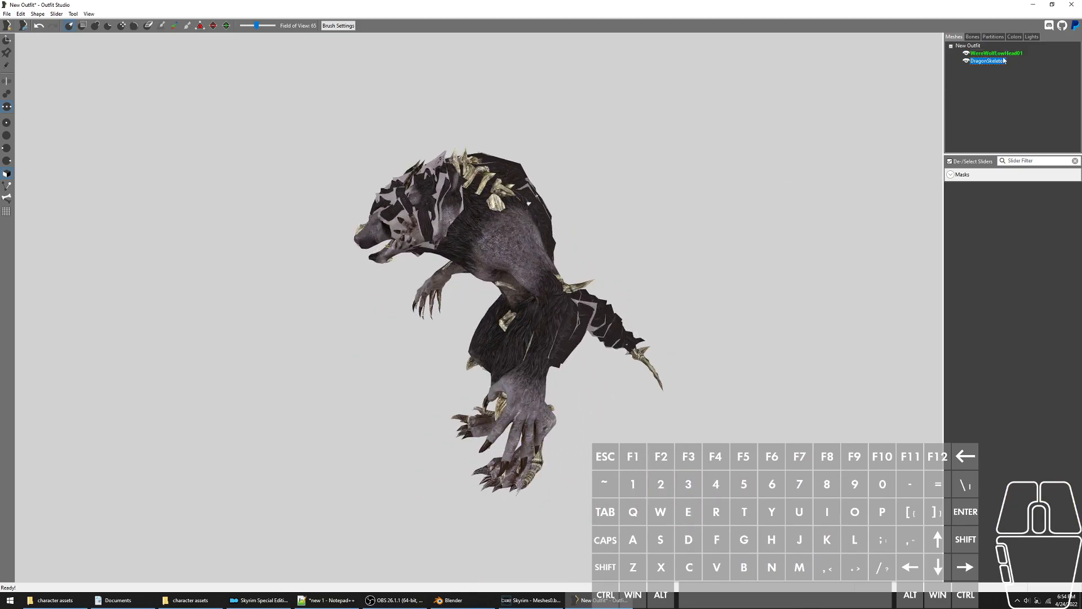
left_click(1000, 54)
key("e")
left_click(997, 60)
key("e")
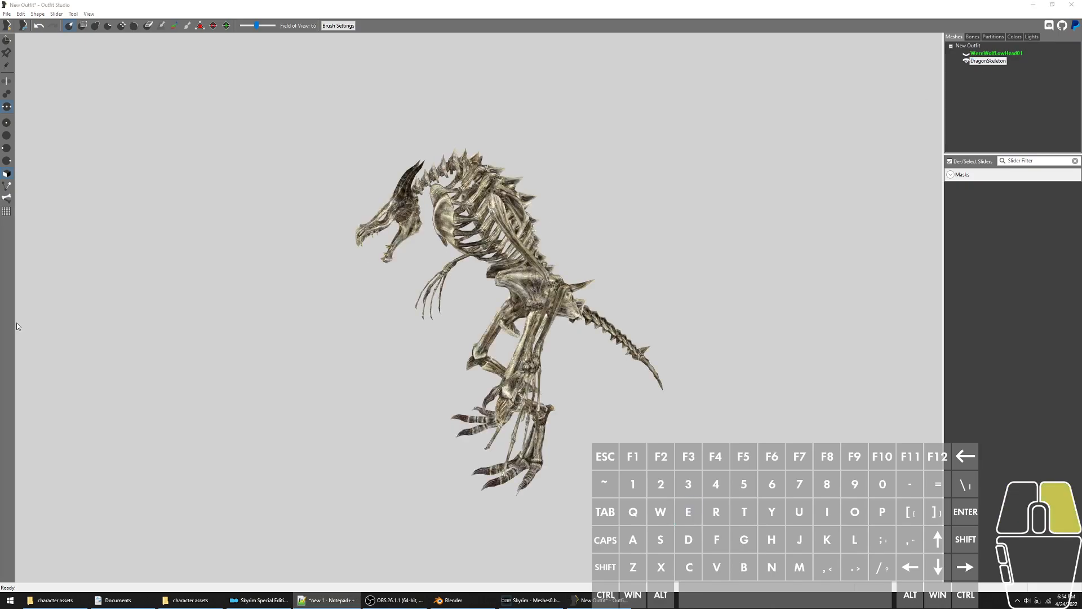
left_click(242, 309)
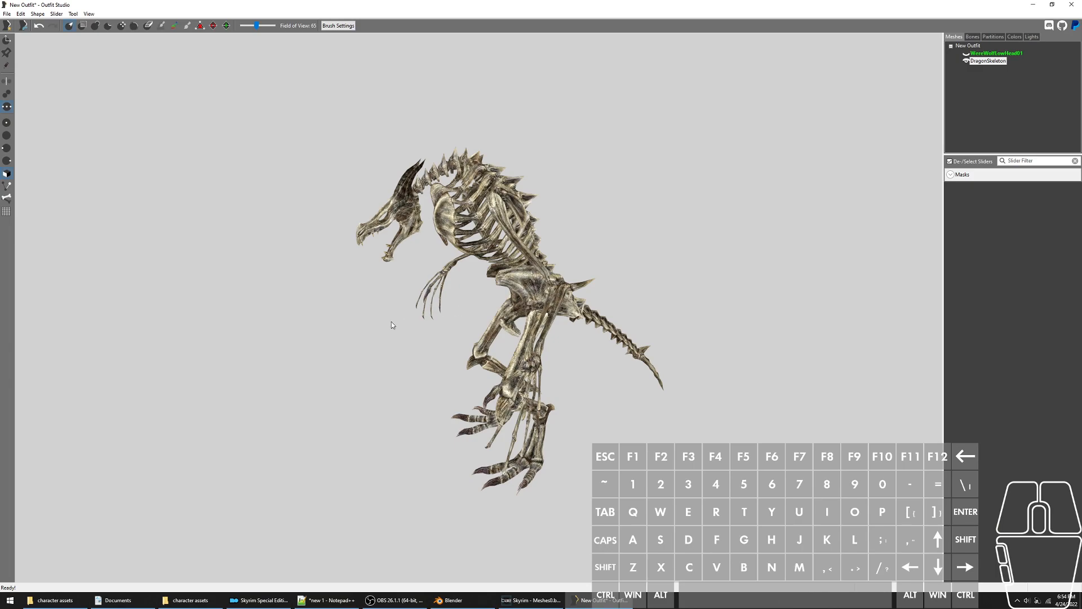
left_click_drag(429, 318, 273, 357)
right_click_drag(274, 357, 54, 387)
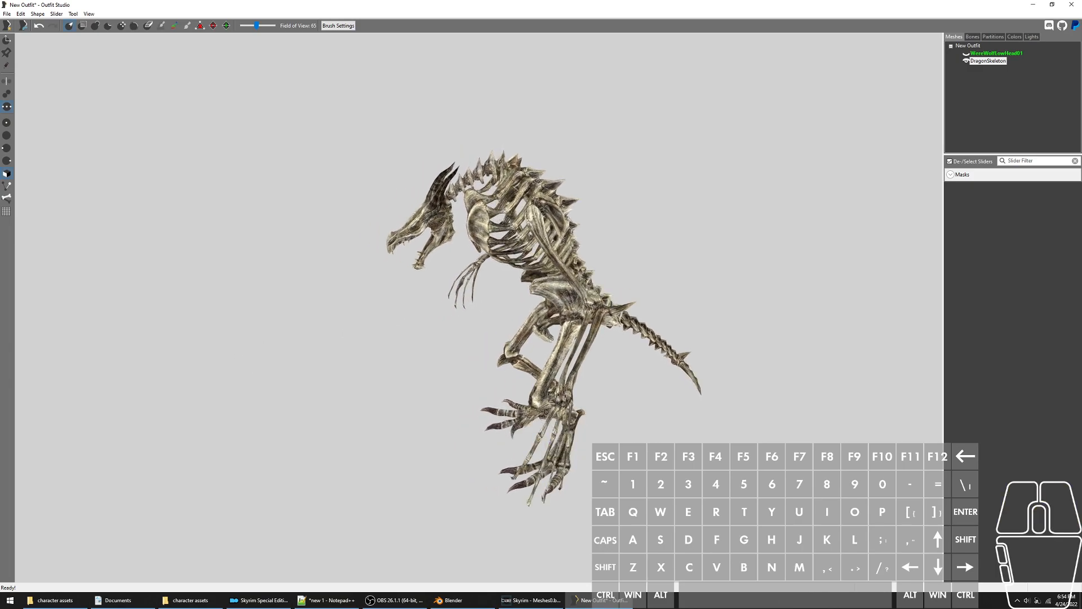
left_click_drag(334, 303, 300, 334)
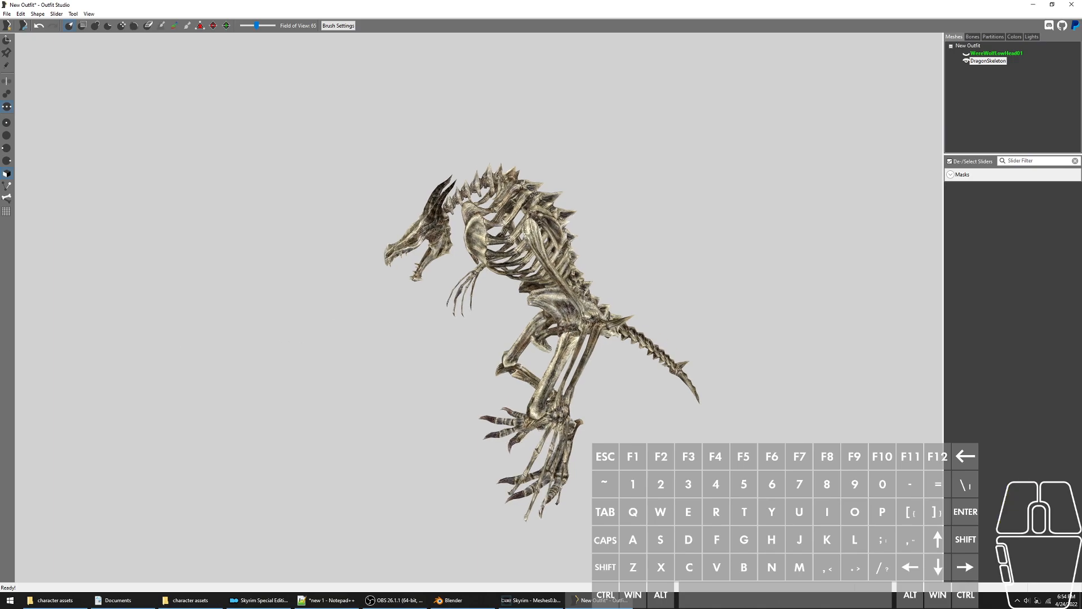